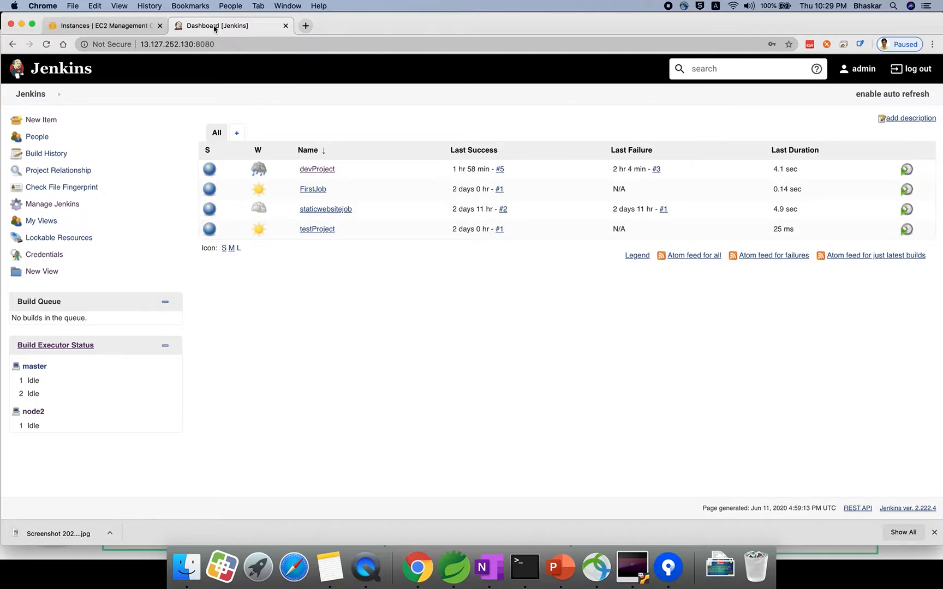
Switch to the EC2 console and view the details of the Slave1 and Jenkins VM instances
left_click(125, 22)
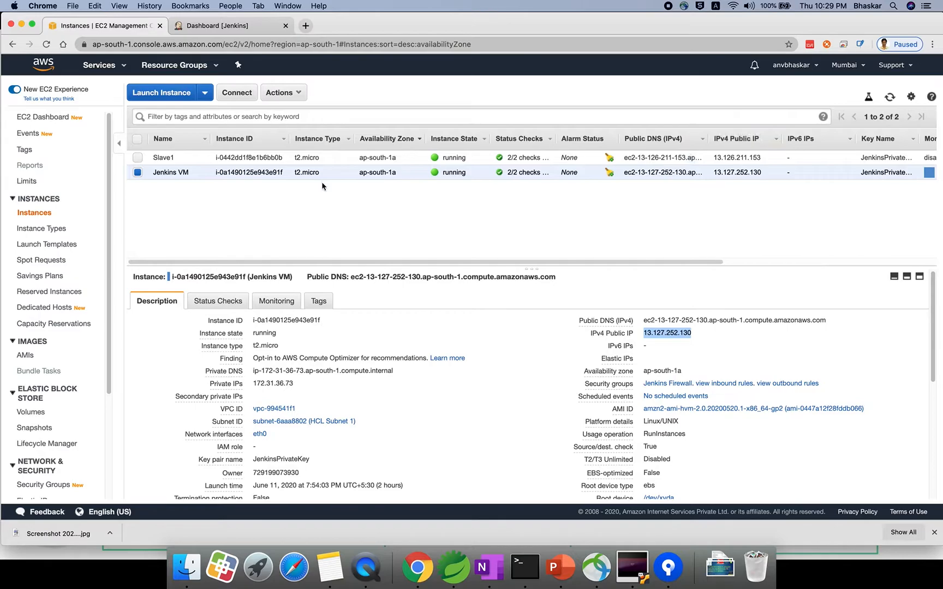
left_click(244, 156)
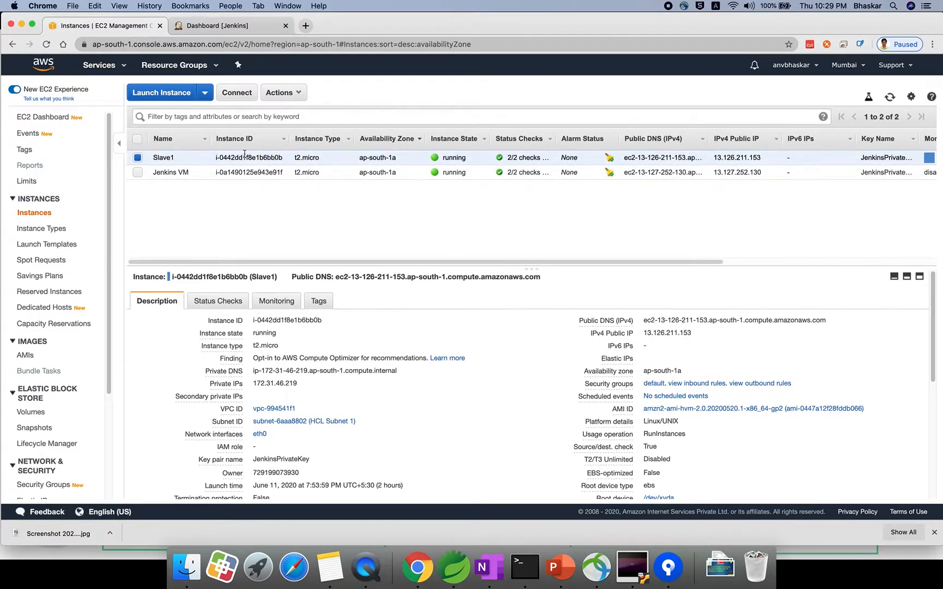
left_click(289, 173)
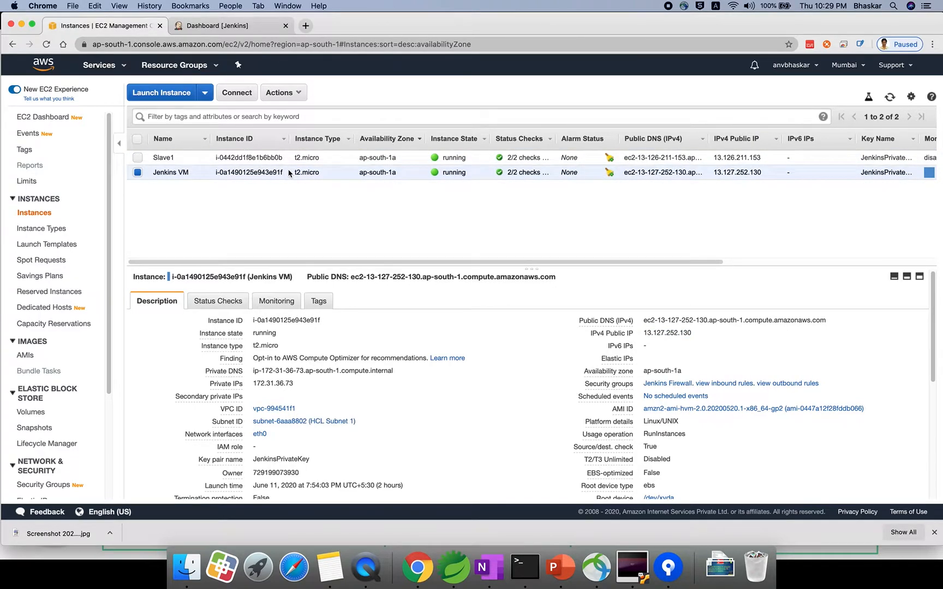
Start launching a new EC2 instance from the 64-bit (x86) Amazon Linux 2 AMI with the t2.micro instance type
left_click(204, 92)
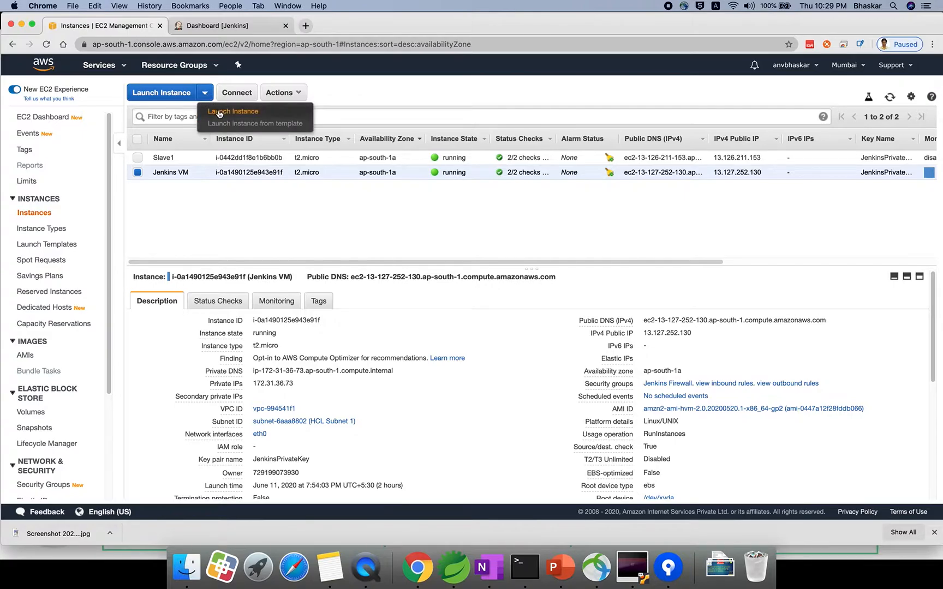
left_click(219, 112)
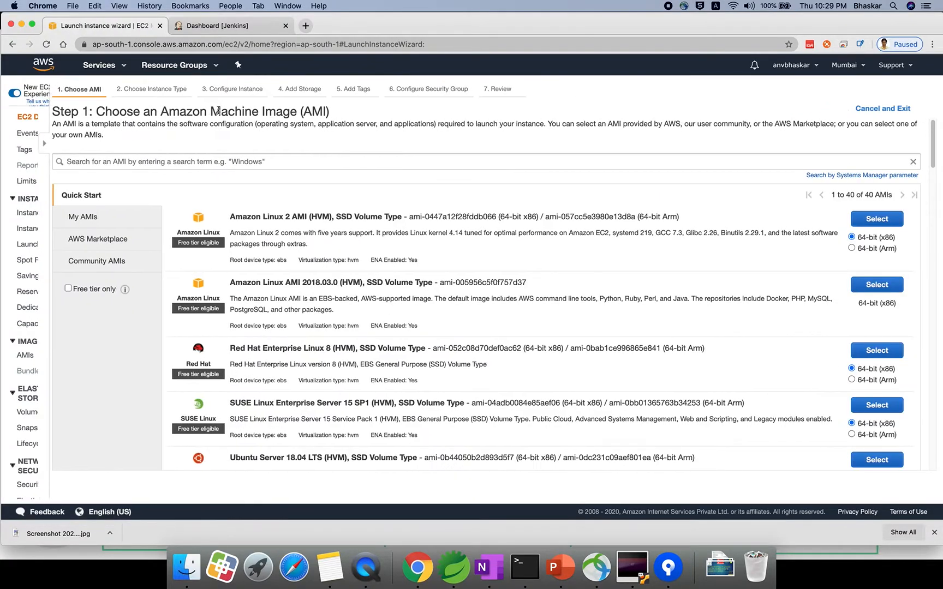
left_click_drag(188, 217, 349, 220)
left_click(876, 219)
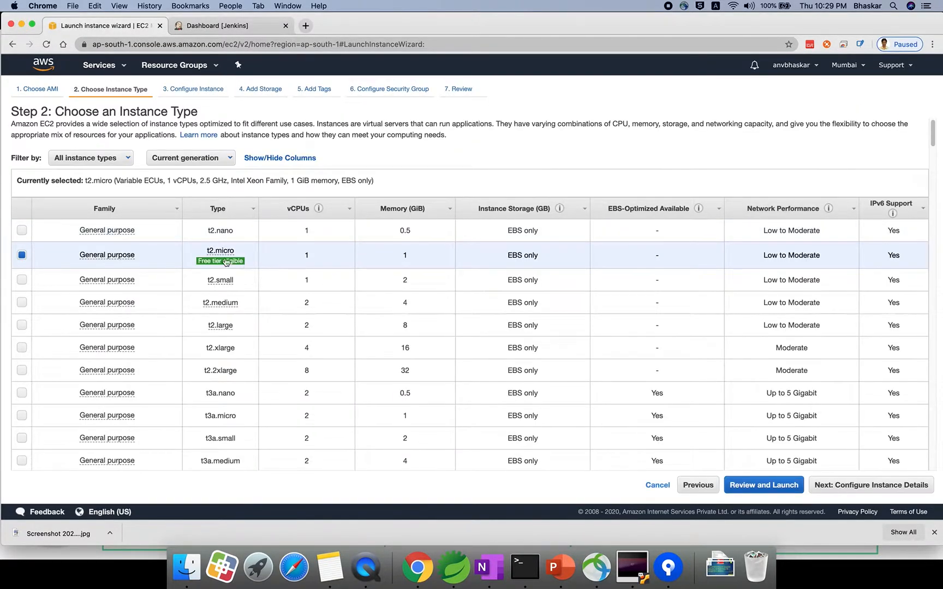
left_click_drag(207, 251, 253, 256)
left_click(875, 486)
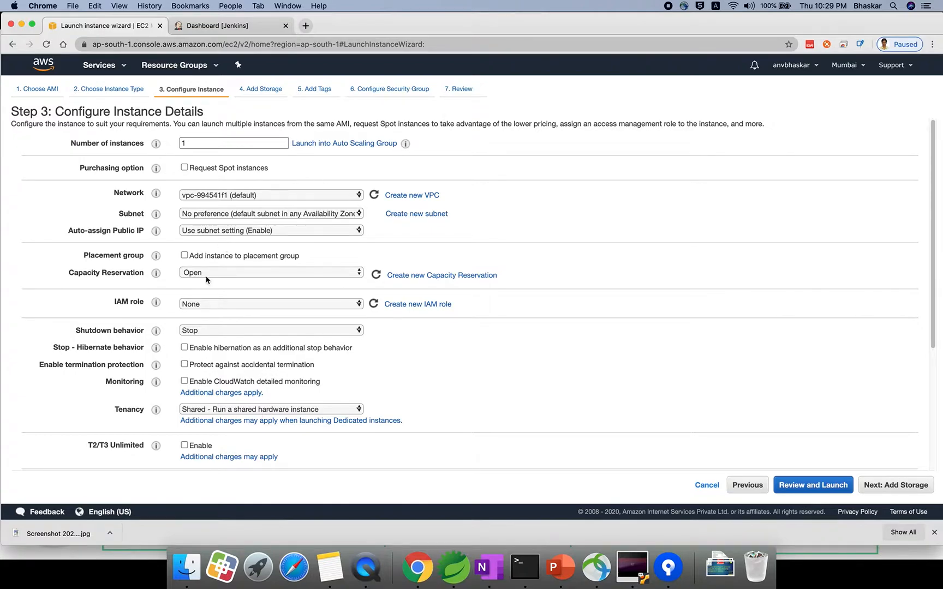
Accept the default instance details and the 8 GiB General Purpose SSD root volume
scroll(233, 328, "down", 5)
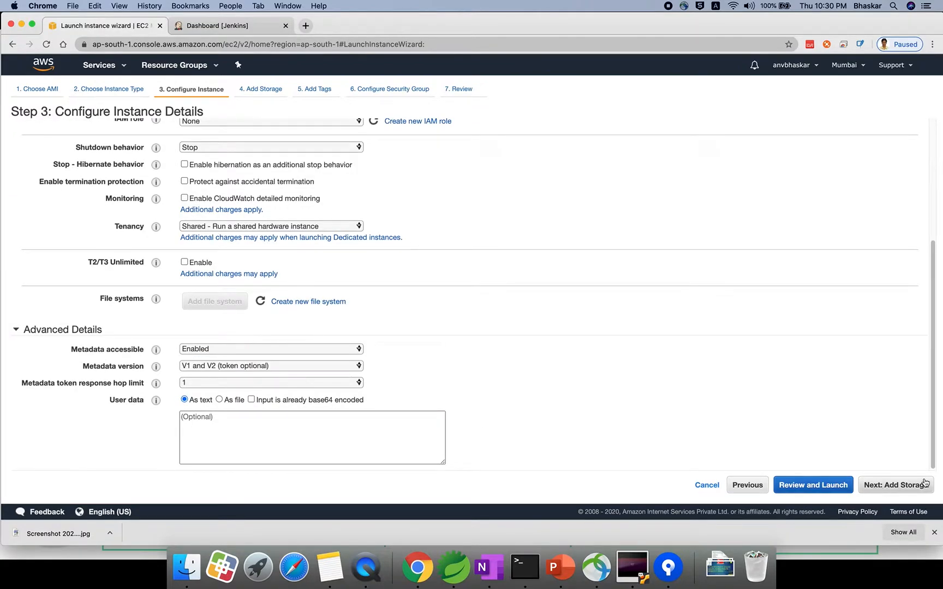
left_click(906, 485)
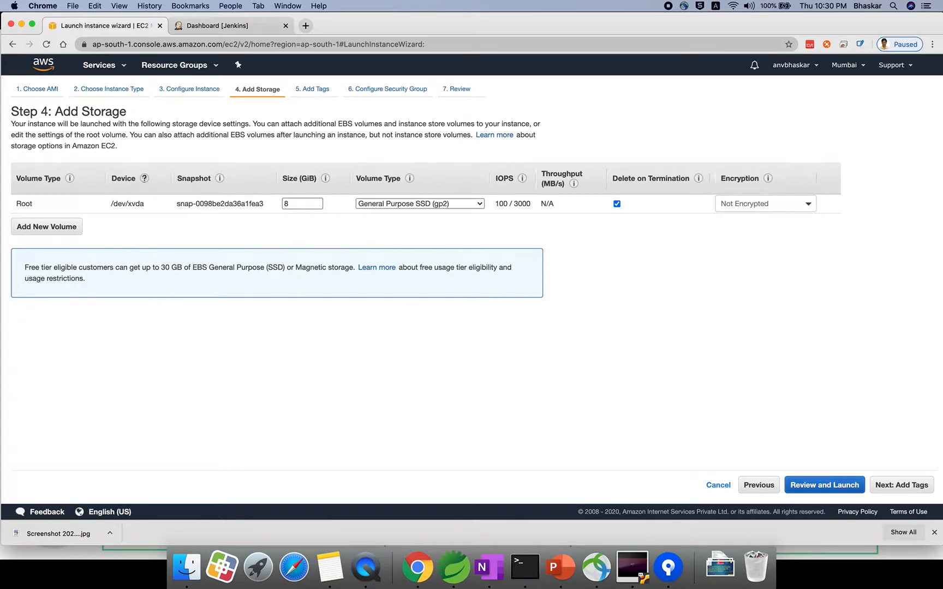
left_click(315, 205)
left_click(886, 486)
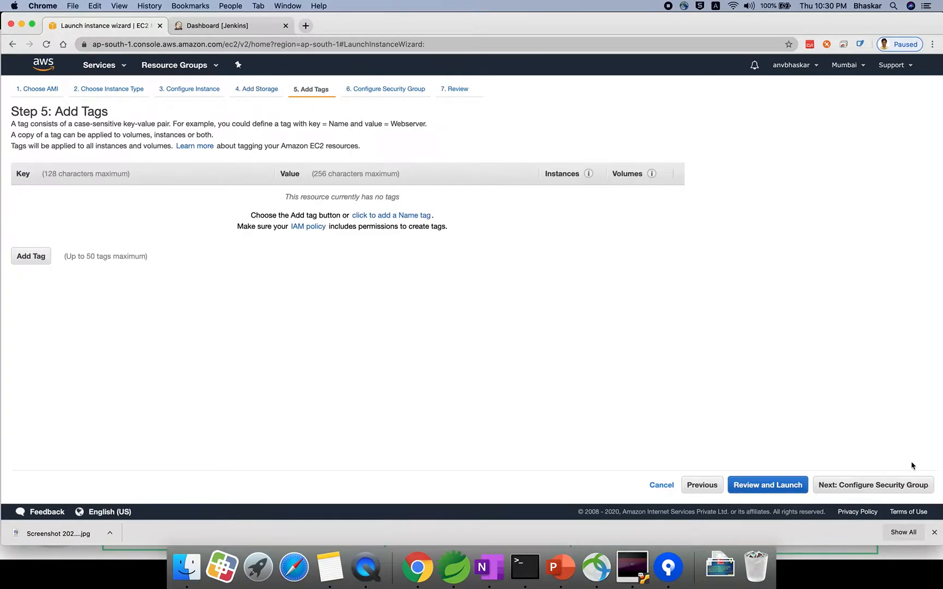
Add a tag to the instance with the key Name and the value Slave2
left_click(51, 257)
type("Name")
key("Tab")
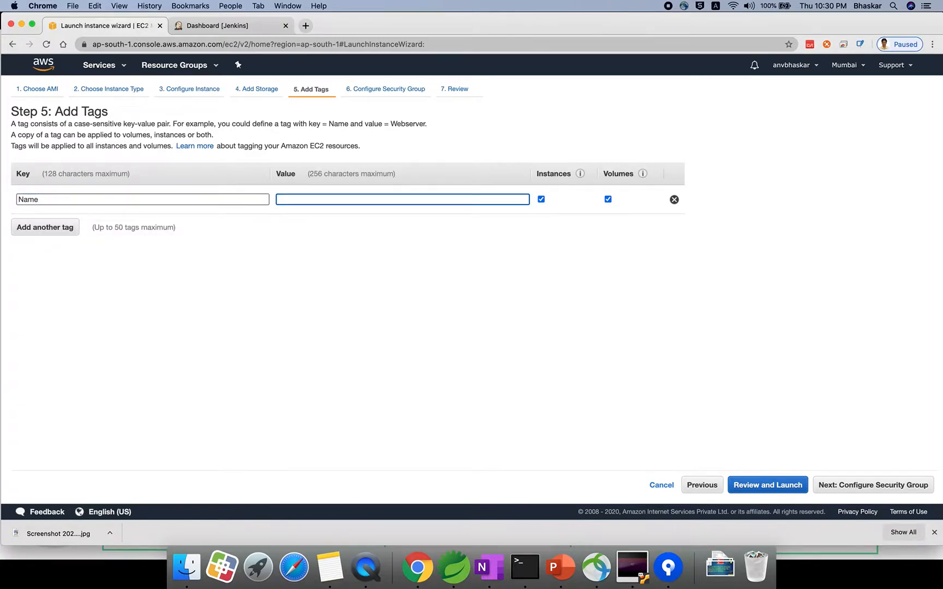
type("Slave3")
key("BackSpace")
type("2")
left_click(246, 270)
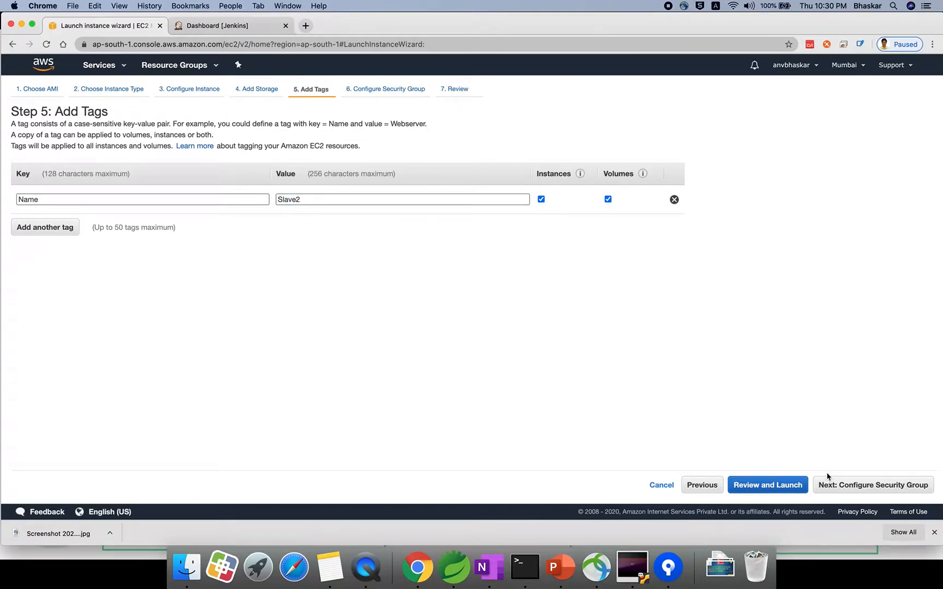
Assign the existing default security group to the instance and proceed to the launch review
left_click(841, 486)
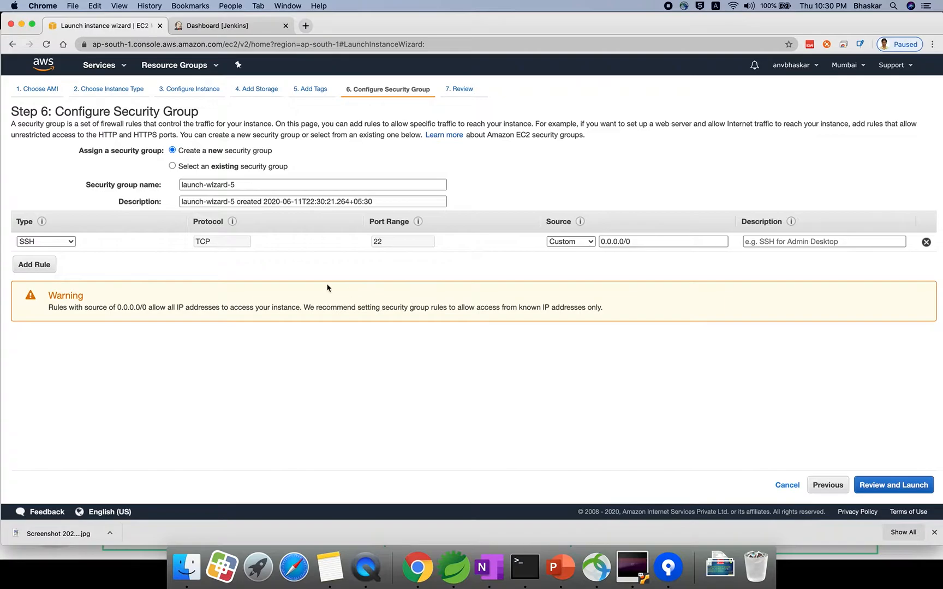
left_click(173, 166)
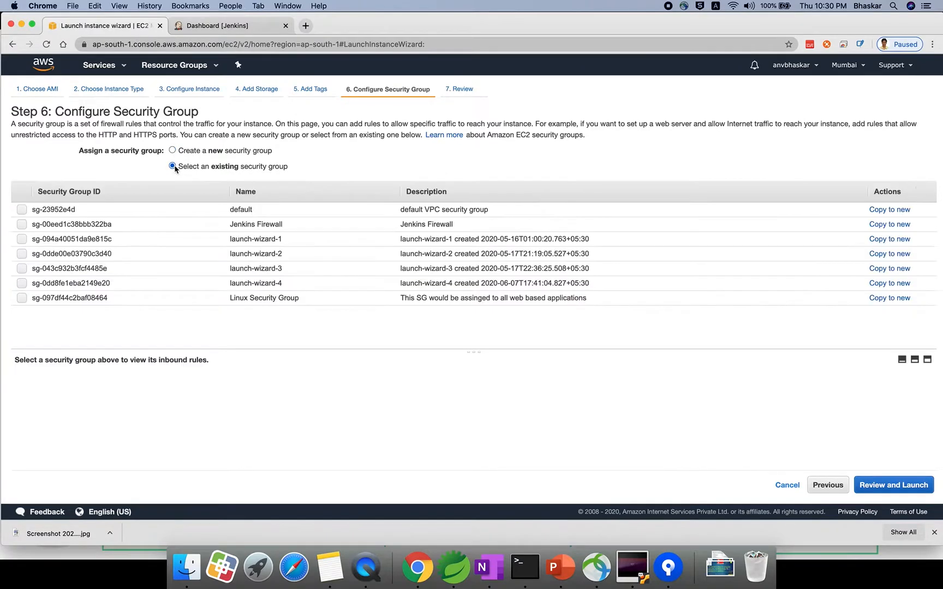
left_click(21, 210)
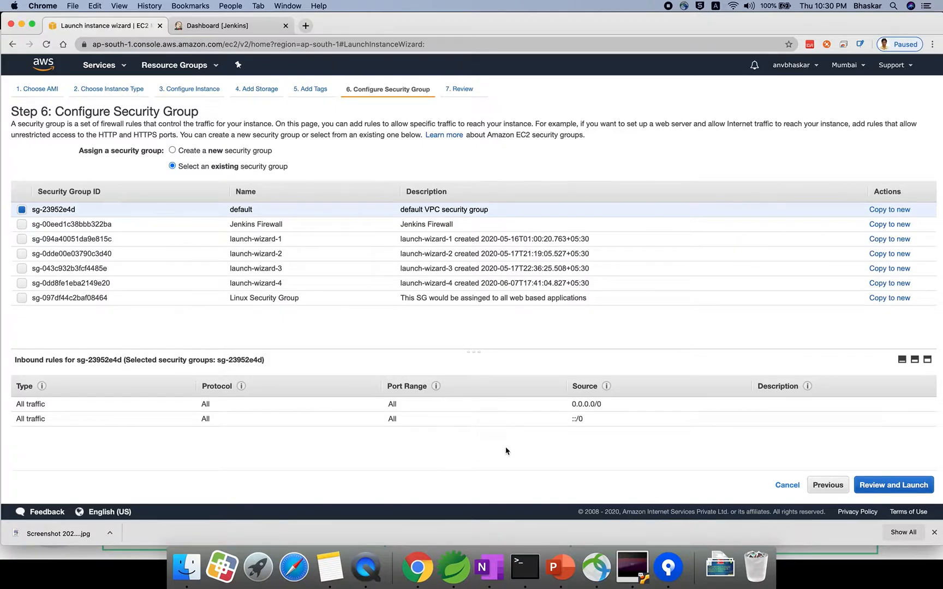
left_click(905, 495)
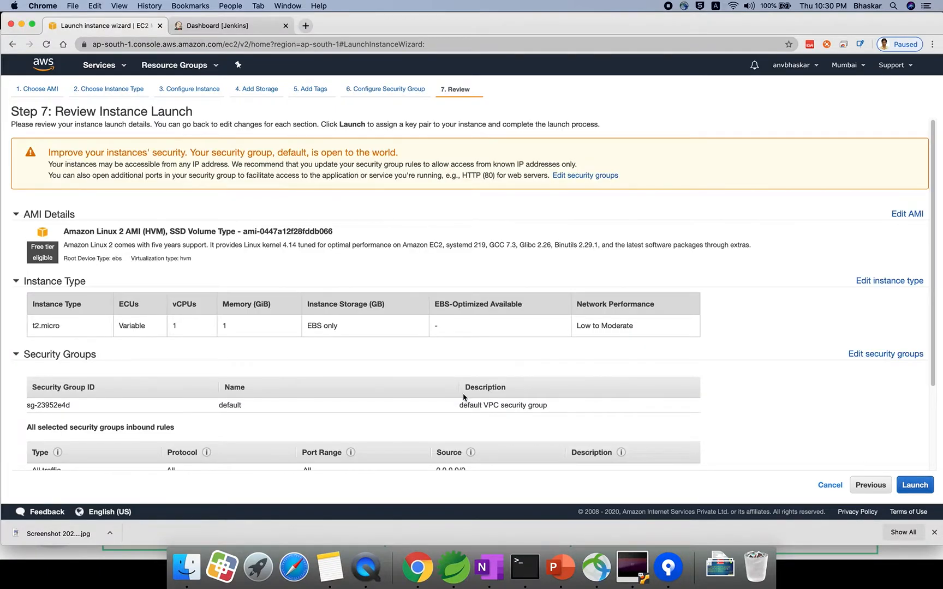
Review and launch the instance with the existing JenkinsPrivateKey key pair, acknowledging access to its key file, and return to the instances list
scroll(464, 398, "down", 4)
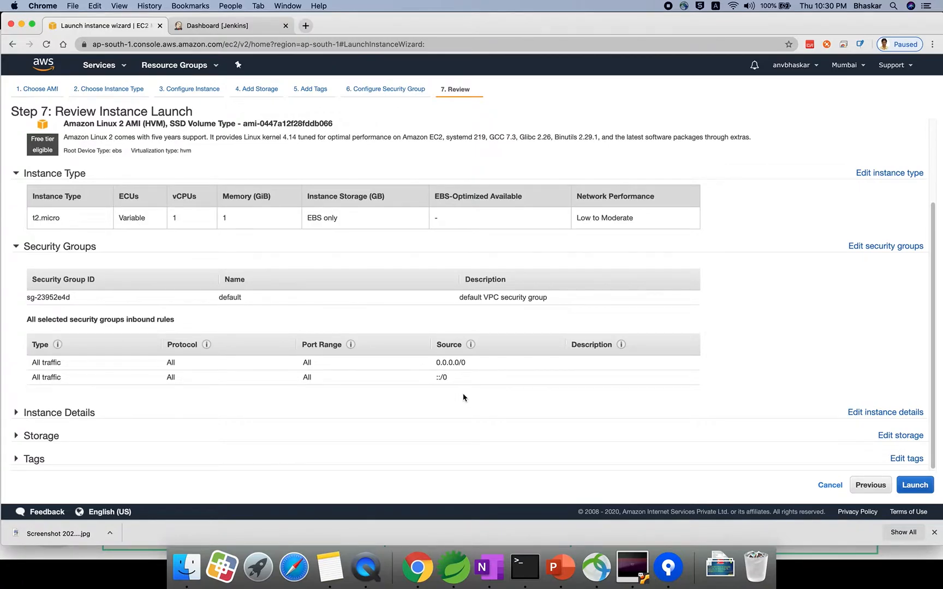
scroll(464, 397, "up", 4)
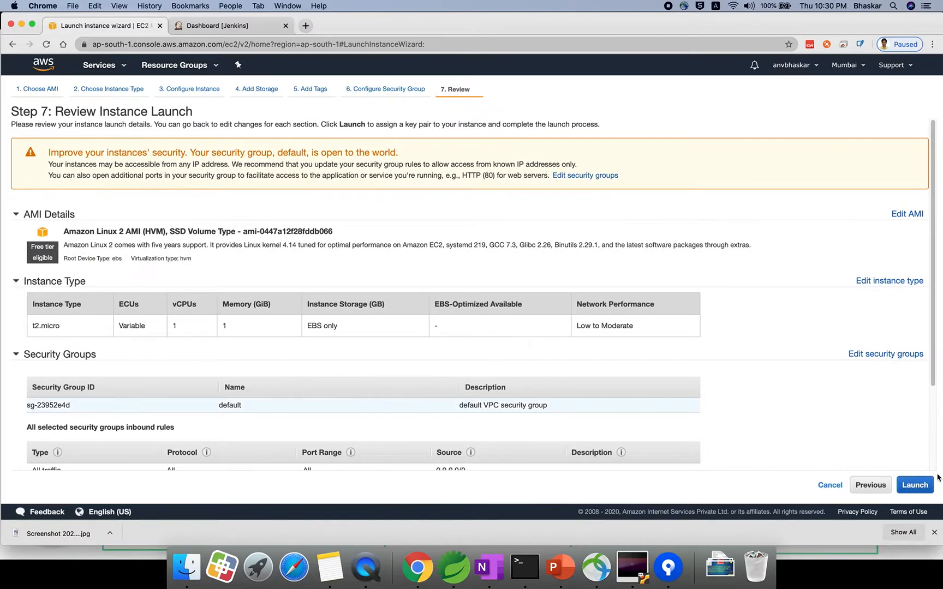
left_click(922, 487)
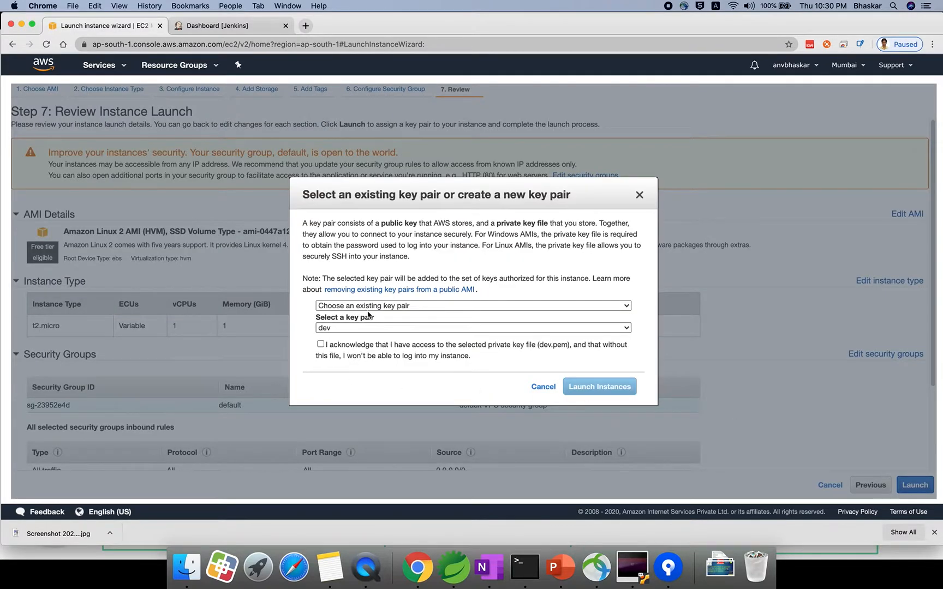
left_click(372, 328)
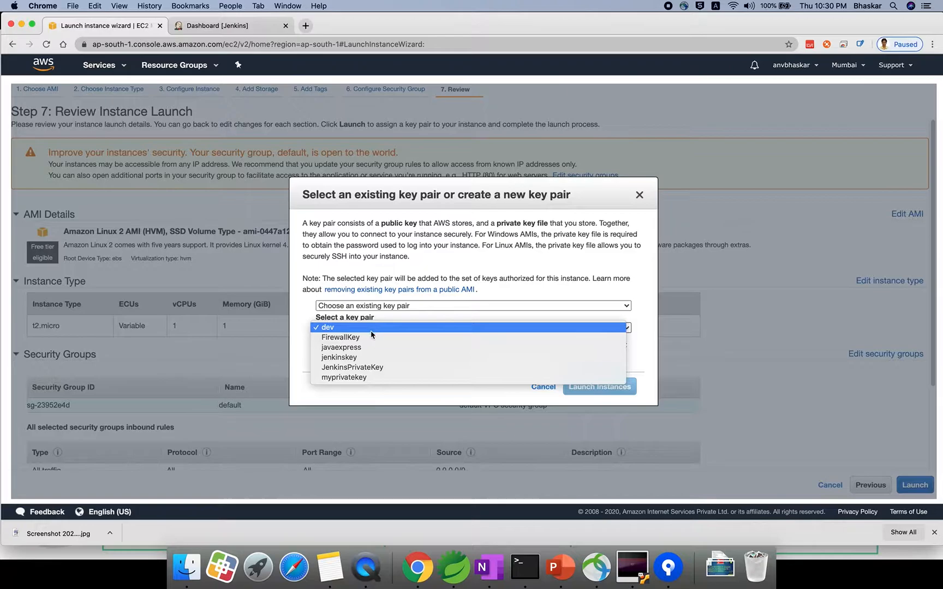
left_click(378, 367)
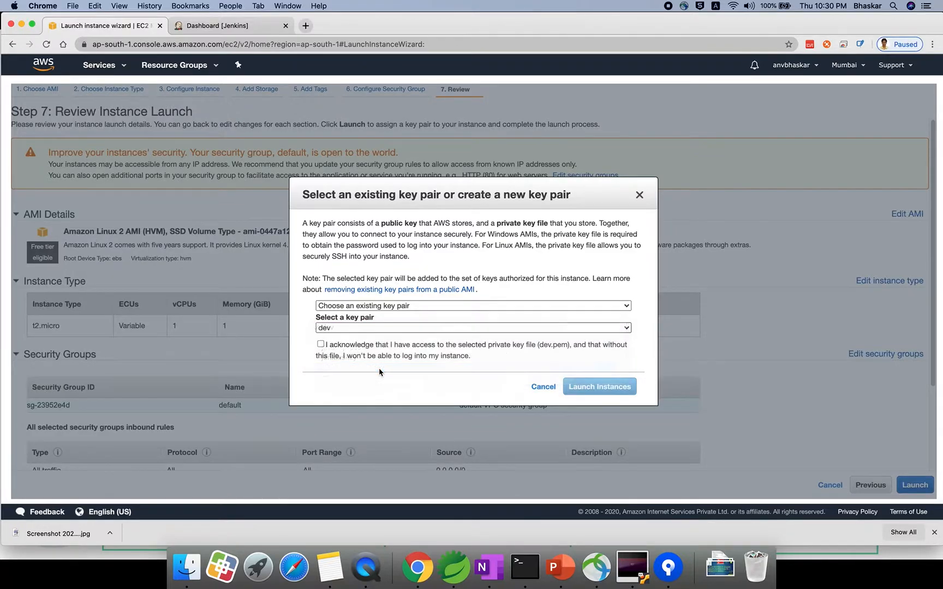
left_click(320, 345)
left_click(579, 388)
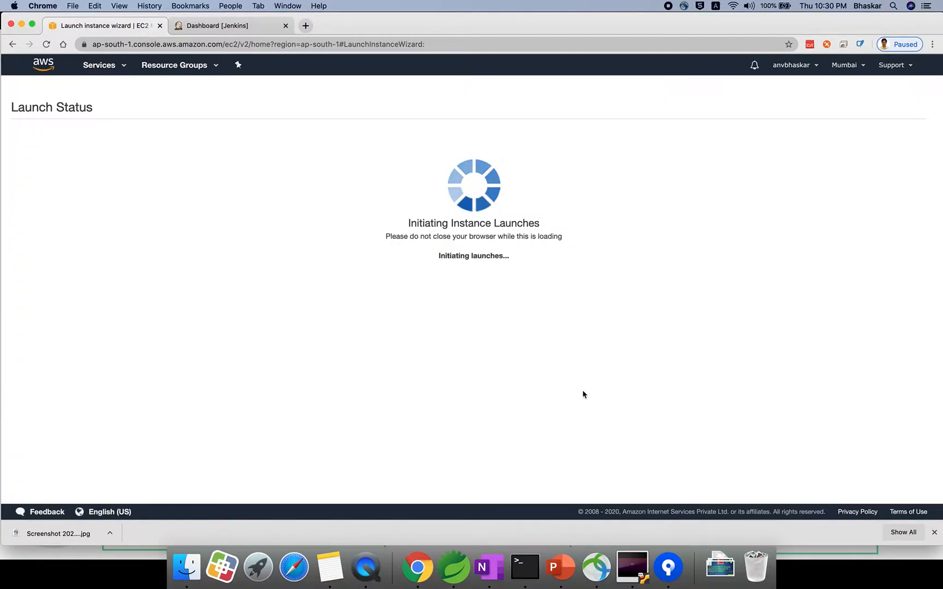
left_click(903, 432)
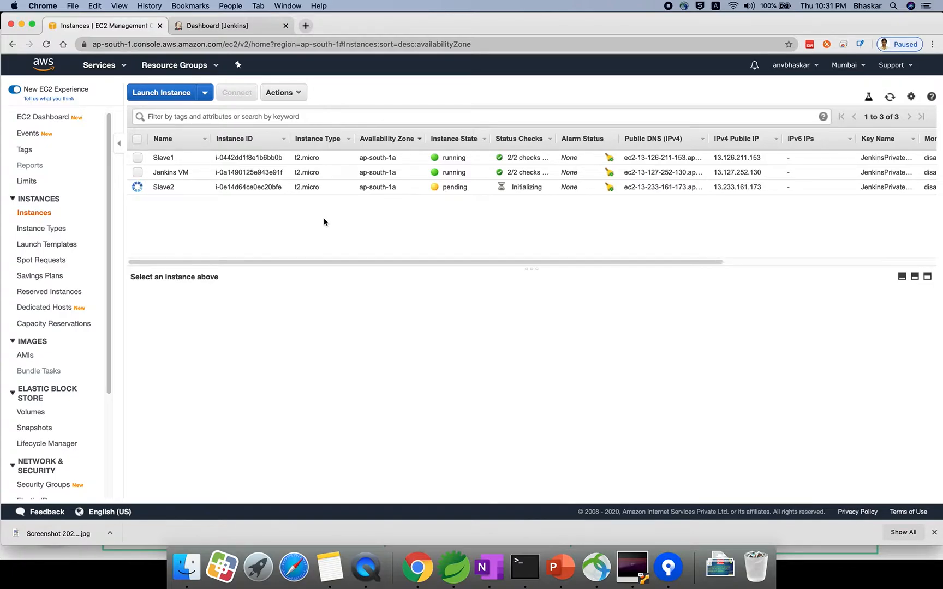
Switch to Jenkins, open Manage Nodes and Clouds, and look over the master and node2 entries
left_click(232, 26)
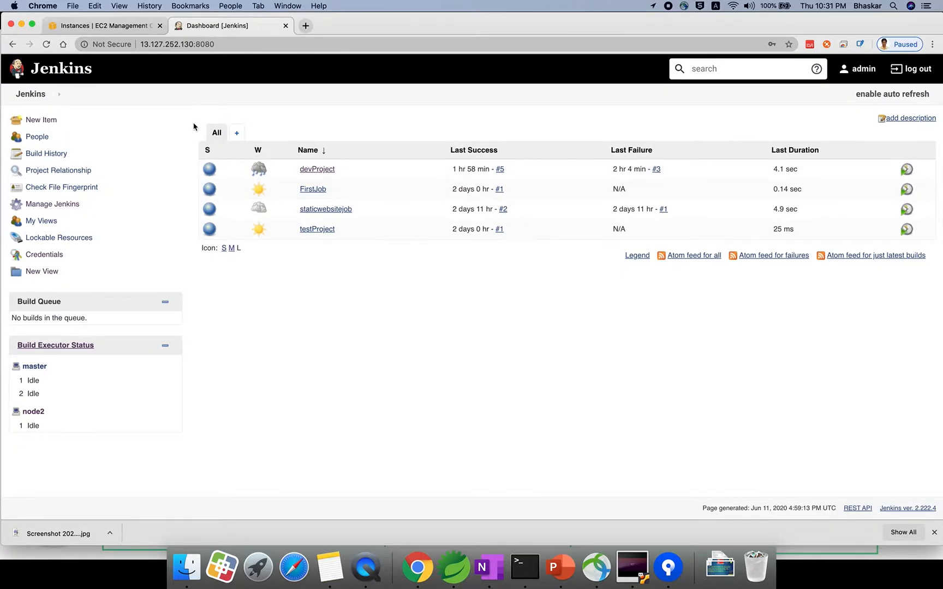
left_click(30, 209)
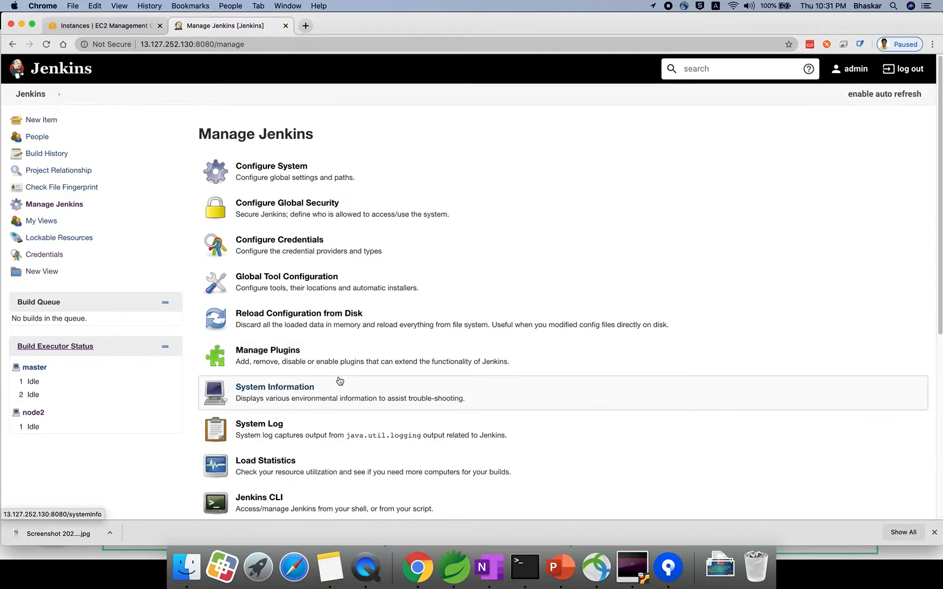
scroll(339, 380, "down", 5)
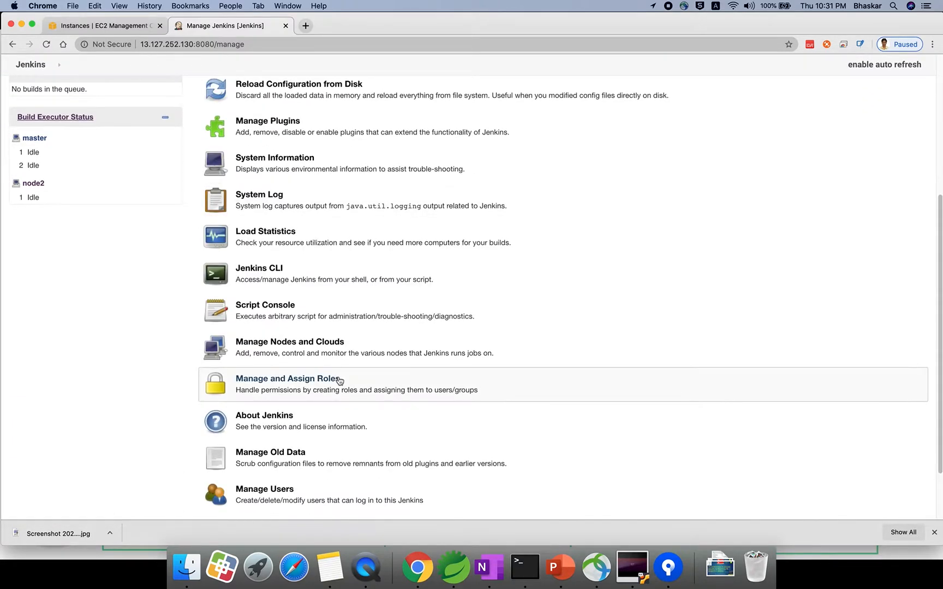
scroll(339, 380, "down", 1)
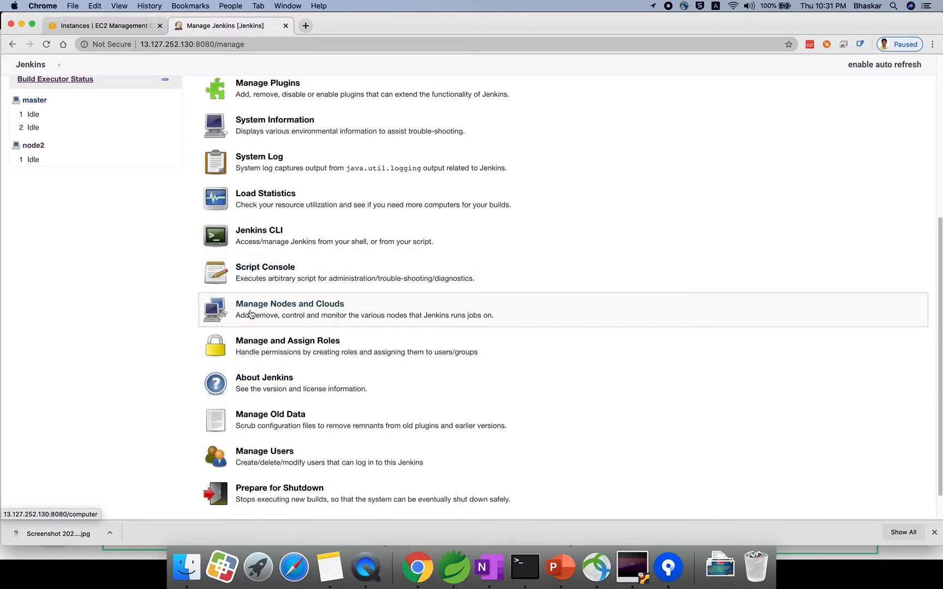
left_click(308, 310)
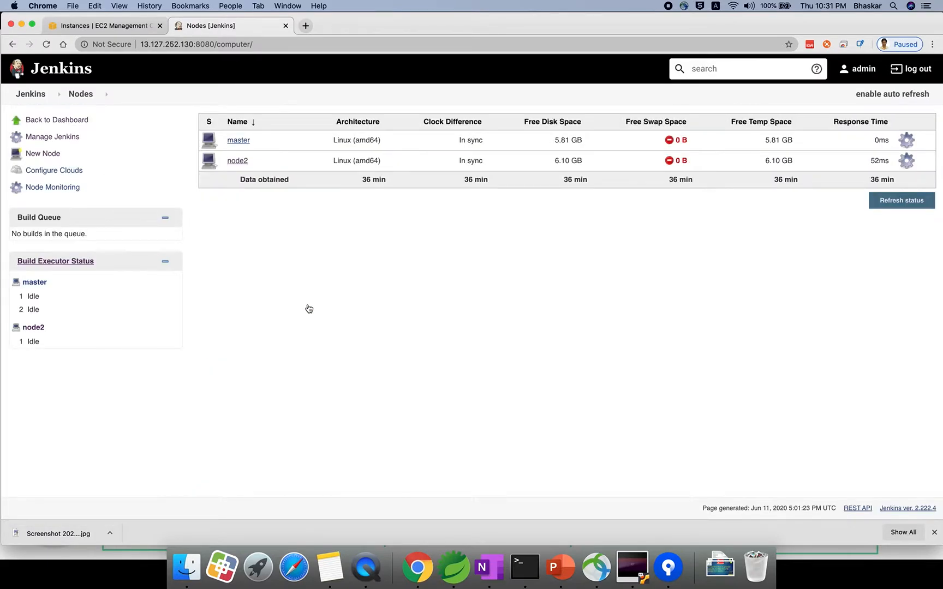
mouse_move(262, 143)
left_click_drag(241, 139, 227, 141)
left_click(299, 268)
left_click_drag(253, 161, 238, 158)
left_click(301, 240)
Delete the node2 agent from Jenkins and confirm the deletion
left_click(241, 161)
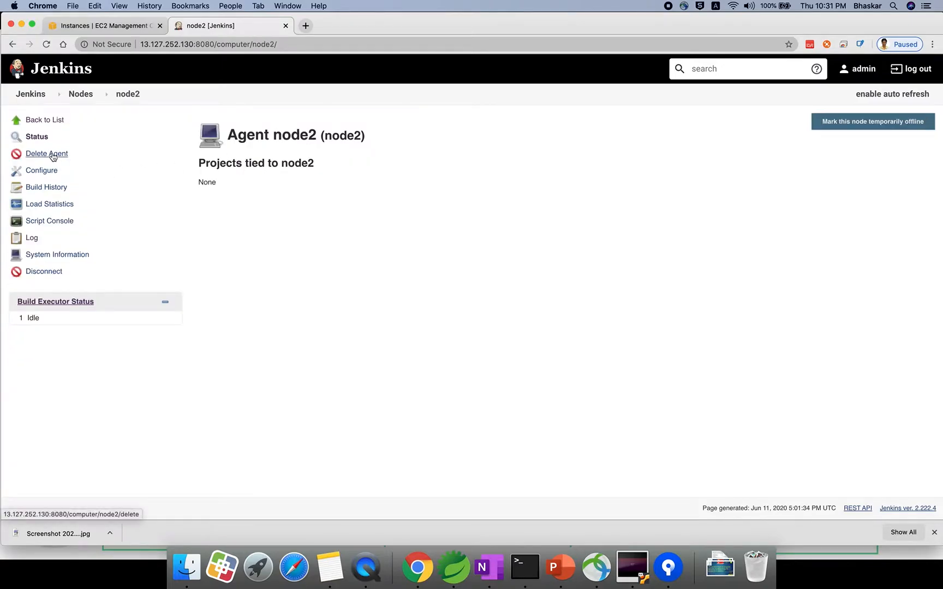
left_click(53, 155)
left_click(301, 123)
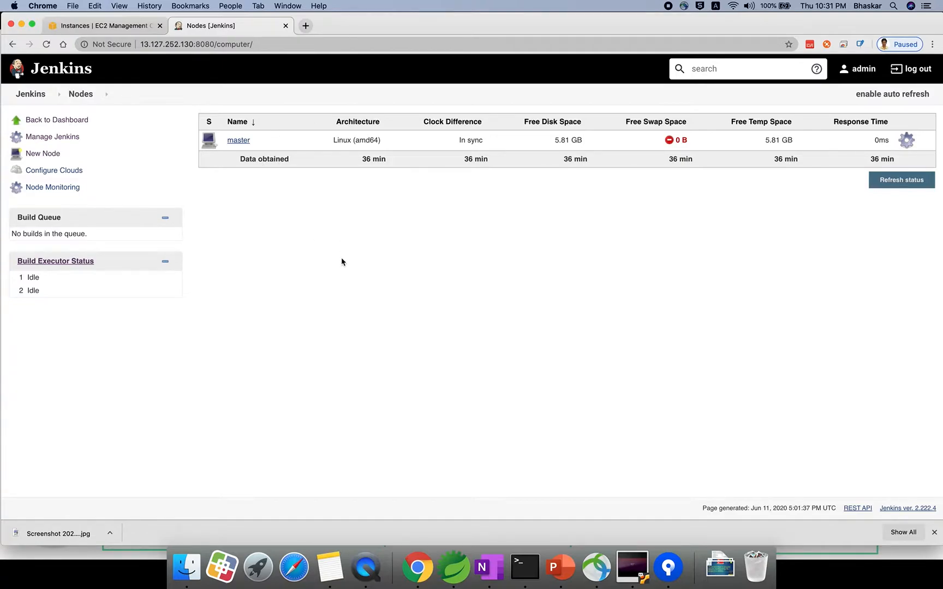
Create a new Jenkins node named slave2 as a permanent agent, checking the name against the EC2 instance
left_click(51, 157)
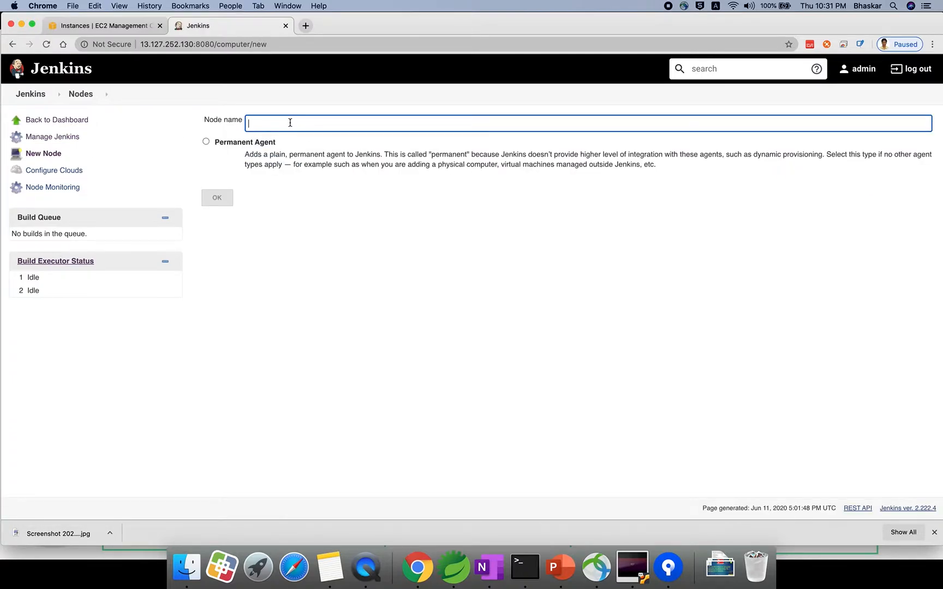
type("slave2")
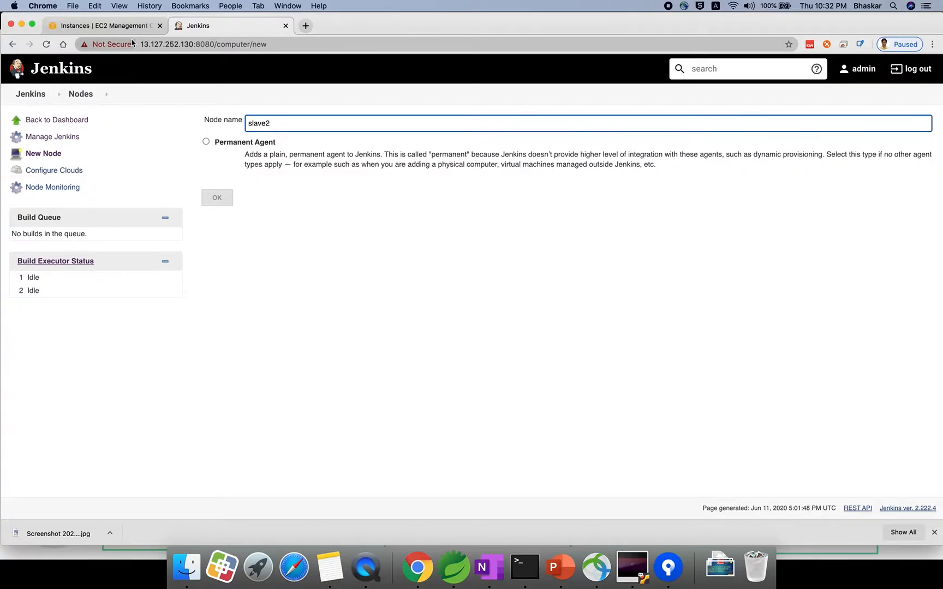
left_click(104, 26)
double_click(176, 188)
left_click(218, 26)
left_click(206, 142)
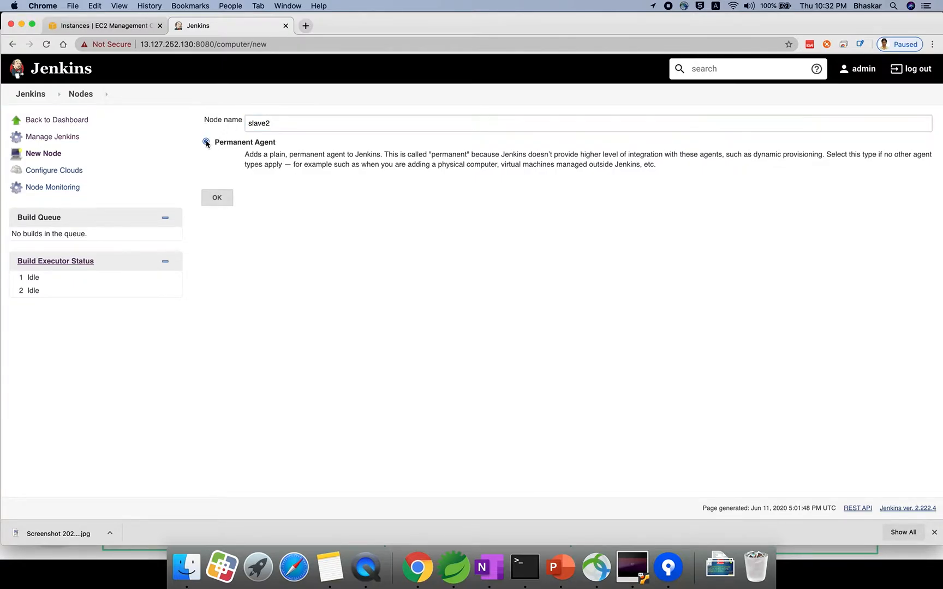
left_click(221, 198)
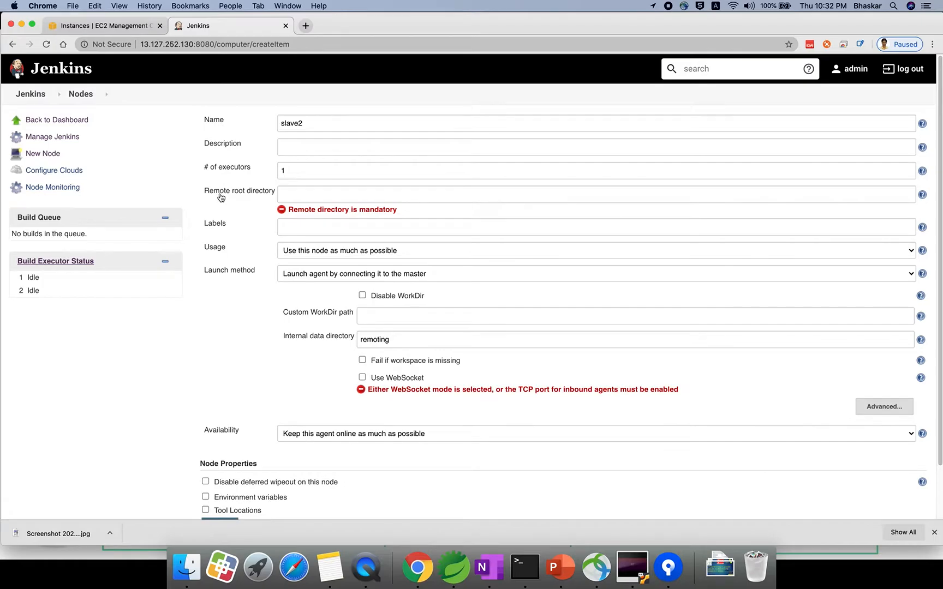
Return to the EC2 instances list, open the Slave2 instance's details and copy its public IPv4 address
left_click(109, 27)
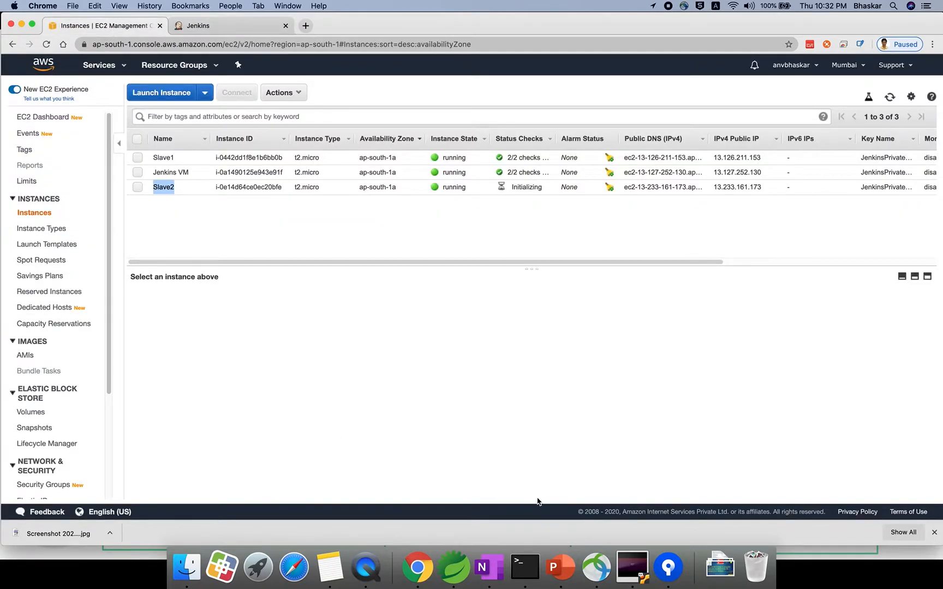
key("super+Tab")
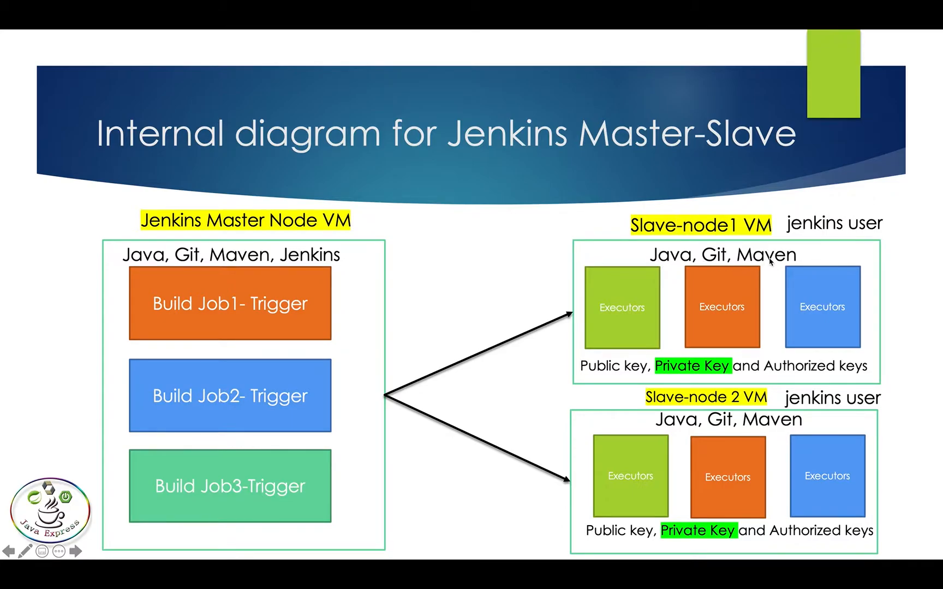
key("super+Tab")
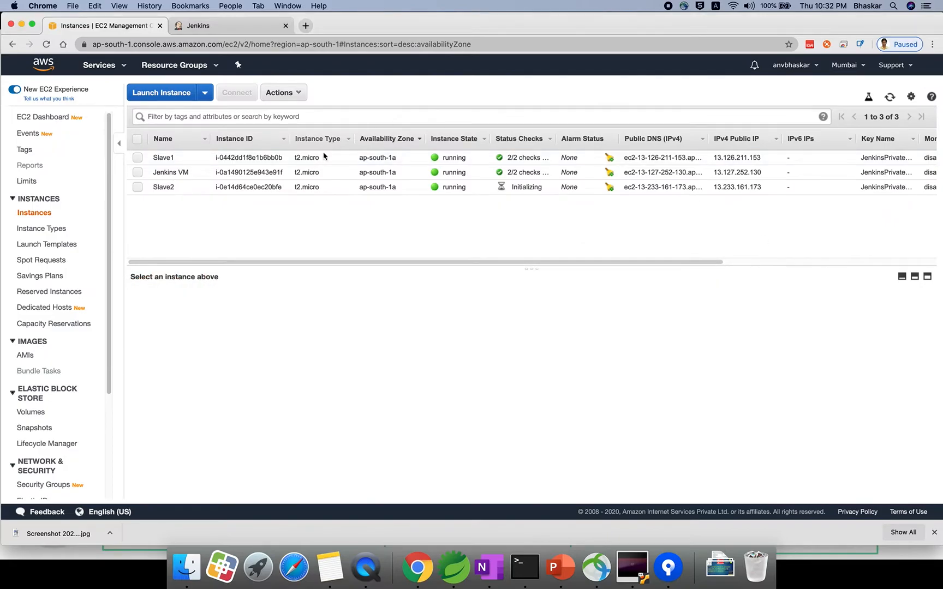
left_click(304, 185)
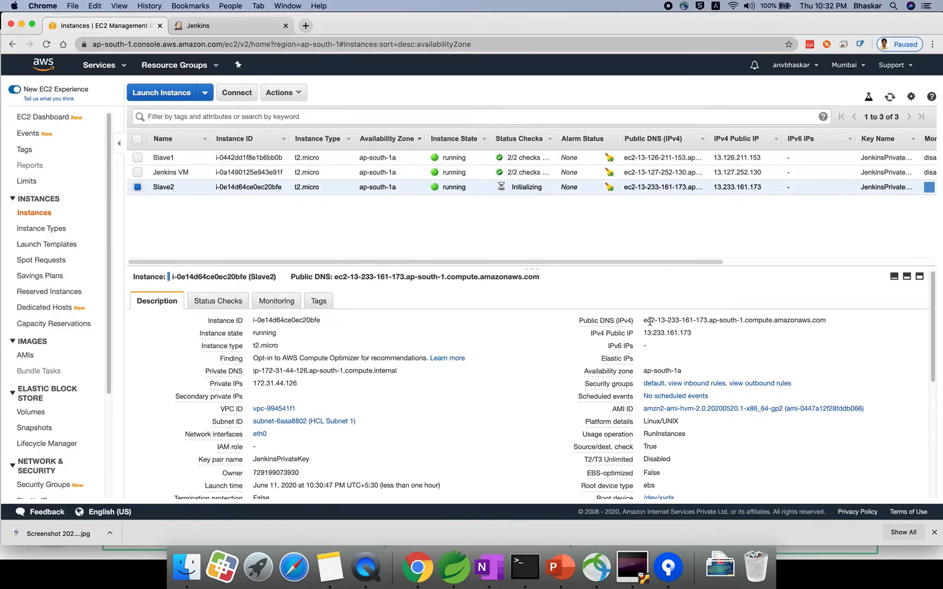
left_click(700, 335)
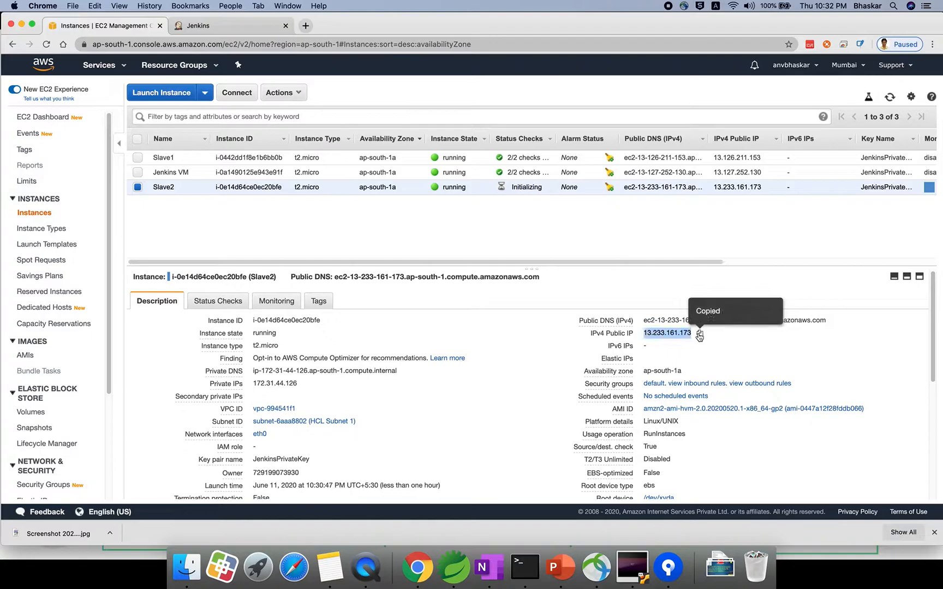
Rename the Slave2 EC2 instance as ProdSlaveNode
left_click(200, 187)
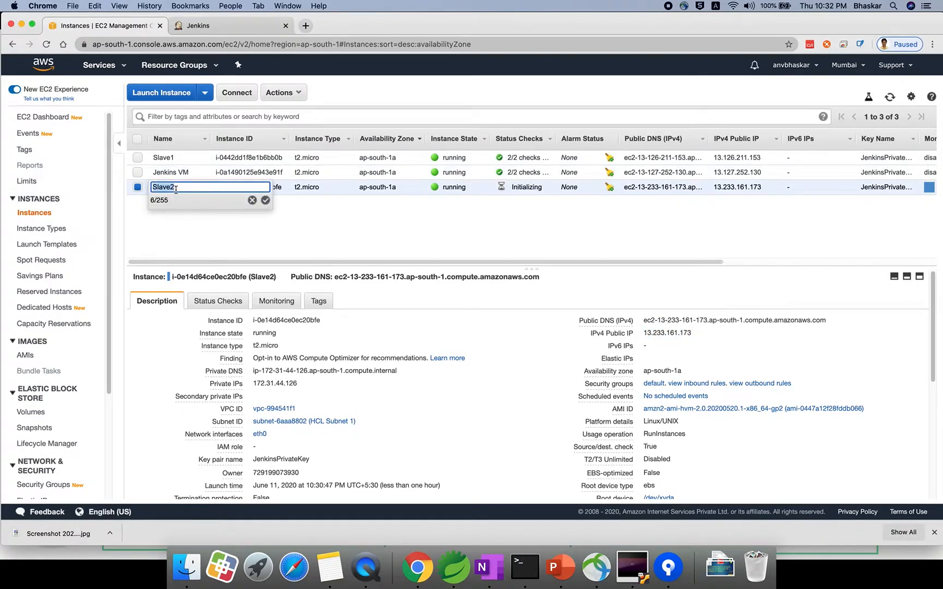
type("ProdSlaveNode")
left_click(265, 200)
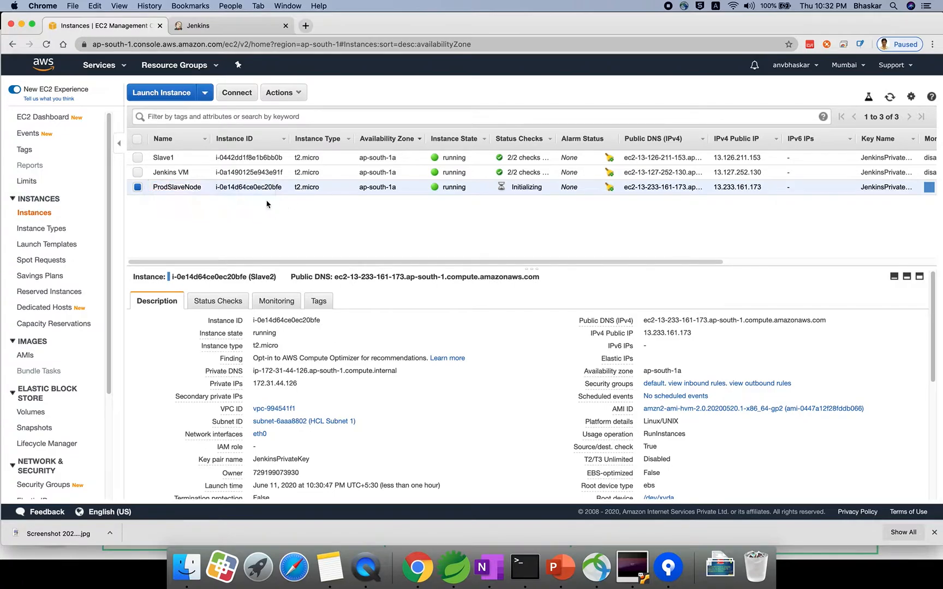
left_click(213, 142)
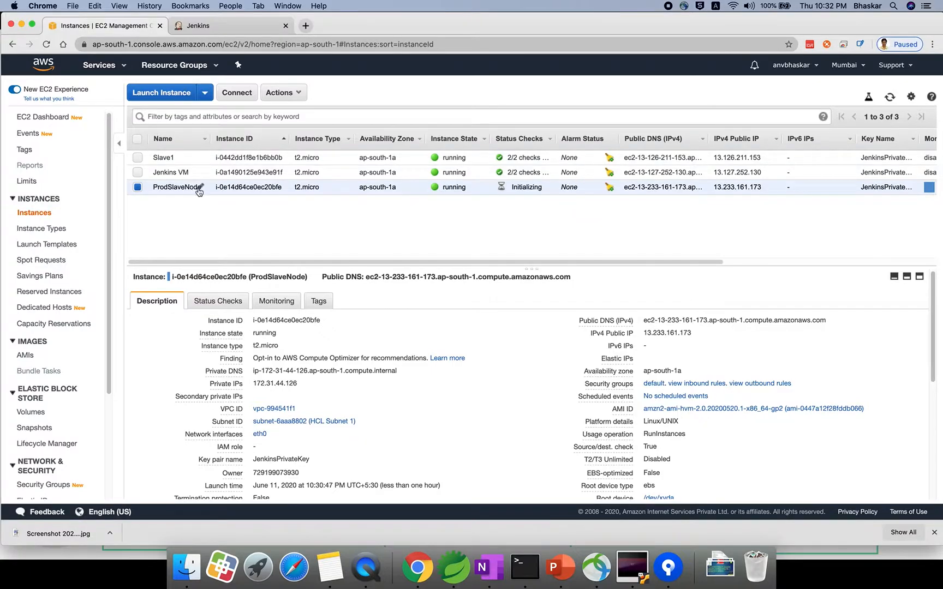
left_click(198, 187)
Glance at the Jenkins node form and copy the ProdSlaveNode instance's public IPv4 address in EC2
left_click(208, 25)
left_click(126, 25)
left_click(286, 225)
left_click(700, 333)
left_click(525, 567)
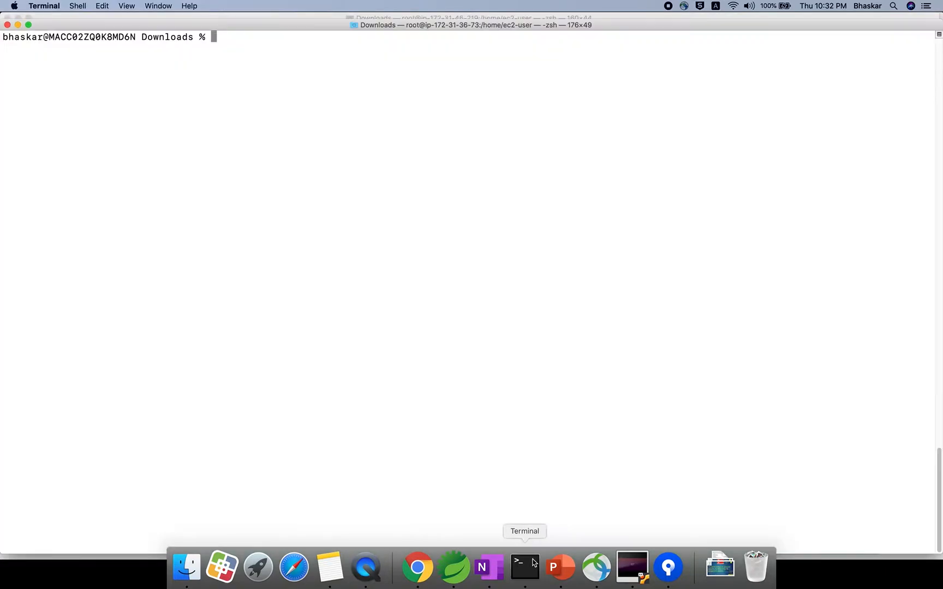
type("ssh ")
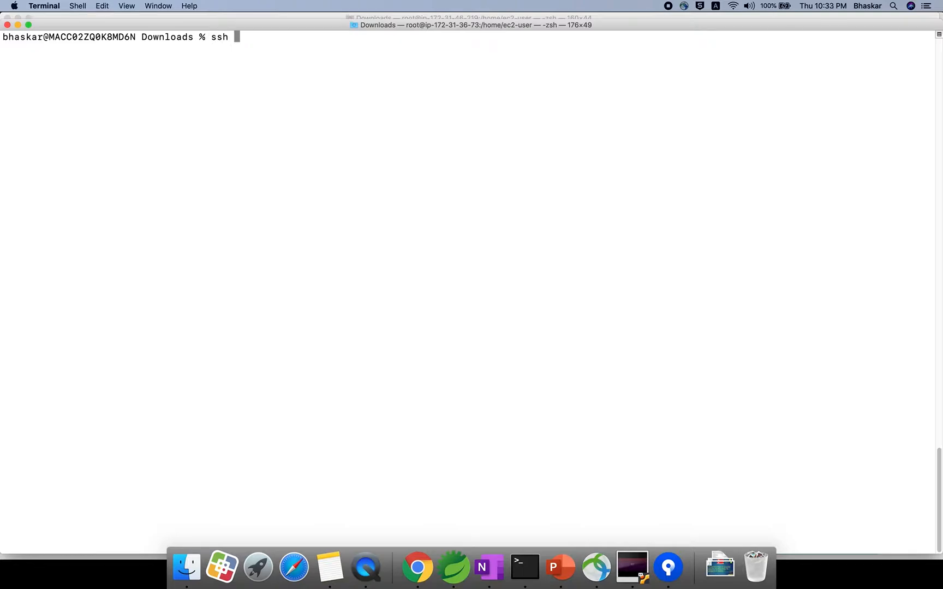
type("-i JenkinsPrivateKey.pem ")
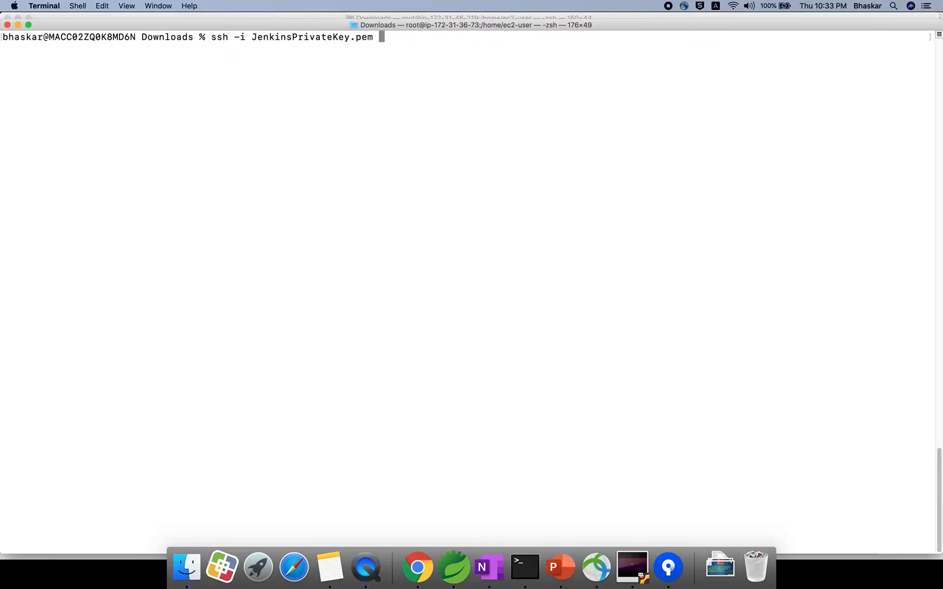
type("ec2-user@")
key("super+v")
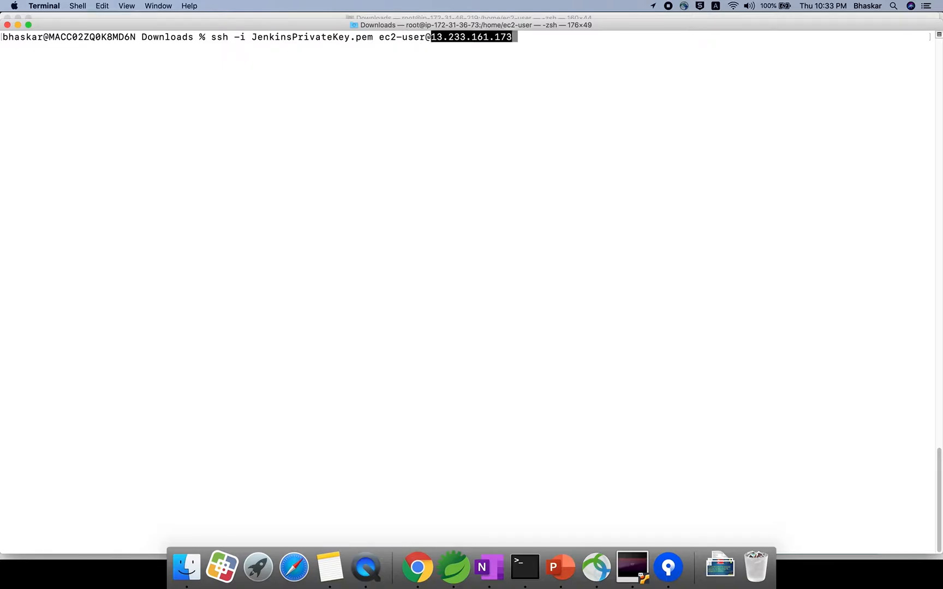
key("Return")
type("yes")
key("Return")
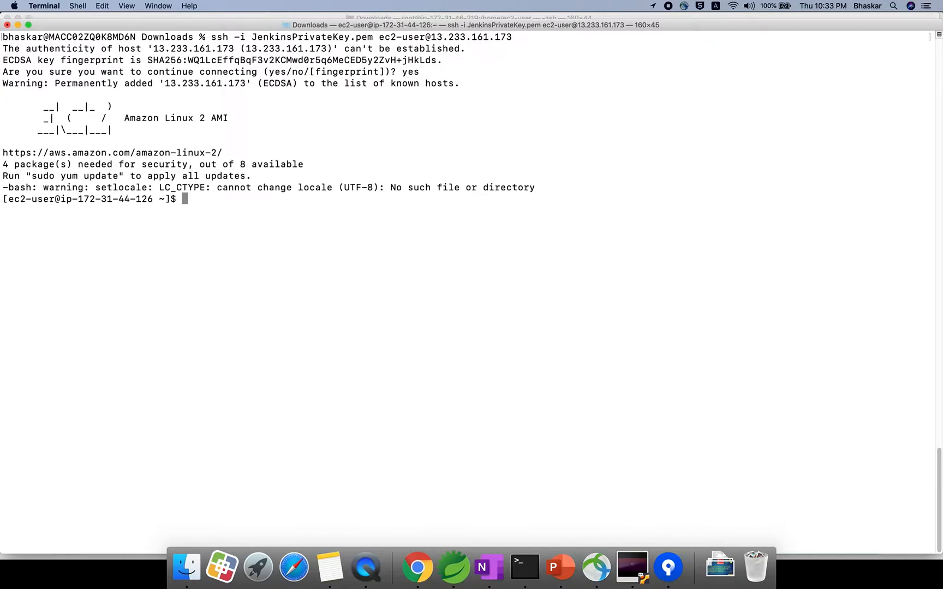
Consult the slave node requirements on the Jenkins Master-Slave slide and switch to the root user with sudo su in Terminal
key("super+Tab")
key("super+Tab")
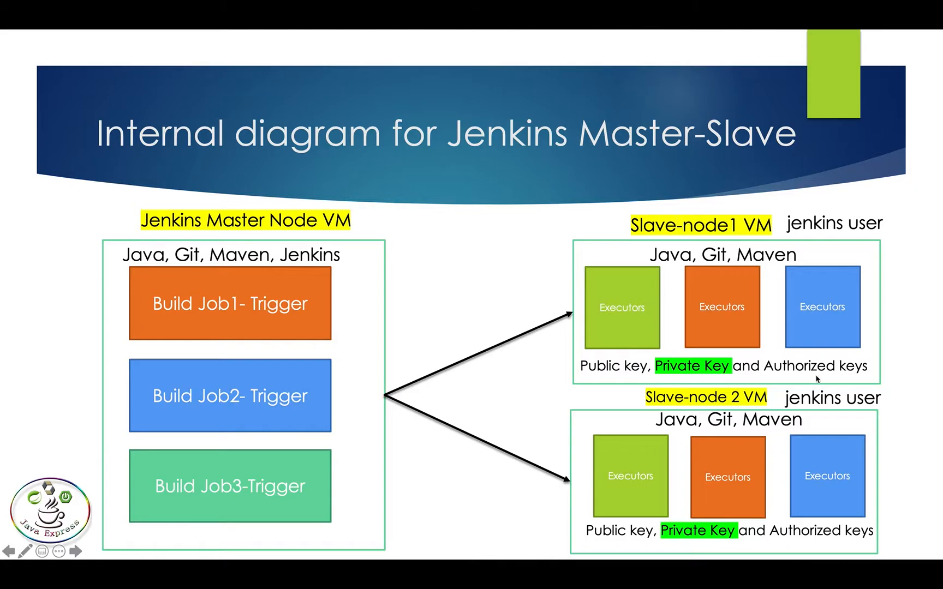
key("super+Tab")
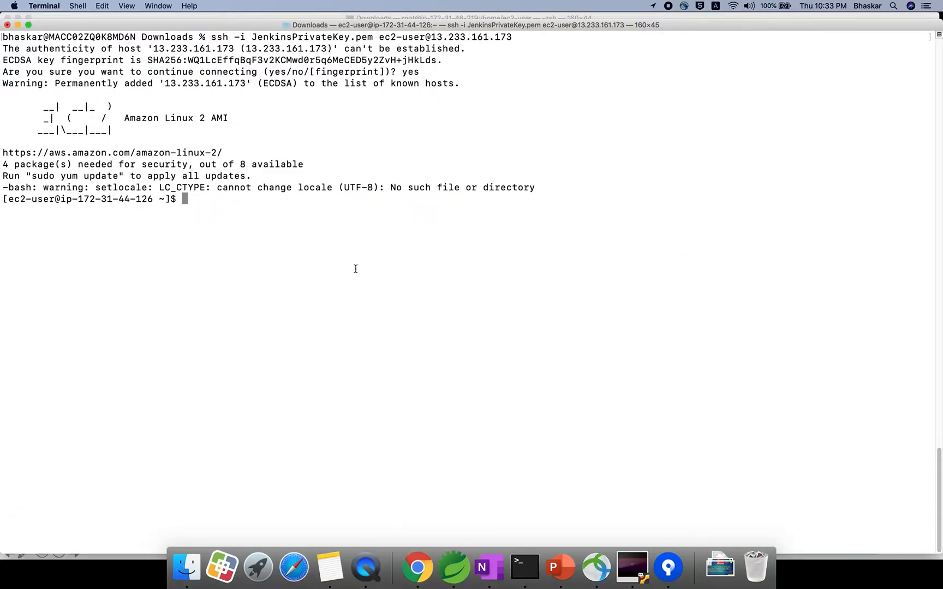
type("sudo su")
key("Return")
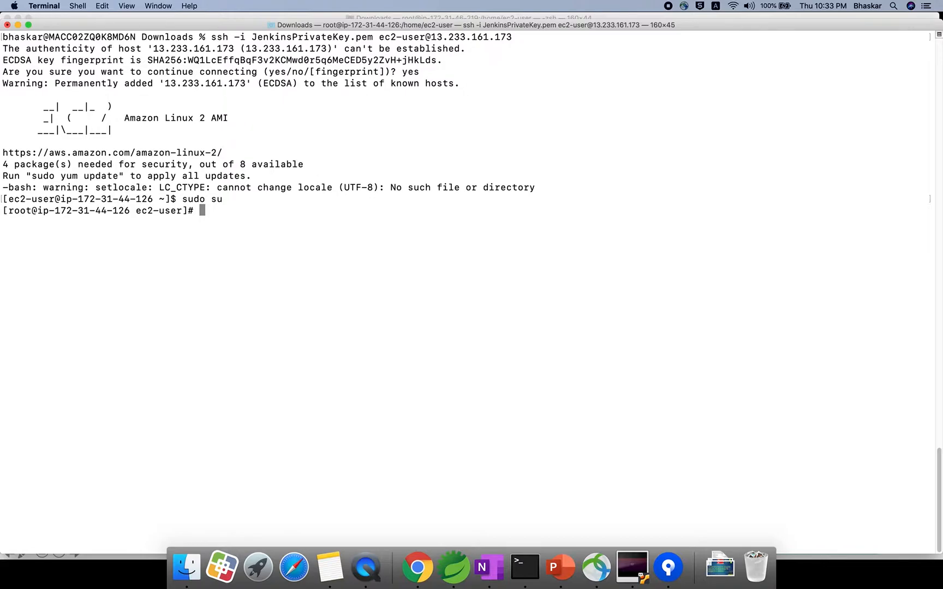
Install Maven on the instance with "sudo yum -y install maven", checking the slide's tool list during the installation
type("sudo yum -y install maven")
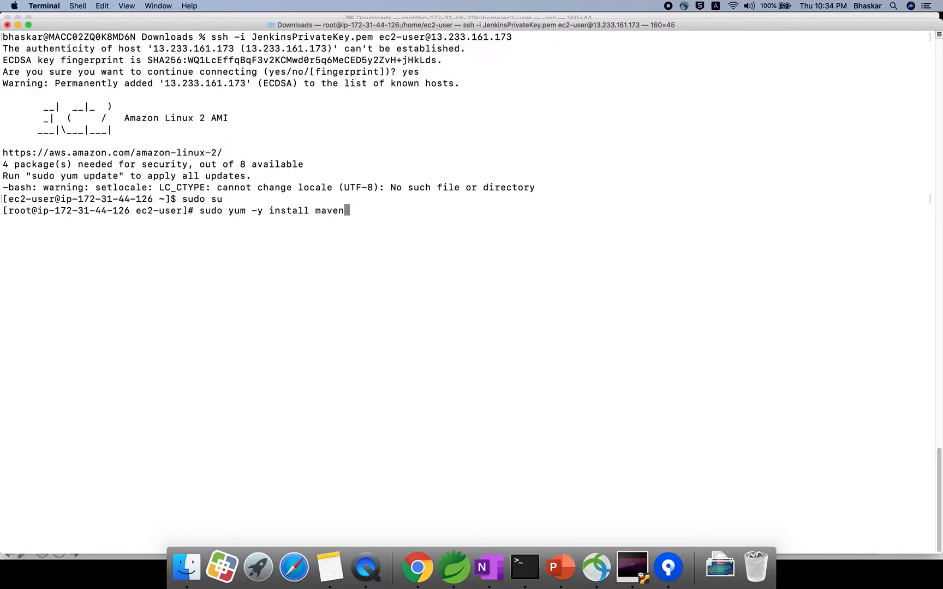
key("Return")
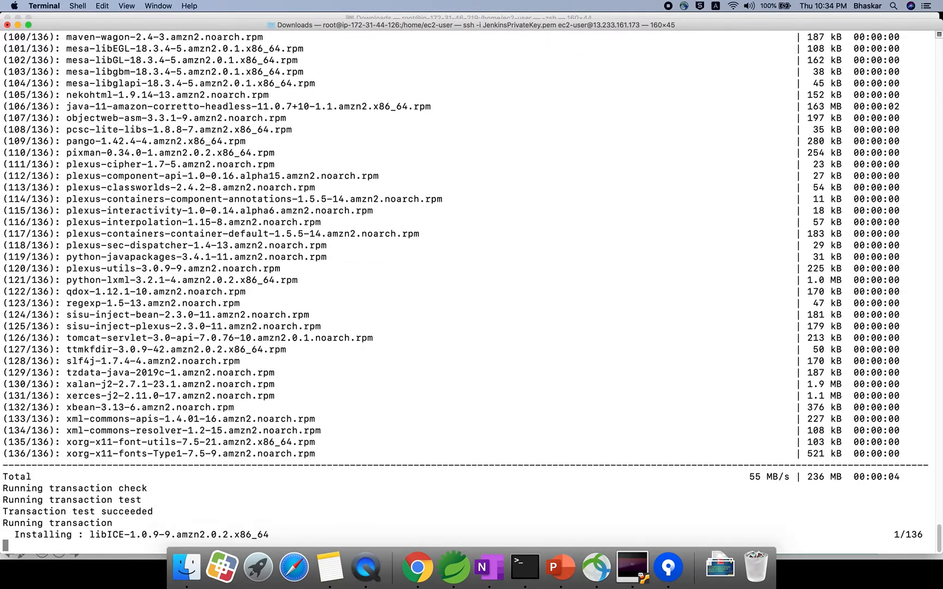
key("super+Tab")
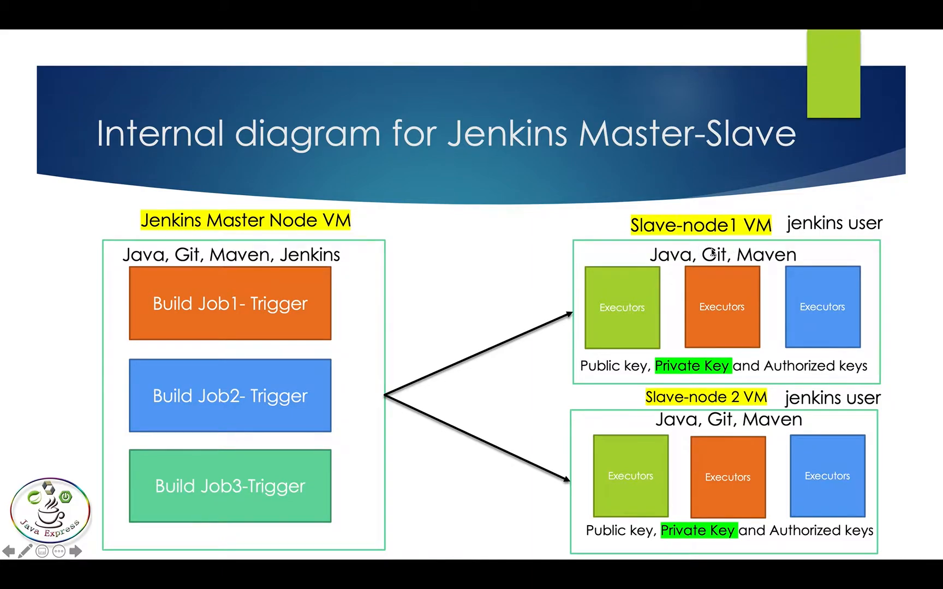
key("super+Tab")
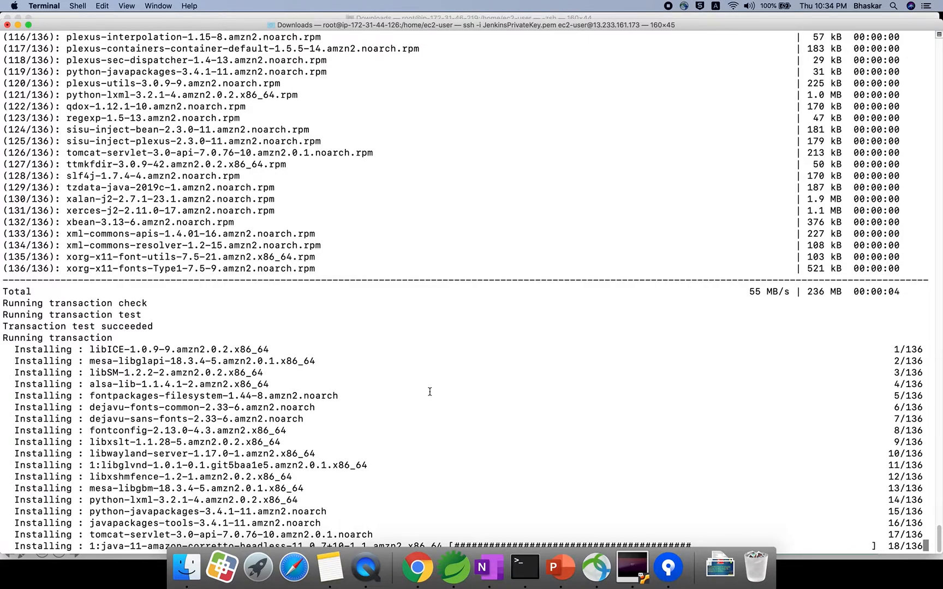
left_click_drag(716, 30, 716, 24)
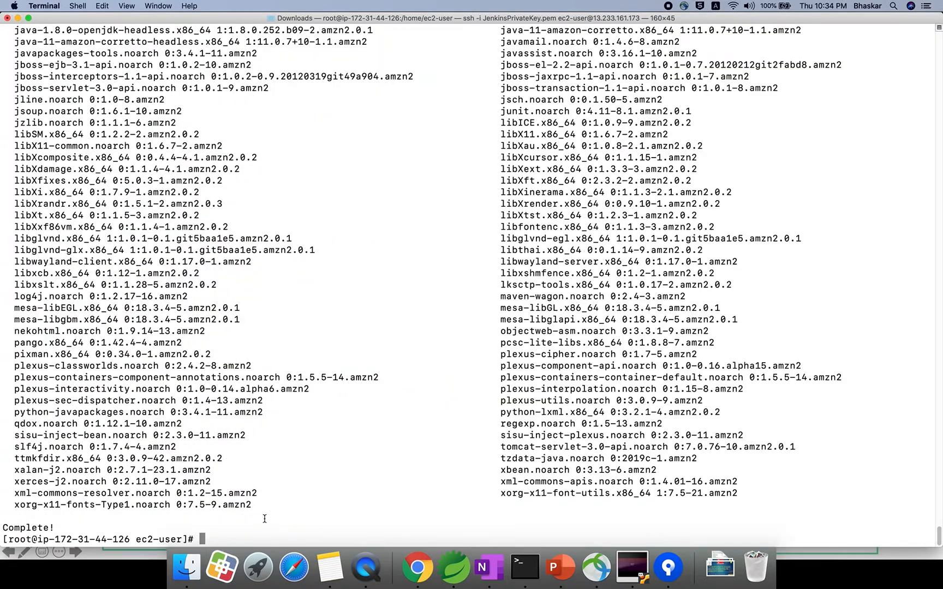
Check the installed Java and Maven versions with "java -version" and "mvn --version"
type("java -version")
key("Return")
type("mvn --version")
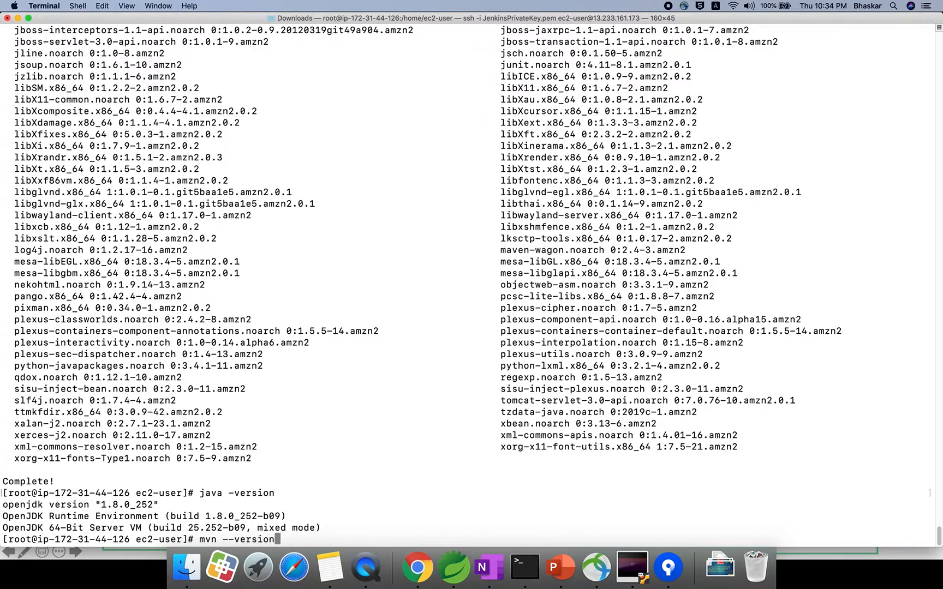
key("Return")
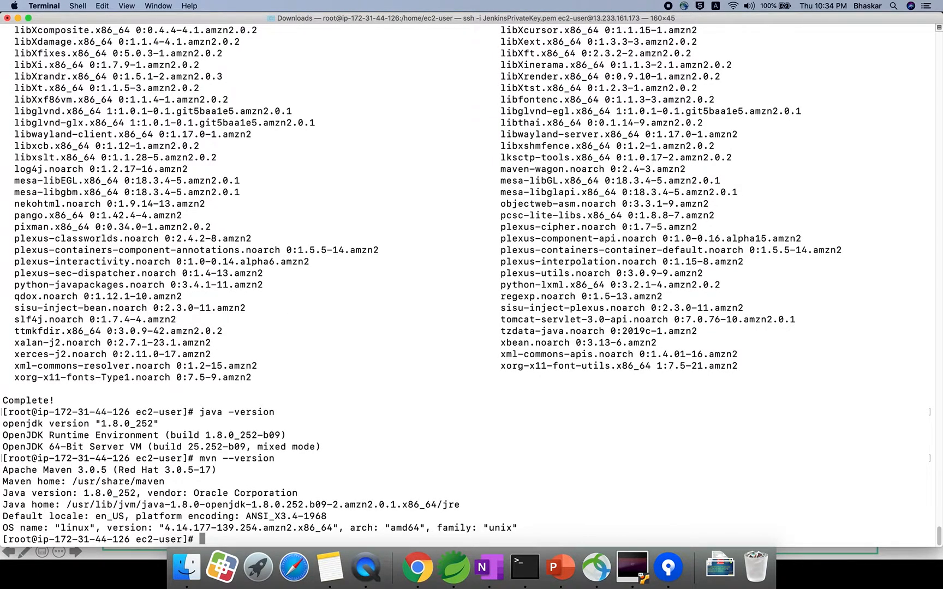
Install Git with "yum -y install git" and check its version with "git --version"
type("sudo")
key("BackSpace")
key("BackSpace")
key("BackSpace")
key("BackSpace")
type("yum -y install git")
key("Return")
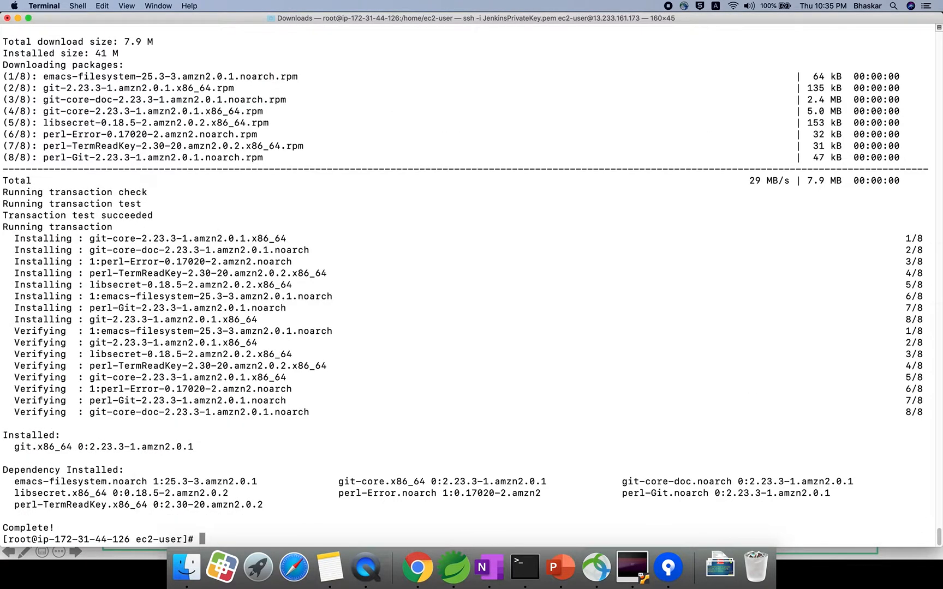
type("git --version")
key("Return")
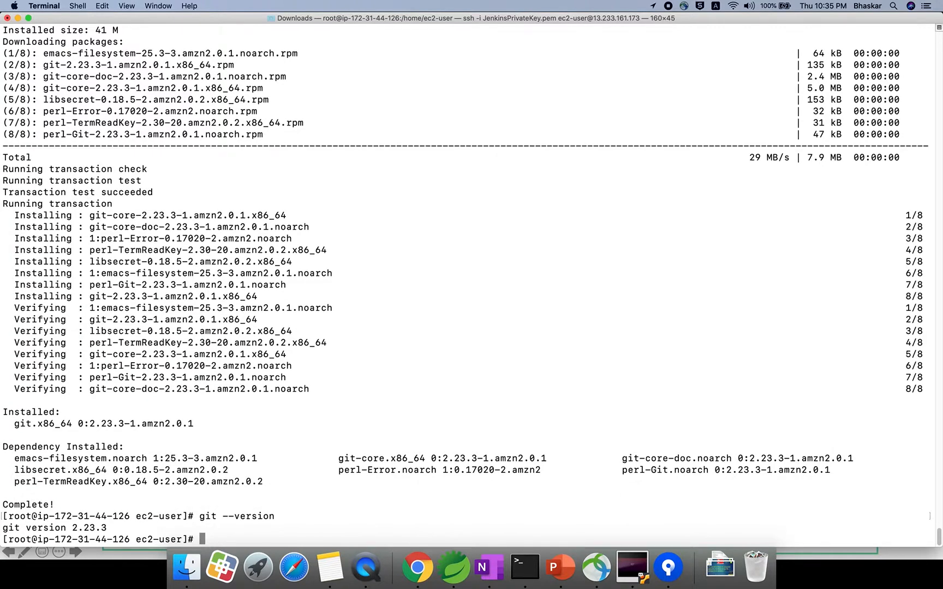
Switch to the Jenkins Master-Slave slide, mark off Java, Git and Maven for Slave-node1, and return to Terminal
key("super+Tab")
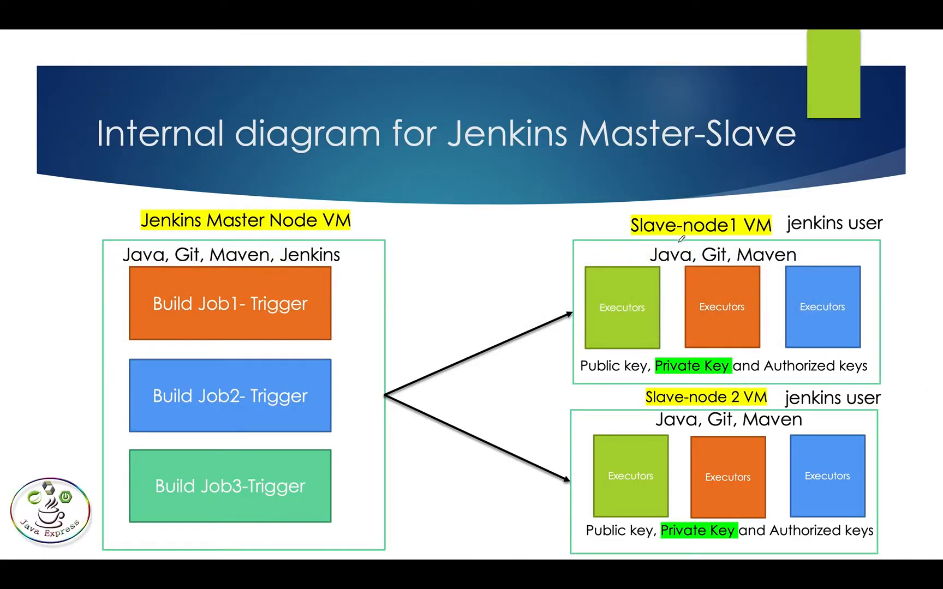
left_click_drag(665, 251, 732, 247)
left_click_drag(798, 258, 813, 250)
key("super+Tab")
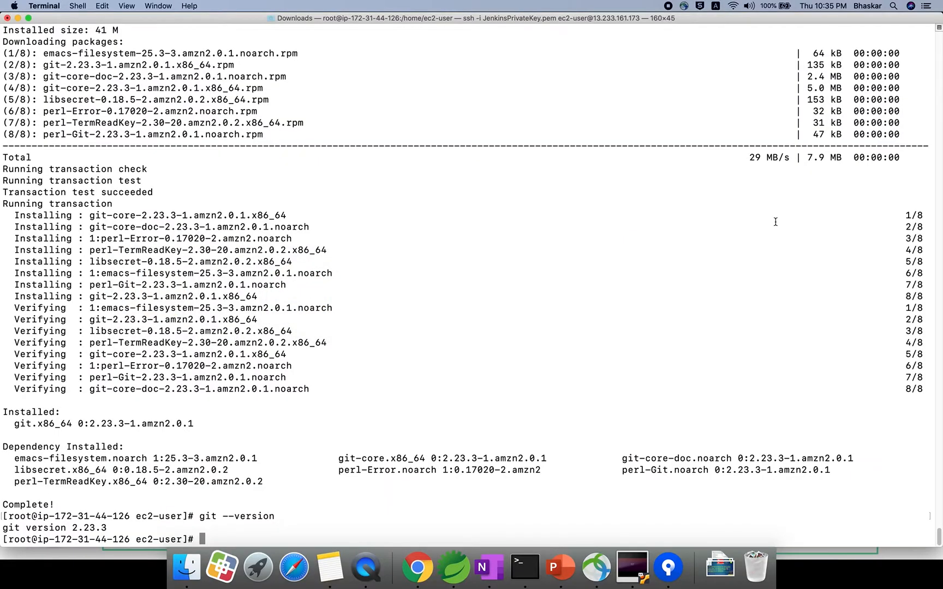
Create a user named jenkins with "sudo useradd jenkins" and check its user and group IDs with "id jenkins"
type("sudo useradd jenkins")
key("Return")
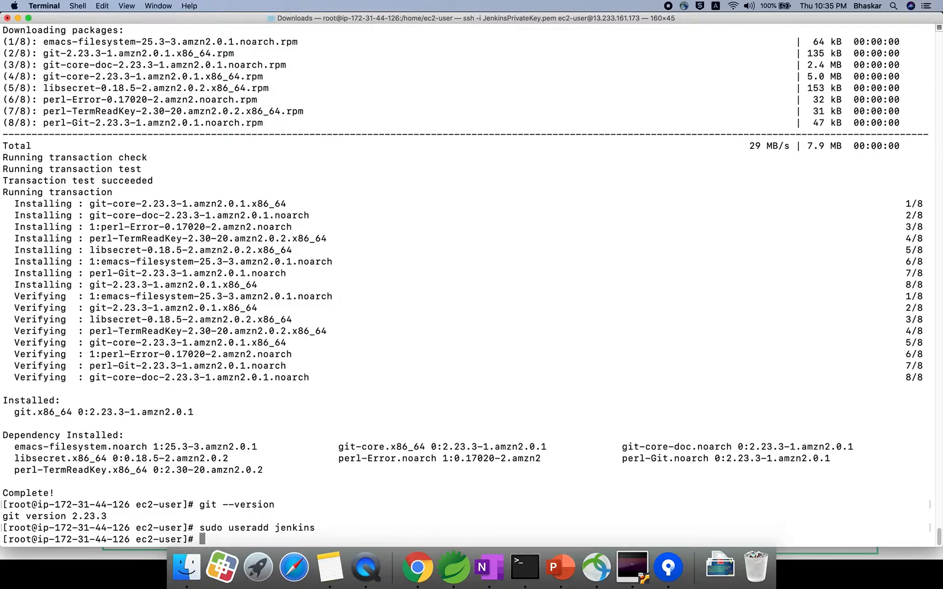
type("id jenkins")
key("Return")
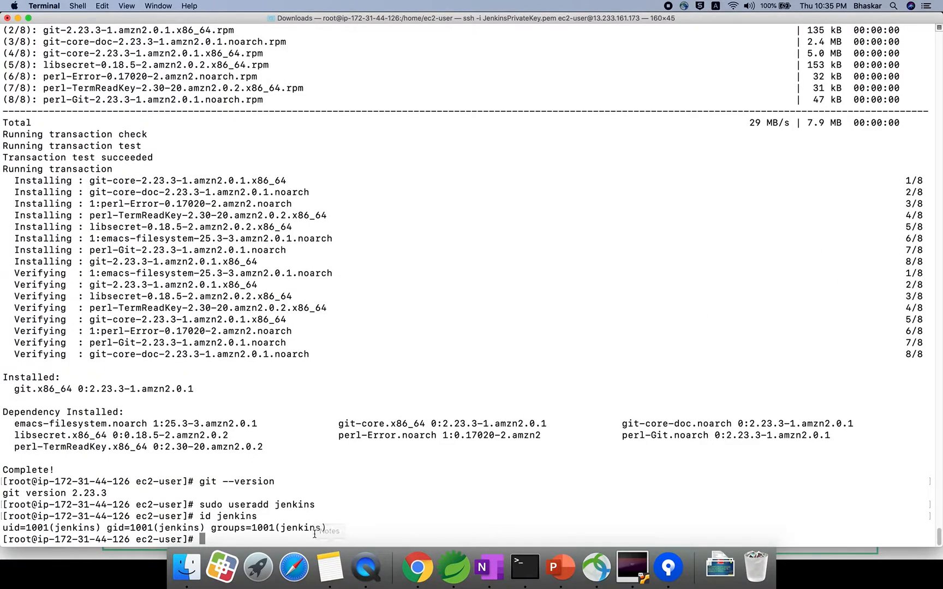
left_click_drag(325, 527, 2, 529)
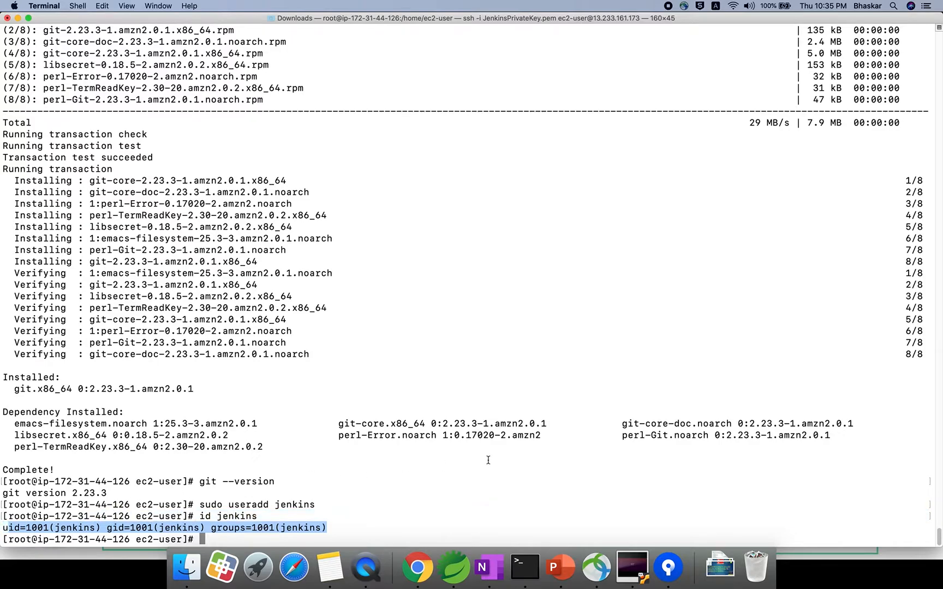
left_click(516, 449)
Clear the terminal and switch to the jenkins user with "sudo su jenkins"
type("clear")
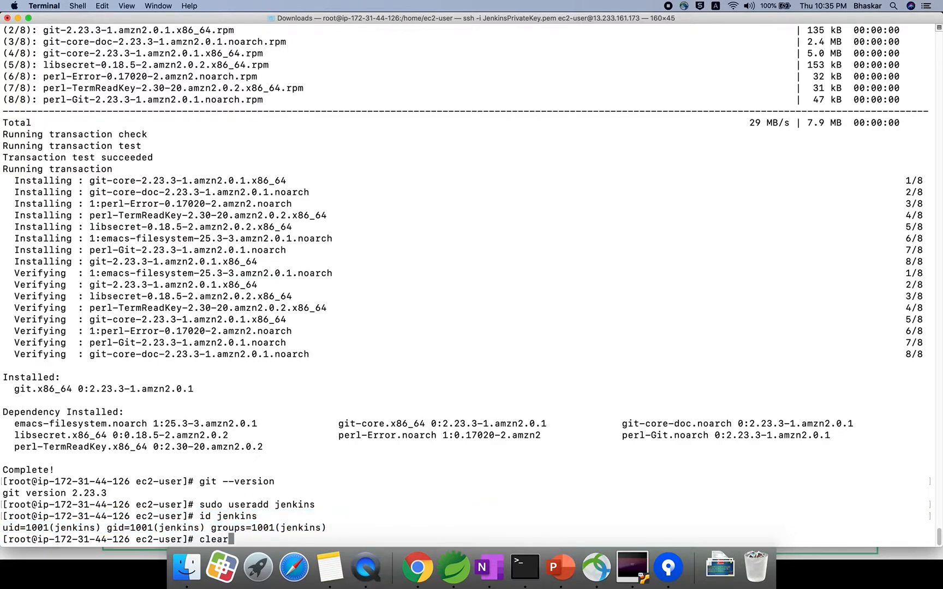
key("Return")
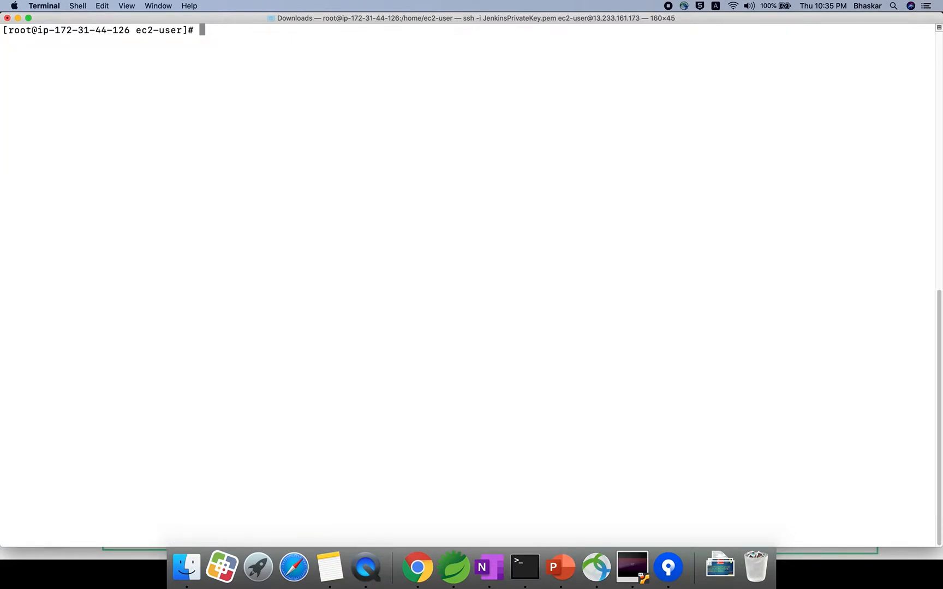
type("sudo su j")
type("enkins")
key("Return")
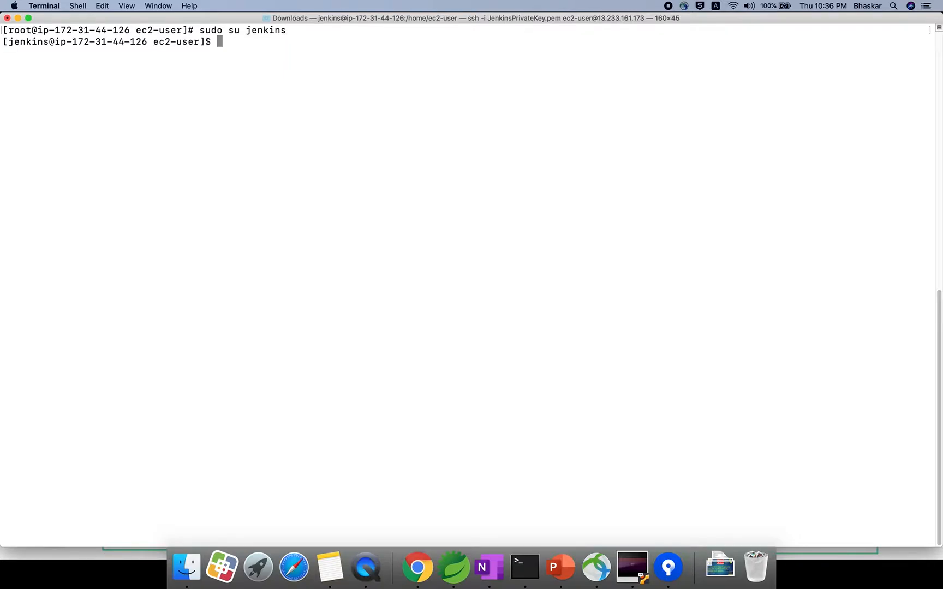
Print the jenkins user's current working directory with pwd and highlight the path
type("pwd")
key("Return")
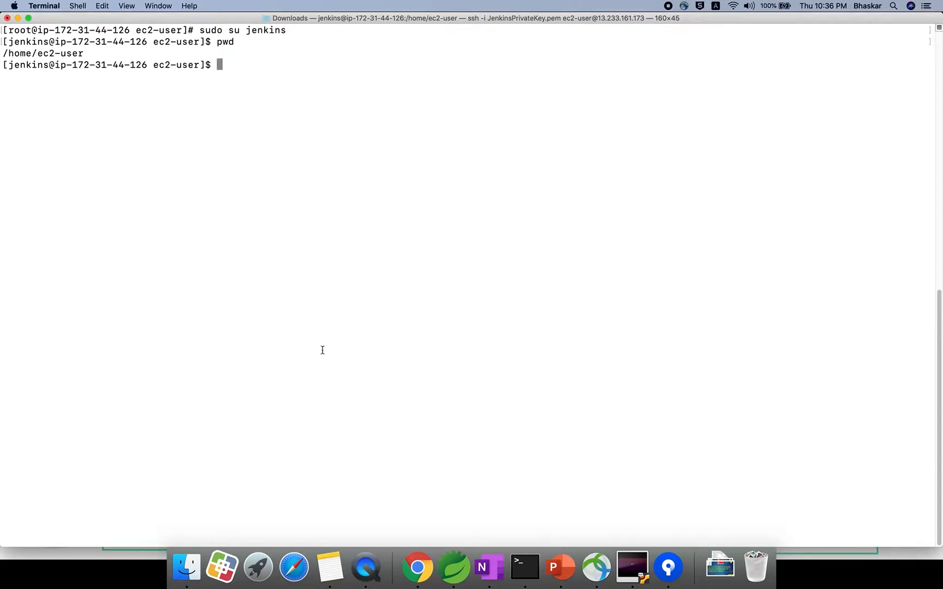
left_click_drag(86, 54, 1, 53)
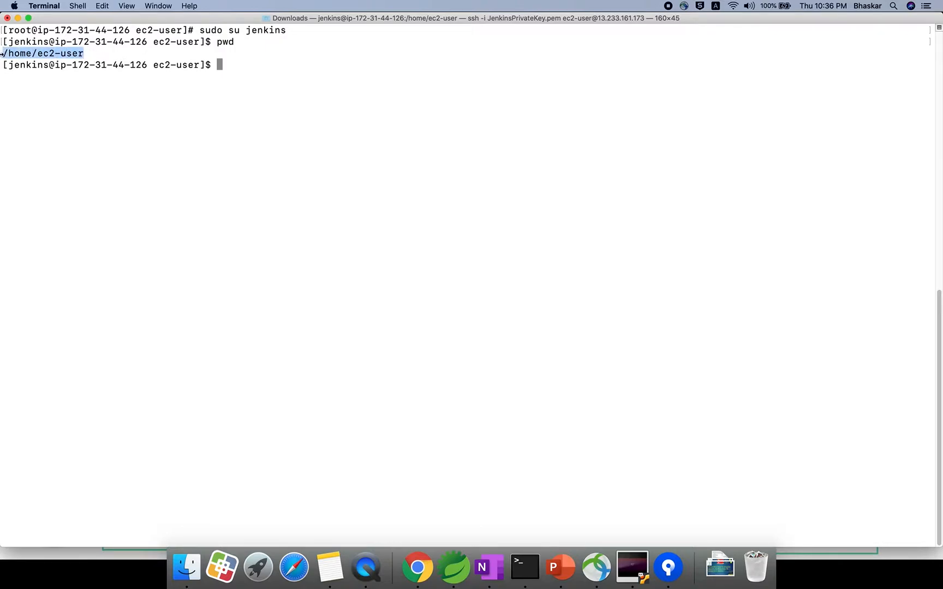
Add three empty prompt lines and rerun pwd to recheck the current directory
left_click(264, 64)
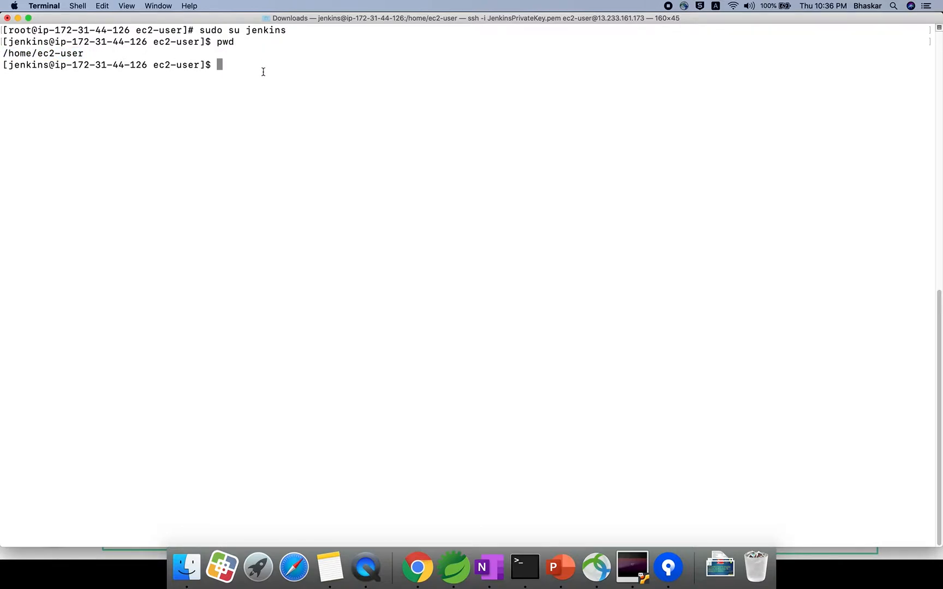
key("Return")
key("Return")
key("Return")
type("pwd")
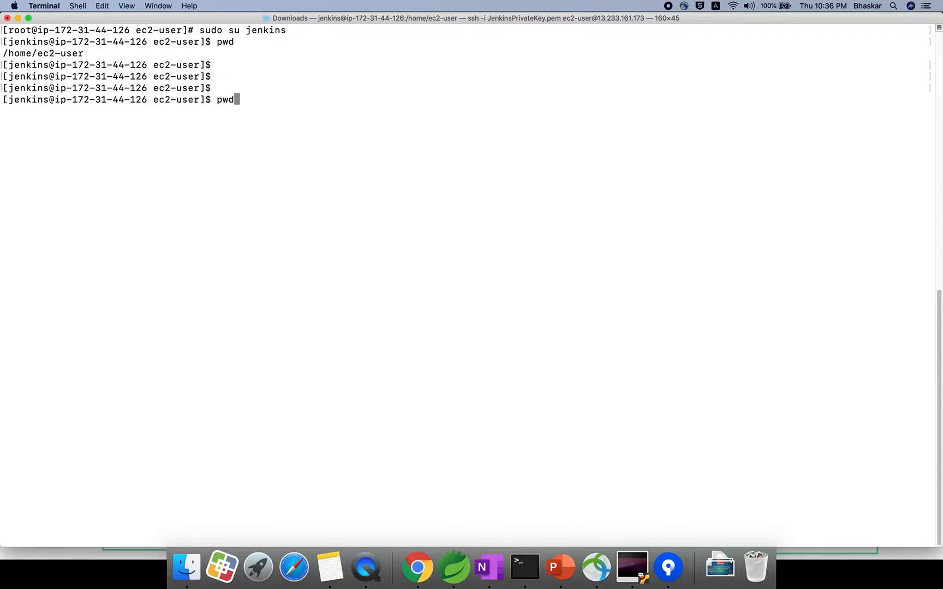
key("Return")
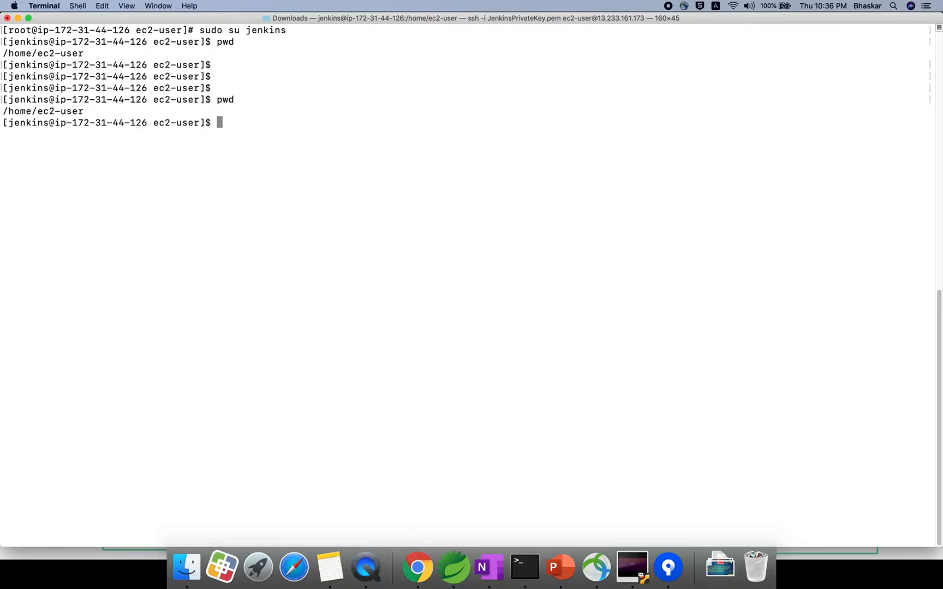
Change to the jenkins user's home directory with cd and print its path with pwd
type("cd")
key("Return")
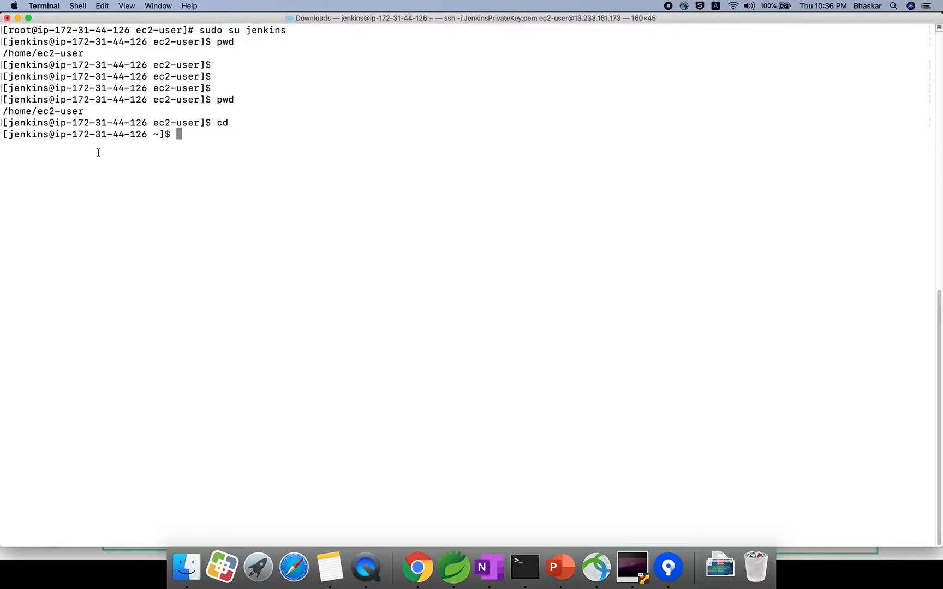
type("pwd")
key("Return")
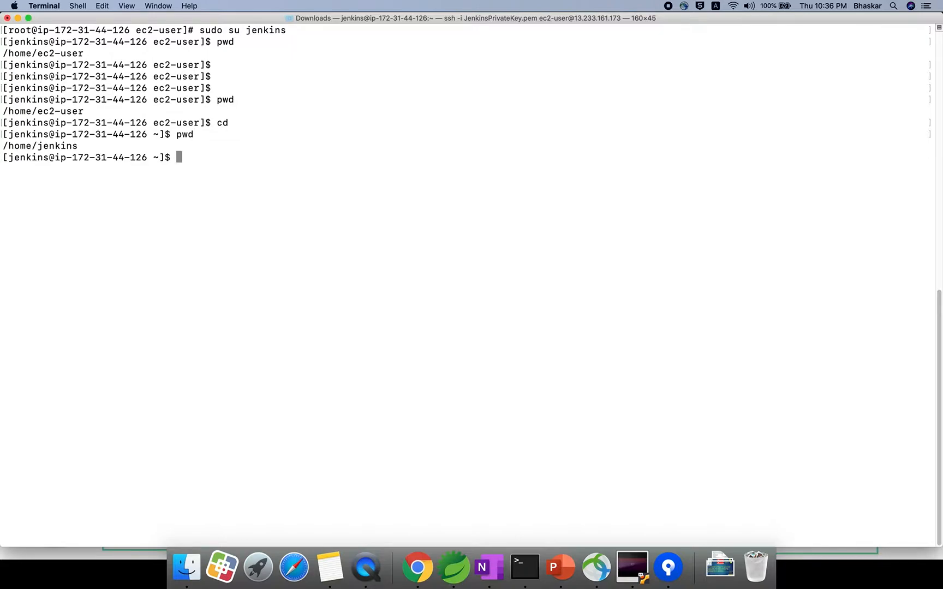
Compare the ec2-user prompt with the /home/jenkins path by highlighting them, and run pwd once more
left_click_drag(200, 65, 10, 67)
left_click(158, 65)
left_click_drag(155, 65, 194, 66)
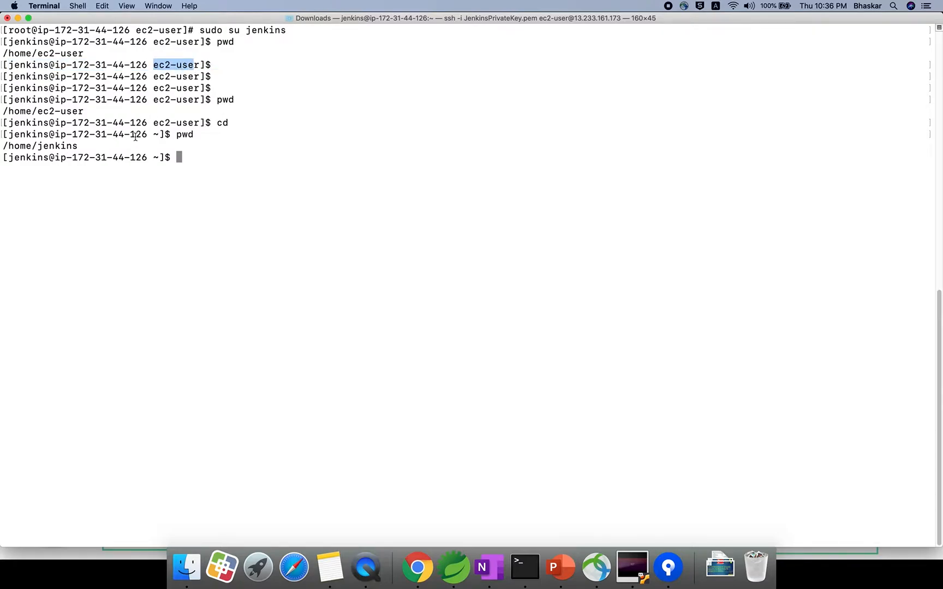
left_click_drag(177, 135, 194, 134)
left_click(187, 160)
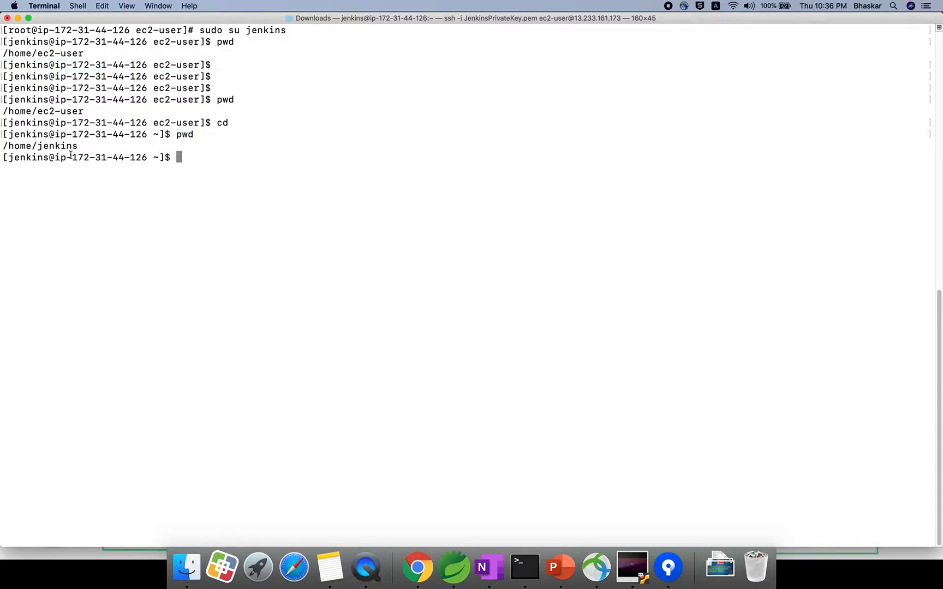
left_click_drag(77, 146, 3, 146)
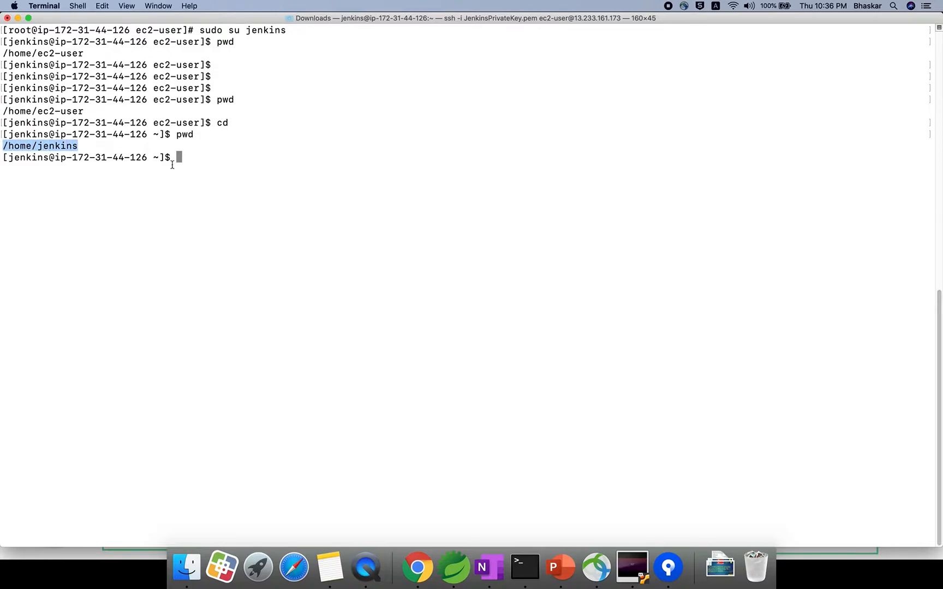
left_click(206, 163)
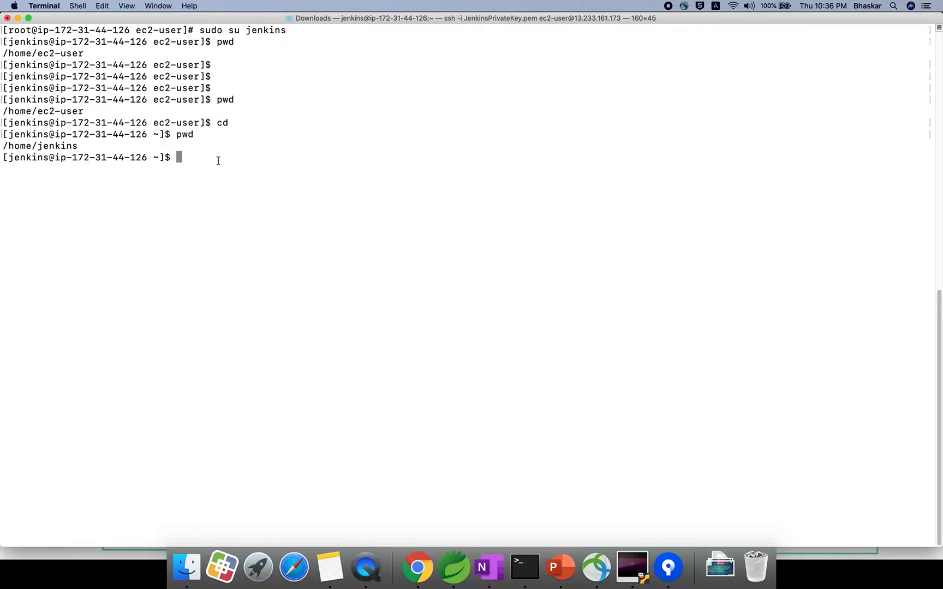
type("pwd")
key("Return")
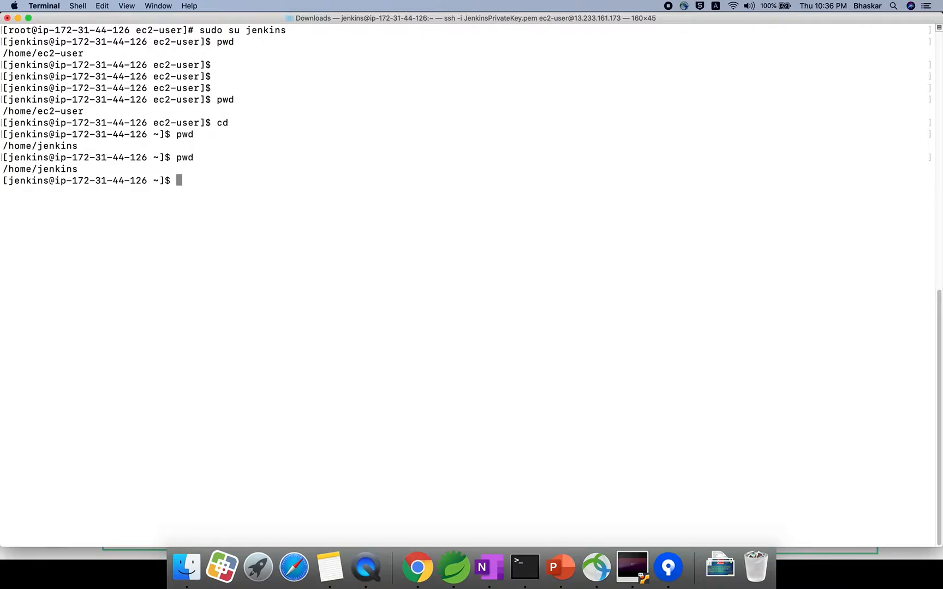
Switch to the Jenkins Master-Slave slide, mark off the jenkins user for Slave-node1, and return to Terminal
key("super+Tab")
key("super+Tab")
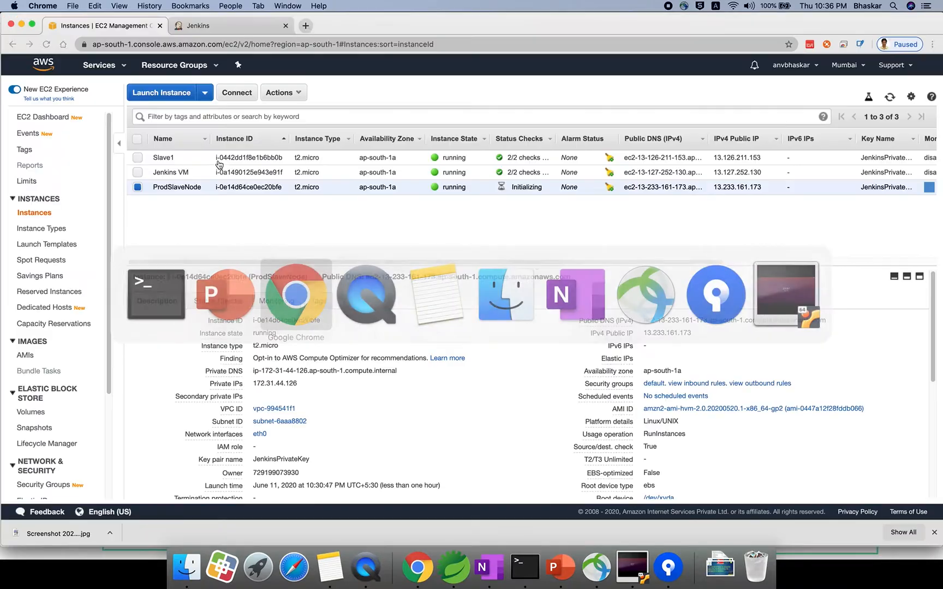
key("super+Tab")
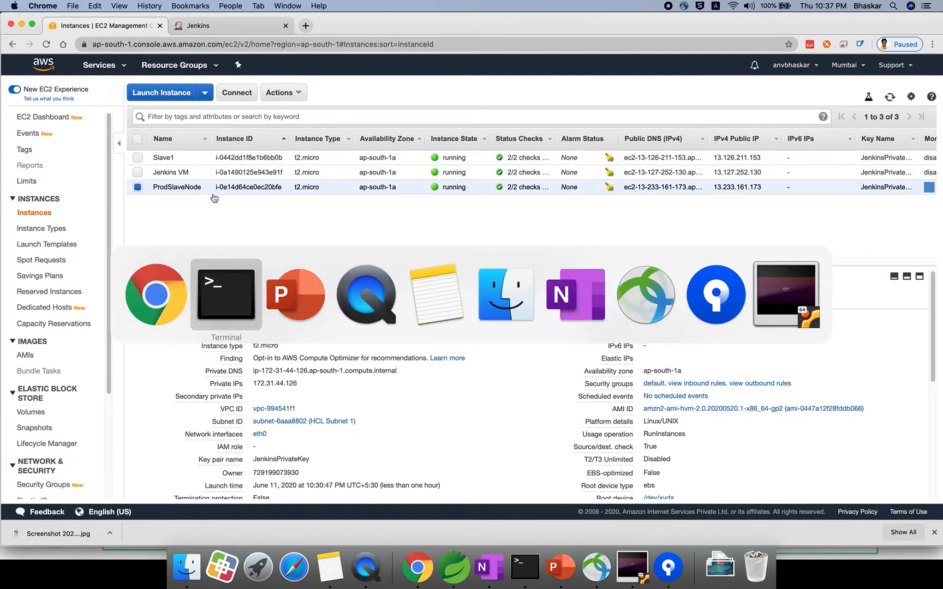
key("super+Tab")
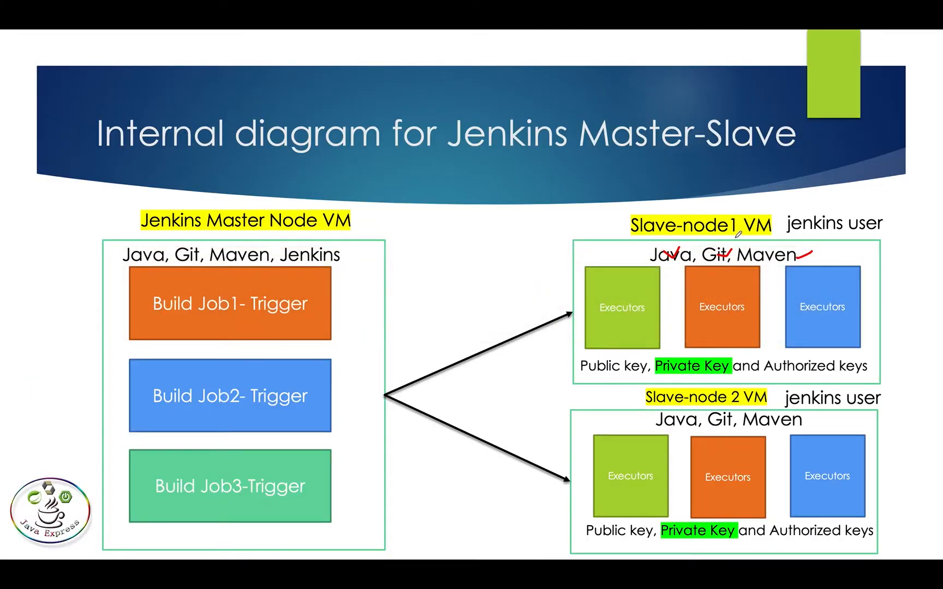
left_click_drag(890, 224, 907, 219)
key("super+Tab")
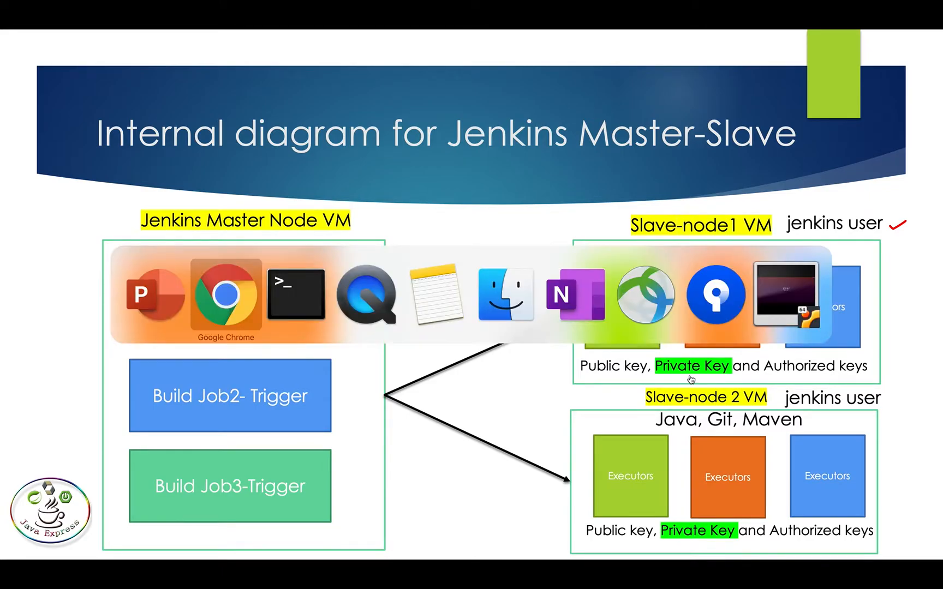
key("super+Tab")
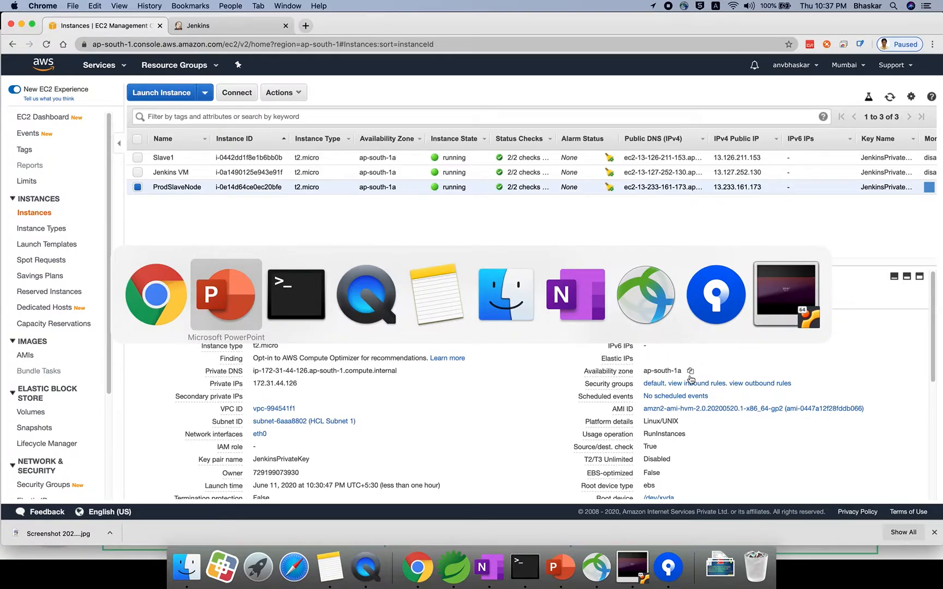
key("super+Tab")
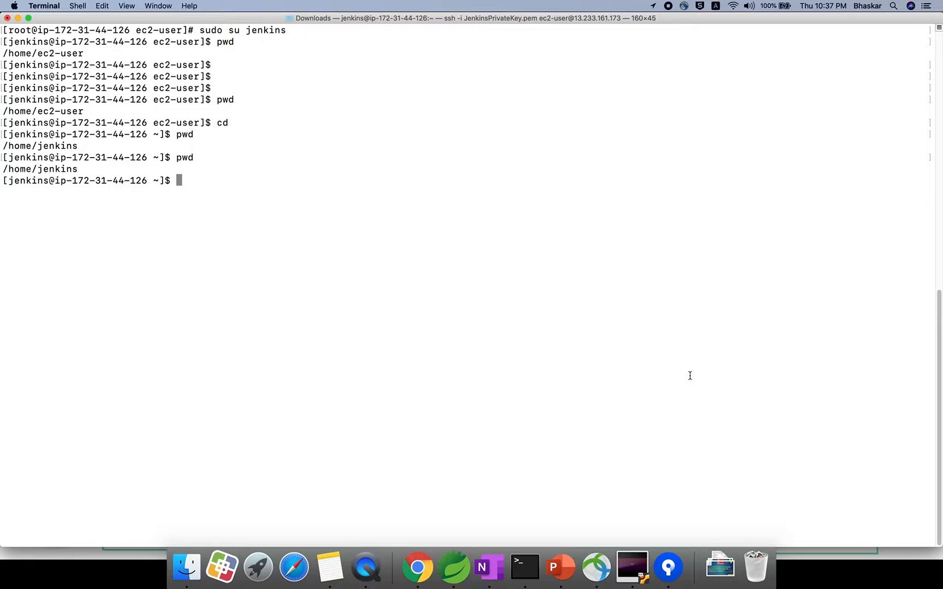
In a new Chrome tab, open the jenkins_master_slave file in javaexpresschannel's softwares_installation repository on GitHub
type("ls")
left_click(425, 564)
left_click(306, 26)
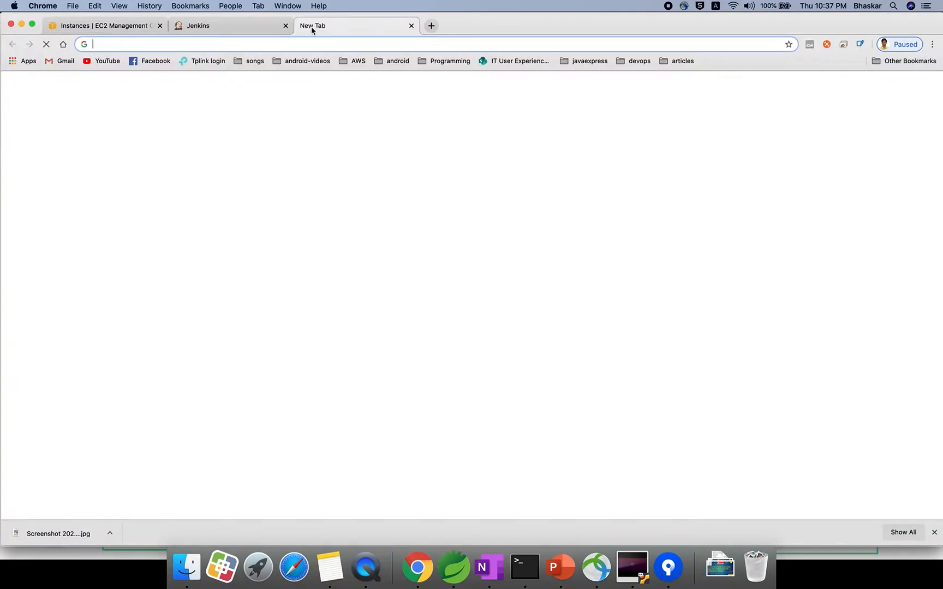
type("www.git")
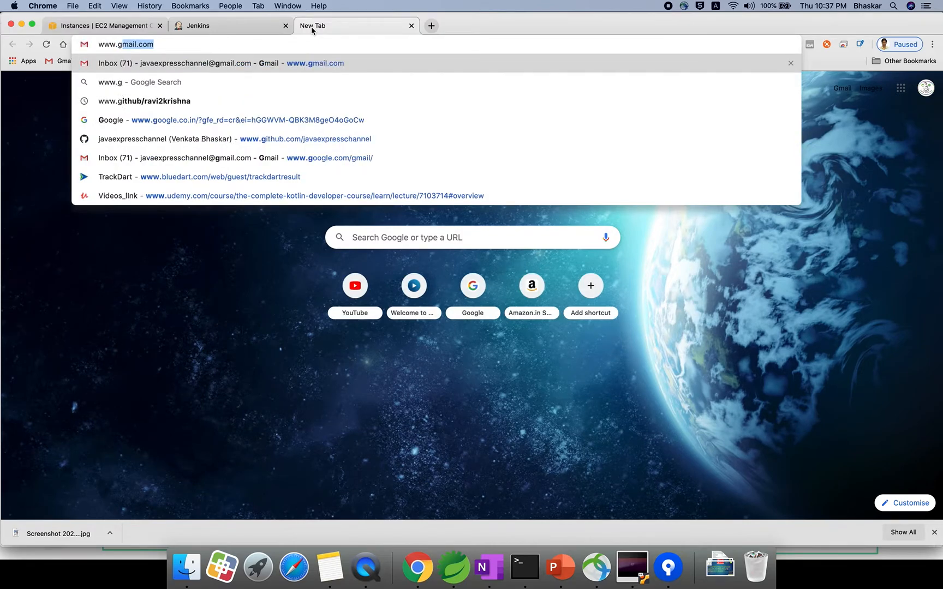
key("Return")
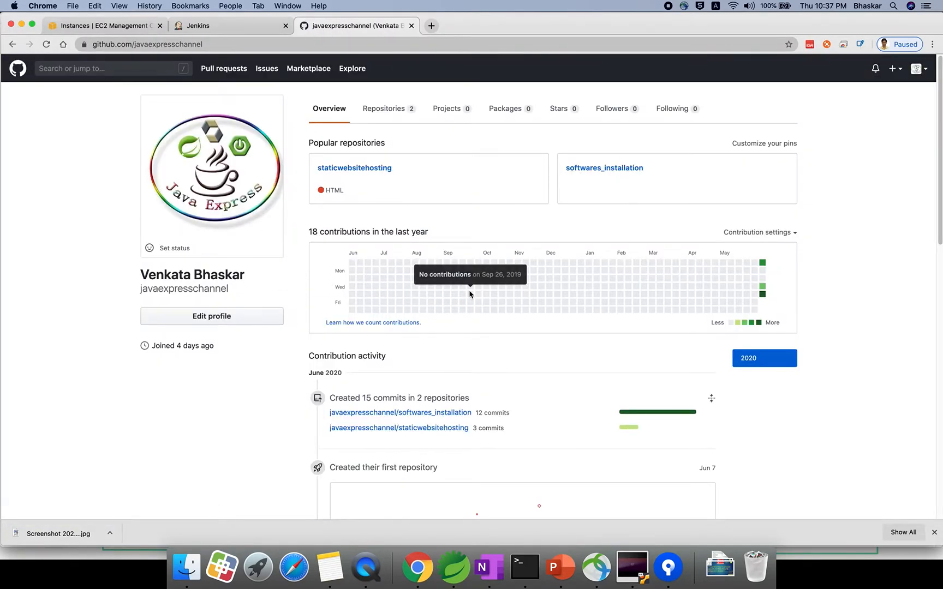
scroll(502, 279, "down", 1)
left_click(593, 158)
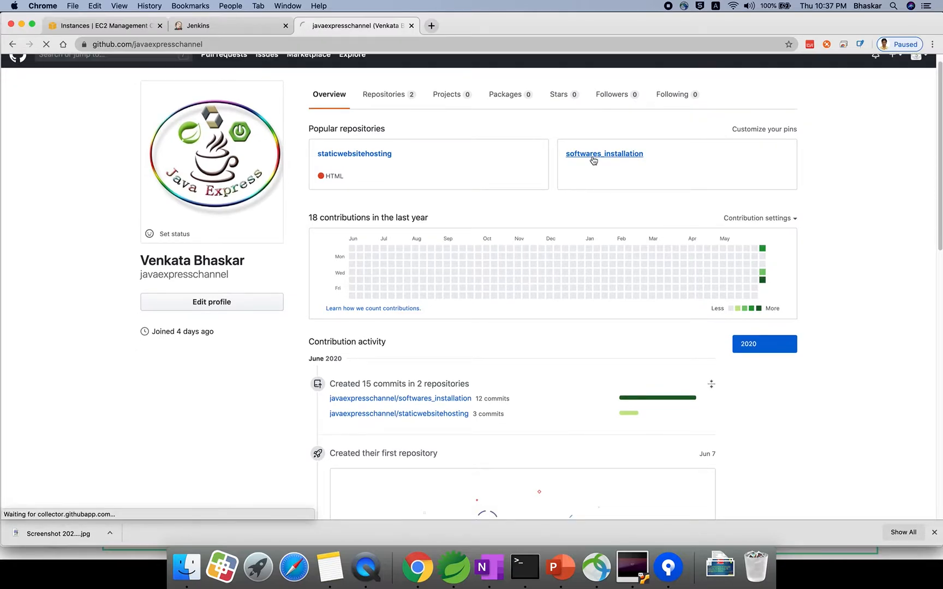
scroll(59, 309, "down", 2)
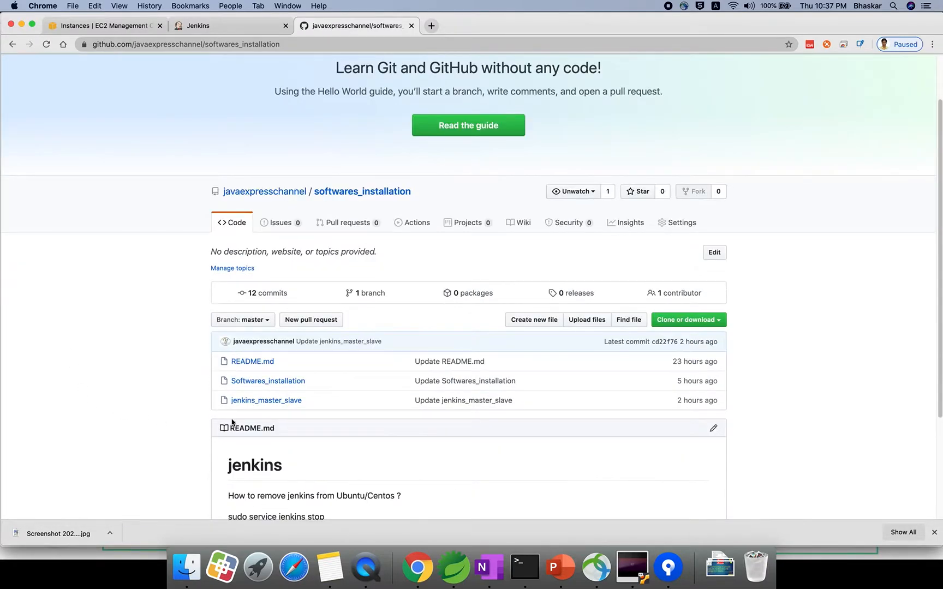
left_click(258, 402)
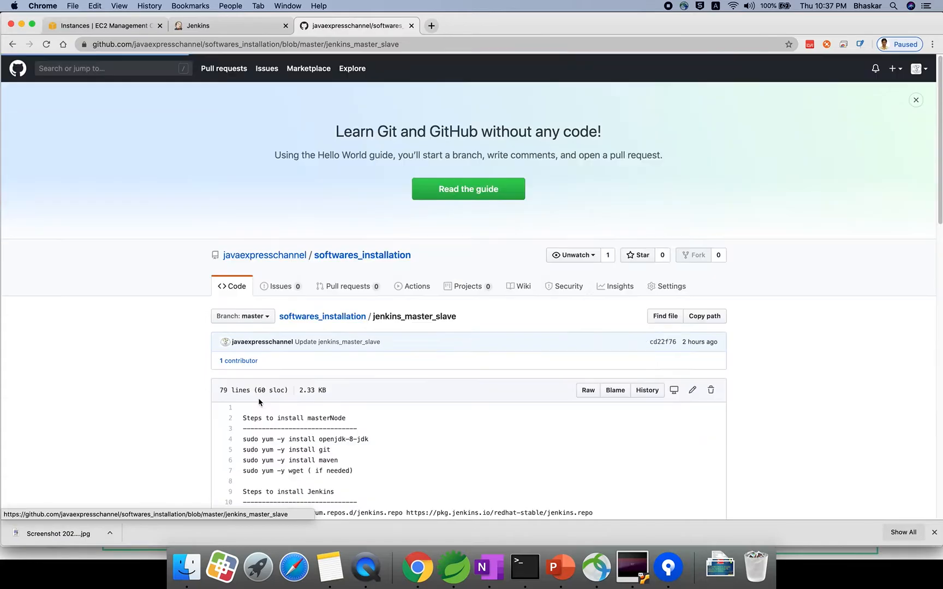
Review the master node section and the SlaveNode package installation commands in the jenkins_master_slave notes
scroll(173, 396, "down", 5)
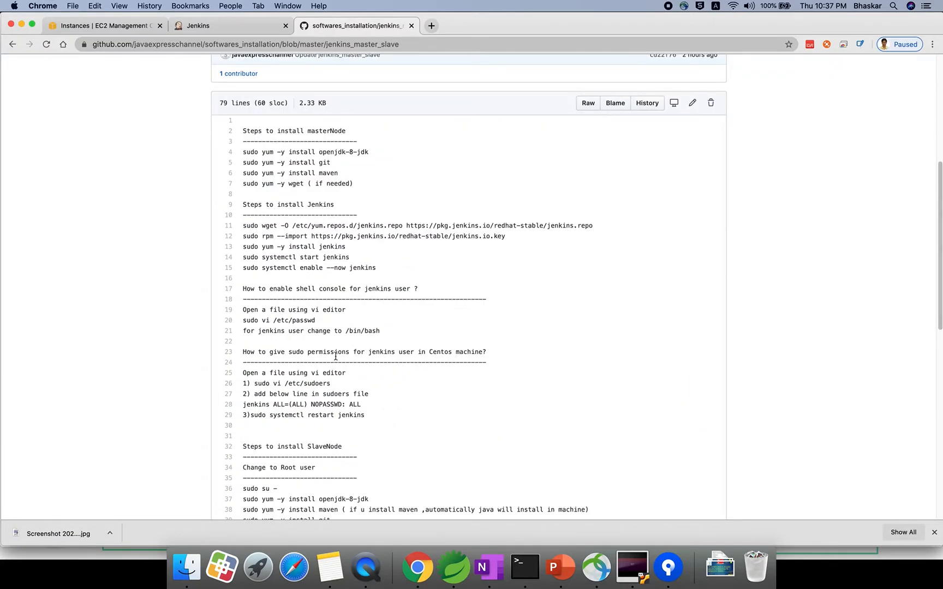
left_click_drag(250, 429, 237, 138)
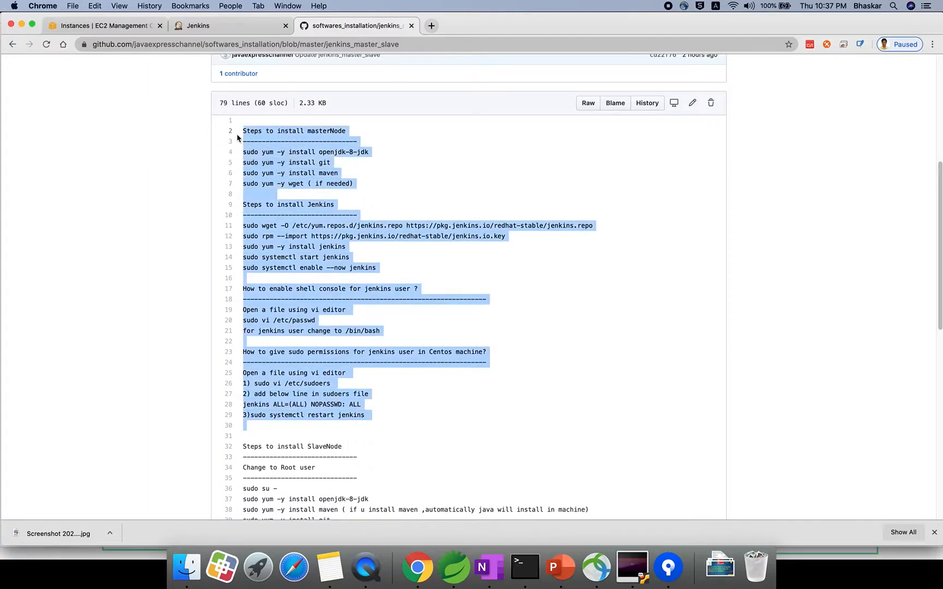
left_click(410, 244)
scroll(404, 294, "down", 3)
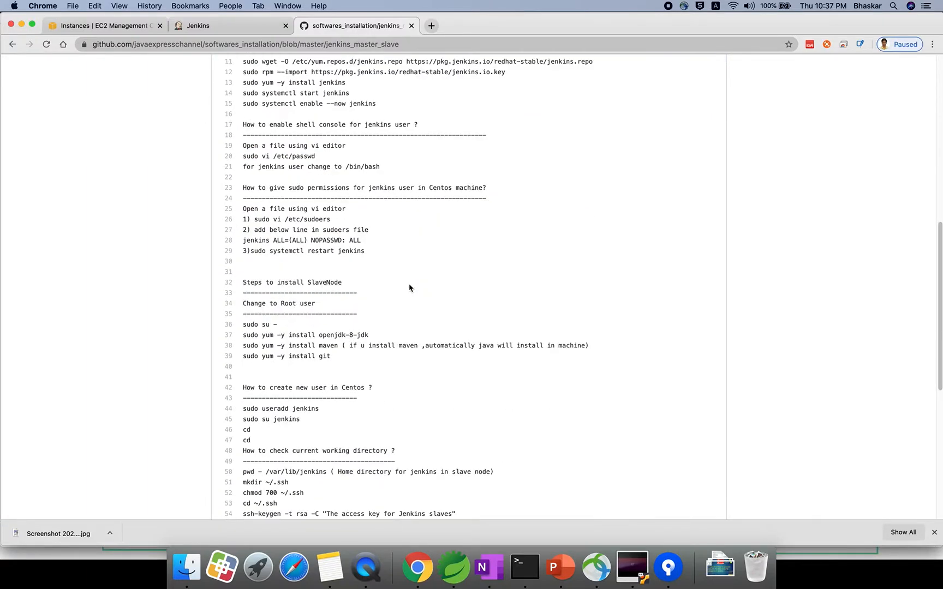
scroll(397, 302, "down", 1)
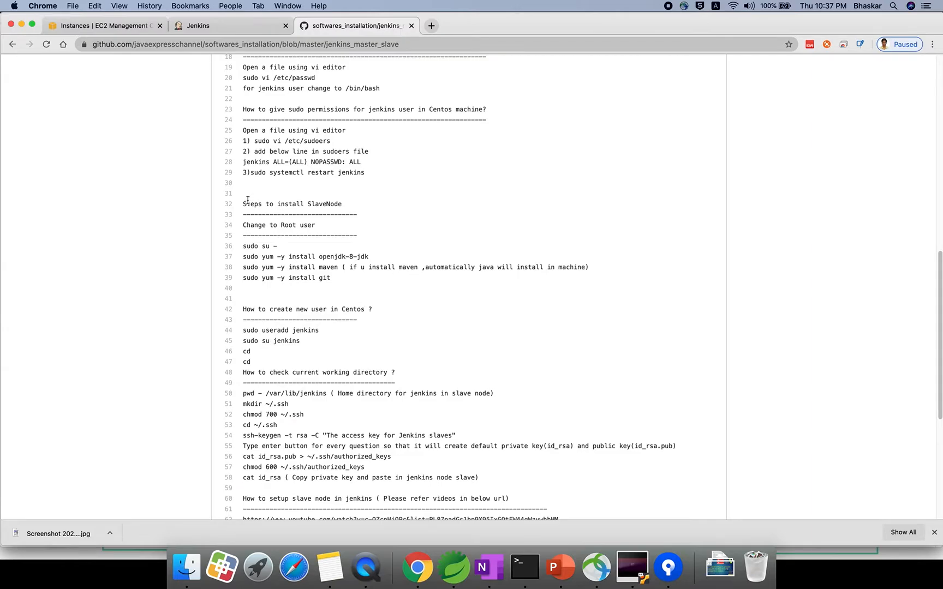
left_click_drag(246, 200, 367, 207)
left_click(358, 244)
left_click_drag(246, 258, 361, 288)
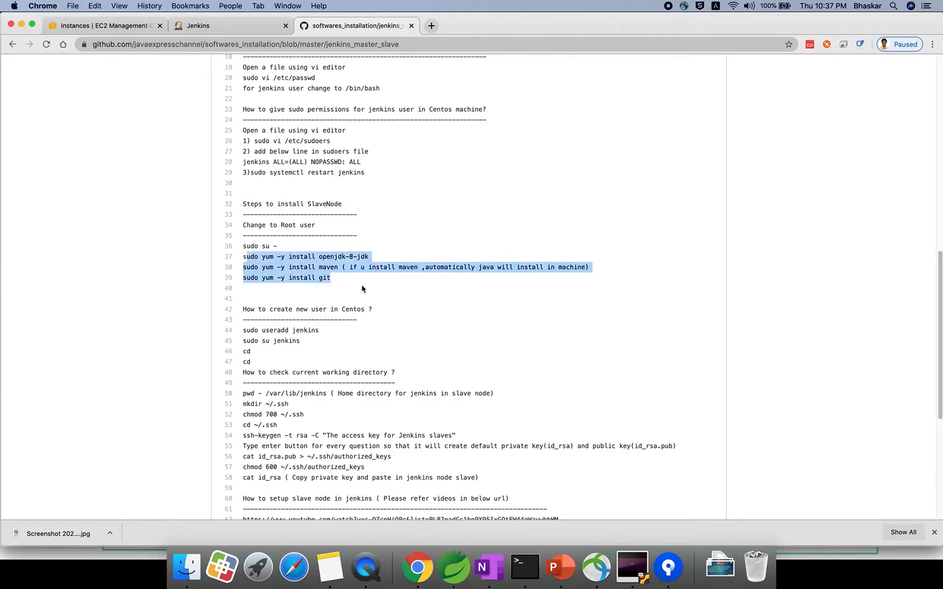
Review the notes on creating a new user in Centos and checking the current working directory
scroll(369, 295, "down", 1)
left_click_drag(316, 300, 243, 269)
left_click(353, 282)
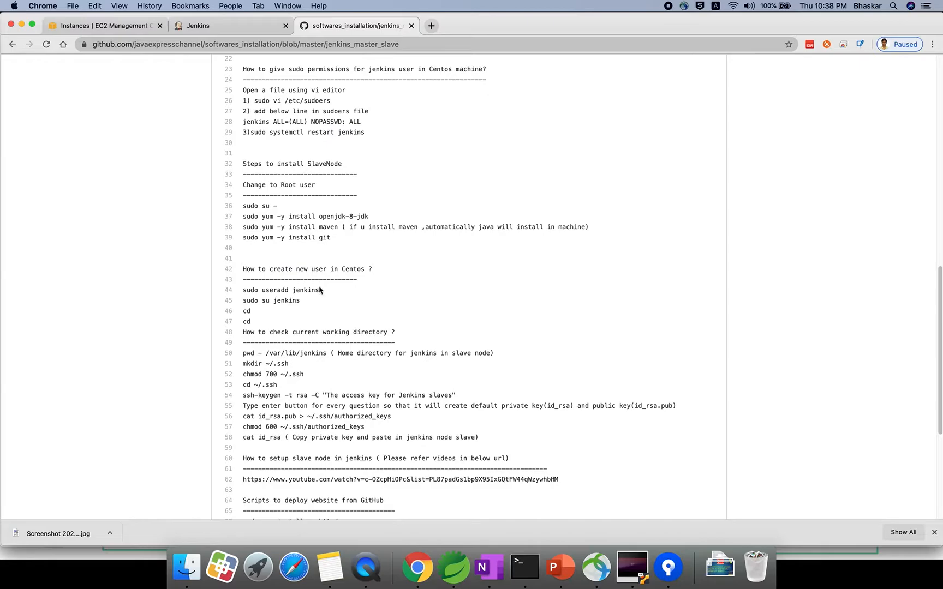
left_click_drag(246, 301, 313, 290)
left_click(300, 298)
triple_click(300, 299)
left_click(300, 298)
left_click_drag(296, 332, 418, 331)
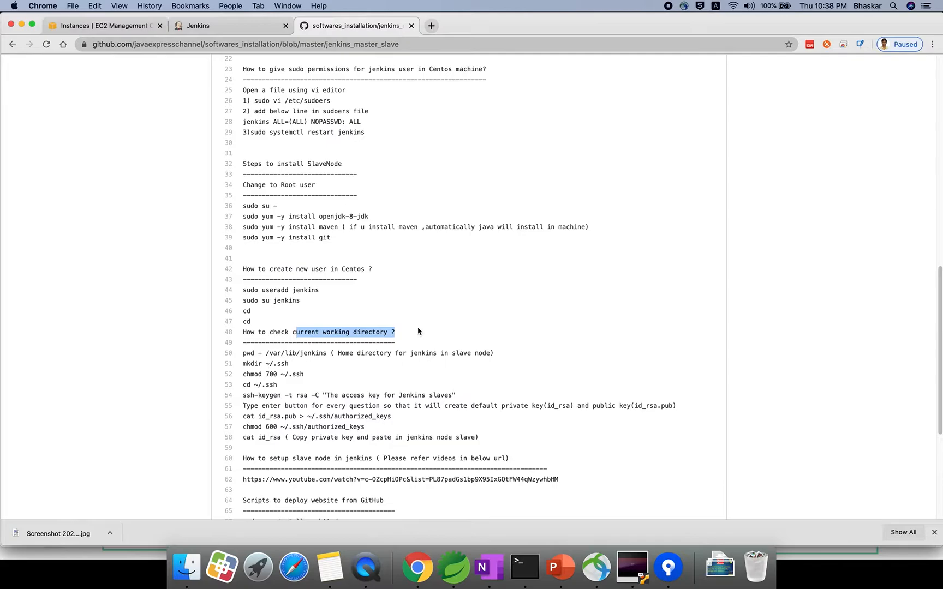
Copy "mkdir ~/.ssh" from the notes and run it in Terminal in place of the unfinished ls command
scroll(390, 346, "down", 1)
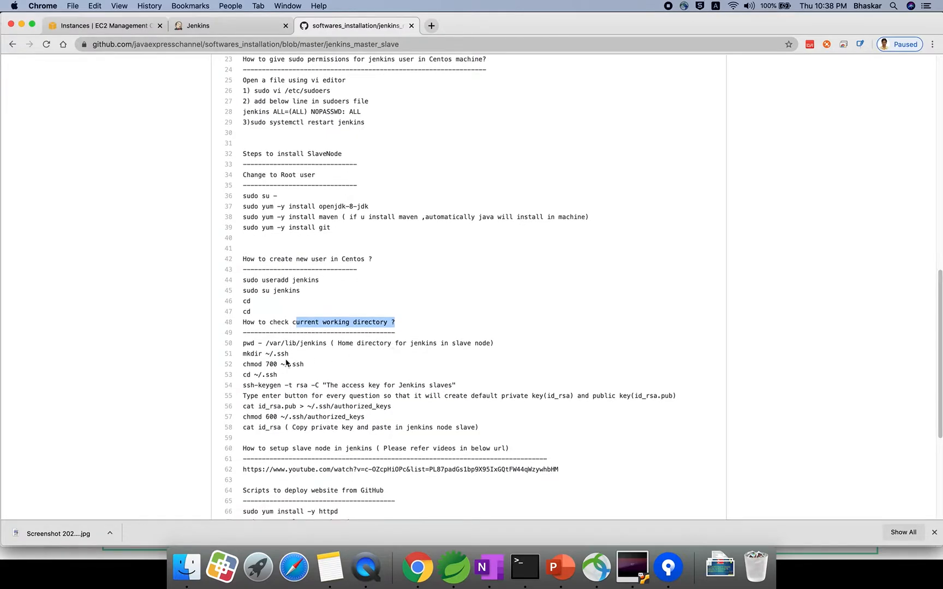
left_click_drag(243, 354, 295, 354)
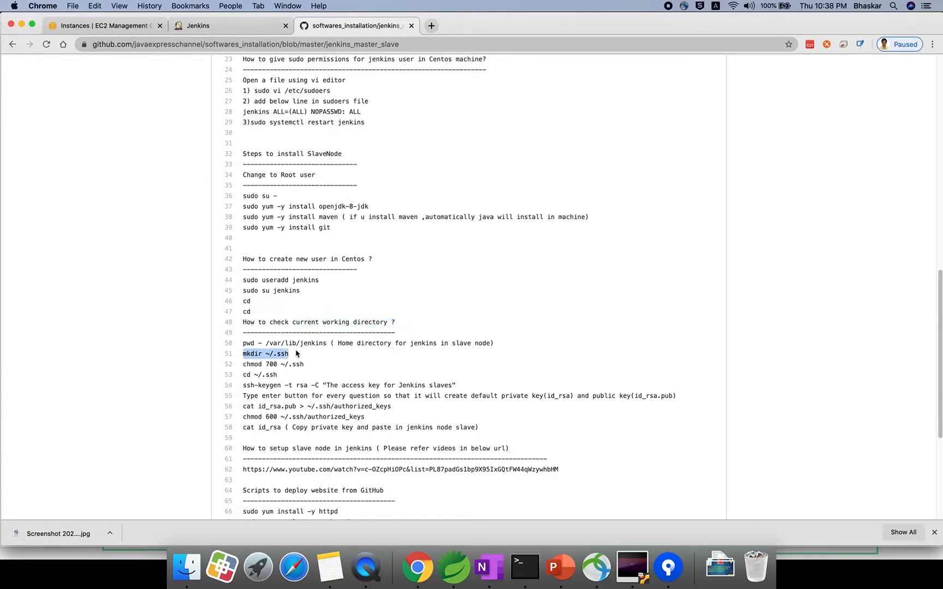
key("super+c")
left_click(525, 568)
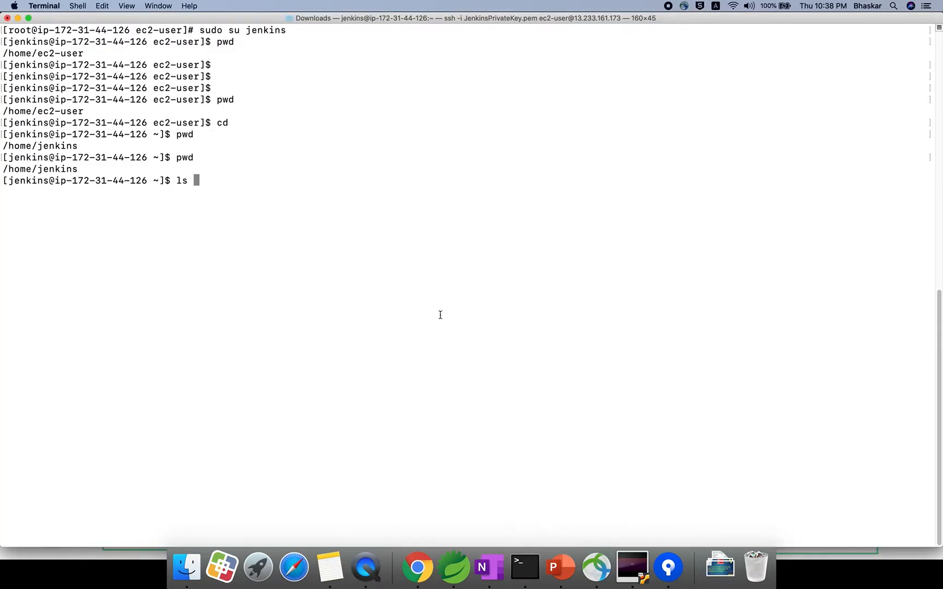
key("BackSpace")
key("BackSpace")
key("BackSpace")
key("super+v")
key("Return")
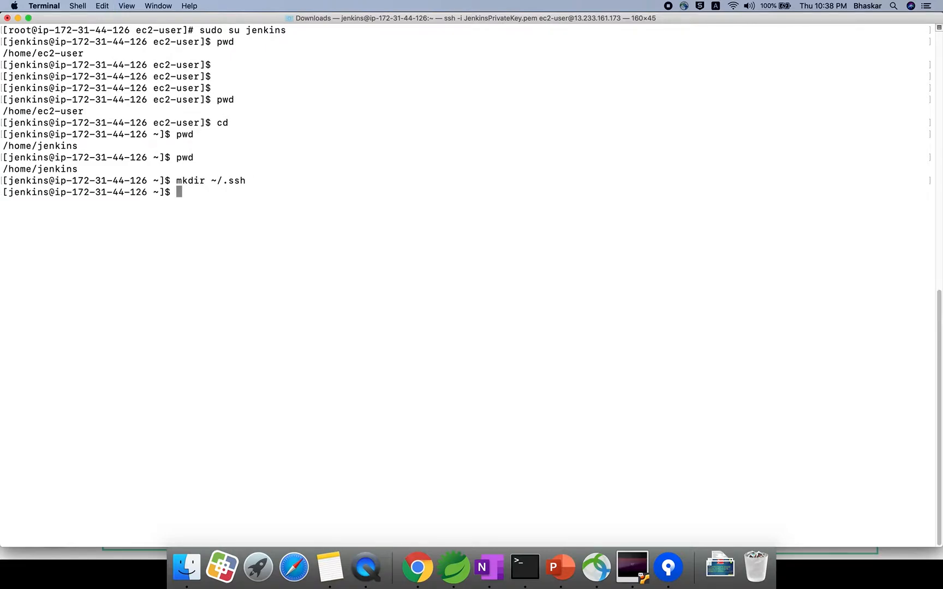
List the jenkins home directory's contents twice with "ls -tl"
type("ls -tl")
key("Return")
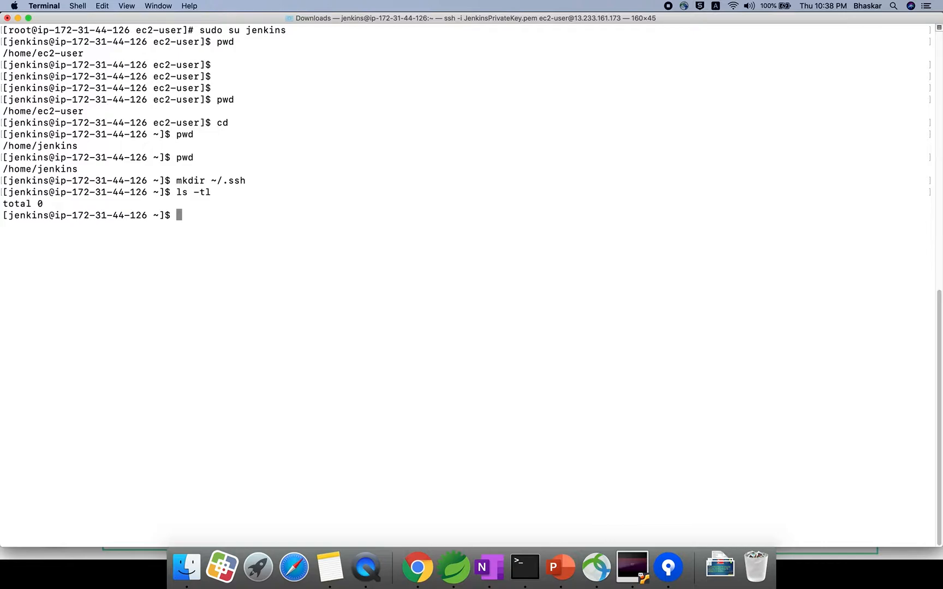
type("ls -tl")
key("Return")
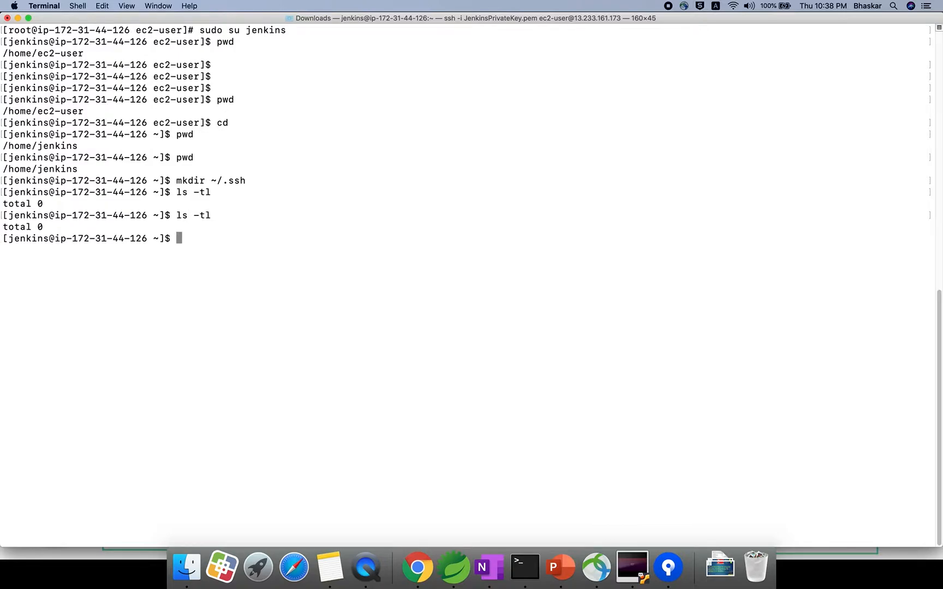
List all contents of the jenkins home directory, including hidden ones, with "ls -al" and check the .ssh entry
type("ls -al")
key("Return")
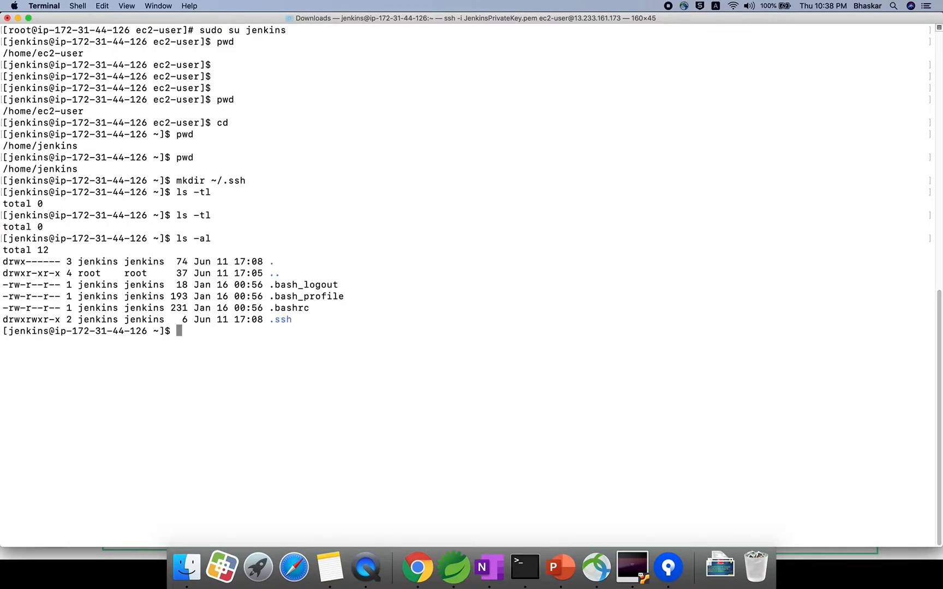
left_click_drag(271, 322, 293, 317)
Copy "chmod 700 ~/.ssh" from the jenkins_master_slave notes and run it in Terminal
key("super+Tab")
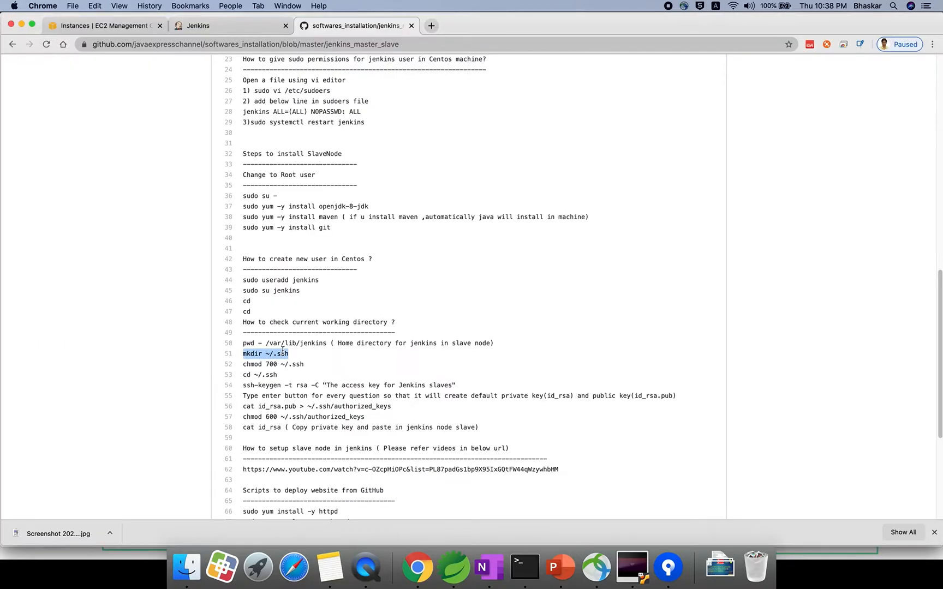
left_click(276, 382)
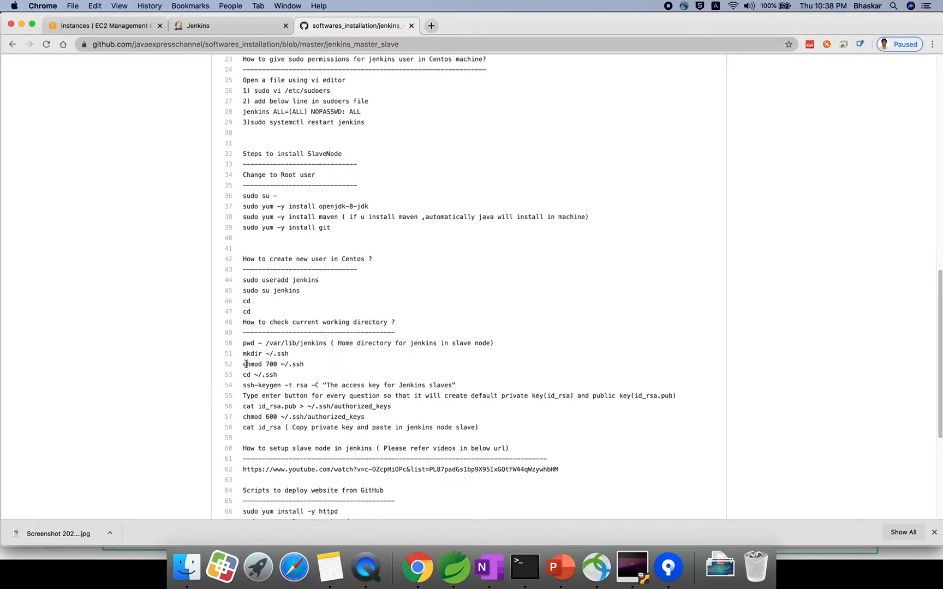
left_click_drag(307, 364, 243, 365)
key("super+c")
key("super+Tab")
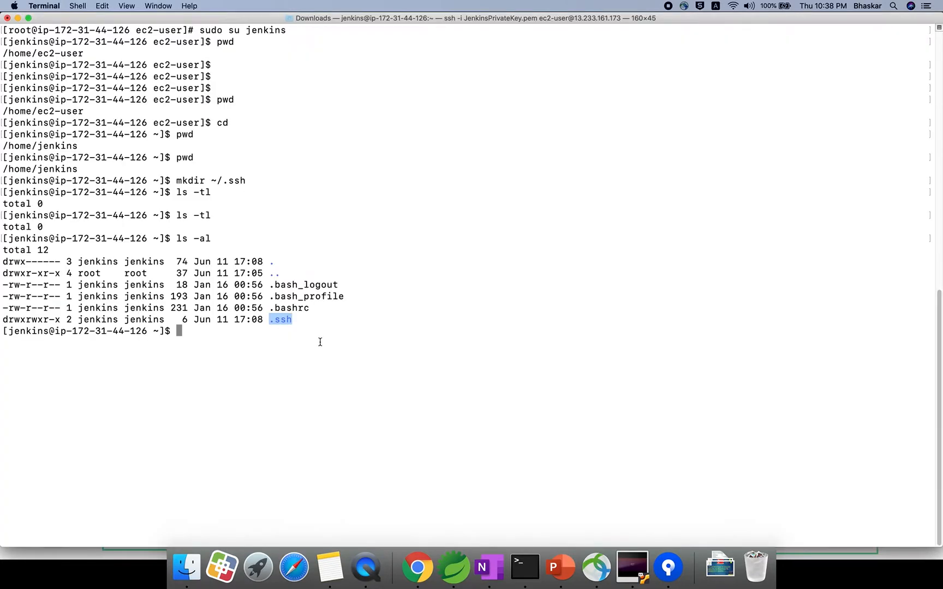
key("super+v")
key("Return")
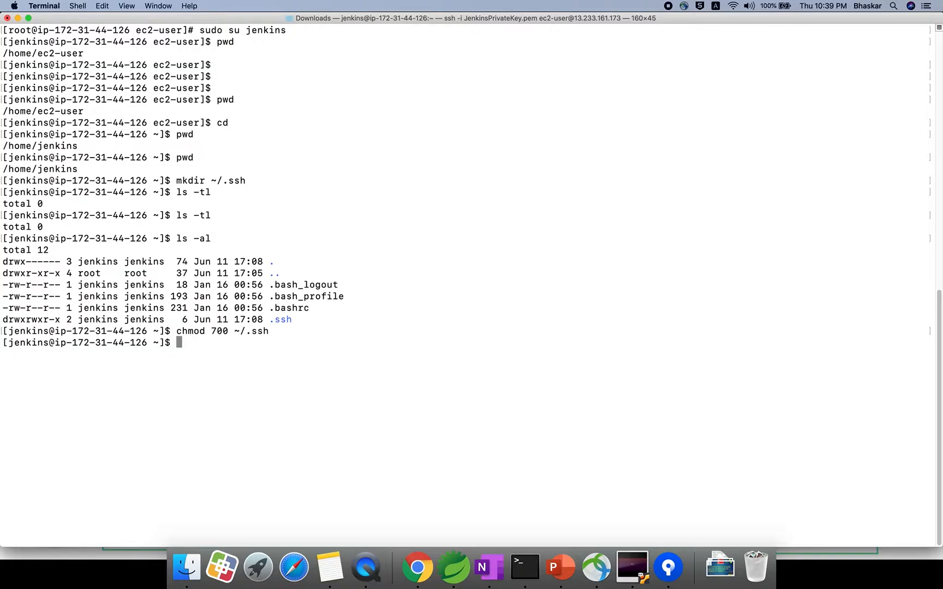
Change into the .ssh directory with "cd .ssh" and list its contents with "ls"
type("cd ~")
key("BackSpace")
type(".ssh")
key("Return")
type("ls")
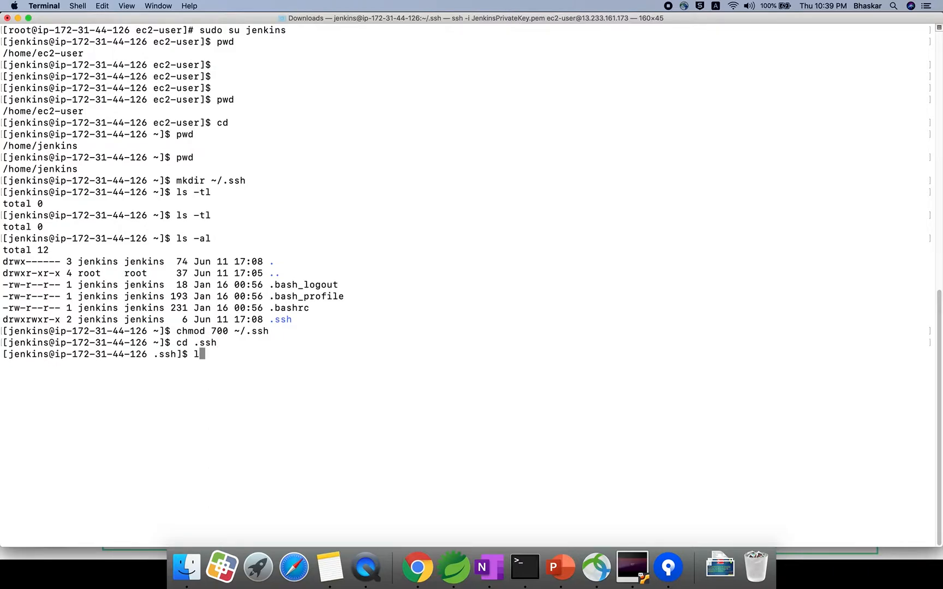
key("Return")
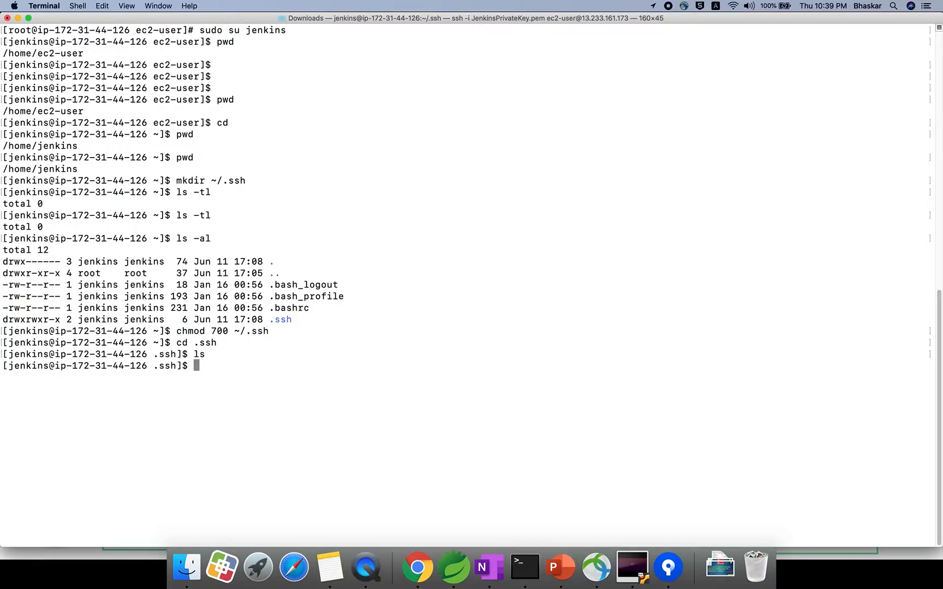
Run ssh-keygen -t rsa -C "The access key for Jenkins slaves" from the notes in Terminal, accepting the default key file and an empty passphrase
key("super+Tab")
scroll(344, 341, "down", 2)
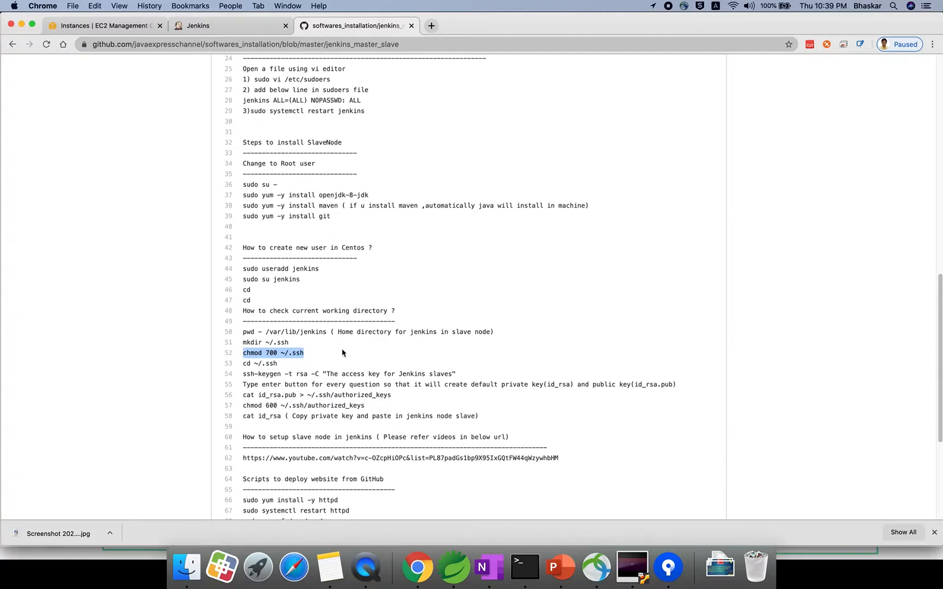
left_click_drag(243, 352, 457, 352)
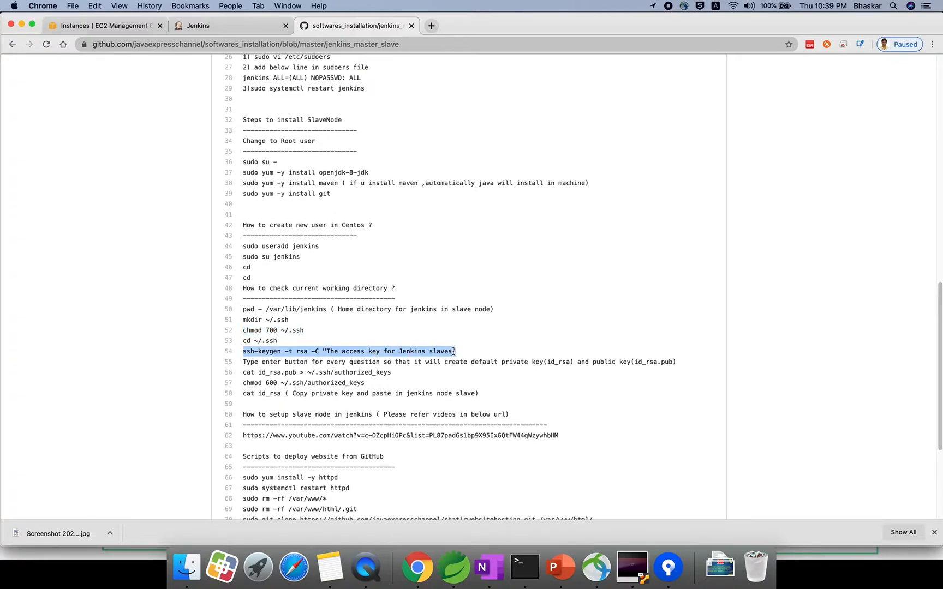
key("super+Tab")
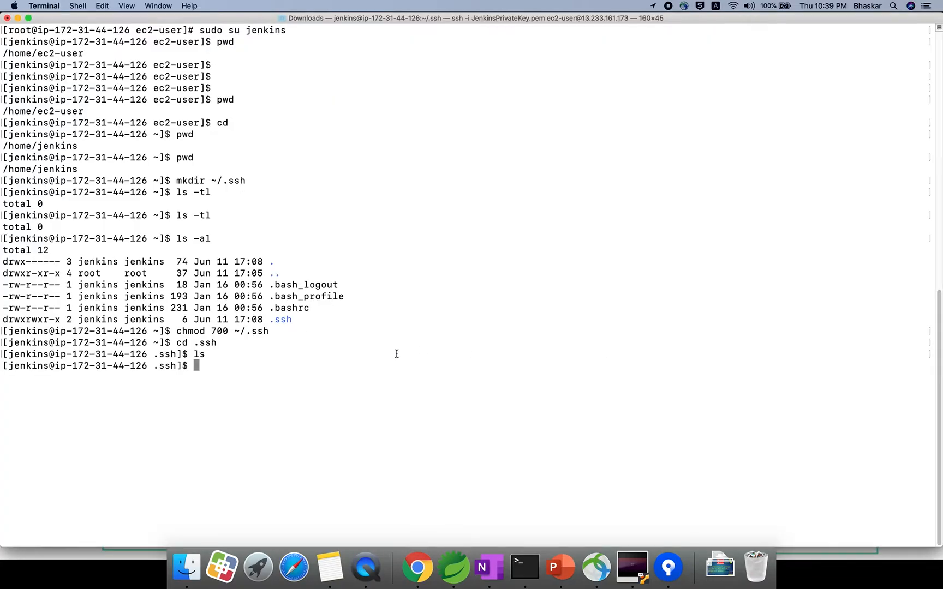
key("super+v")
left_click_drag(321, 364, 512, 363)
left_click(569, 363)
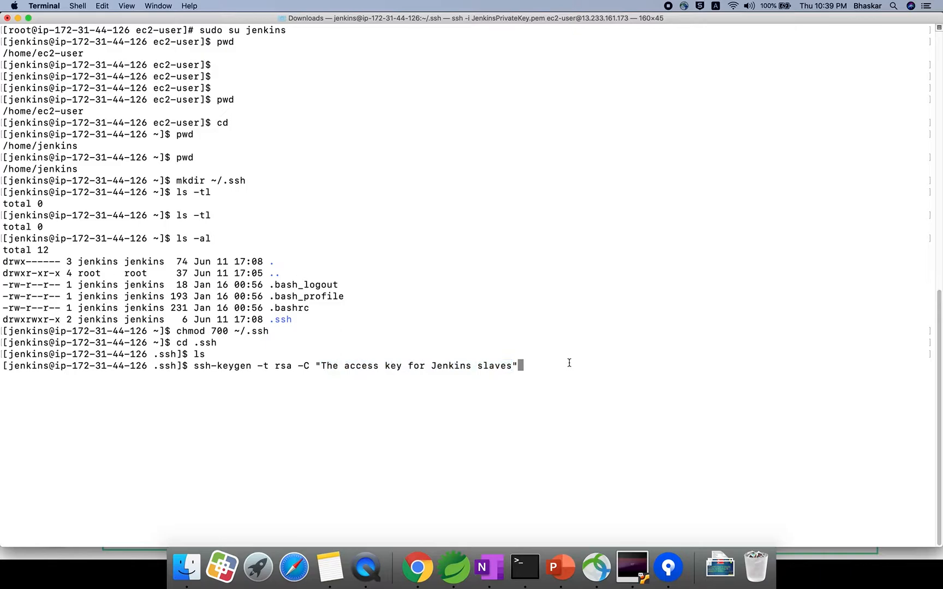
key("Return")
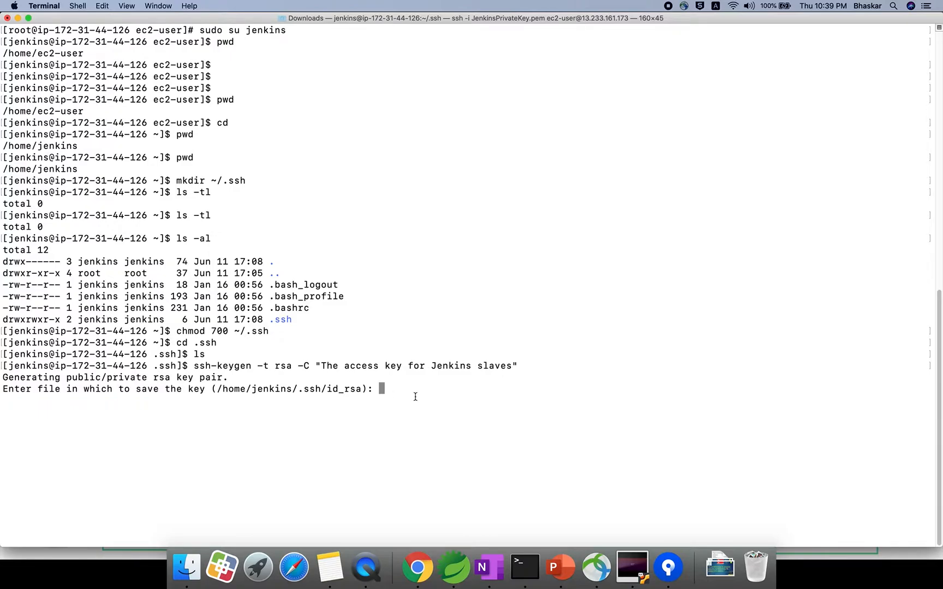
key("Return")
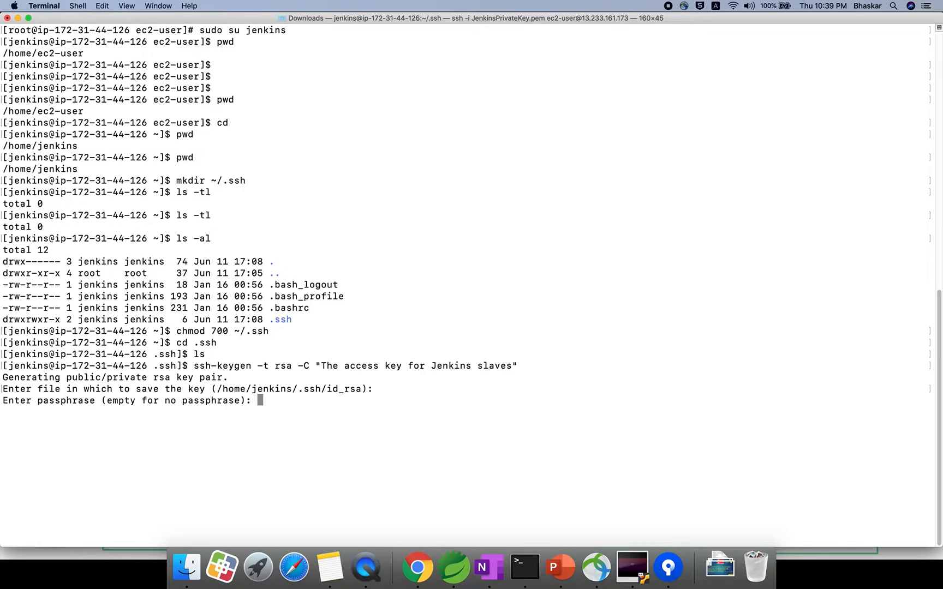
key("Return")
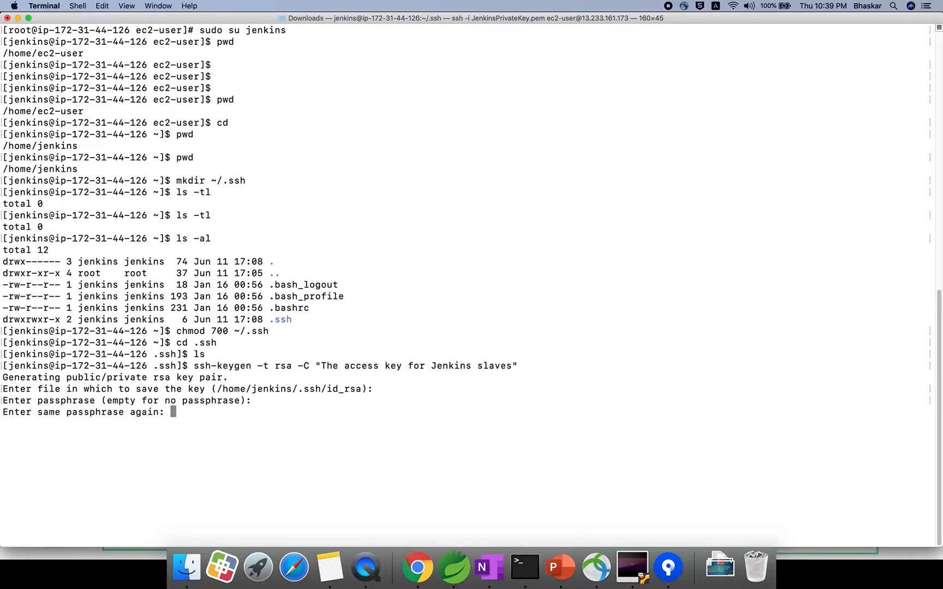
key("Return")
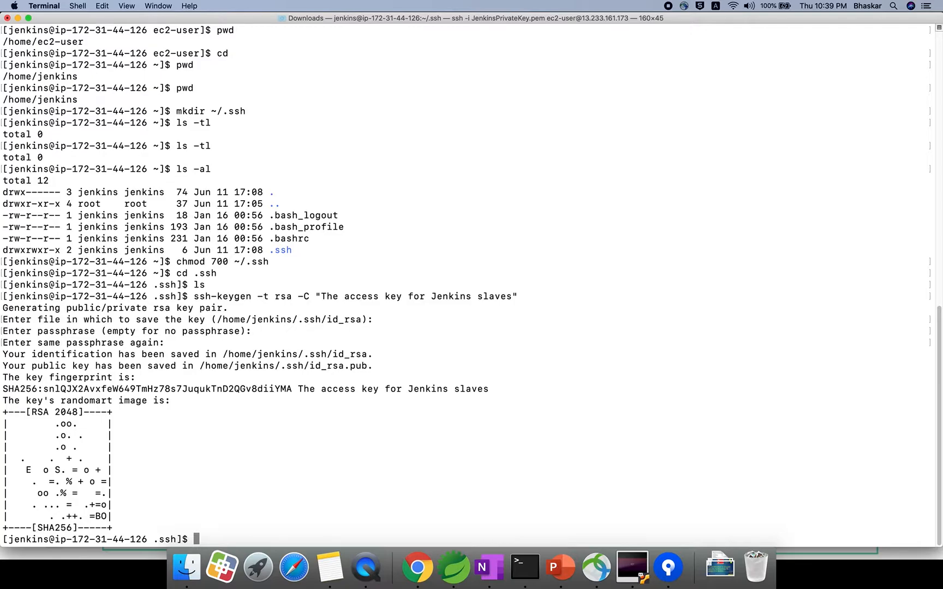
List the .ssh directory with "ls -l" and examine the id_rsa private key and id_rsa.pub public key files
type("ls -l")
key("Return")
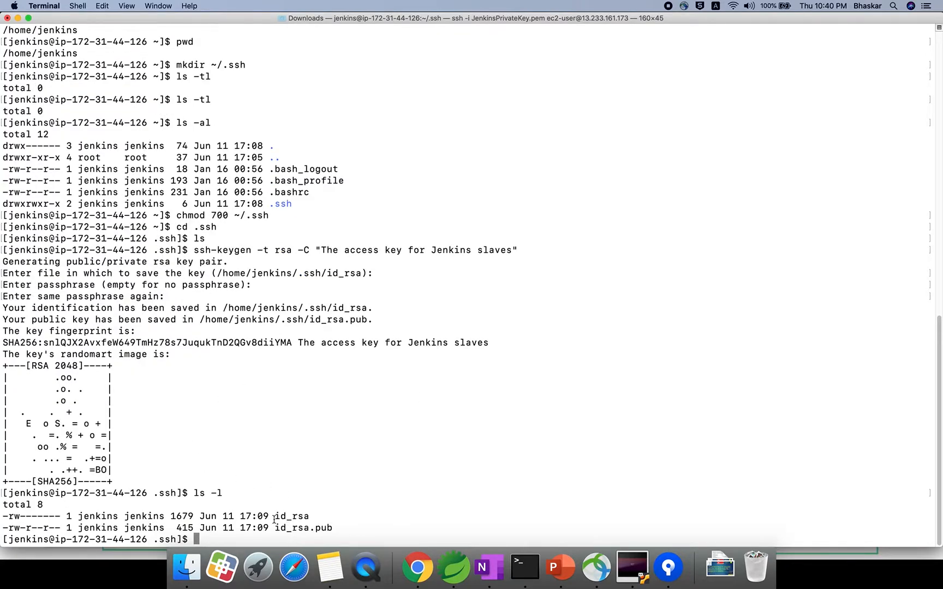
left_click_drag(275, 516, 310, 516)
left_click_drag(275, 528, 2, 516)
left_click(338, 527)
left_click(245, 511)
left_click_drag(275, 516, 312, 518)
left_click(331, 517)
left_click_drag(276, 525, 318, 522)
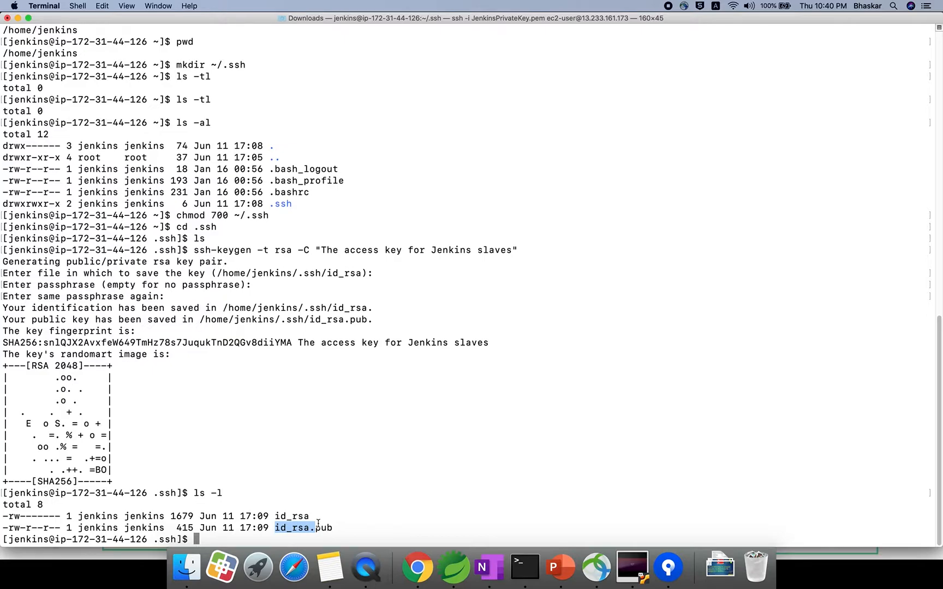
Copy "cat id_rsa.pub > ~/.ssh/authorized_keys" from the notes and paste it at the Terminal prompt without running it
key("super+Tab")
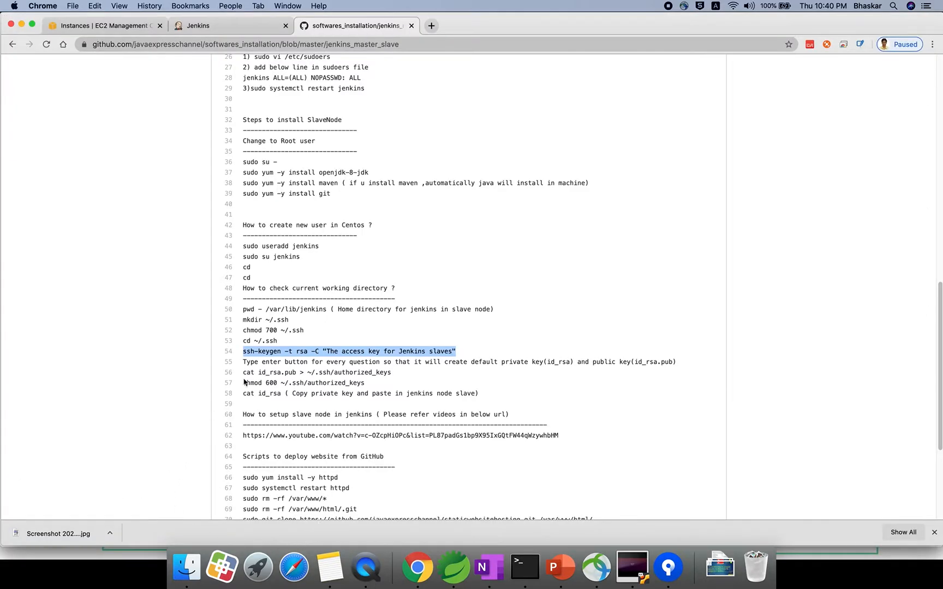
left_click(305, 379)
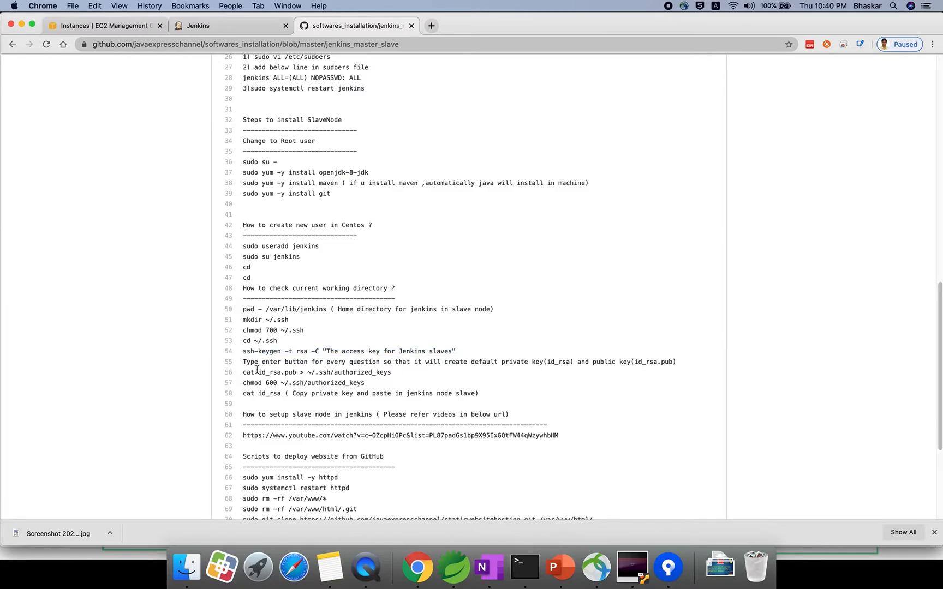
left_click_drag(243, 362, 409, 373)
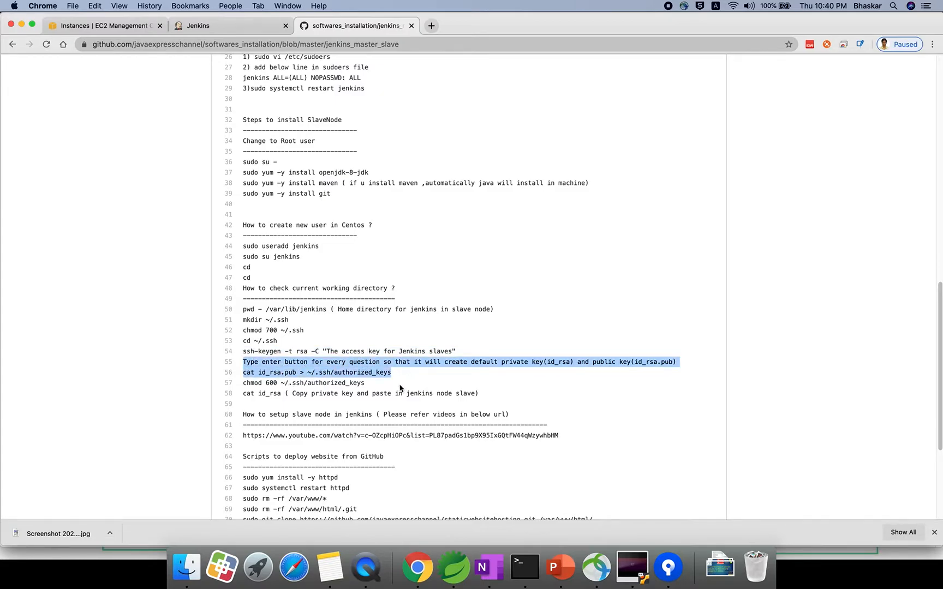
left_click(400, 388)
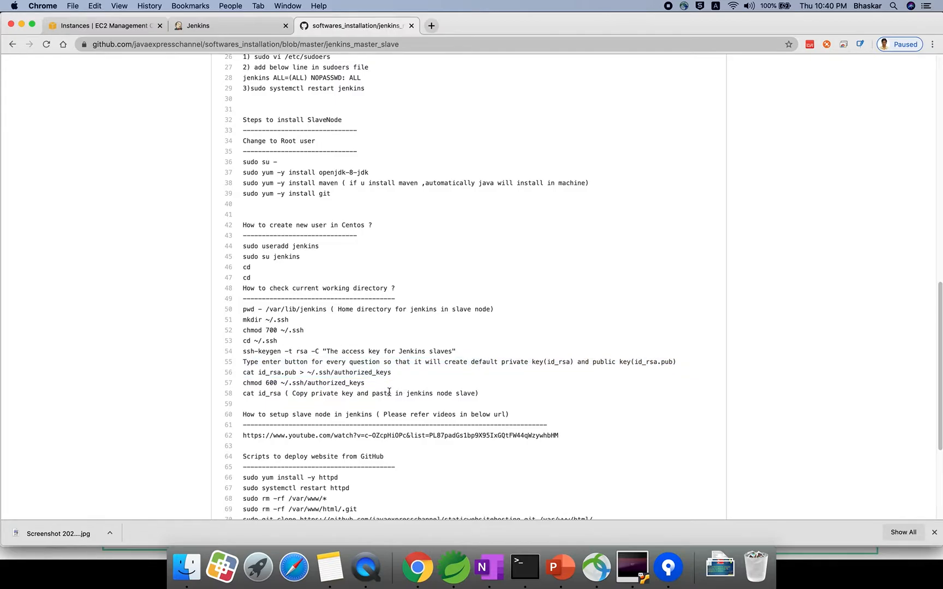
left_click_drag(243, 373, 391, 373)
key("super+c")
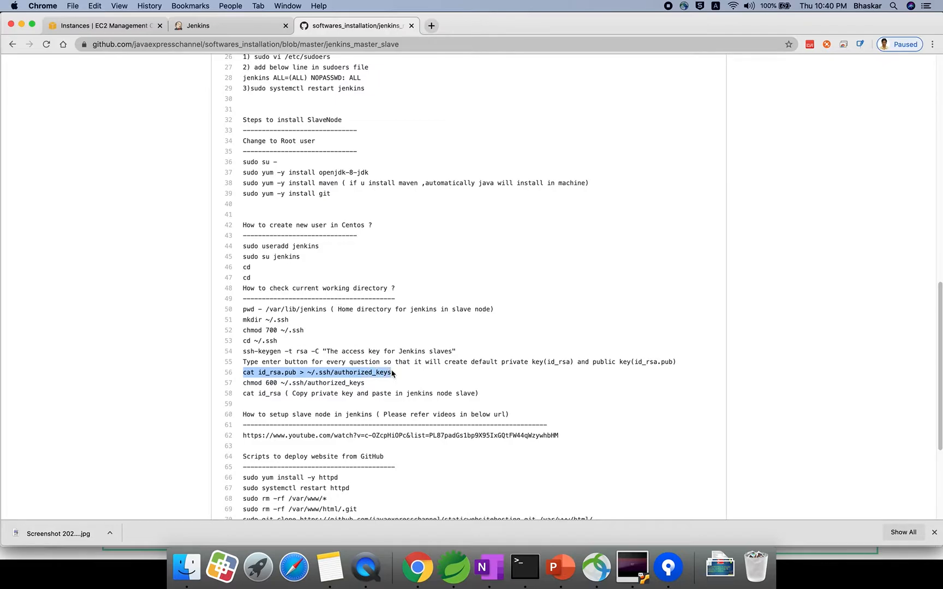
key("super+Tab")
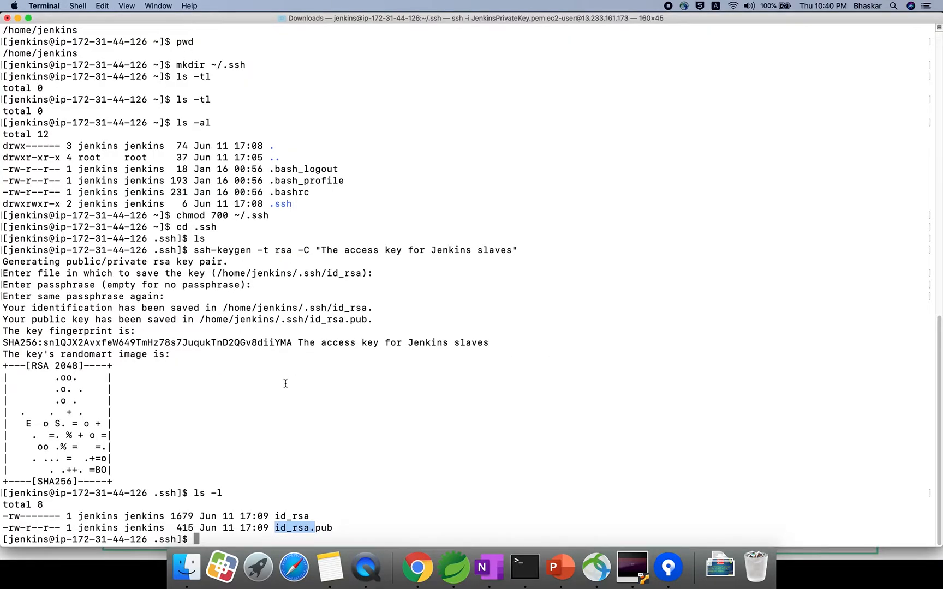
key("super+v")
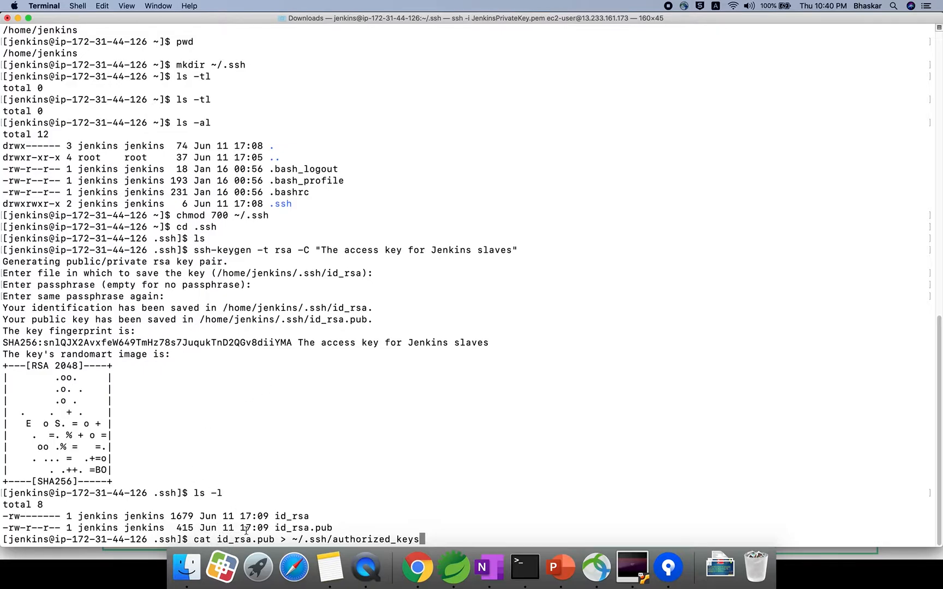
Copy and remove the pending cat command from the prompt, and clear the Terminal screen with "clear"
left_click_drag(194, 541, 421, 539)
key("super+c")
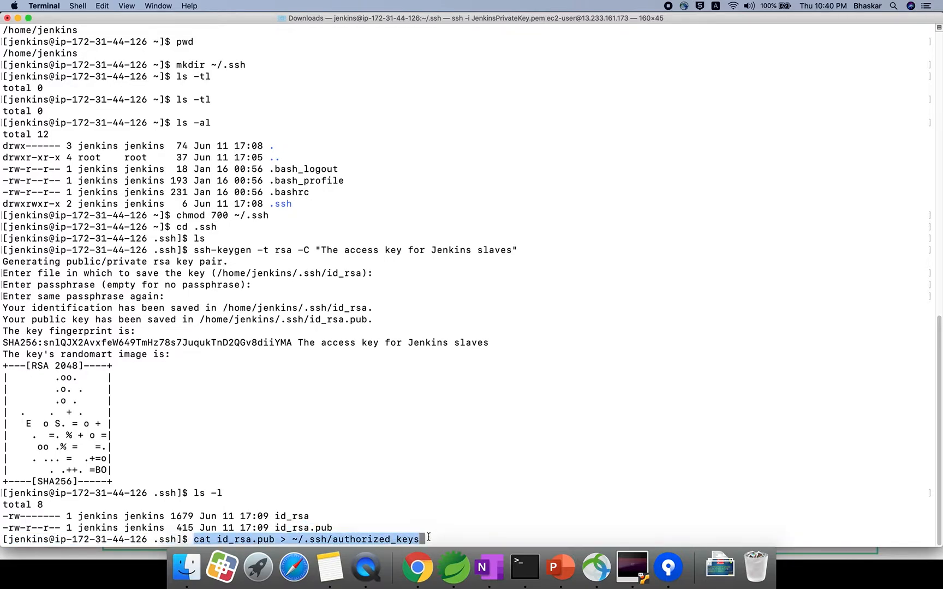
key("BackSpace")
key("BackSpace")
key("BackSpace")
key("BackSpace")
key("BackSpace")
key("BackSpace")
key("BackSpace")
key("BackSpace")
key("BackSpace")
key("BackSpace")
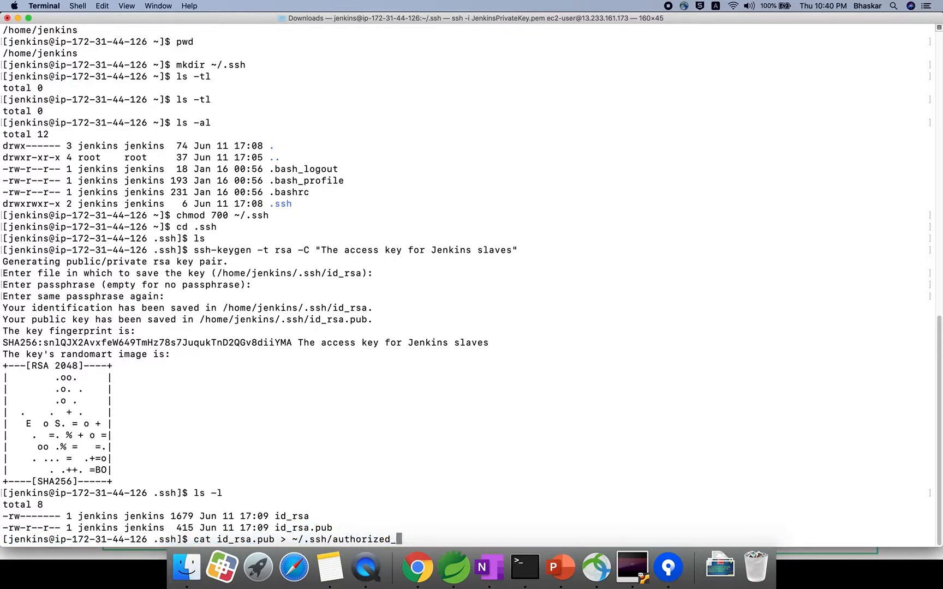
key("BackSpace")
key("BackSpace")
key("BackSpace")
key("BackSpace")
key("BackSpace")
key("BackSpace")
key("BackSpace")
key("BackSpace")
key("BackSpace")
key("BackSpace")
key("BackSpace")
key("BackSpace")
key("BackSpace")
key("BackSpace")
key("BackSpace")
key("BackSpace")
key("BackSpace")
key("BackSpace")
key("BackSpace")
key("BackSpace")
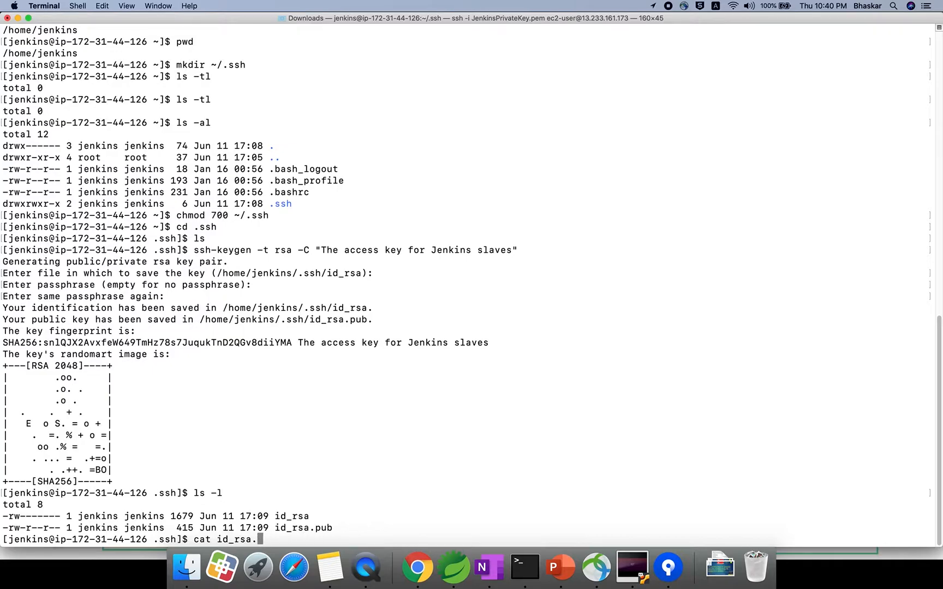
key("BackSpace")
key("BackSpace")
key("BackSpace")
key("BackSpace")
key("BackSpace")
type("clear")
key("Return")
Paste and run "cat id_rsa.pub > ~/.ssh/authorized_keys" to write the public key into the authorized_keys file
key("super+v")
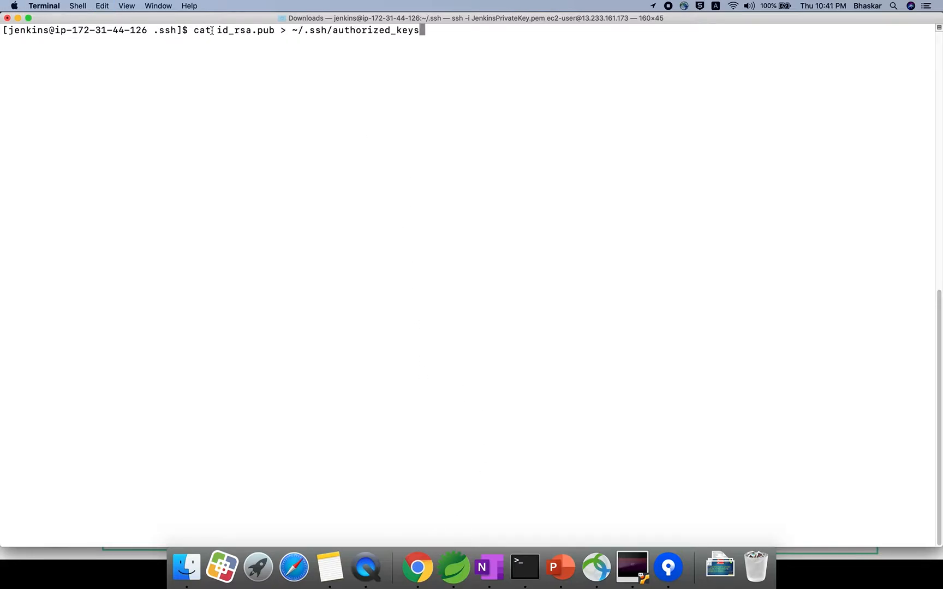
left_click_drag(220, 30, 286, 68)
left_click(321, 77)
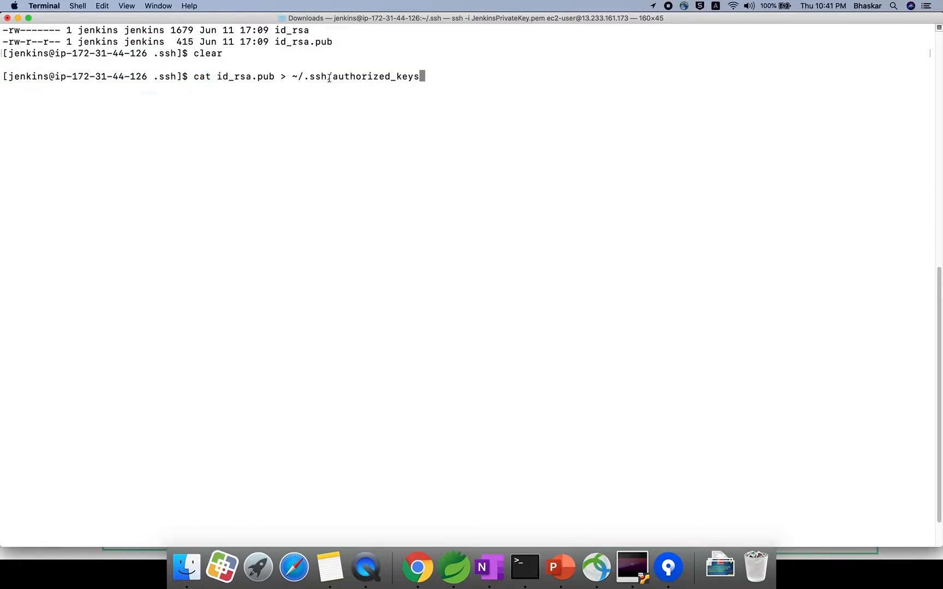
left_click_drag(336, 76, 450, 76)
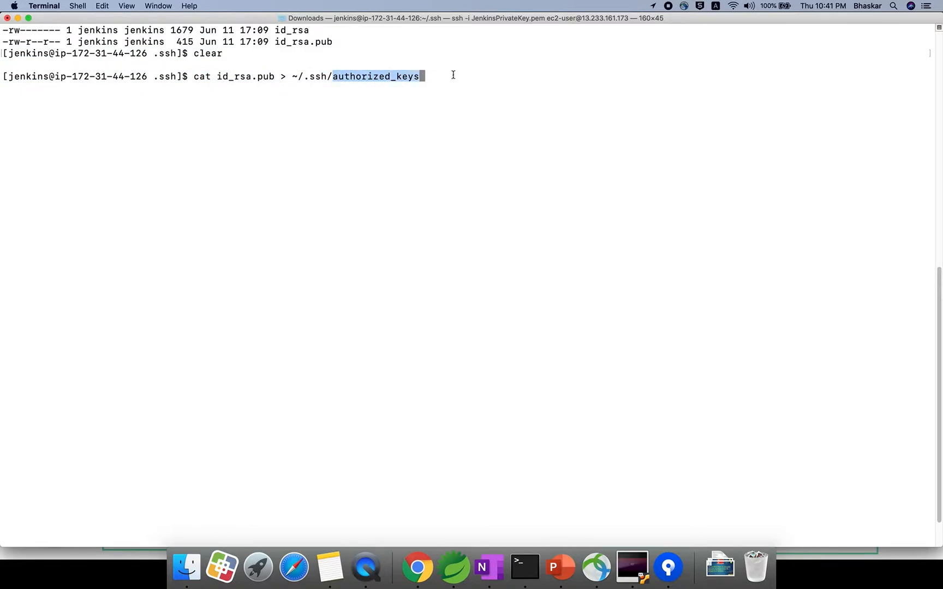
left_click(459, 76)
key("Return")
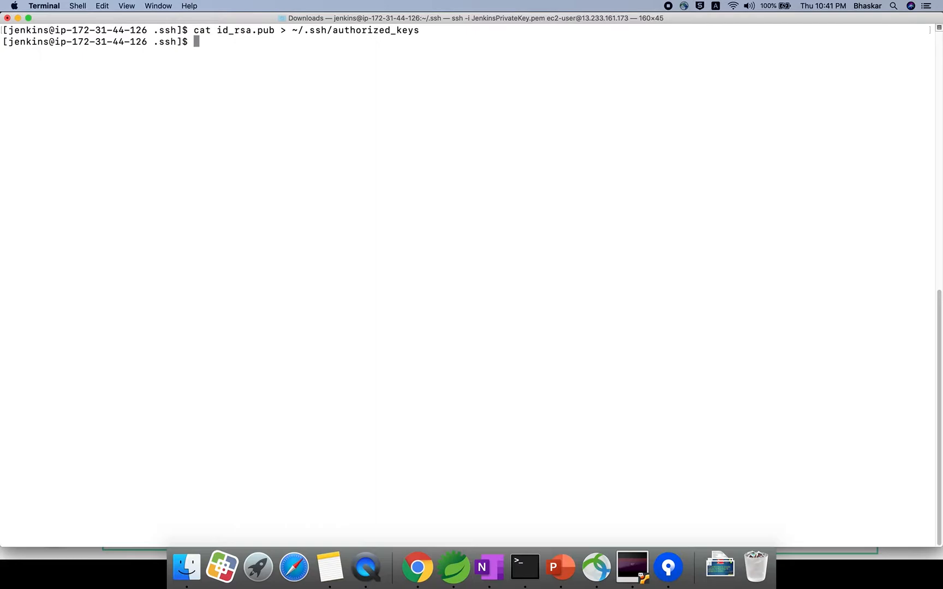
List the .ssh directory again with "ls -l" and check the authorized_keys file
type("ls -l")
key("Return")
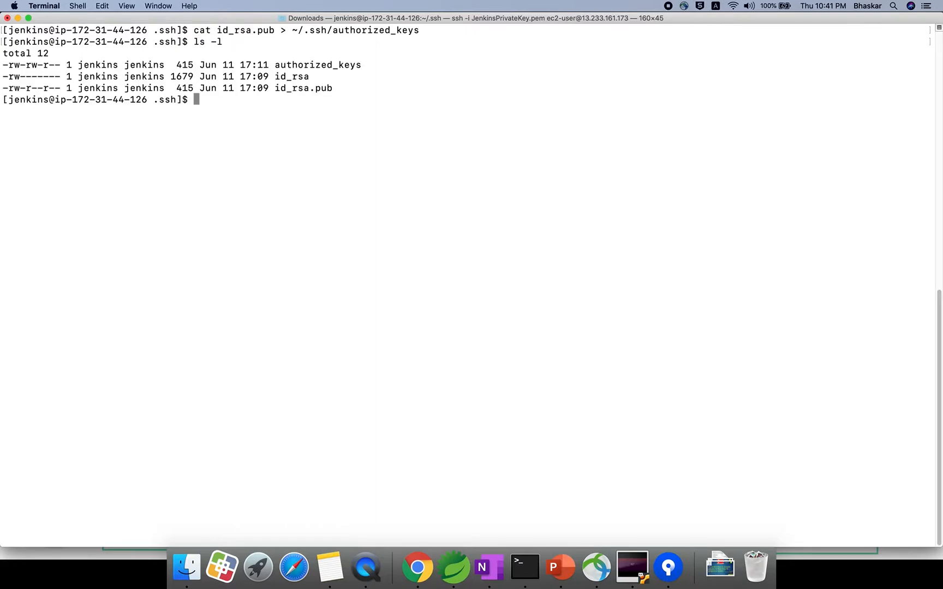
double_click(332, 65)
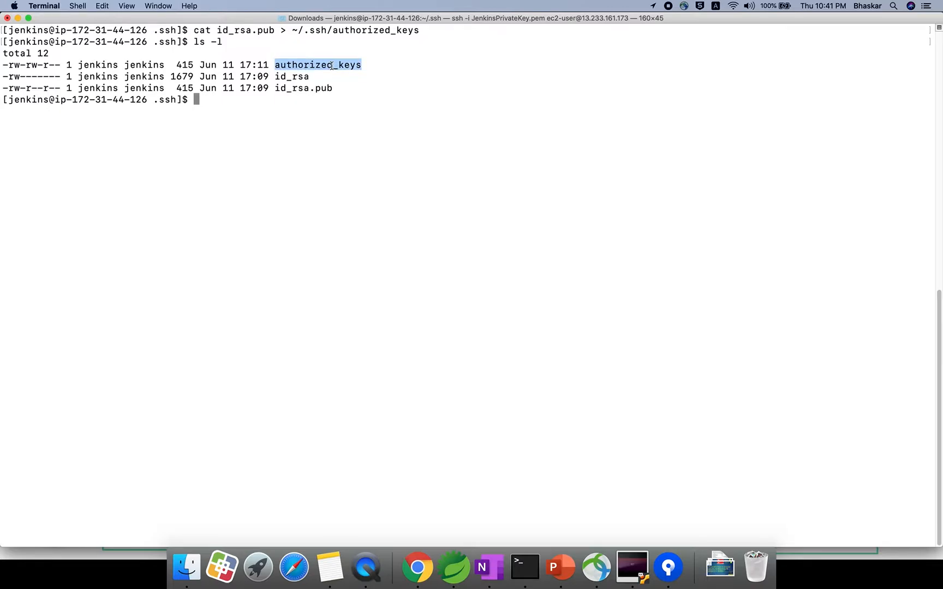
Copy "chmod 600 ~/.ssh/authorized_keys" from the notes and run it in Terminal to restrict the file's permissions
key("super+Tab")
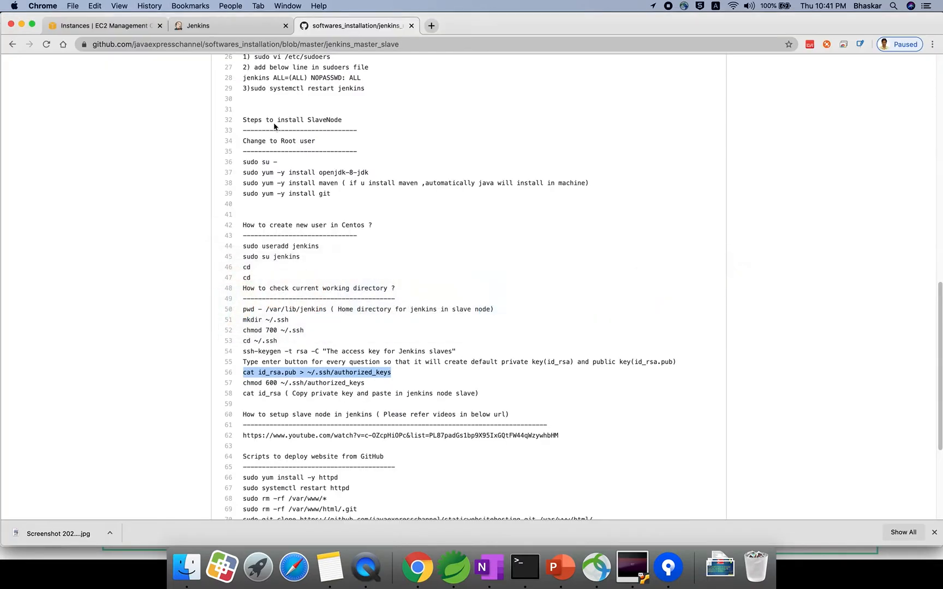
left_click_drag(366, 384, 243, 385)
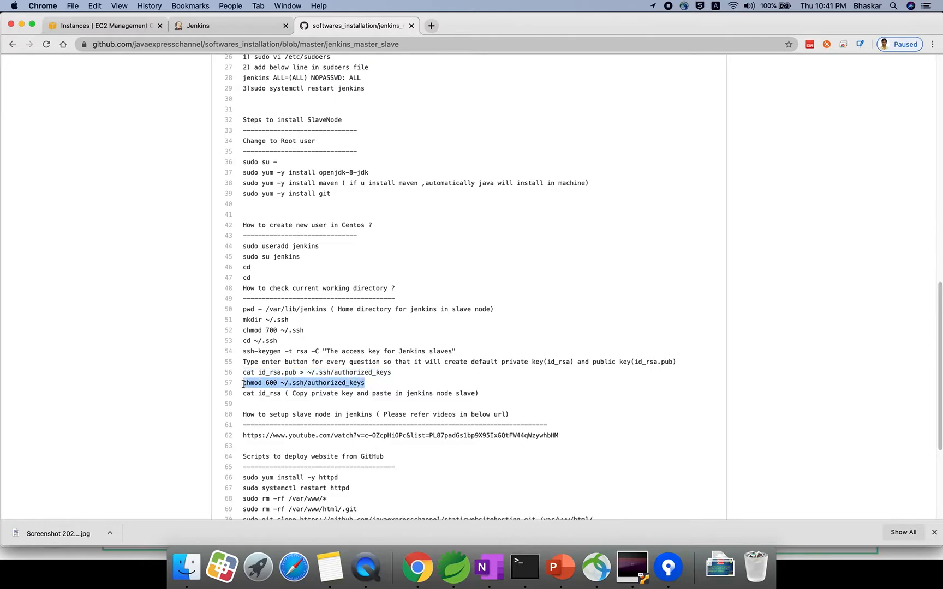
key("super+Tab")
left_click(31, 63)
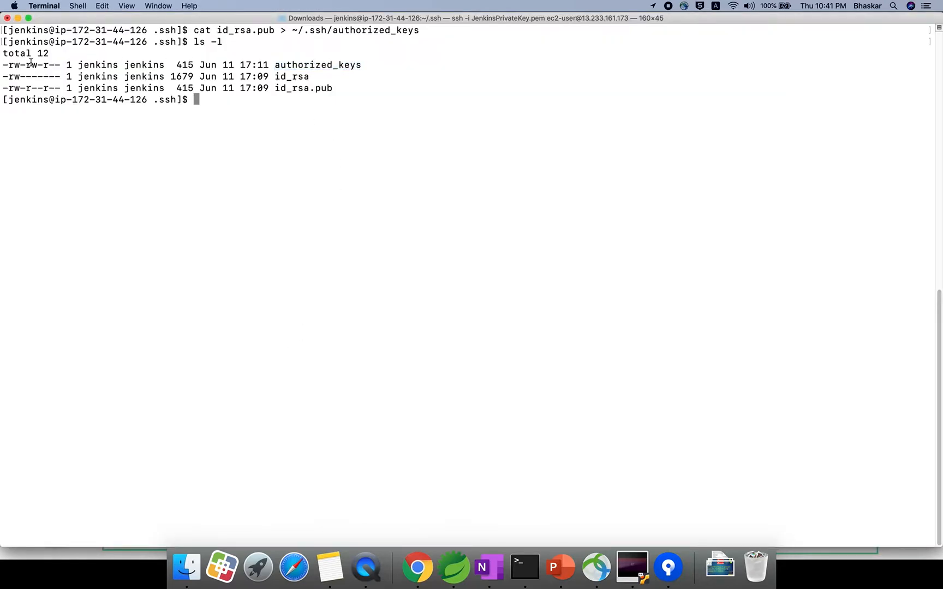
left_click_drag(20, 64, 56, 64)
left_click(170, 107)
right_click(259, 118)
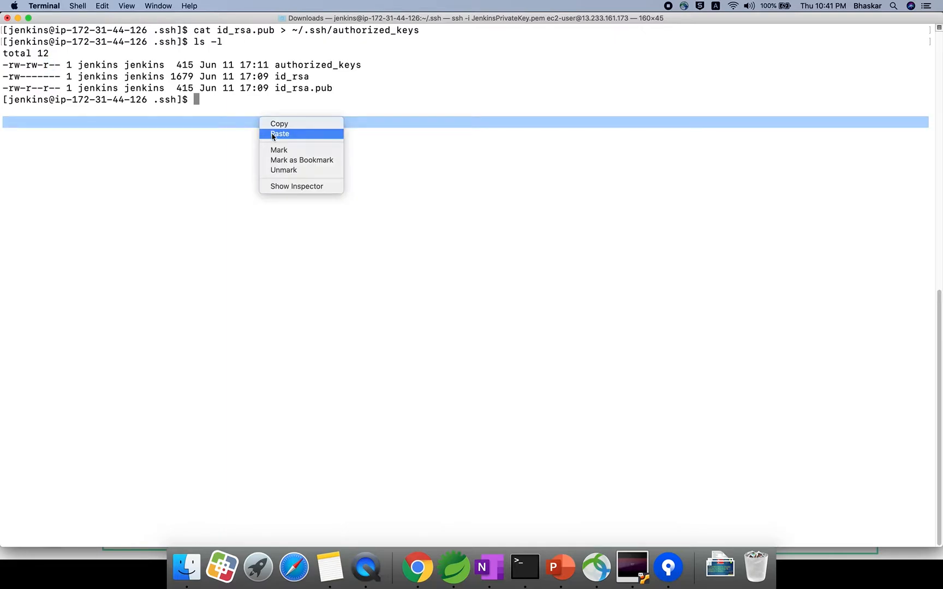
left_click(271, 134)
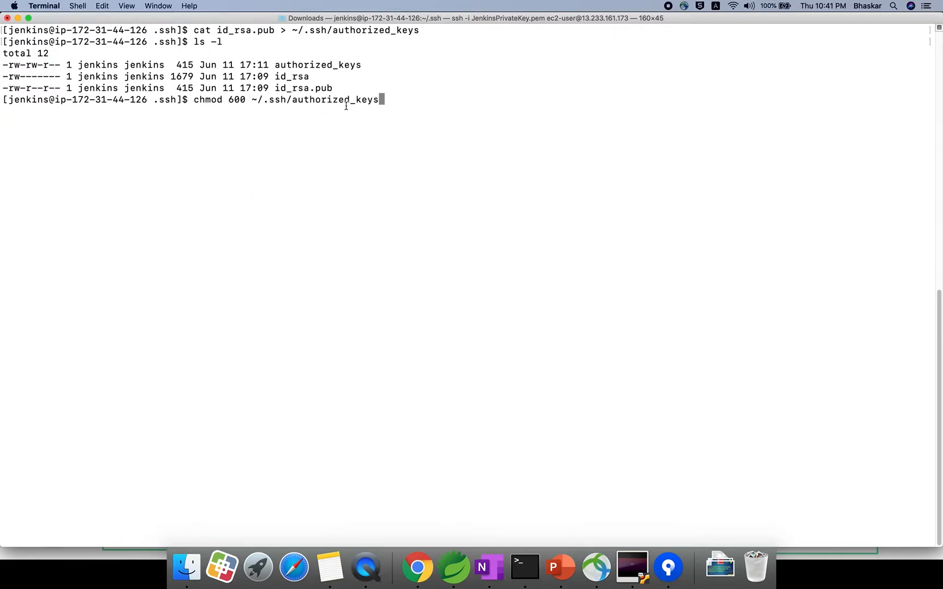
key("Return")
List the .ssh directory again with "ls -l" and compare the authorized_keys permissions before and after the chmod 600 command
key("Up")
key("Up")
key("Return")
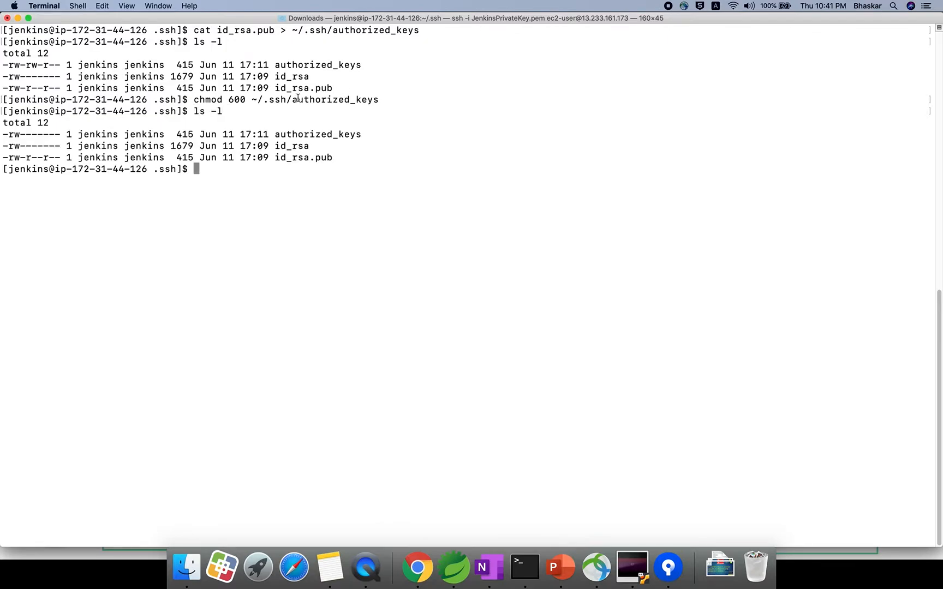
left_click_drag(274, 135, 362, 136)
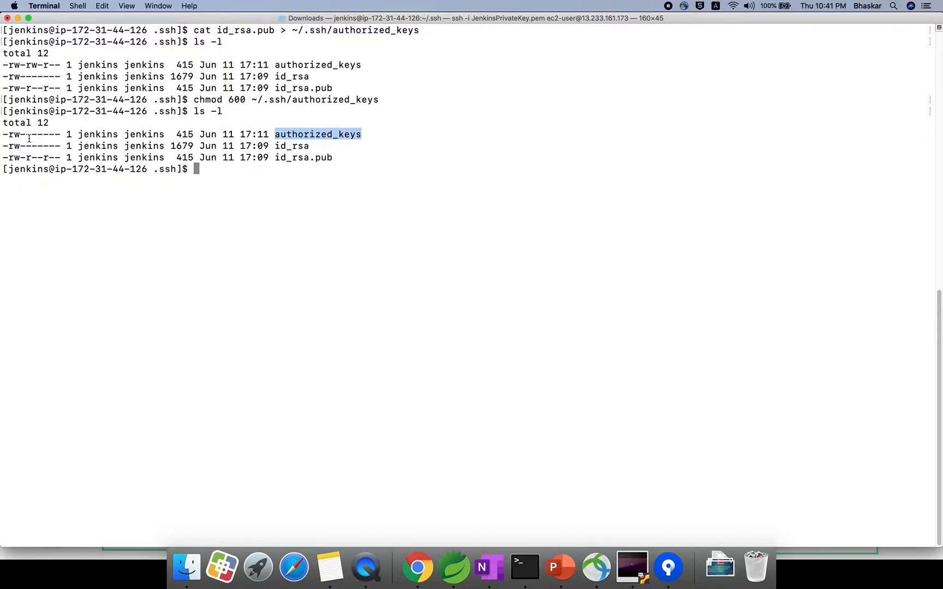
left_click(216, 138)
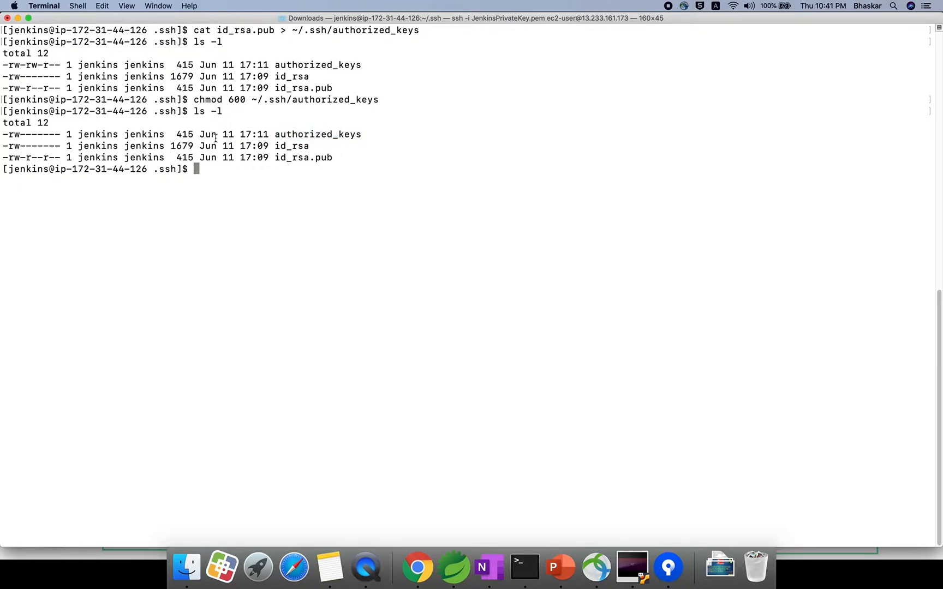
left_click_drag(26, 64, 72, 64)
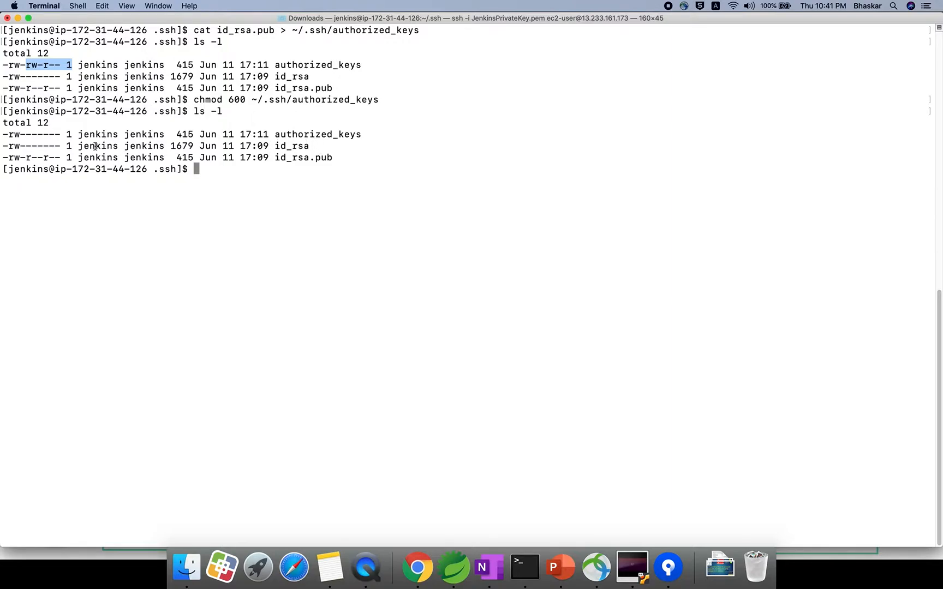
left_click_drag(247, 100, 228, 99)
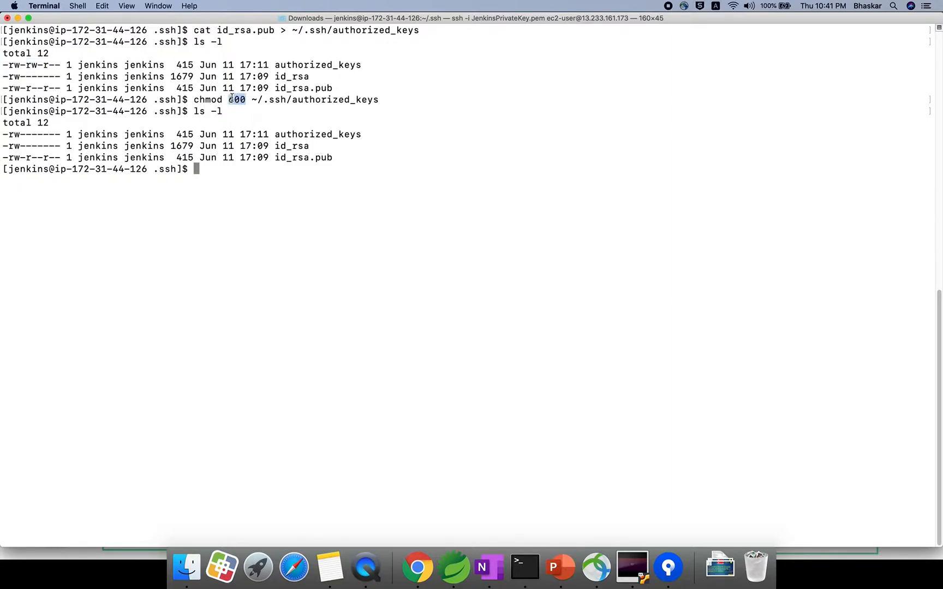
left_click_drag(21, 133, 10, 133)
left_click(261, 163)
Copy "cat id_rsa" from the notes and run it in Terminal to print the private key
key("super+Tab")
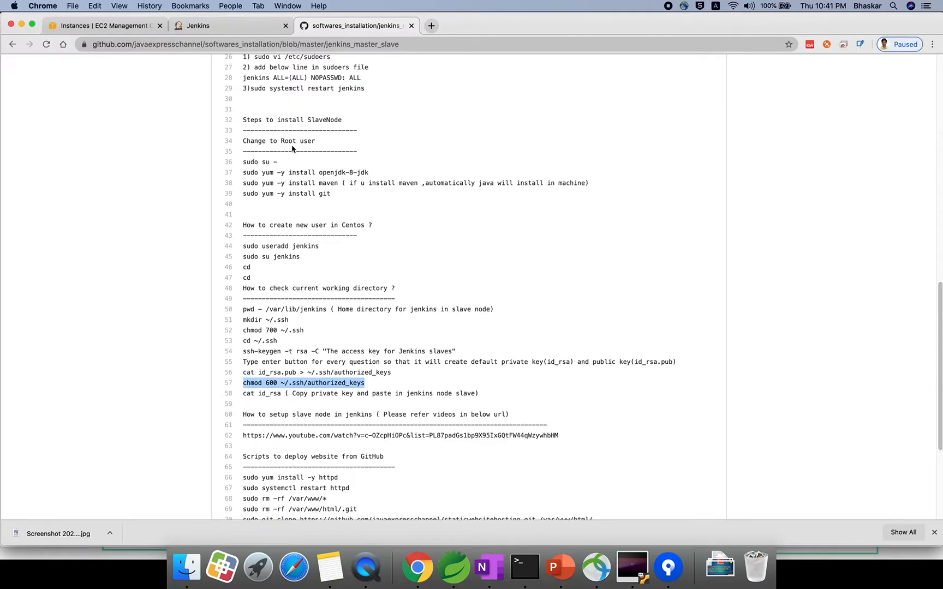
scroll(371, 349, "down", 2)
left_click(383, 355)
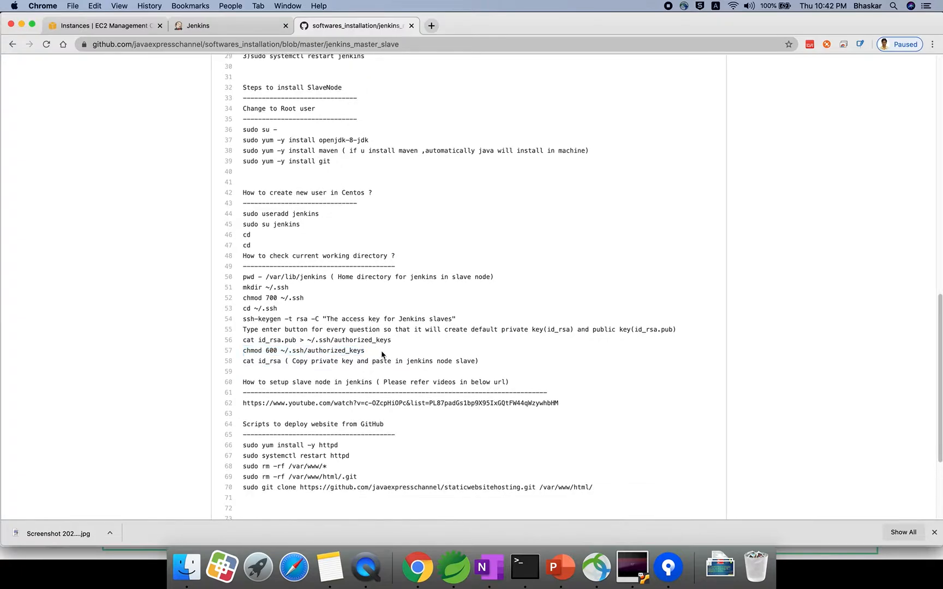
left_click_drag(367, 353, 243, 287)
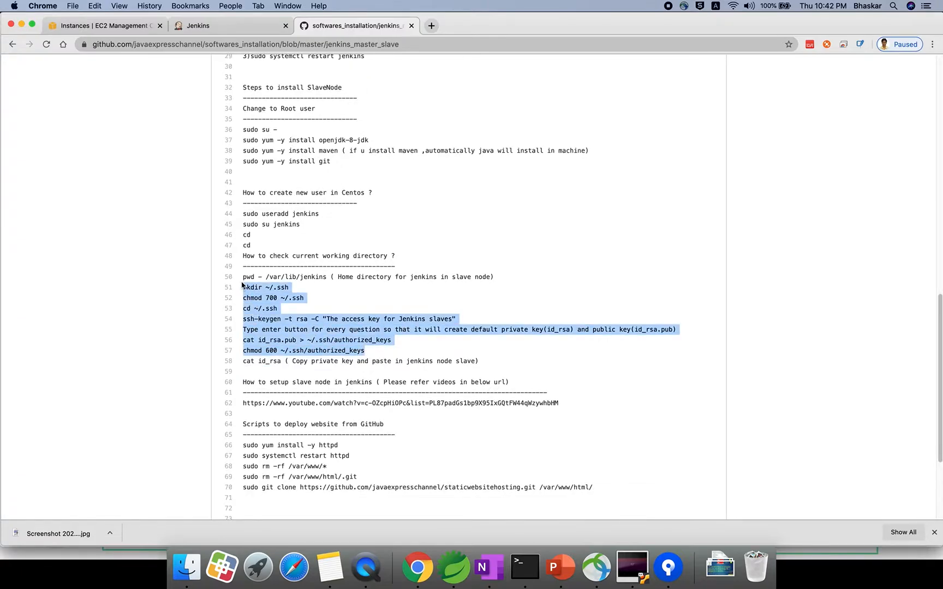
left_click(351, 333)
scroll(350, 333, "down", 1)
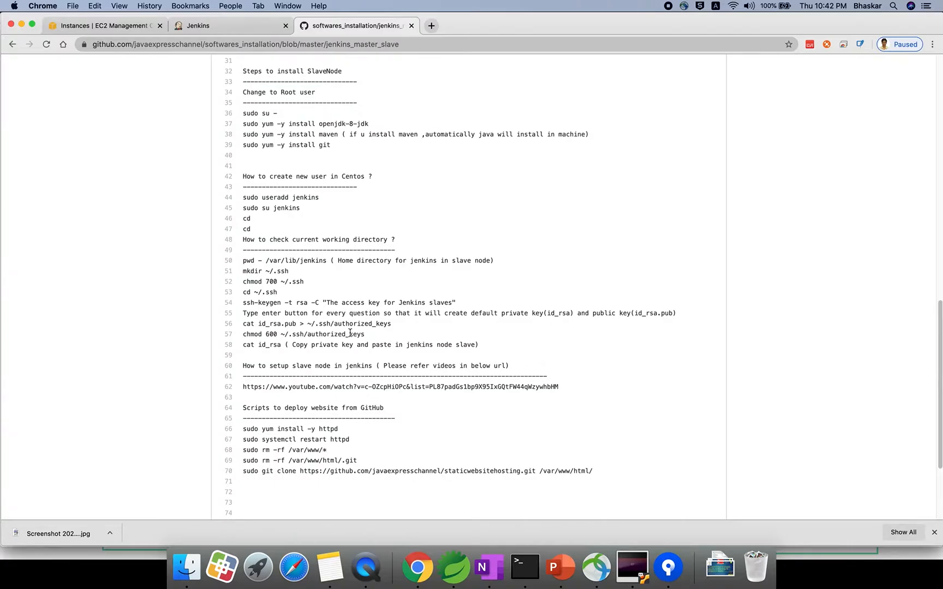
left_click_drag(244, 346, 282, 345)
key("super+c")
key("super+Tab")
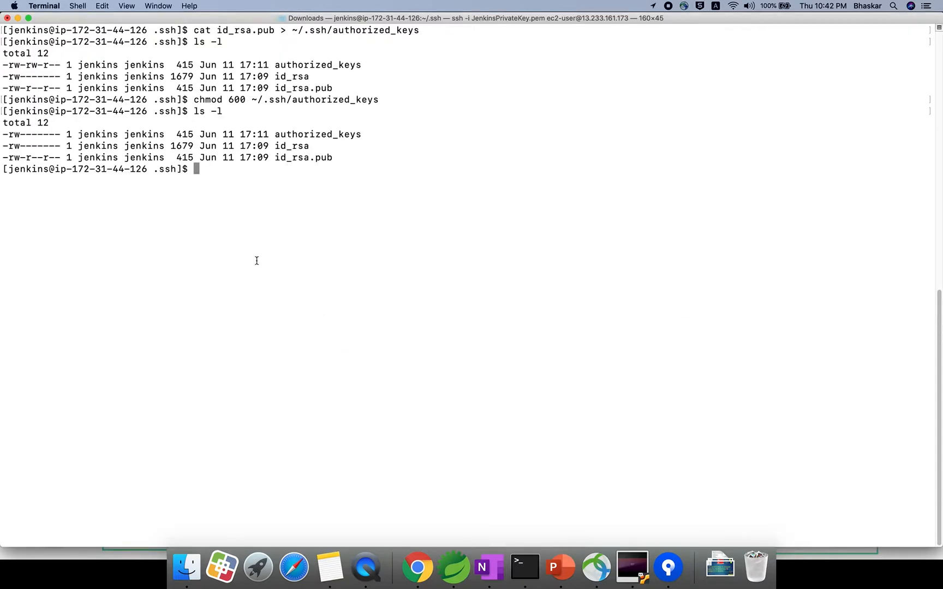
key("super+v")
key("Return")
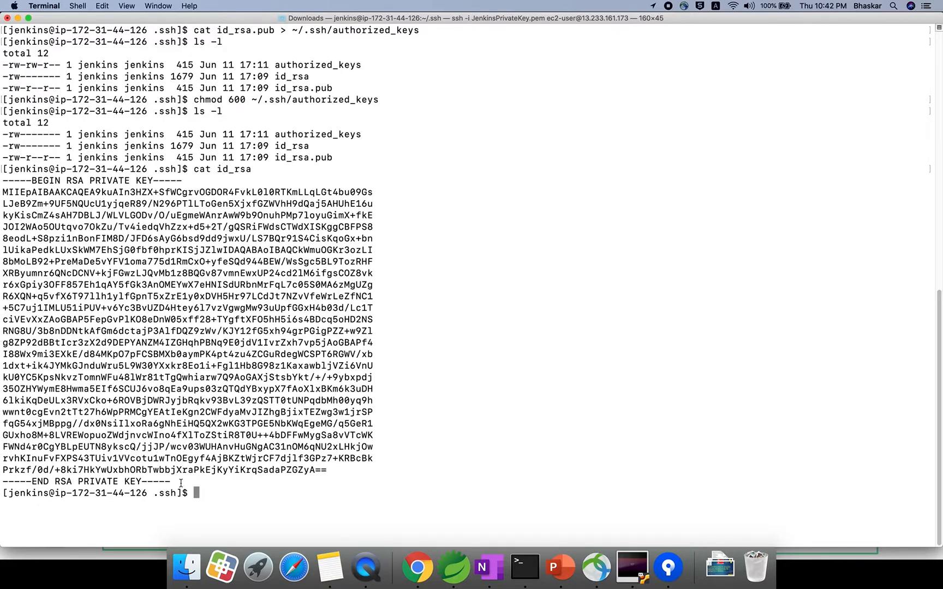
Copy the complete RSA private key from the Terminal output and check the Jenkins master-slave diagram in PowerPoint before returning to Jenkins
left_click_drag(170, 482, 1, 175)
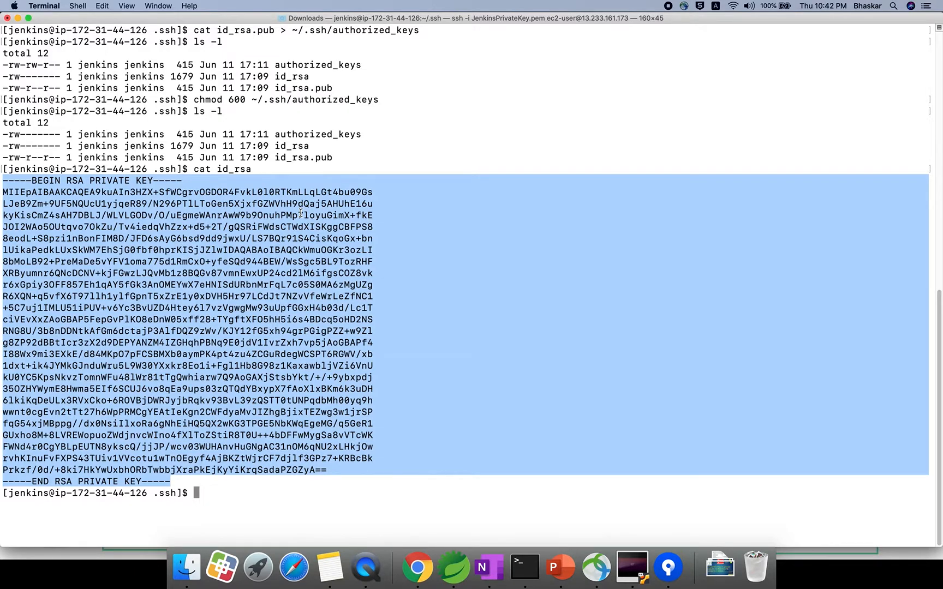
left_click(421, 570)
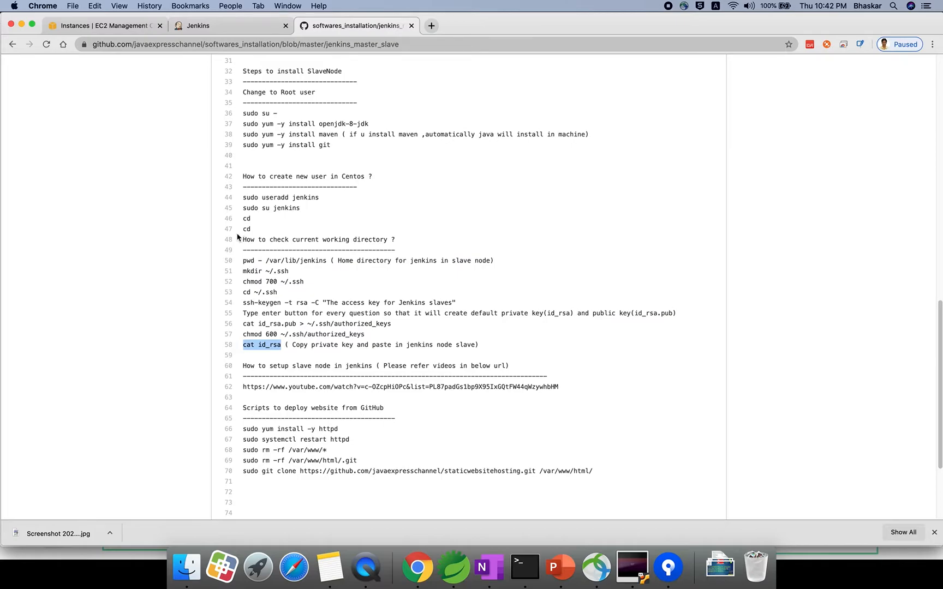
left_click(229, 27)
left_click(569, 574)
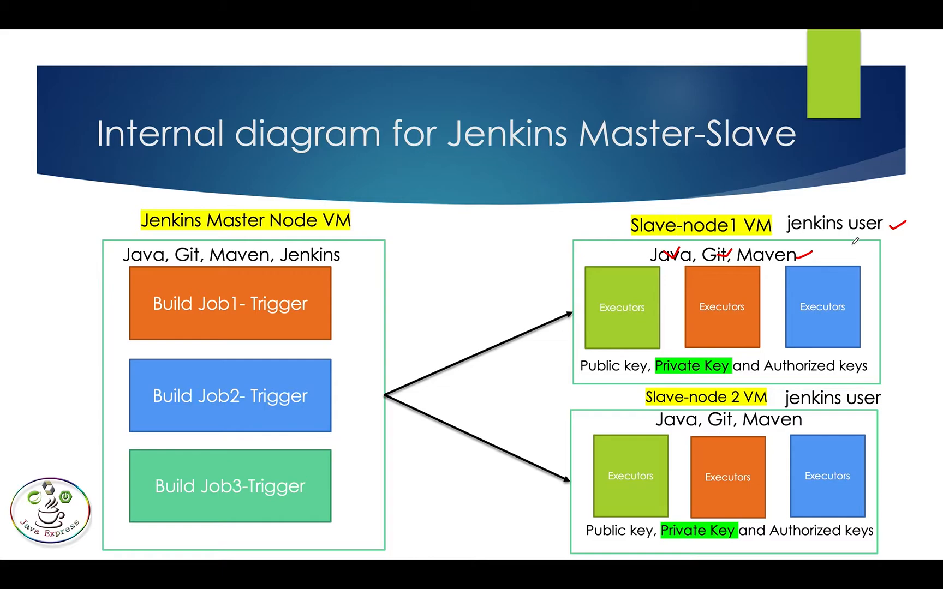
key("super+Tab")
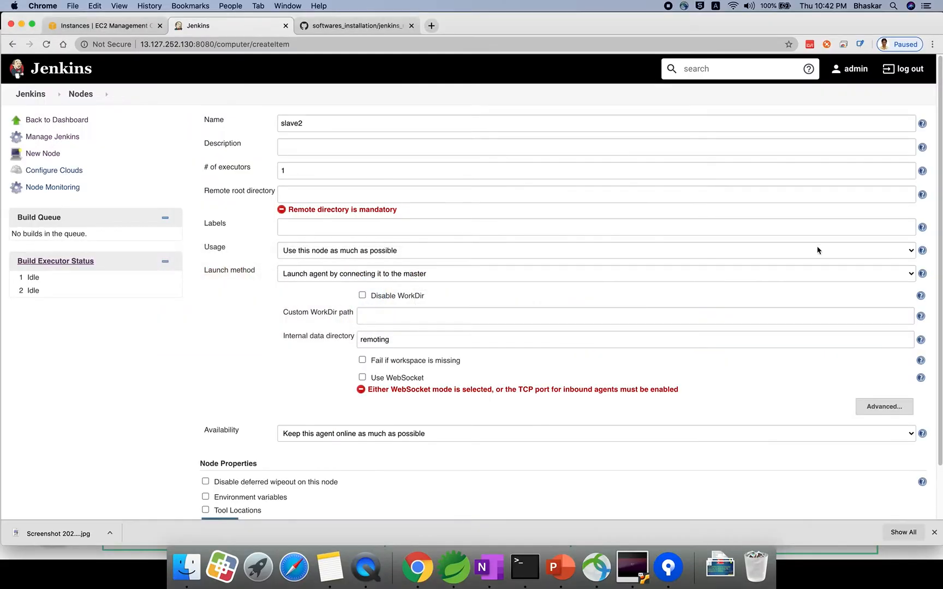
Leave the slave2 form, open Manage Nodes and Clouds from Manage Jenkins, and start a new node
left_click(41, 95)
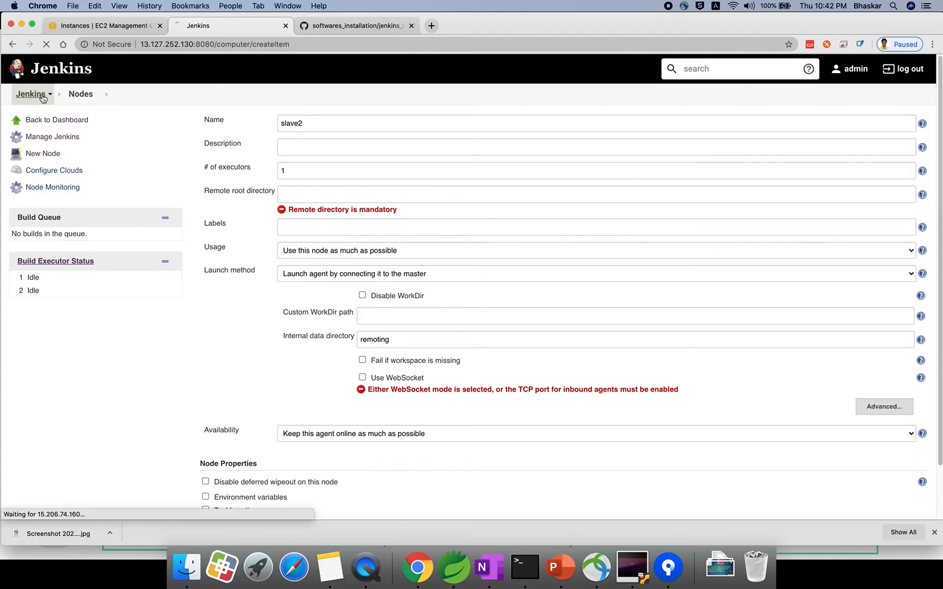
left_click(52, 208)
scroll(327, 332, "down", 5)
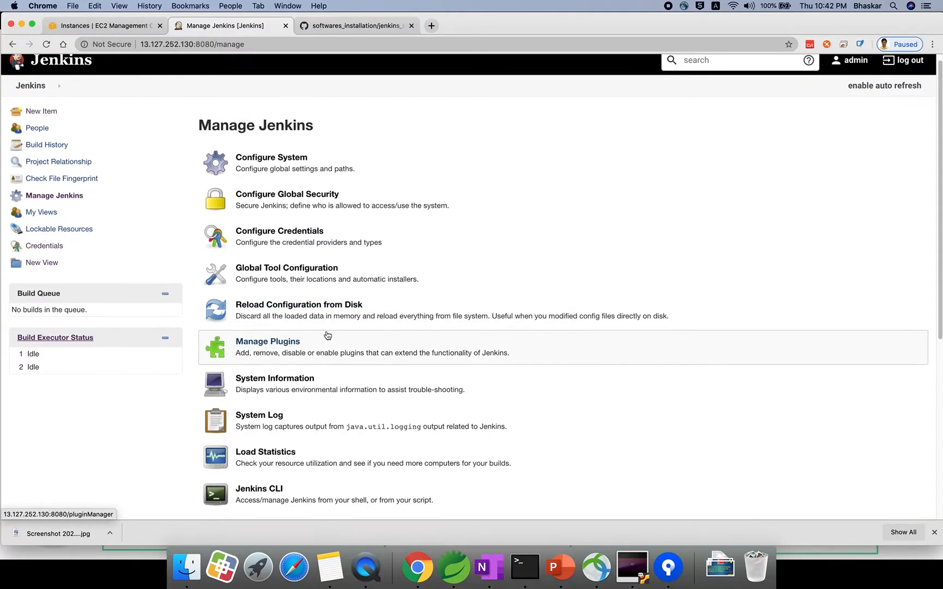
scroll(326, 334, "down", 1)
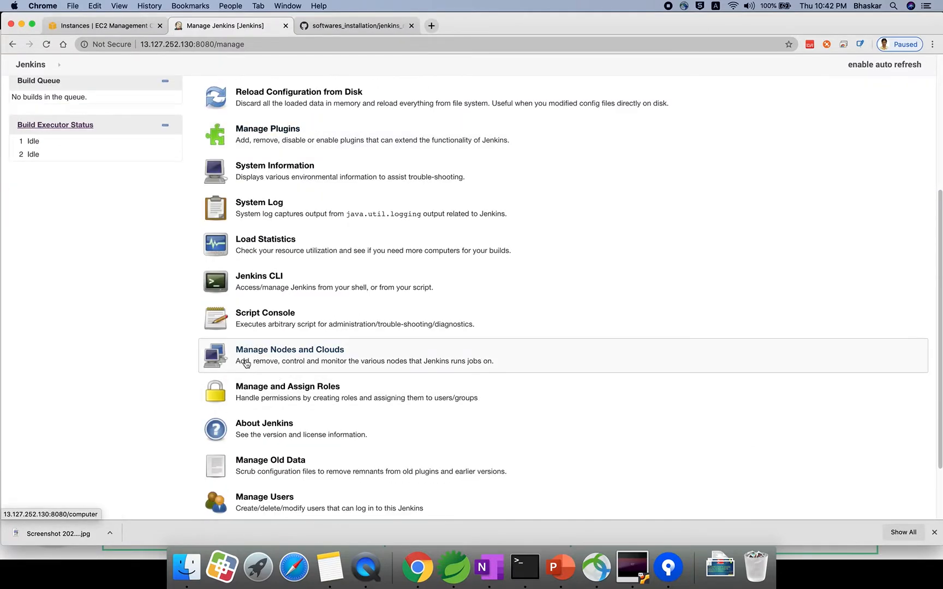
left_click(322, 352)
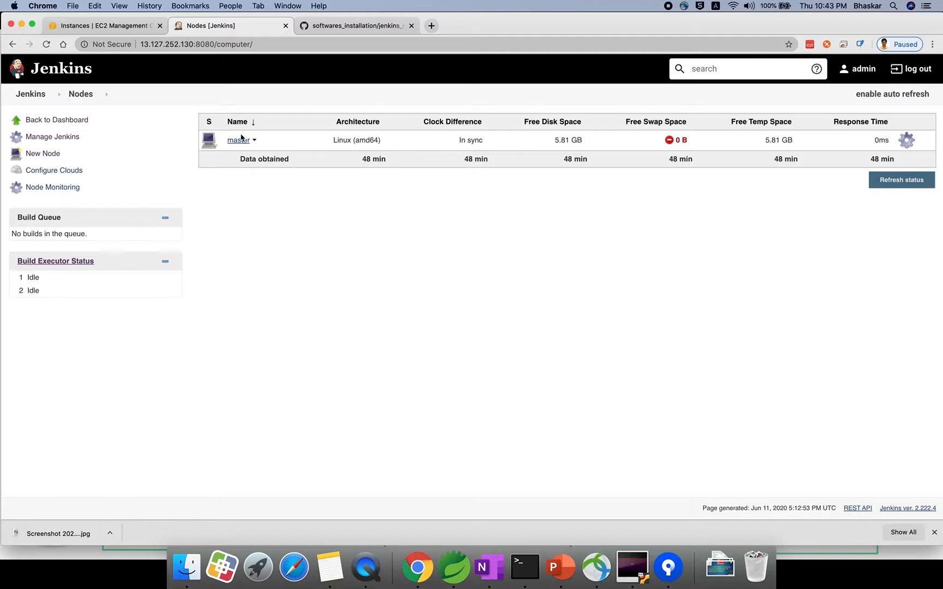
left_click_drag(265, 141, 223, 141)
left_click(289, 213)
left_click(38, 155)
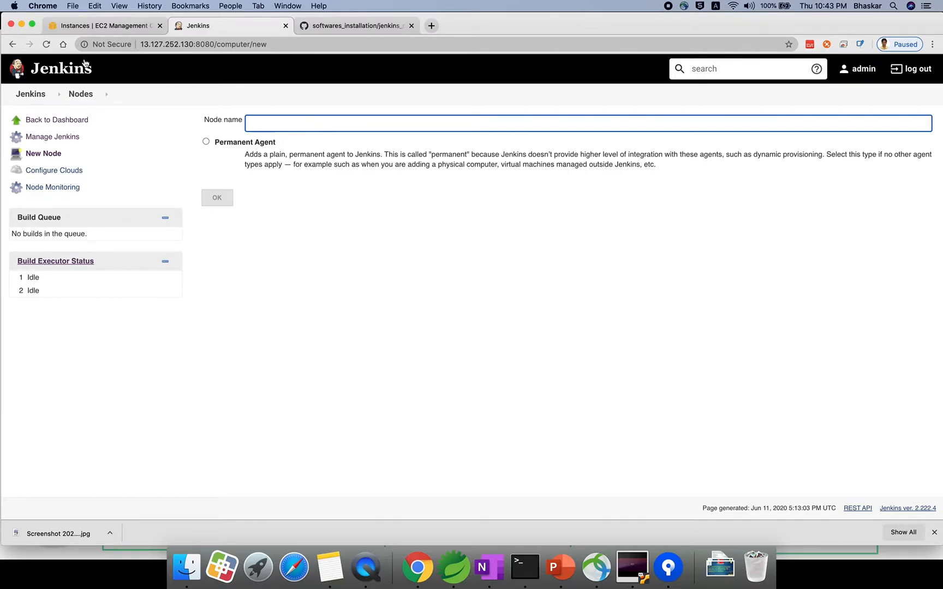
Copy the instance name ProdSlaveNode from its Name field in the EC2 console, undoing the private key pasted there by mistake
left_click(104, 26)
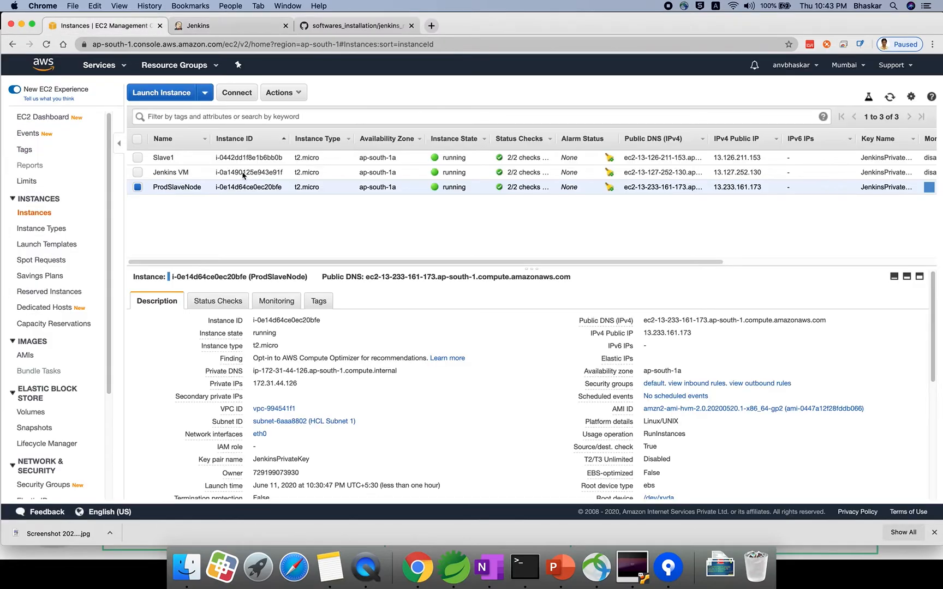
left_click(199, 186)
key("super+v")
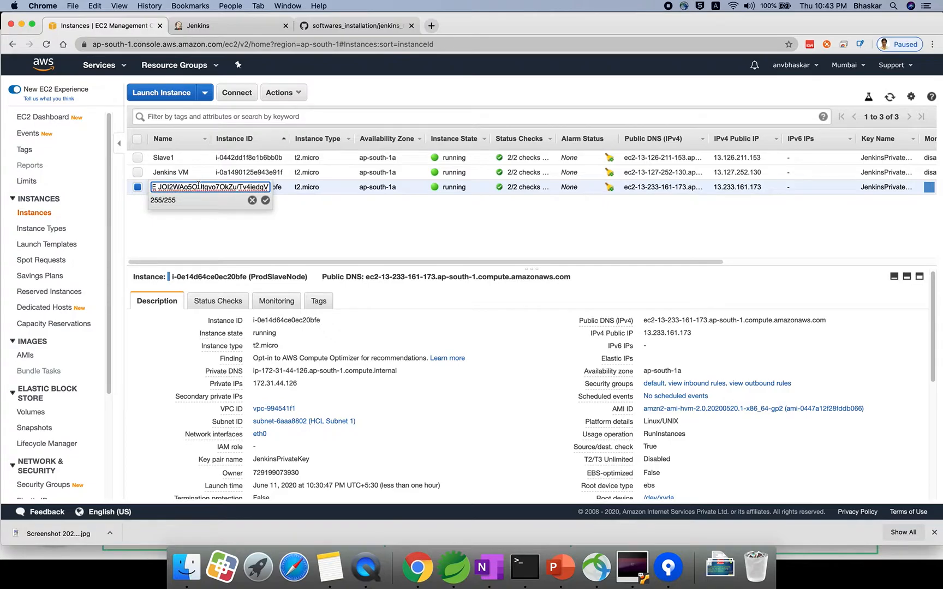
key("super+z")
key("super+c")
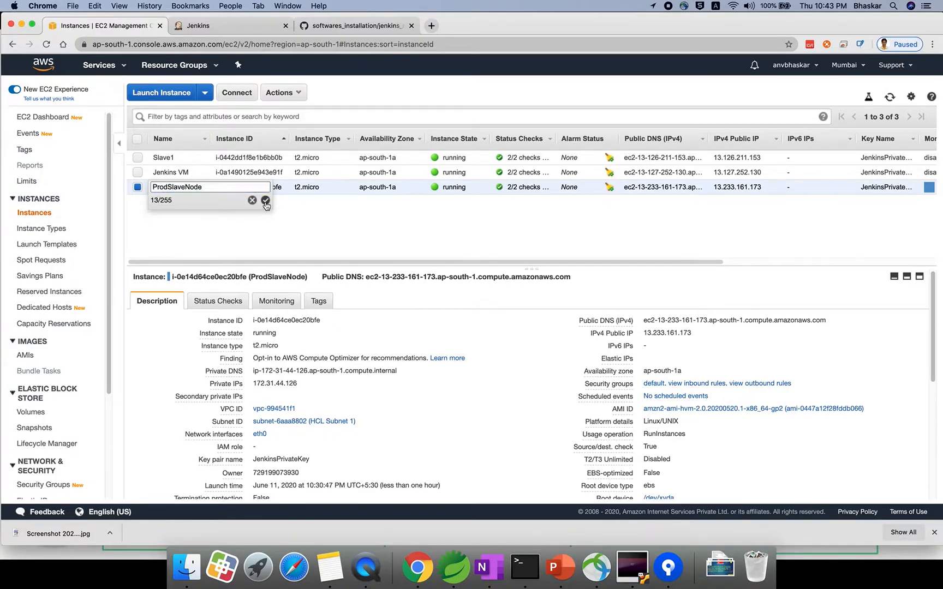
left_click(265, 200)
Create a permanent agent named ProdSlaveNode in Jenkins and enter ProdSlaveNode as its description
left_click(242, 25)
key("super+v")
left_click(205, 142)
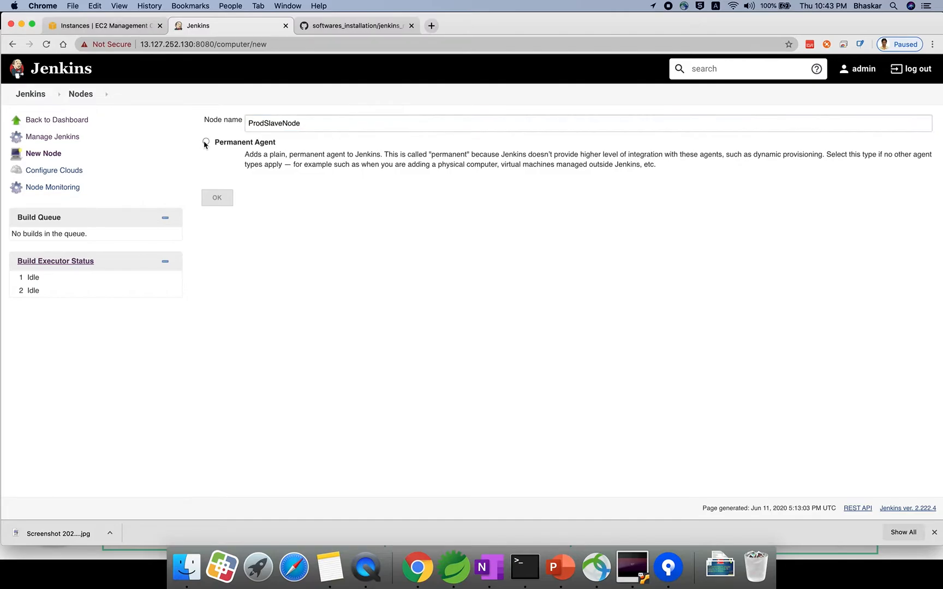
left_click(222, 198)
left_click(307, 145)
key("super+v")
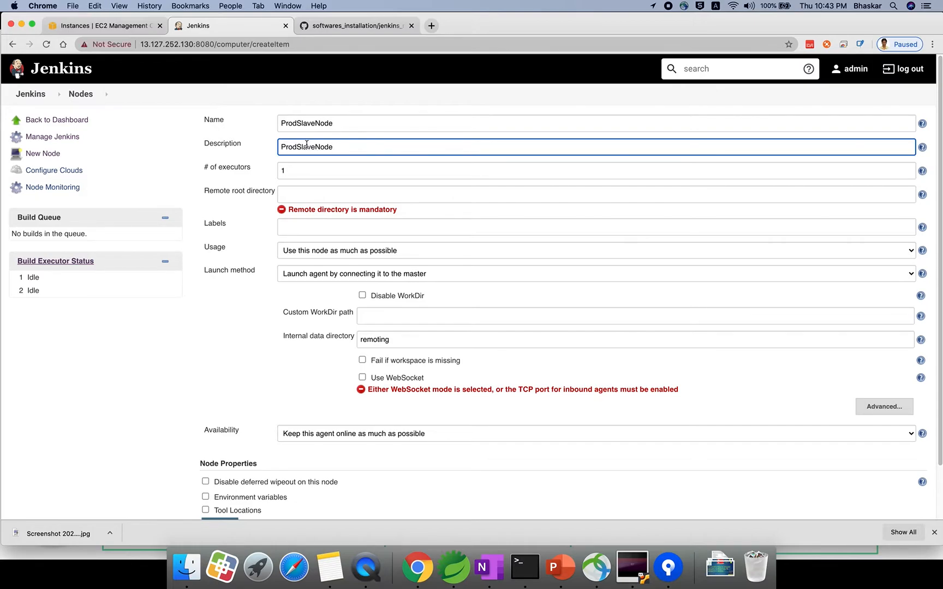
Set the node's remote root directory to /var/lib/jenkins, taking the path from the jenkins_master_slave notes on GitHub
left_click(296, 195)
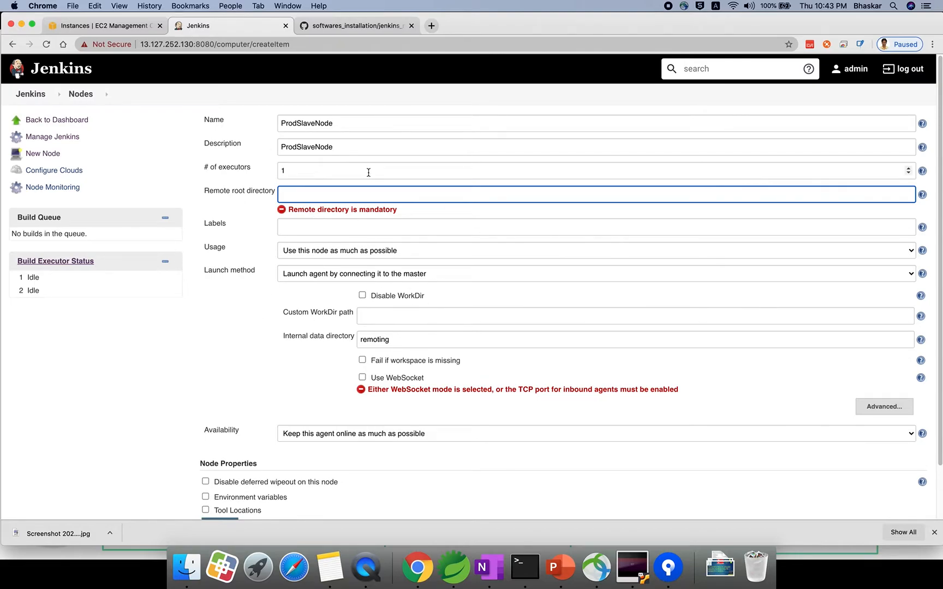
type("/var")
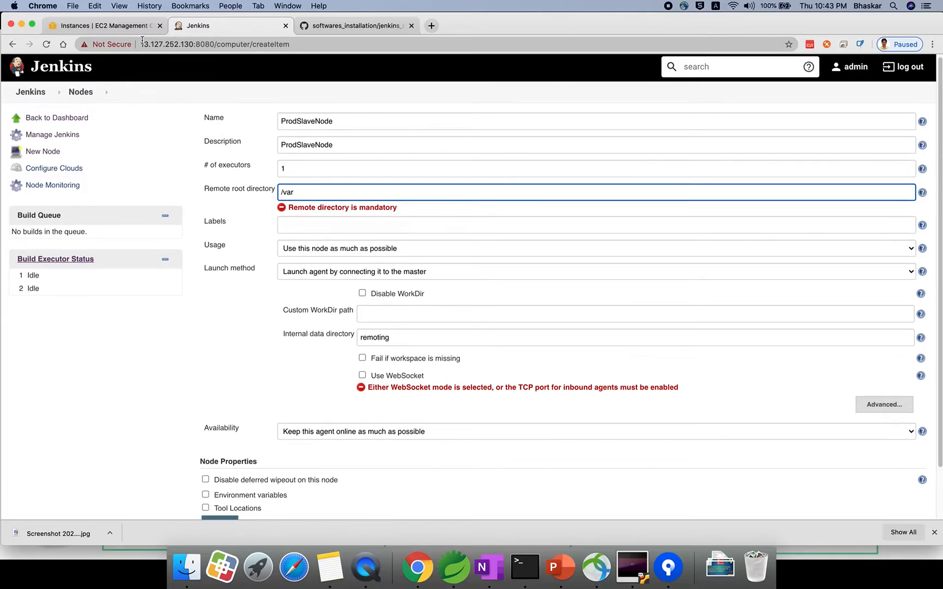
left_click(358, 27)
left_click(296, 273)
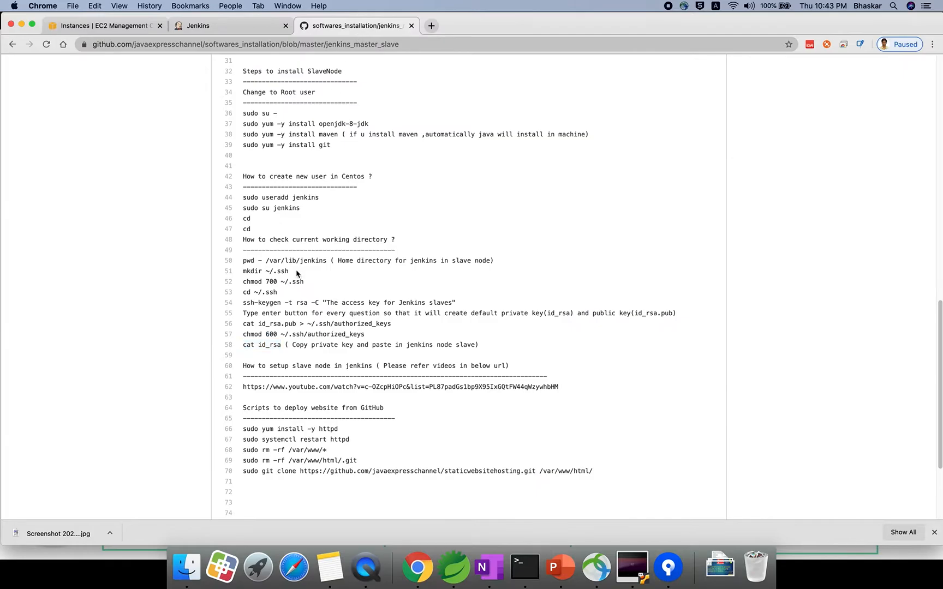
left_click_drag(326, 260, 270, 257)
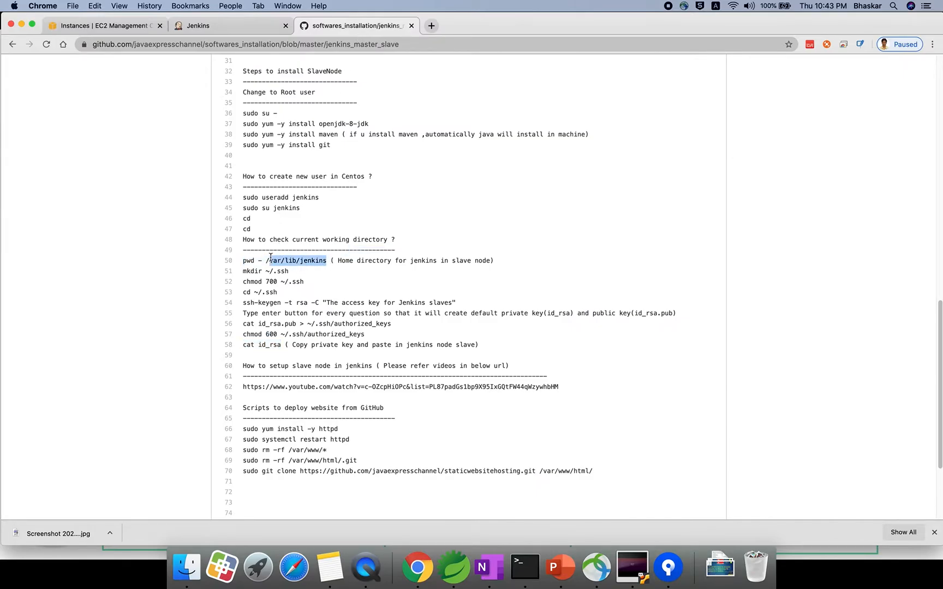
left_click(224, 26)
left_click_drag(294, 193, 273, 190)
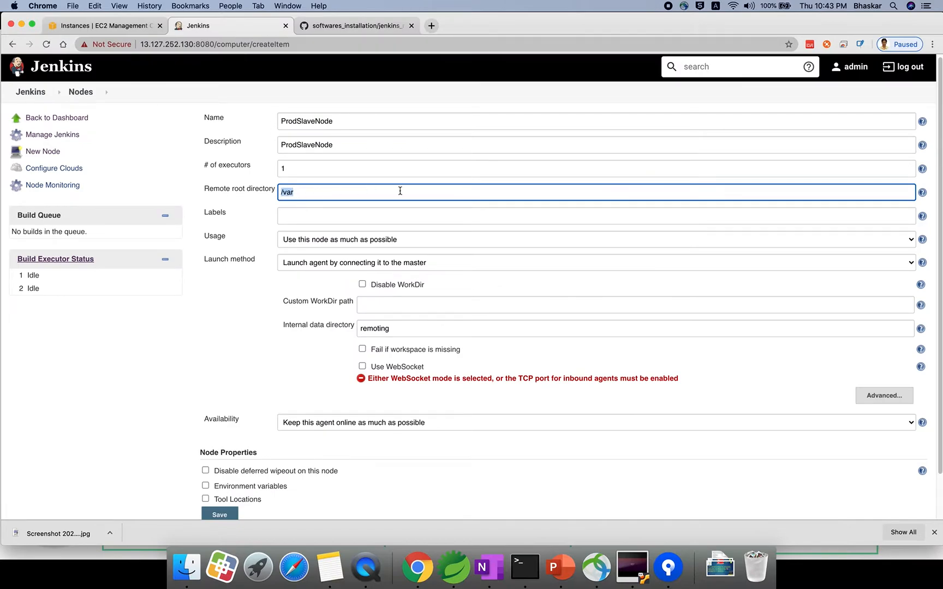
type("/var/lib/jenkins")
Copy the description ProdSlaveNode and enter it as the node's label
left_click(345, 215)
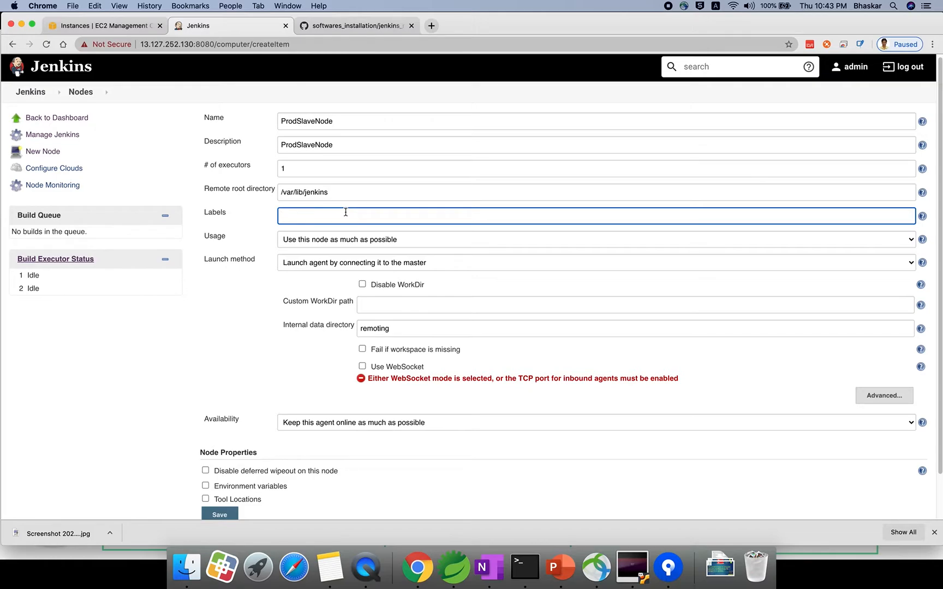
double_click(314, 143)
key("super+c")
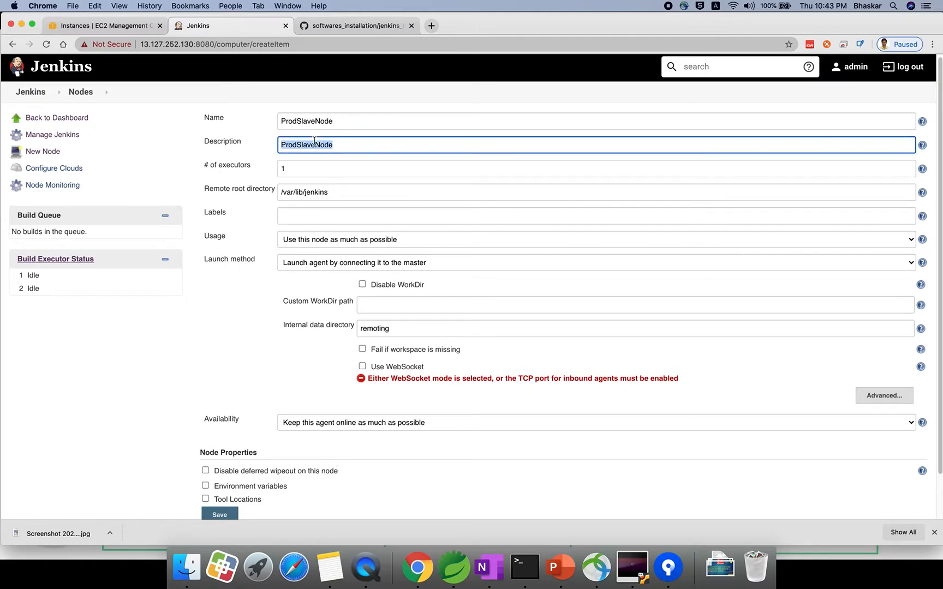
left_click(312, 216)
key("super+v")
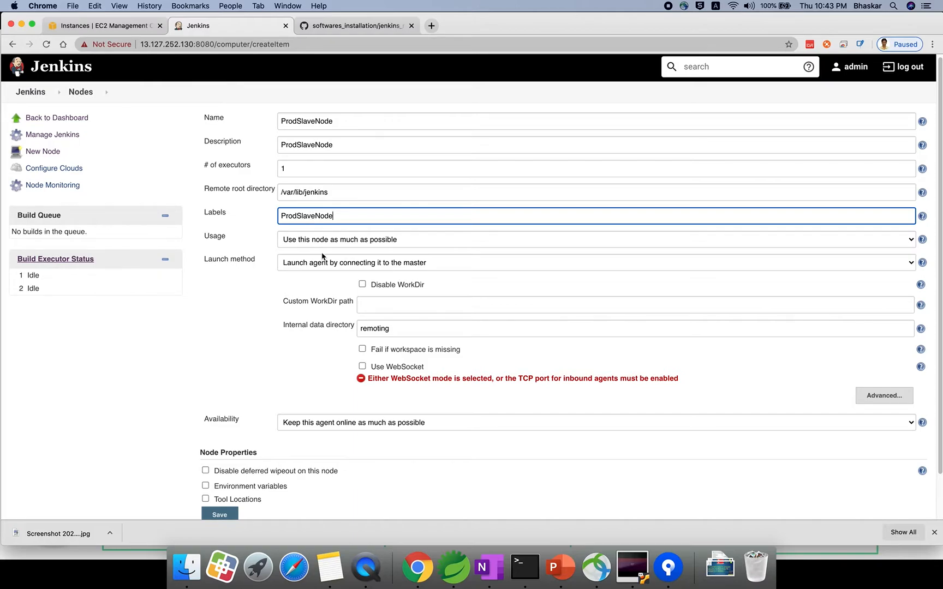
left_click_drag(213, 163, 247, 171)
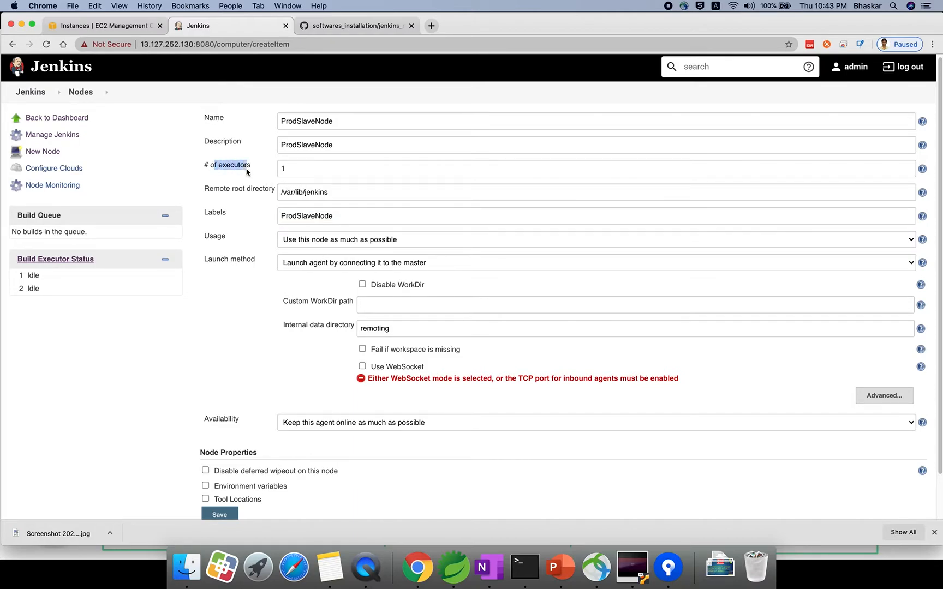
double_click(294, 168)
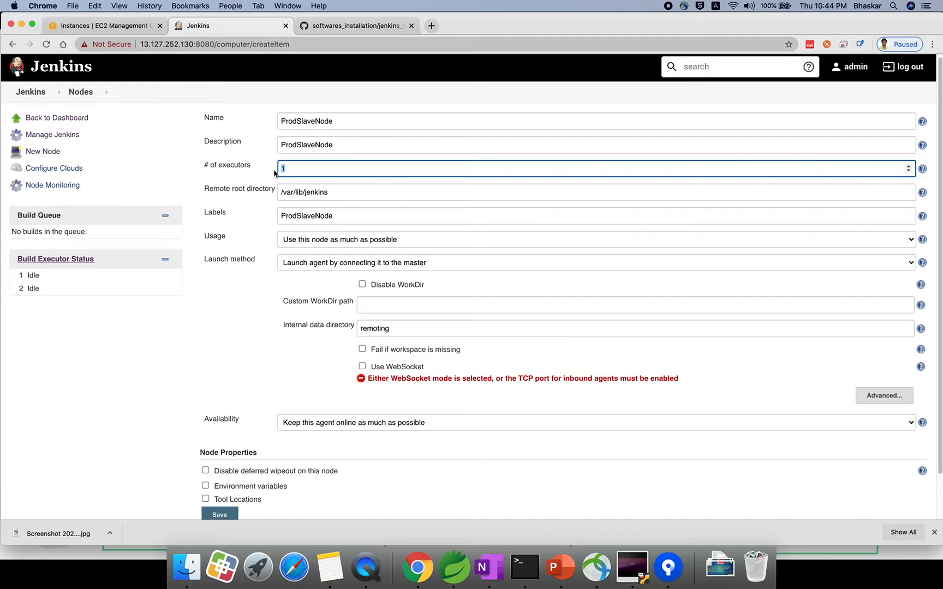
left_click(206, 187)
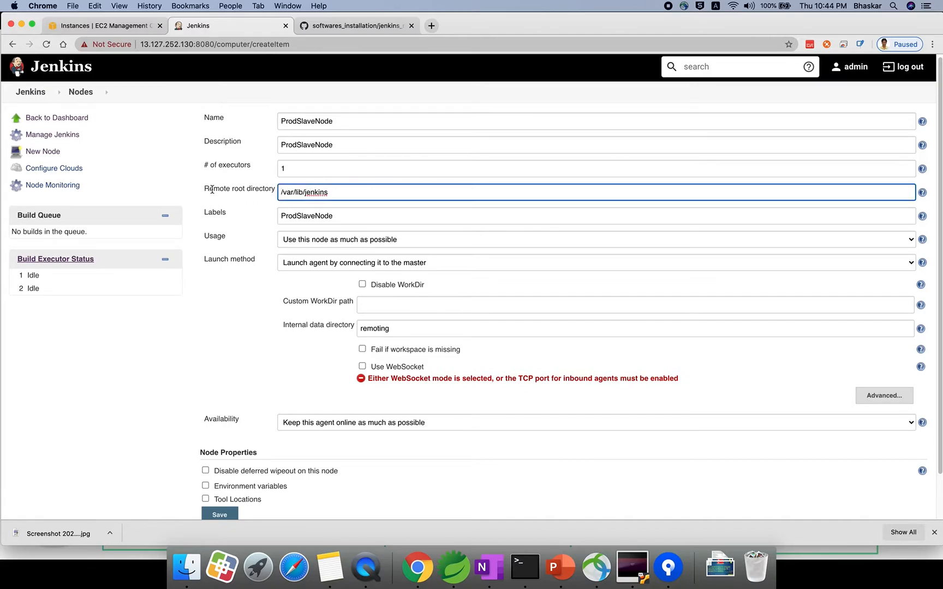
left_click_drag(205, 187, 272, 184)
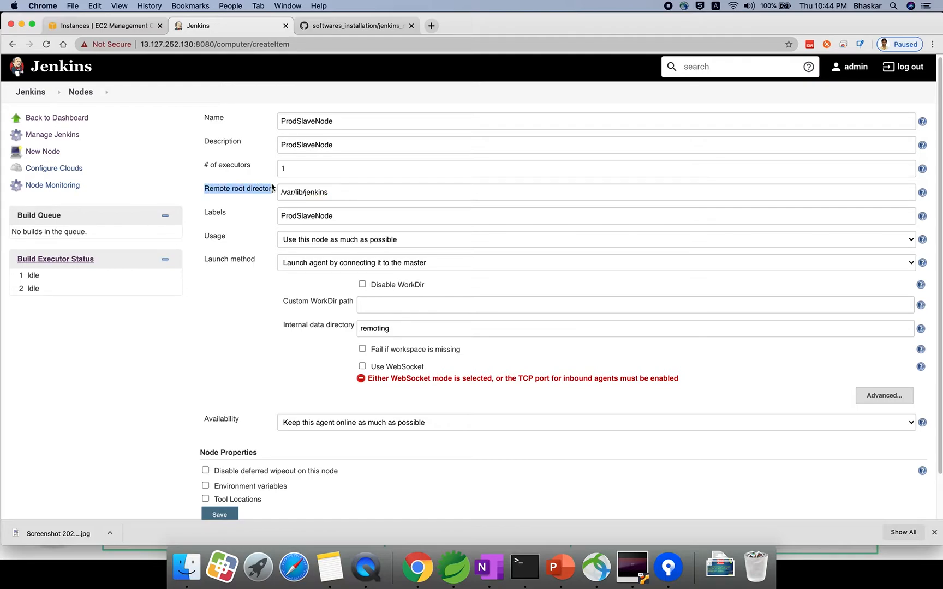
triple_click(290, 189)
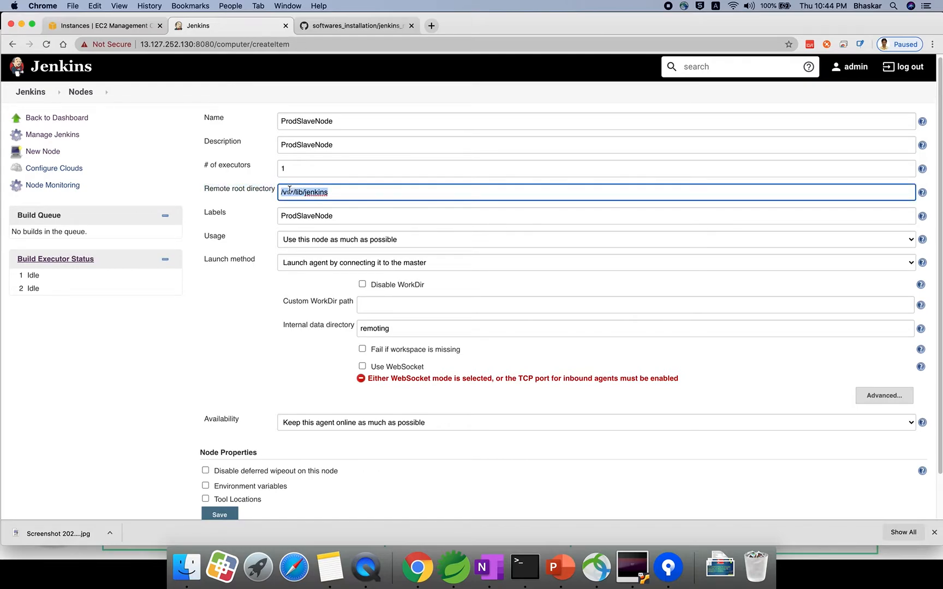
Switch to Terminal, print the working directory with pwd and copy the home path /home/jenkins from the output
left_click(524, 568)
type("dfa")
key("BackSpace")
key("BackSpace")
key("BackSpace")
type("pwd")
key("Return")
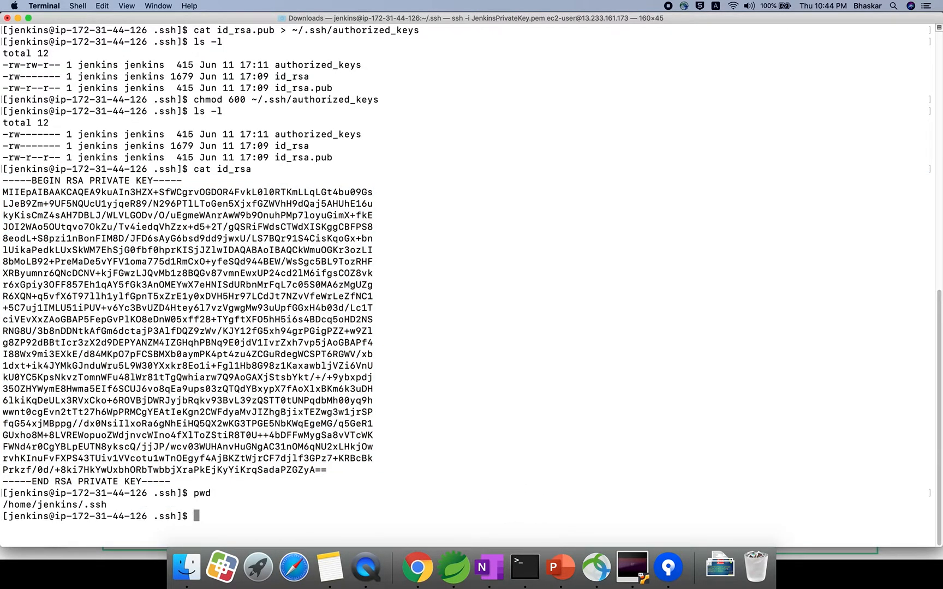
left_click_drag(79, 505, 3, 506)
key("super+c")
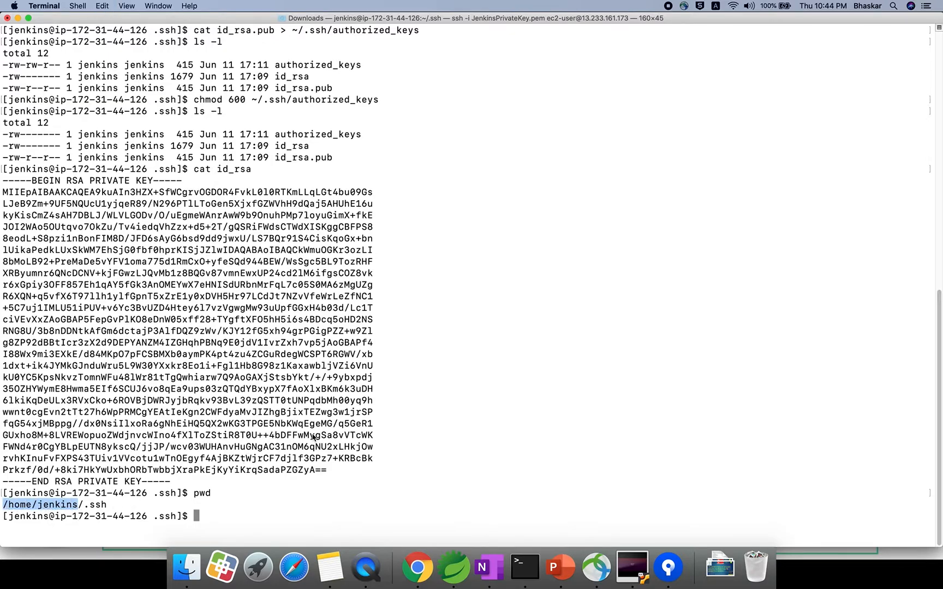
Return to the Jenkins node form in Chrome and replace the remote root directory with /home/jenkins
key("super+Tab")
left_click(352, 195)
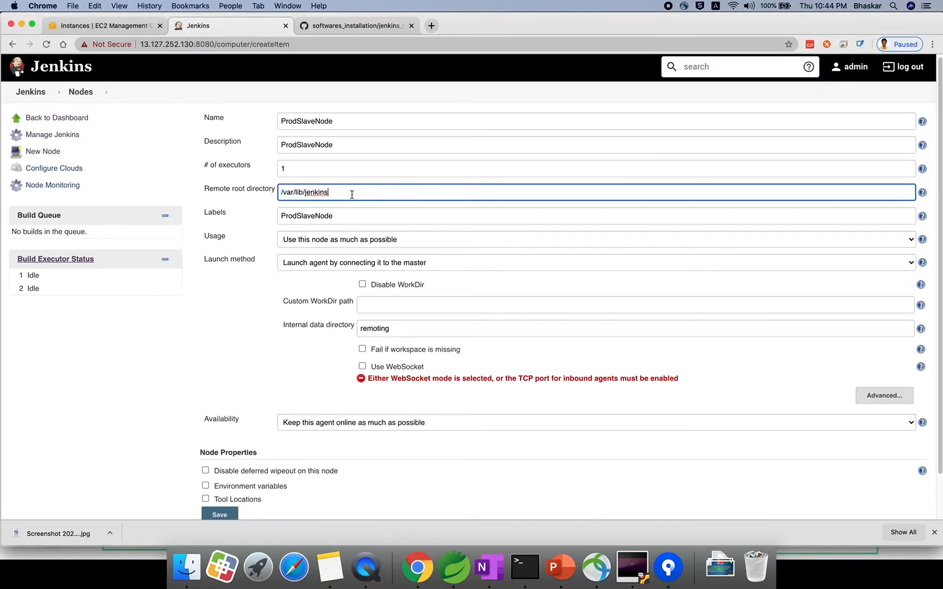
key("super+a")
key("super+v")
left_click(296, 216)
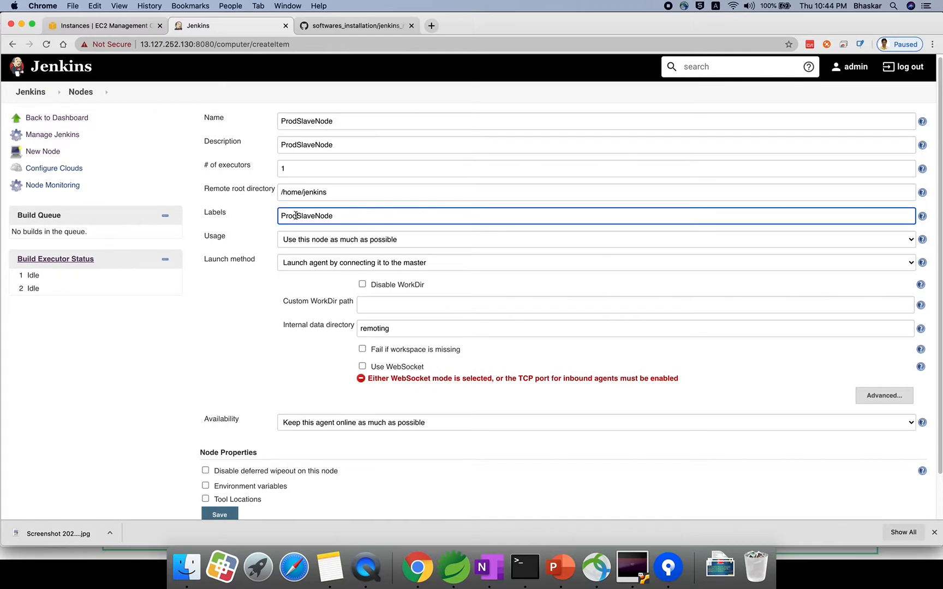
key("super+a")
Set the launch method to Launch agents via SSH and enter ProdSlaveNode's public IP 13.233.161.173 from the EC2 console as host
left_click(305, 264)
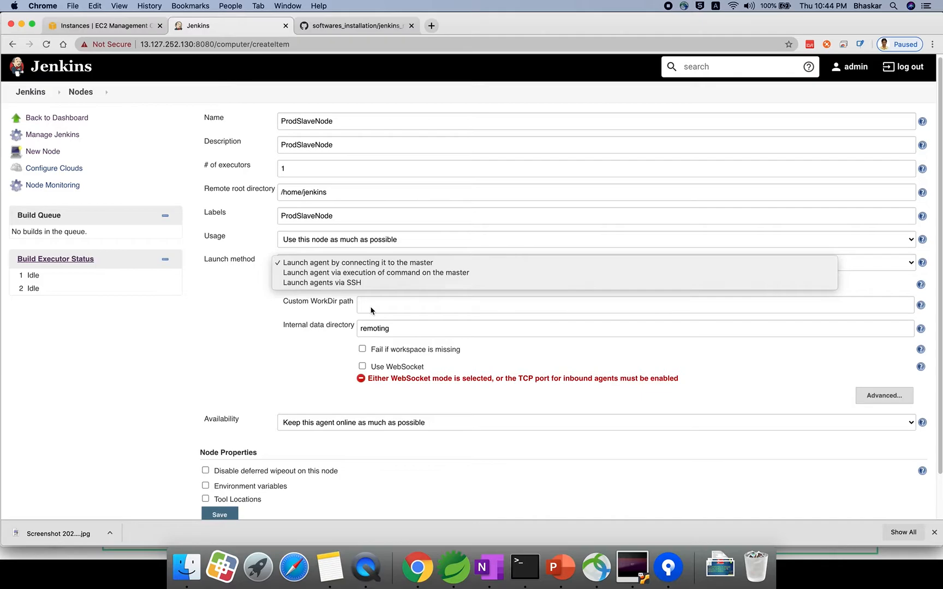
left_click(325, 282)
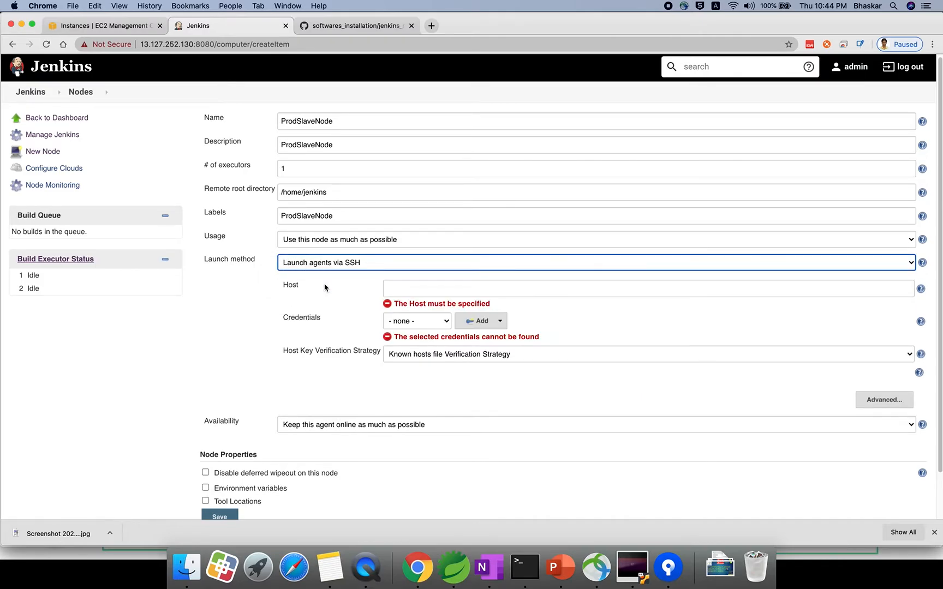
left_click(398, 285)
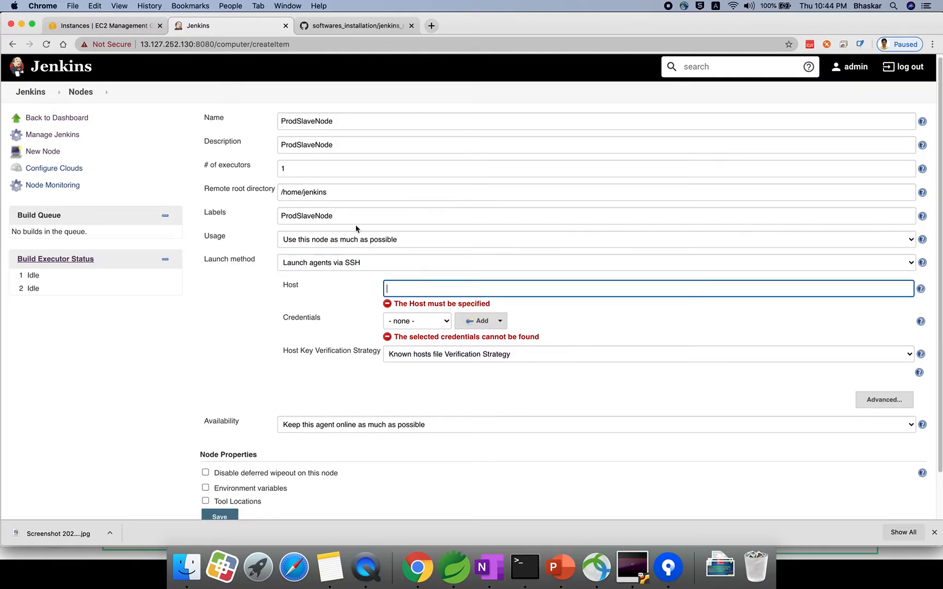
left_click(121, 27)
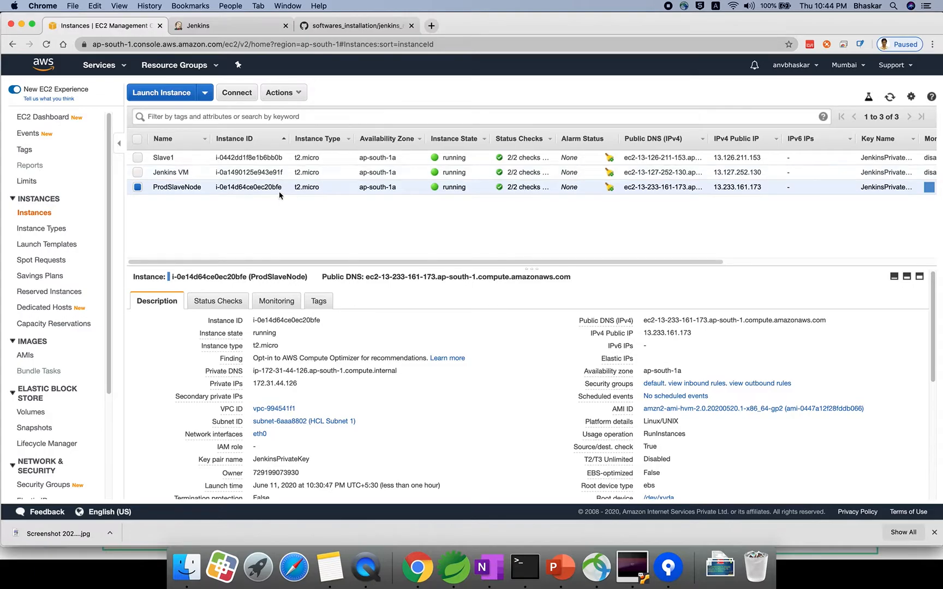
left_click(701, 334)
left_click(198, 26)
key("super+v")
left_click(590, 340)
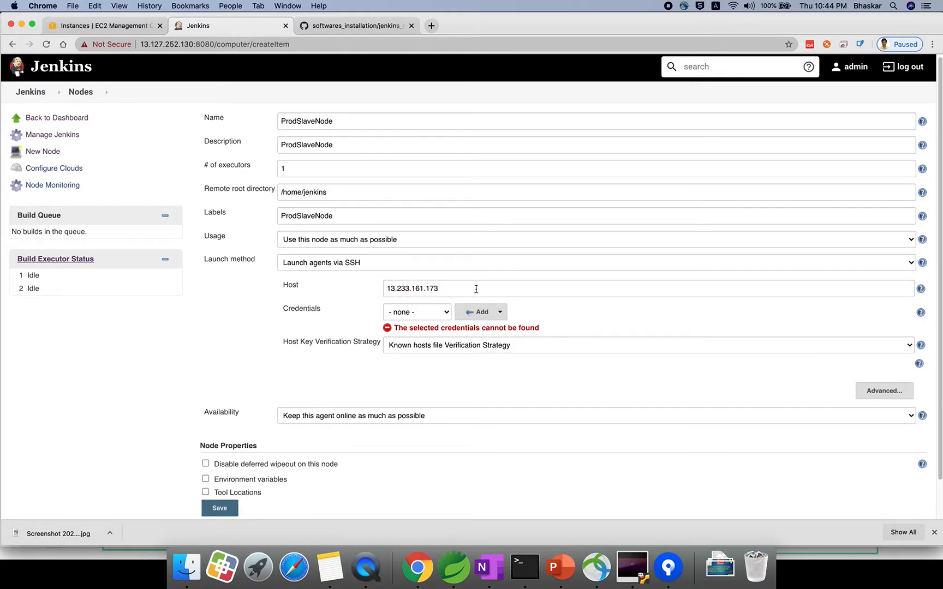
left_click(443, 313)
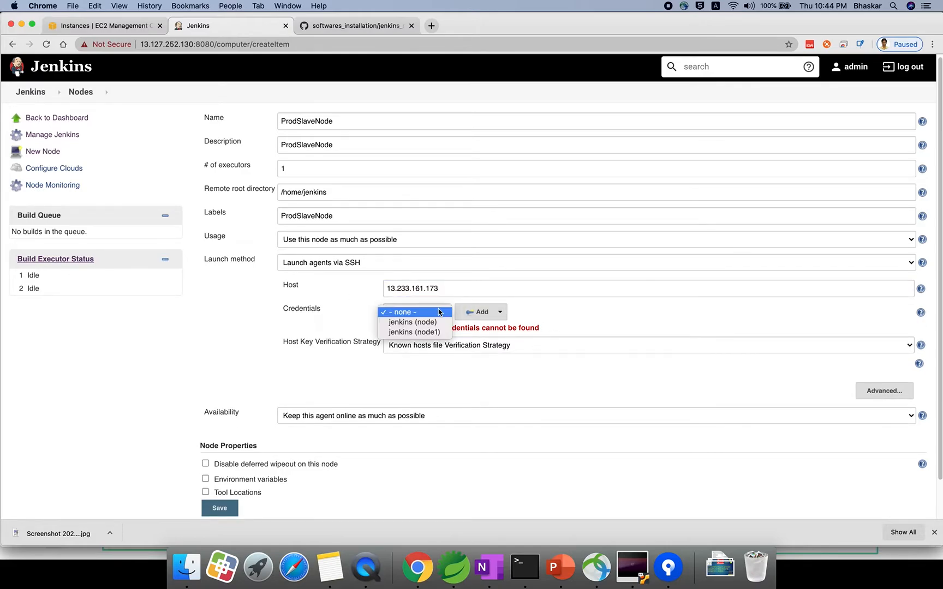
left_click(194, 342)
left_click(481, 312)
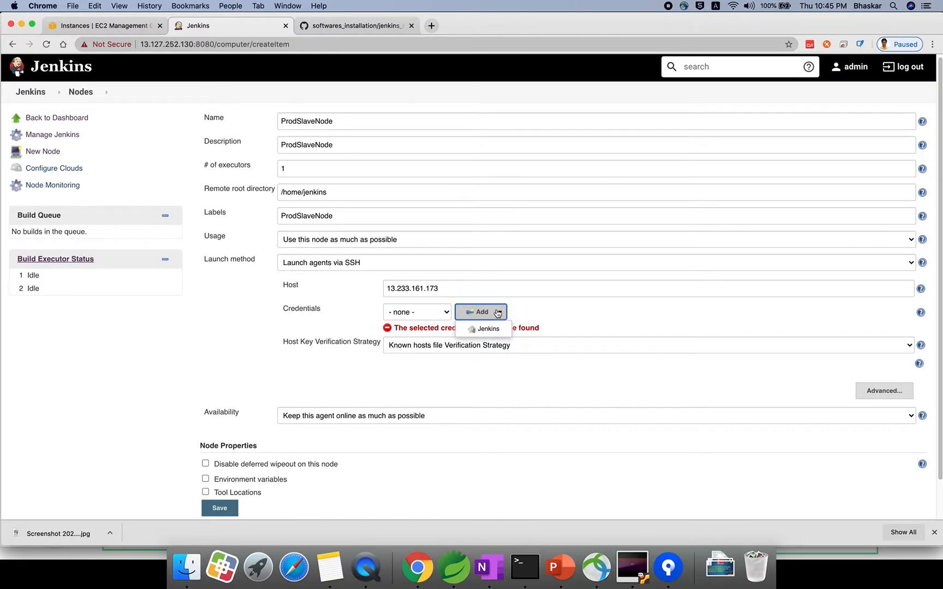
left_click(491, 331)
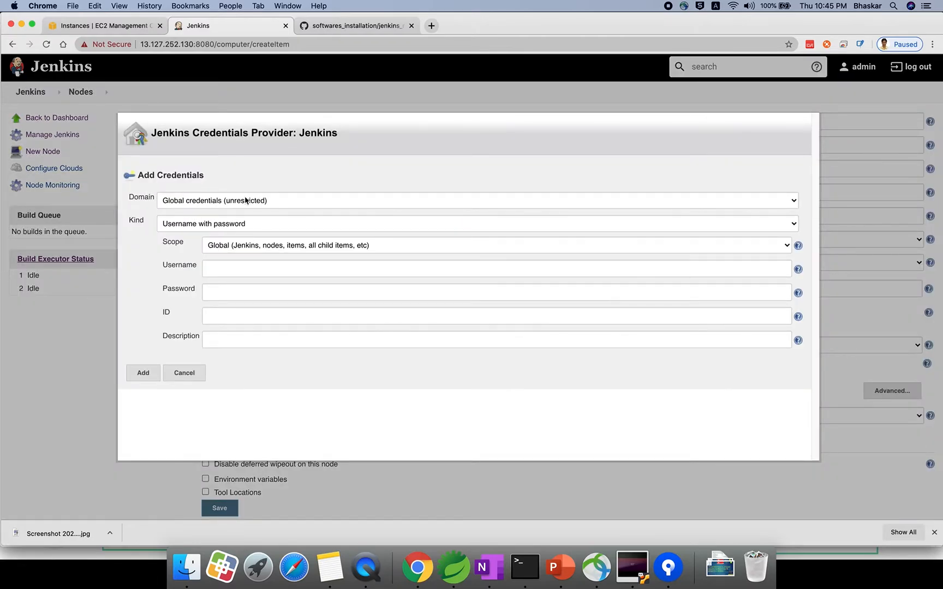
left_click(221, 222)
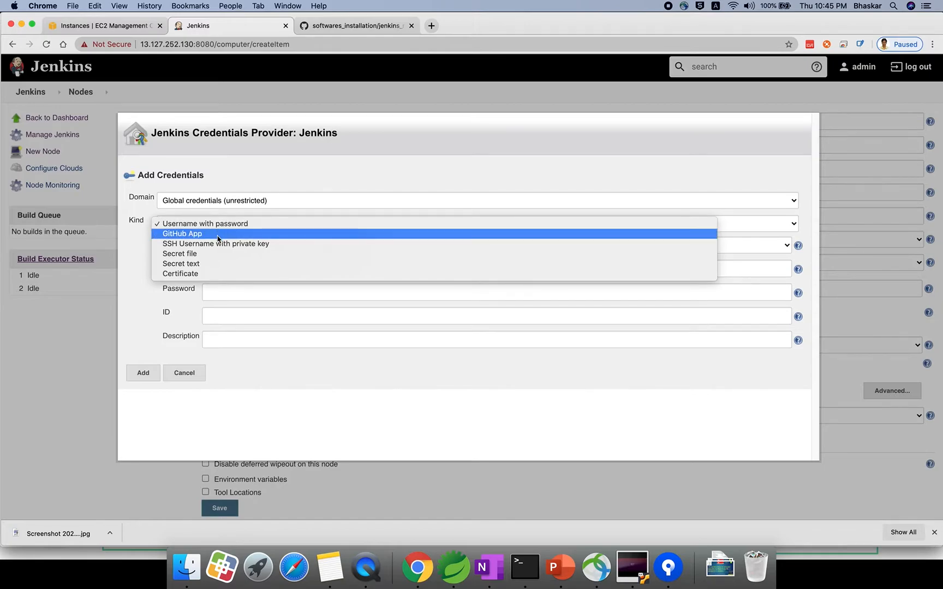
left_click(218, 244)
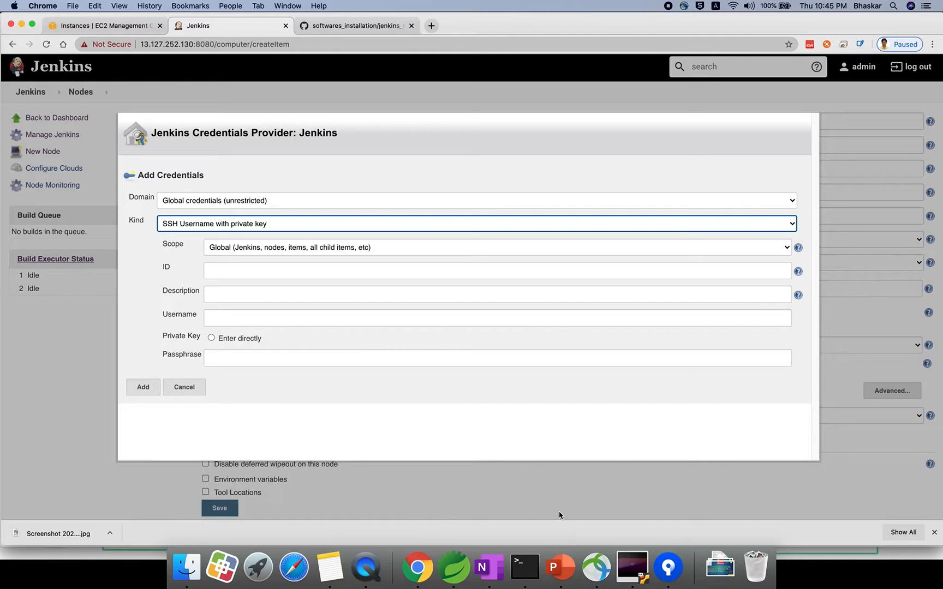
left_click(529, 568)
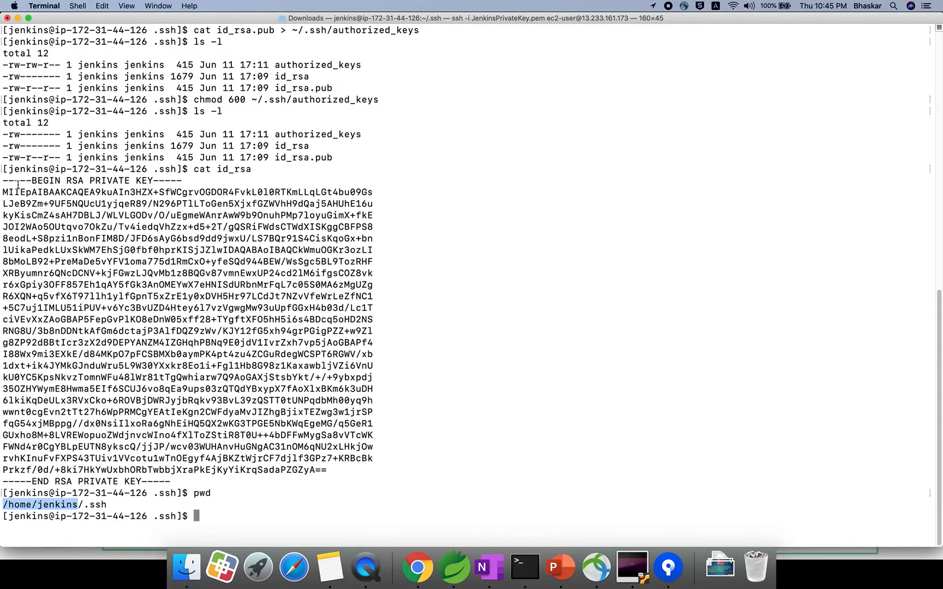
left_click_drag(3, 181, 169, 482)
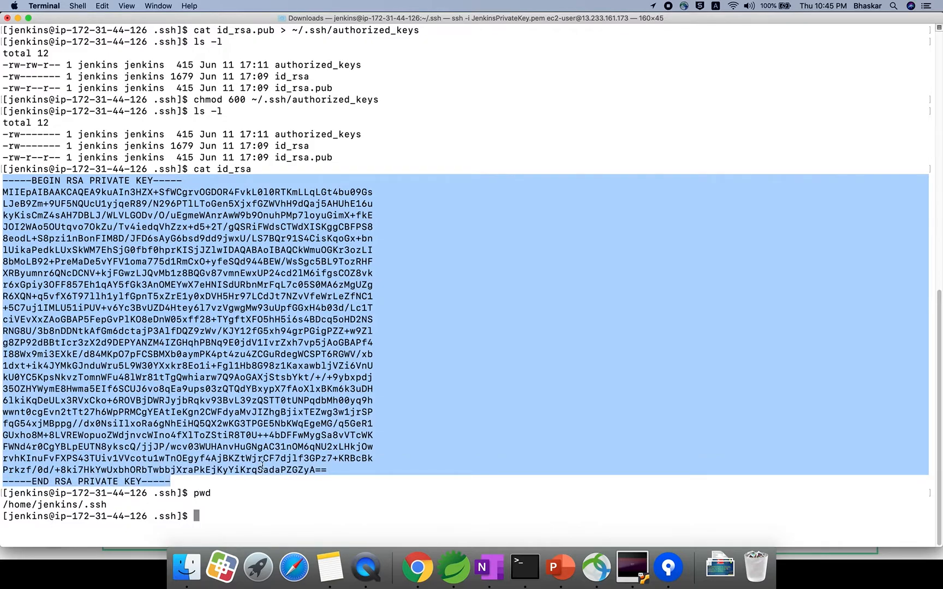
left_click(417, 568)
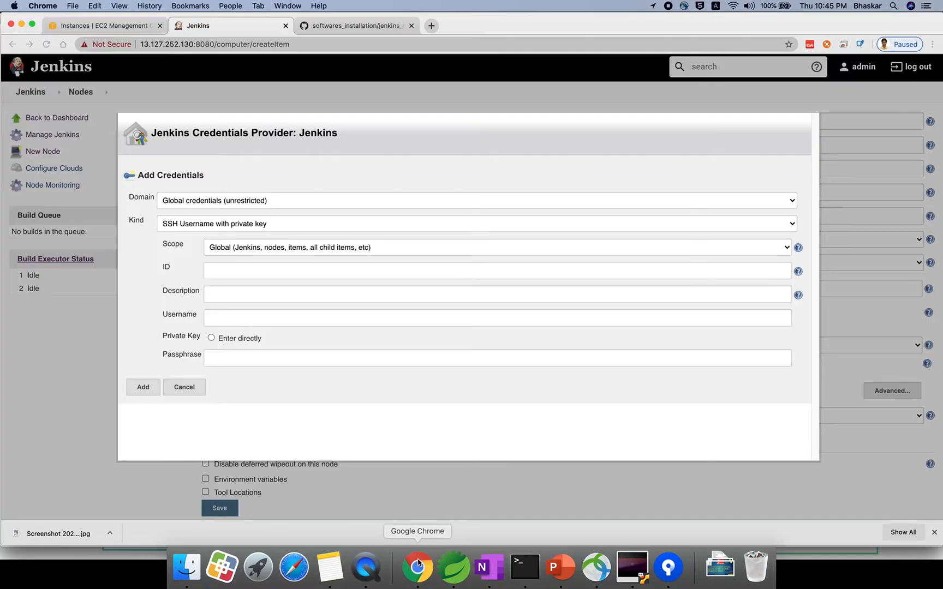
left_click(235, 271)
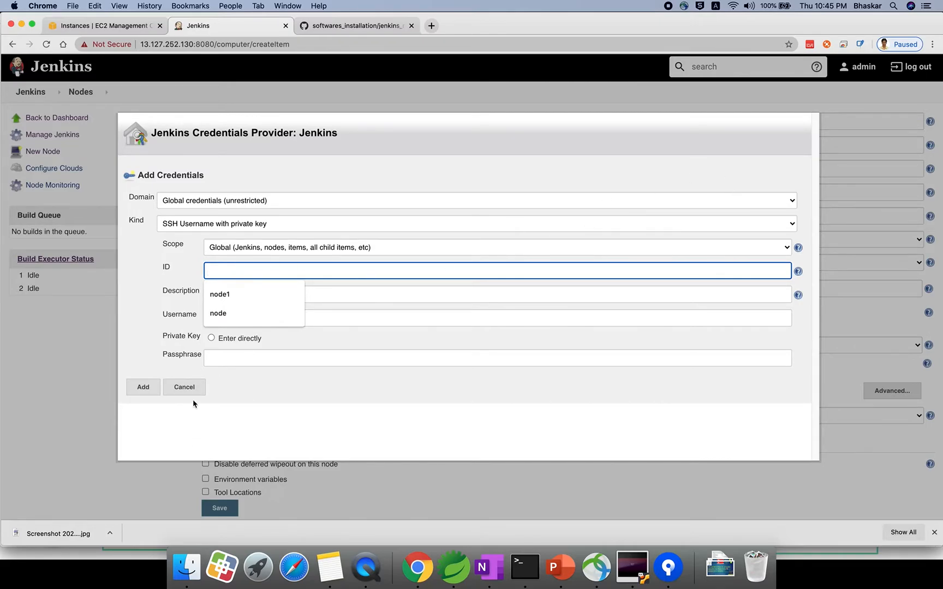
left_click(197, 386)
Copy the node description ProdSlaveNode and start a new Jenkins credential of kind SSH Username with private key
double_click(313, 145)
key("super+c")
left_click(499, 313)
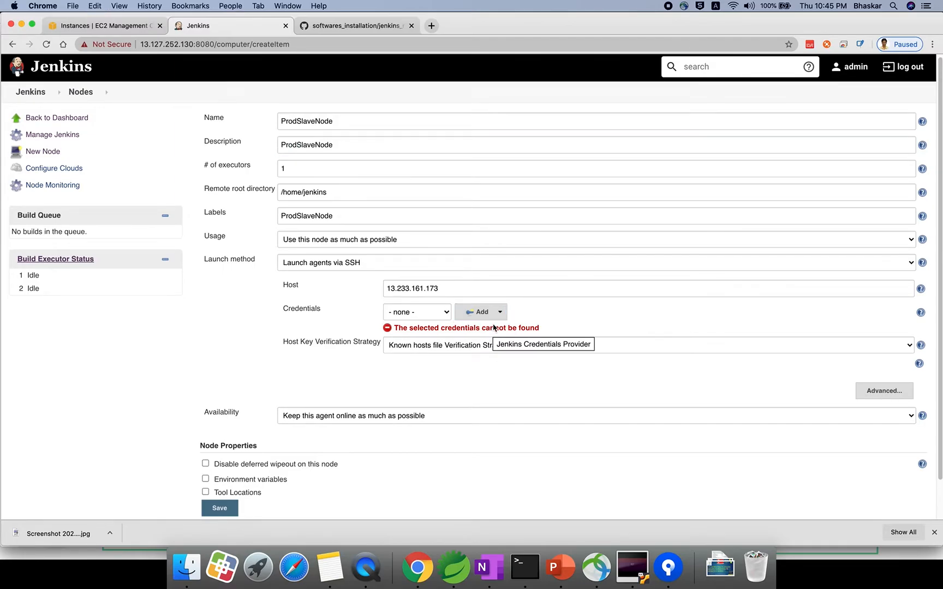
left_click(497, 329)
left_click(227, 226)
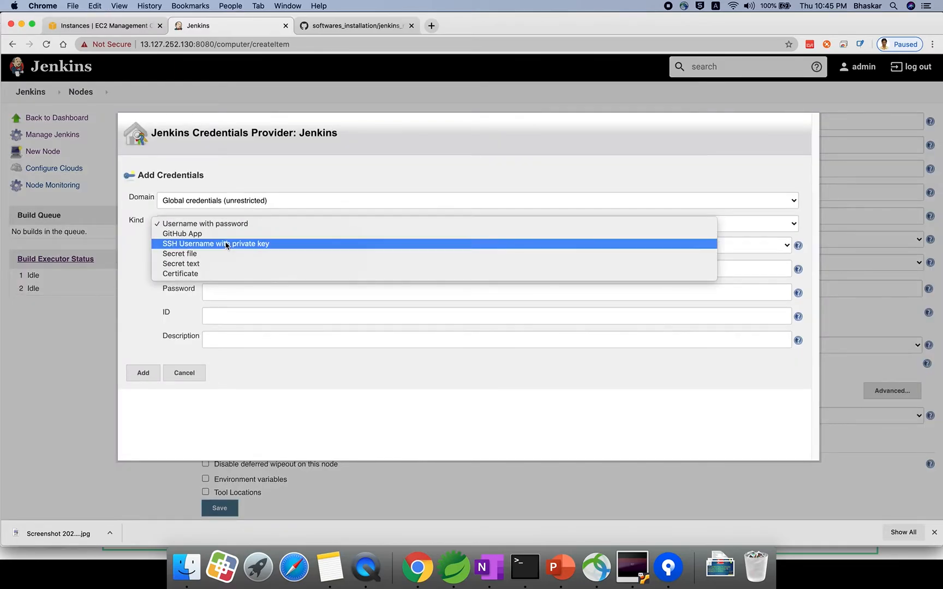
left_click(227, 244)
Enter ProdSlaveNode as both the ID and the description of the new credential
left_click(234, 265)
type("ProdSlaveNode")
left_click(230, 294)
key("super+v")
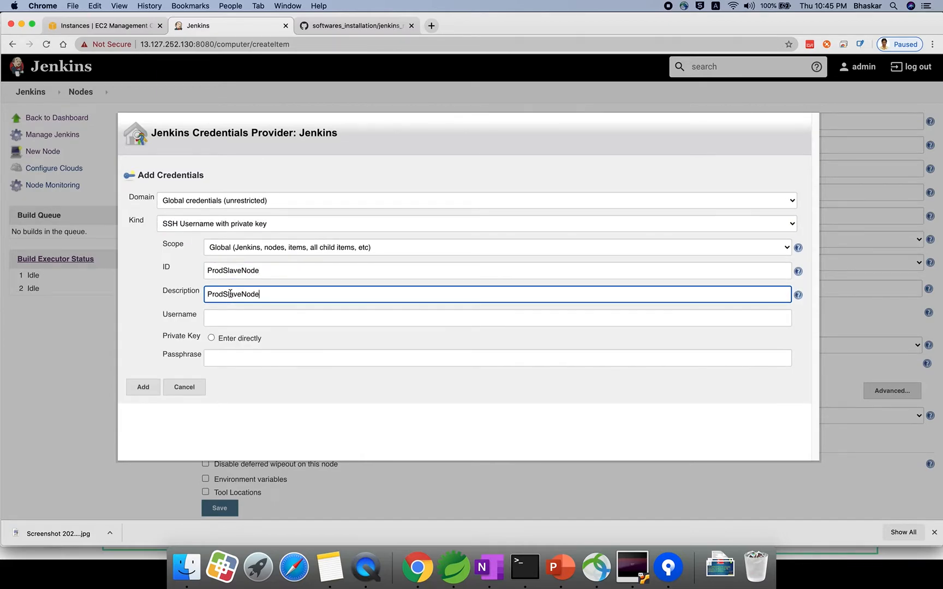
Set the credential's username to jenkins and choose to enter the private key directly
left_click(229, 319)
left_click(224, 341)
left_click(211, 339)
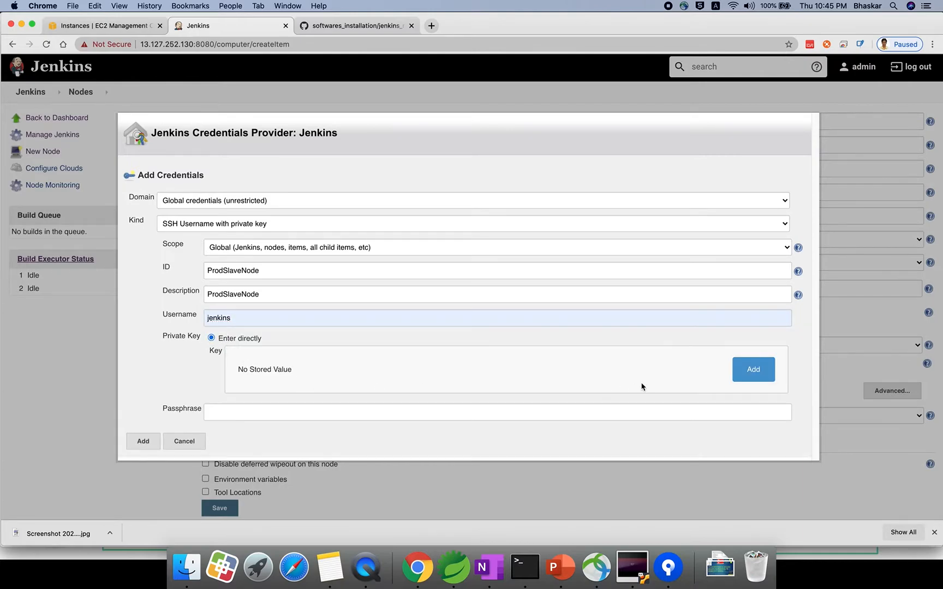
Copy the RSA private key from the terminal, paste it as the credential's key and add the credential
left_click(739, 378)
left_click(387, 397)
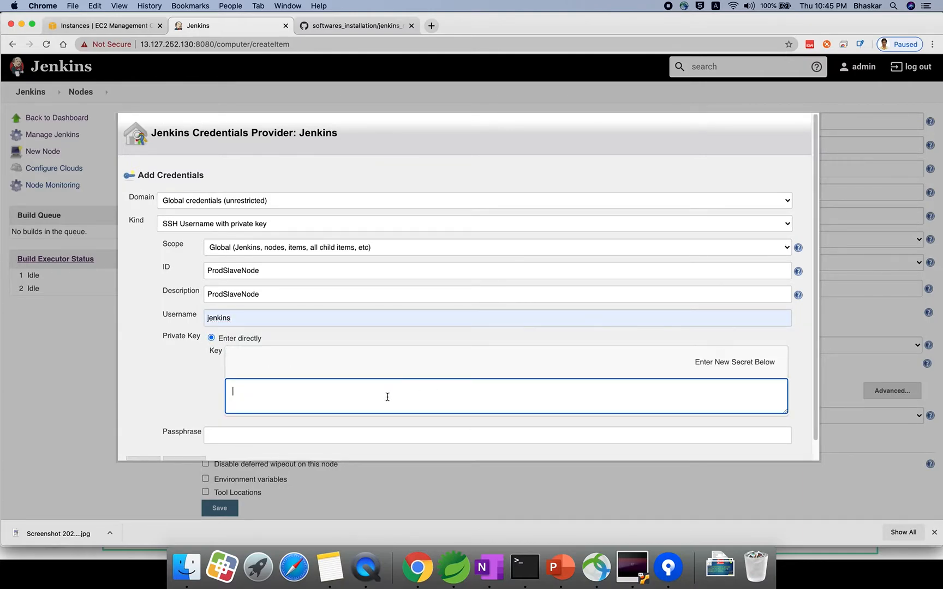
left_click(525, 568)
right_click(197, 284)
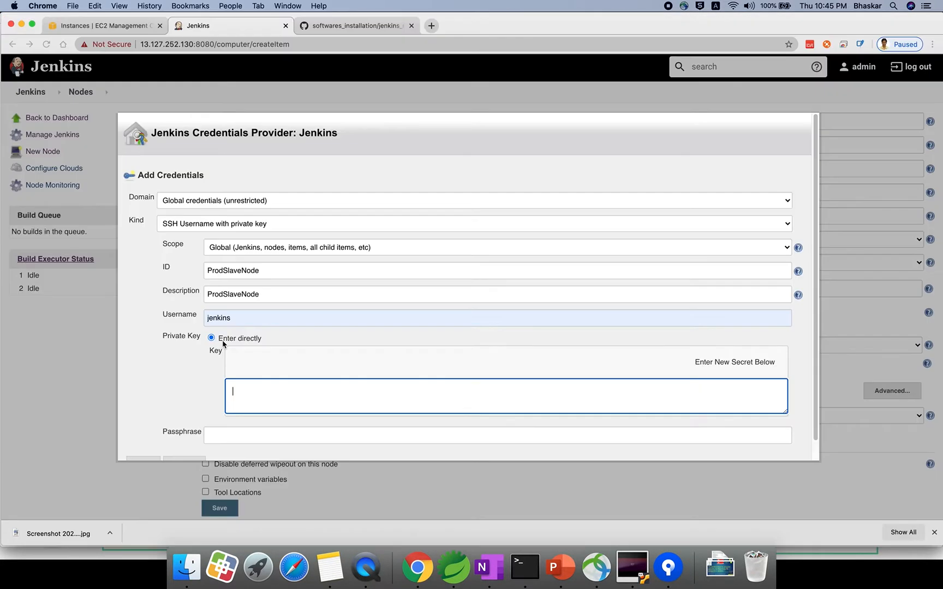
left_click(222, 341)
key("super+Tab")
key("super+v")
scroll(322, 391, "down", 2)
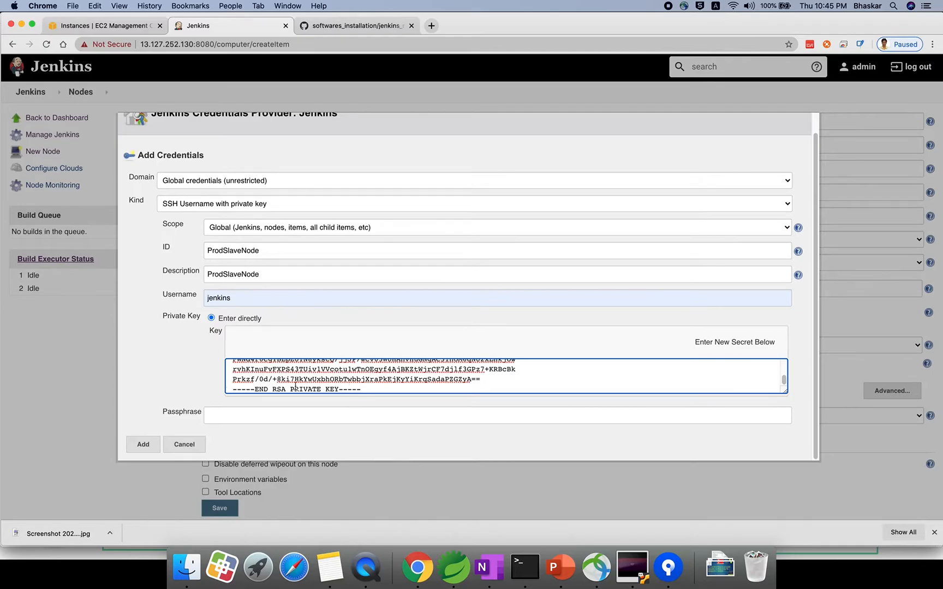
left_click(144, 444)
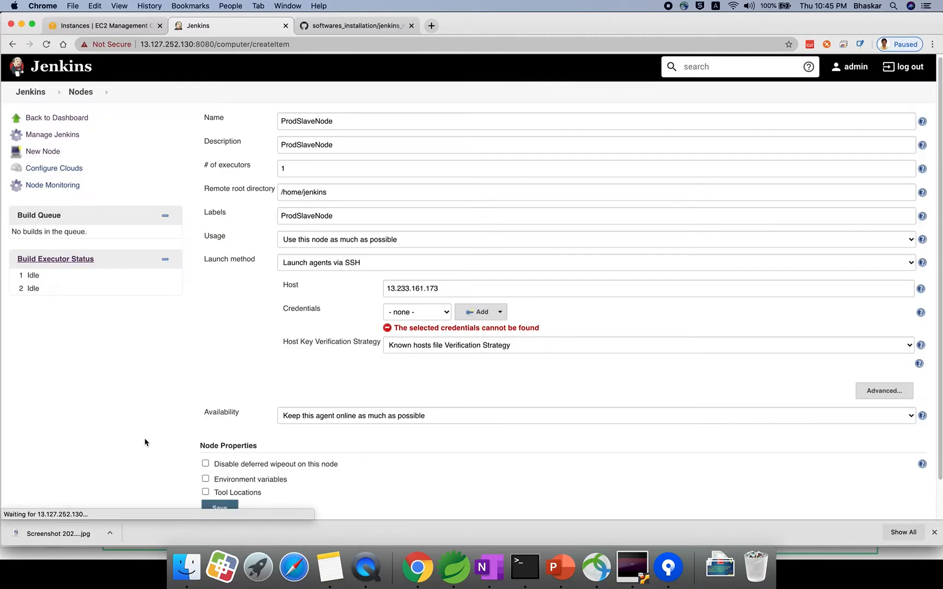
Select the jenkins (ProdSlaveNode) credential for the node and set the host key verification to Non verifying Verification Strategy
left_click(474, 316)
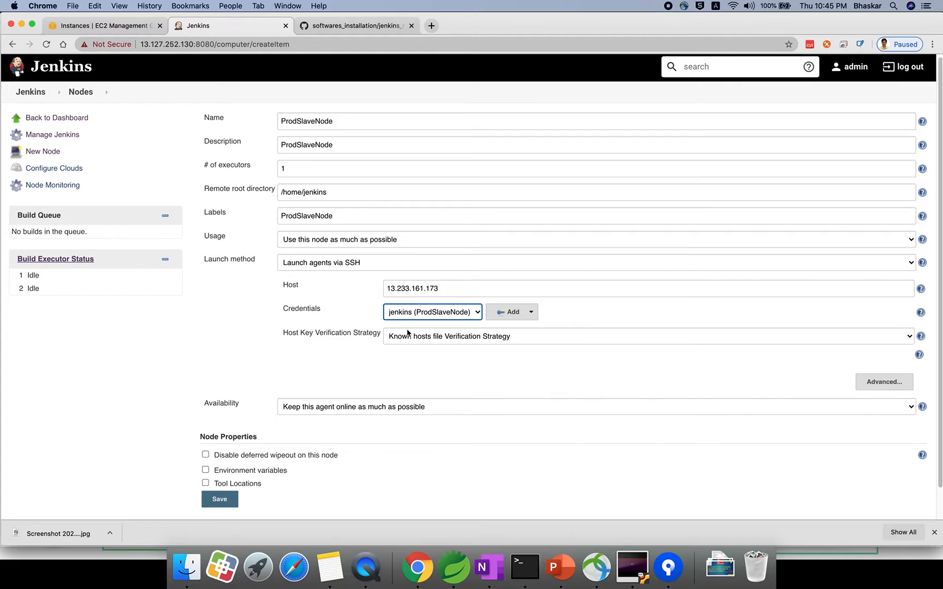
scroll(404, 337, "down", 1)
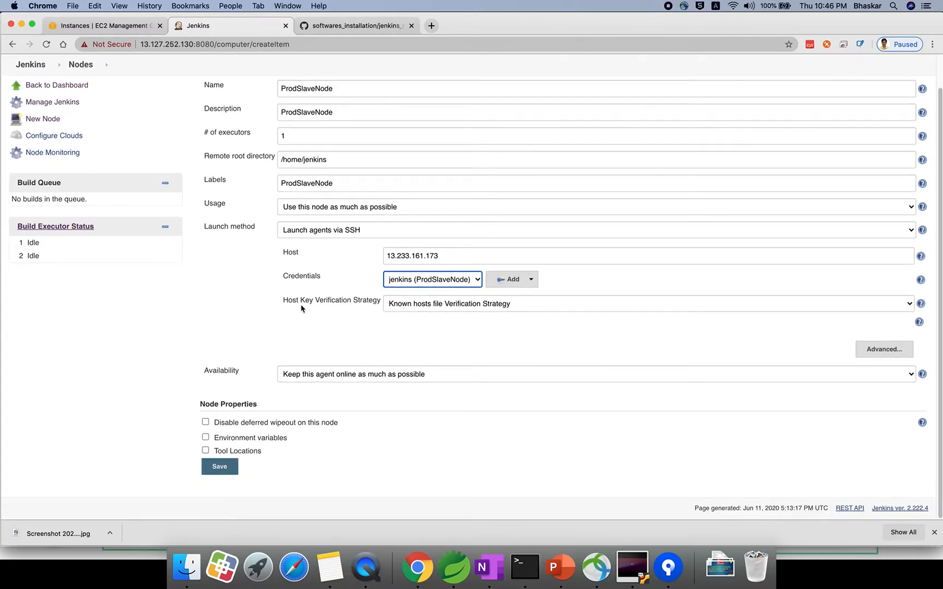
left_click(410, 305)
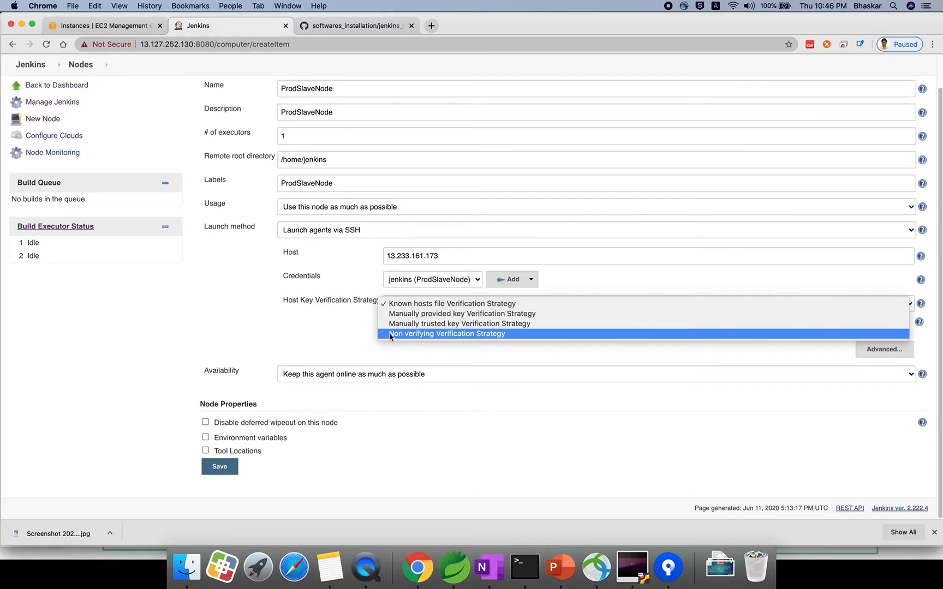
left_click(422, 334)
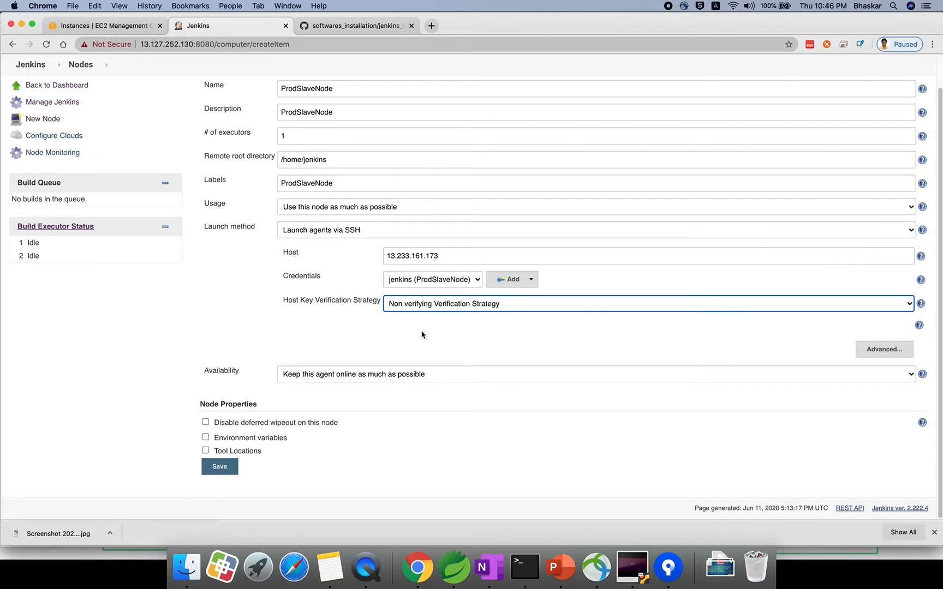
Review the host key verification options, keep Non verifying Verification Strategy and save the ProdSlaveNode agent
left_click(434, 305)
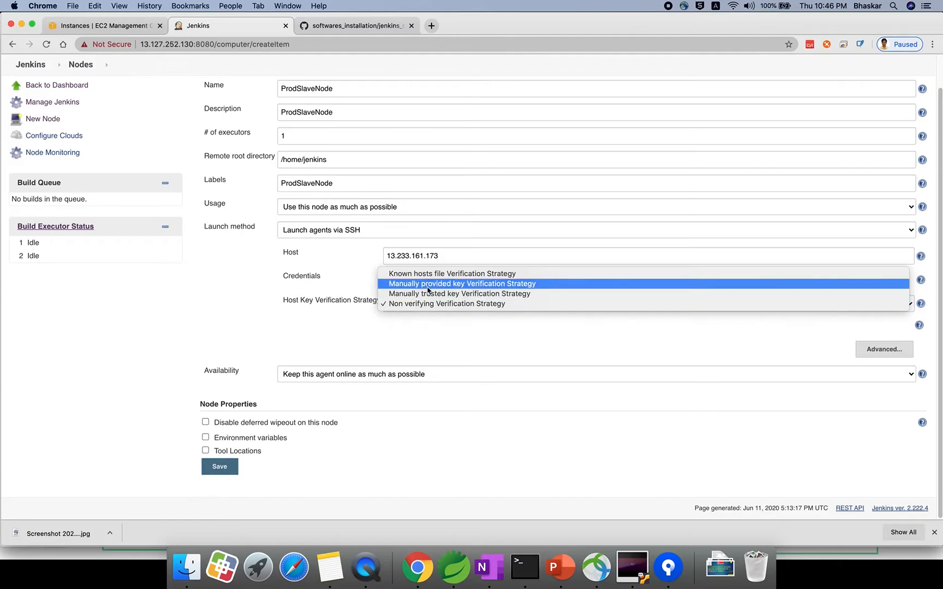
left_click(364, 343)
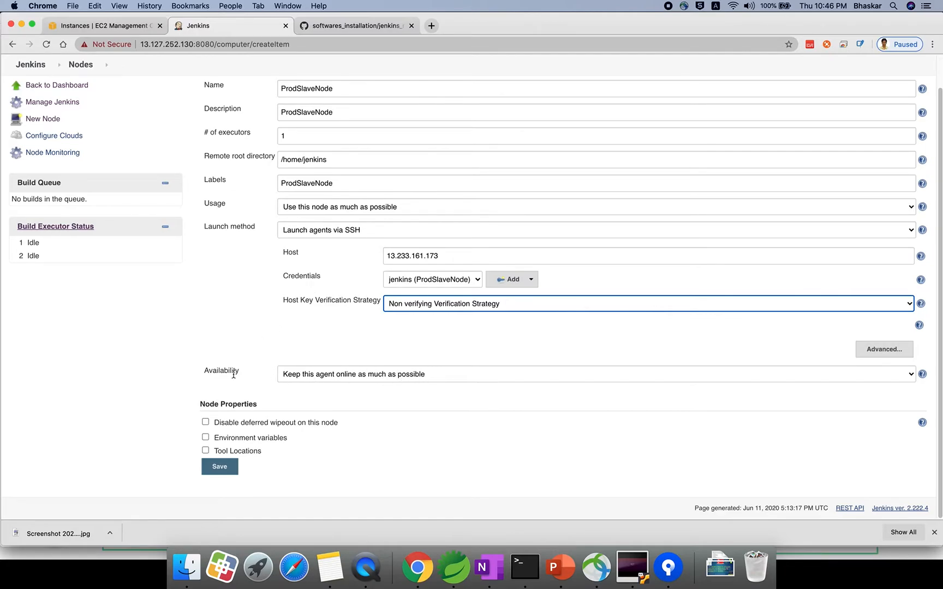
left_click(221, 467)
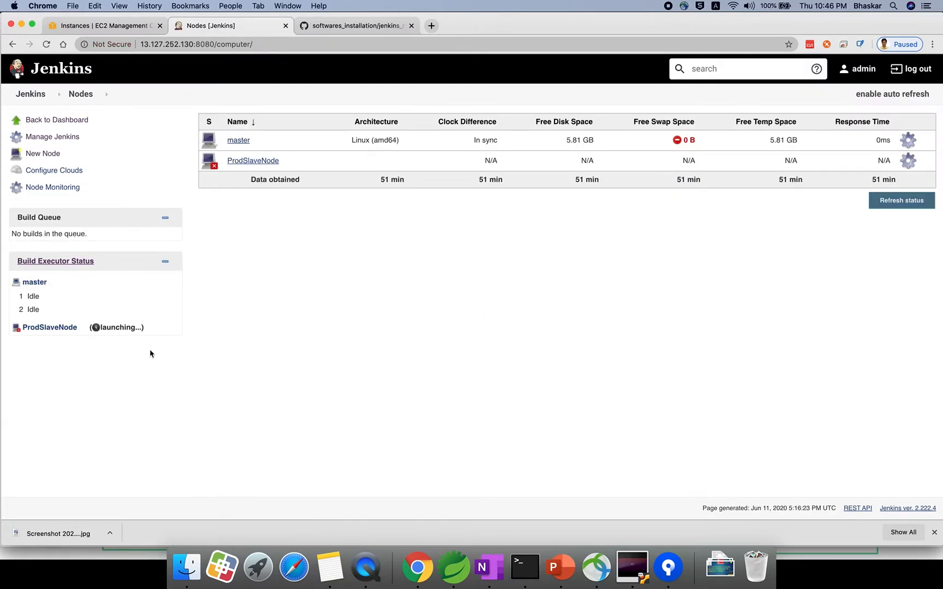
Open ProdSlaveNode's log and examine its SSH connection, authentication, remote environment and final agent status lines
left_click(242, 160)
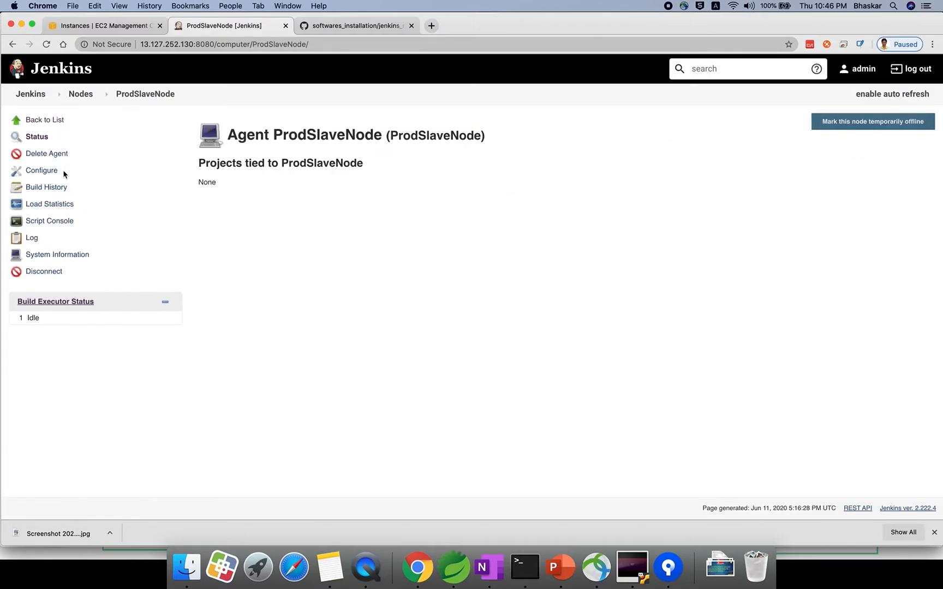
left_click(33, 238)
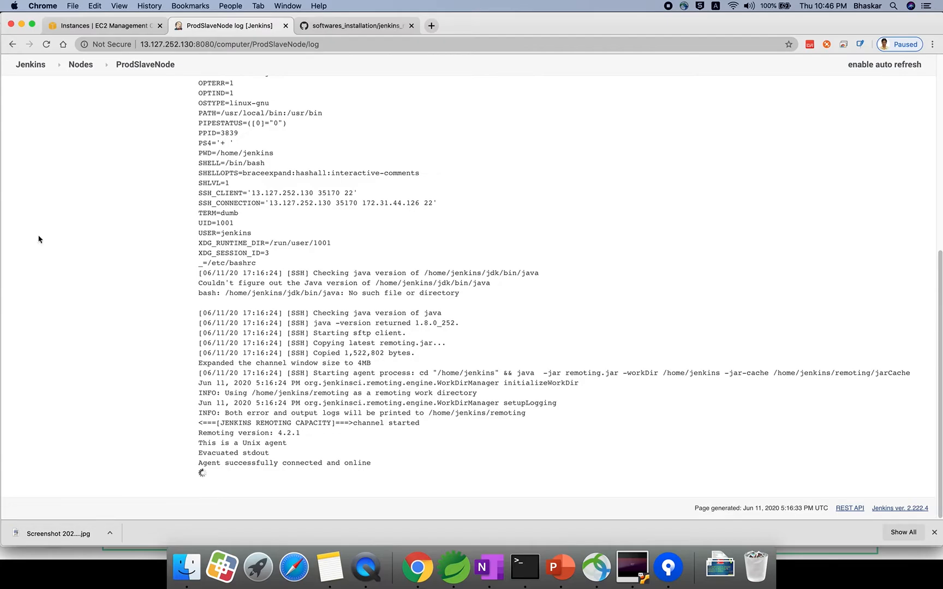
scroll(358, 300, "up", 10)
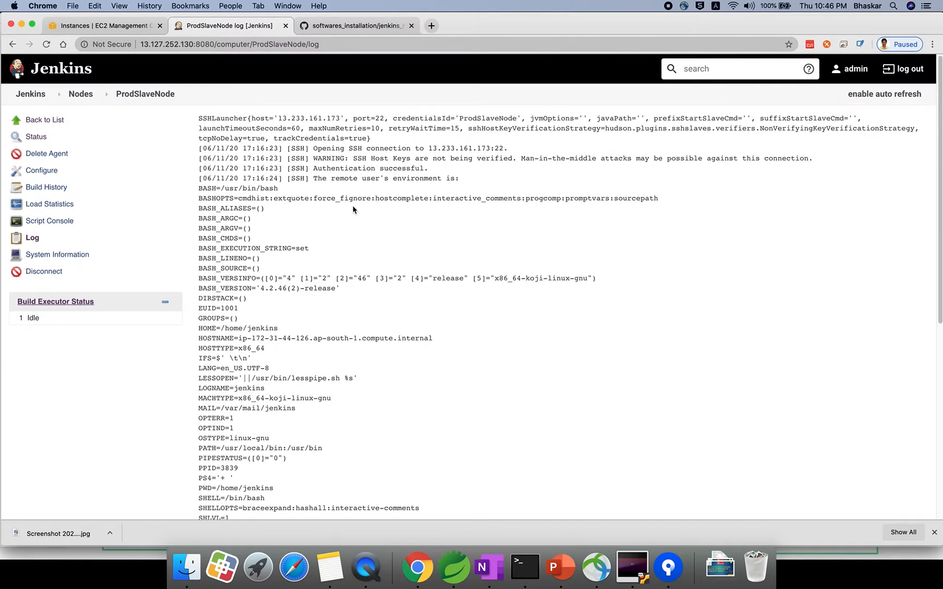
left_click_drag(316, 147, 502, 144)
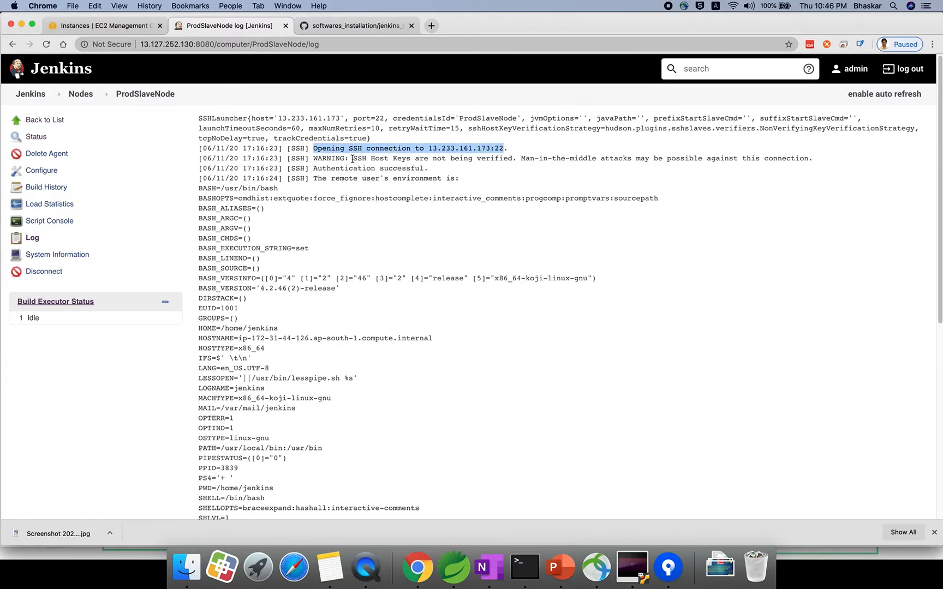
double_click(323, 159)
left_click_drag(315, 167, 431, 169)
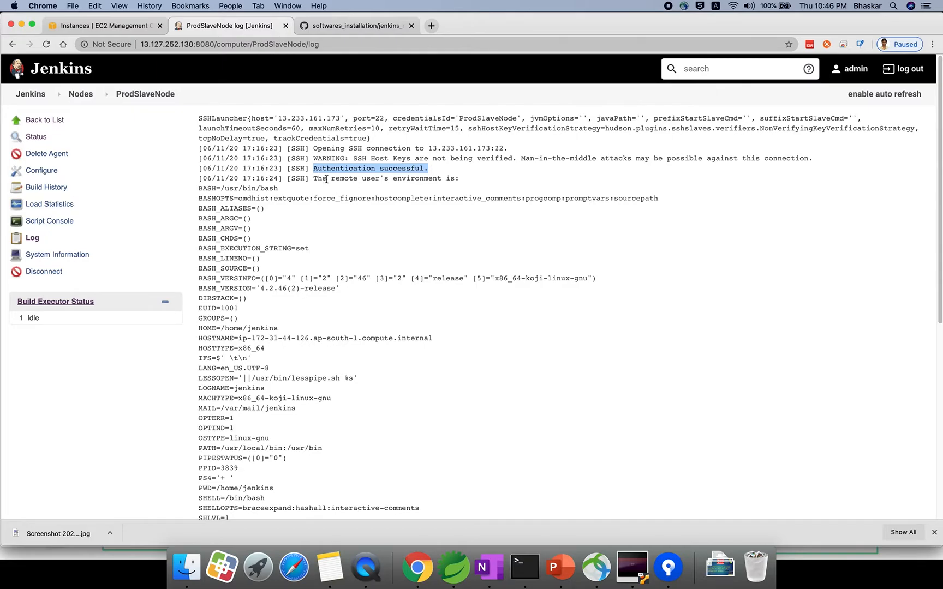
left_click(326, 179)
left_click_drag(313, 178, 459, 178)
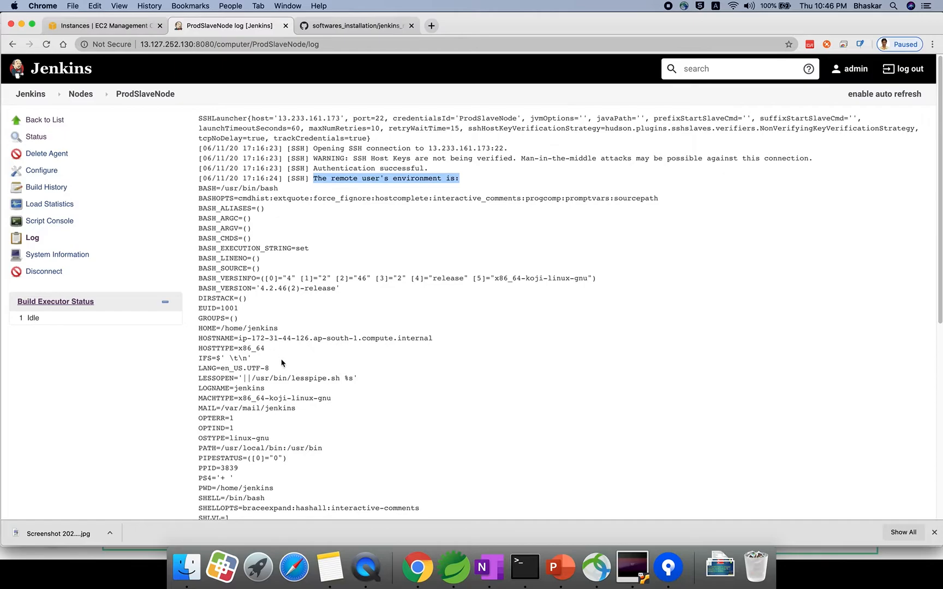
scroll(280, 358, "down", 10)
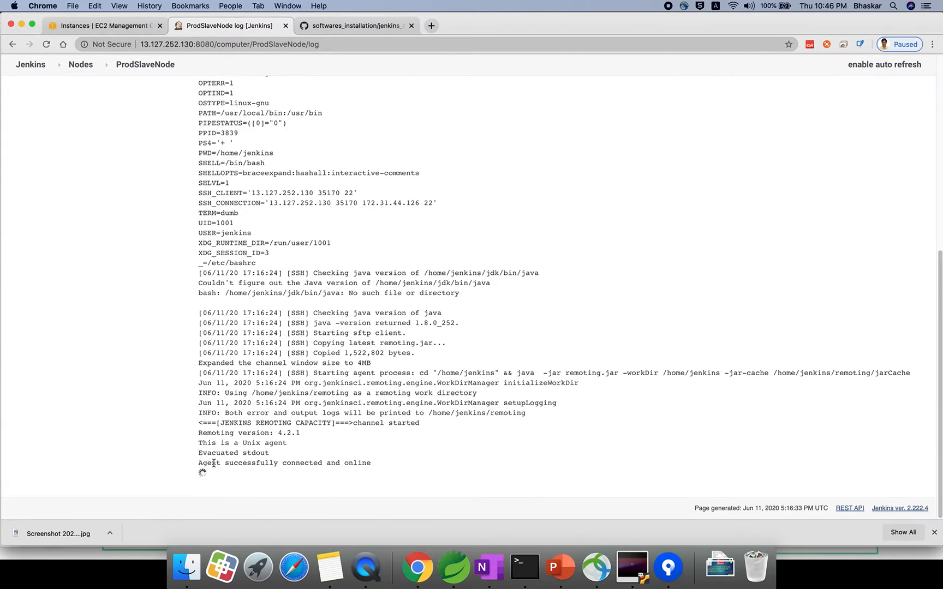
left_click_drag(200, 467, 381, 465)
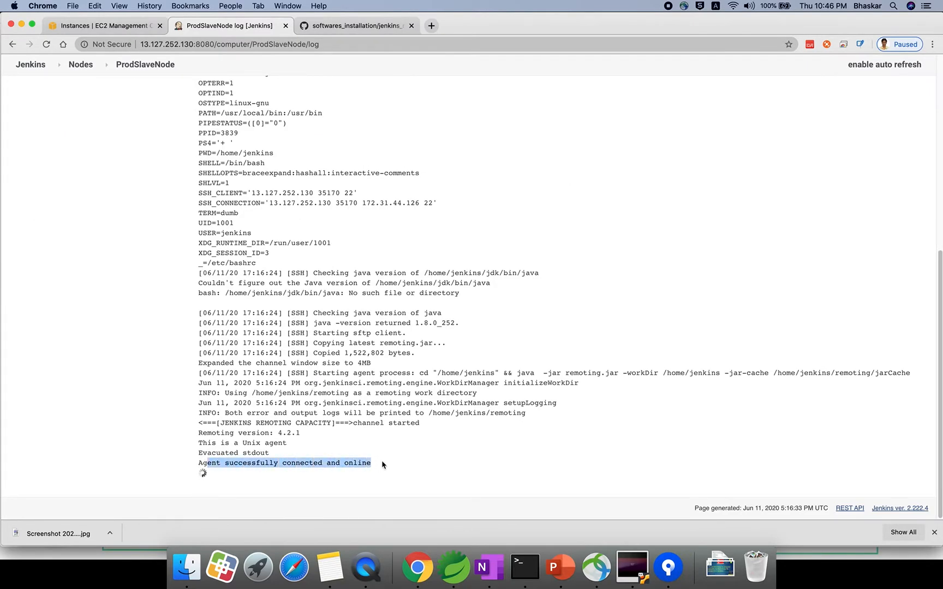
left_click(385, 464)
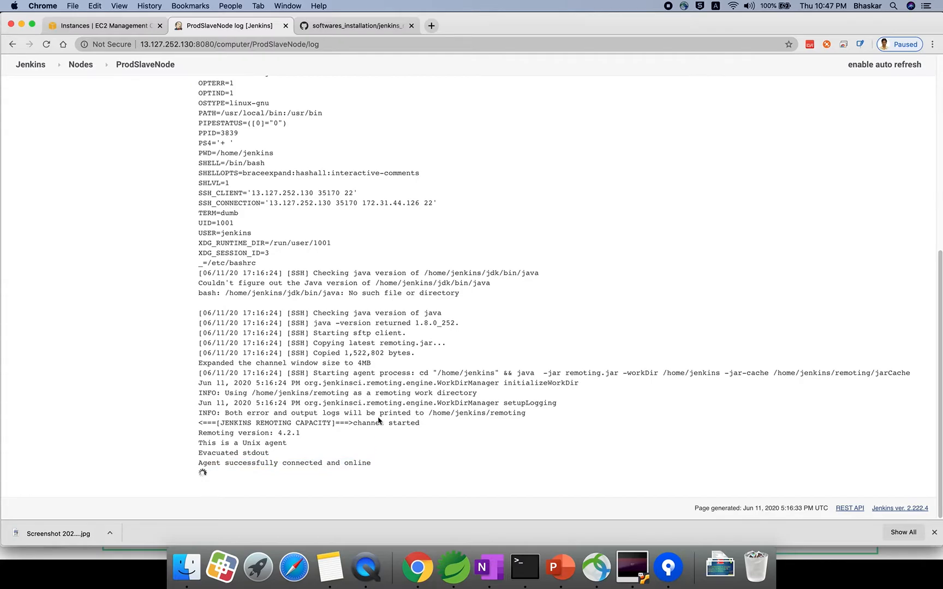
Switch to Terminal, move up from .ssh to the jenkins user's home directory and clear the screen
left_click(525, 567)
left_click(375, 432)
type("cd ..")
key("Return")
type("cd")
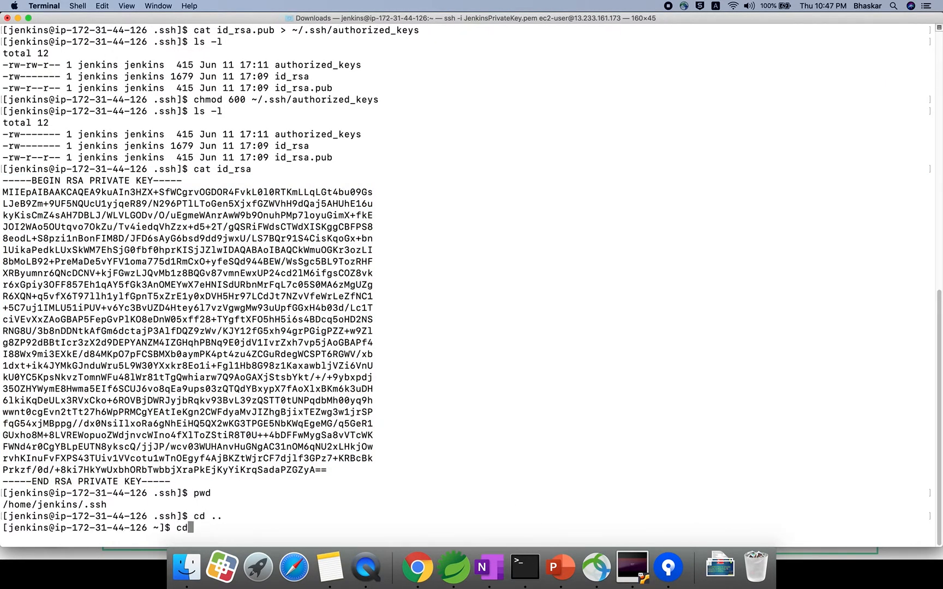
key("BackSpace")
type("lear")
key("Return")
Print the working directory and list the files in the jenkins home directory with pwd and ls
type("pw")
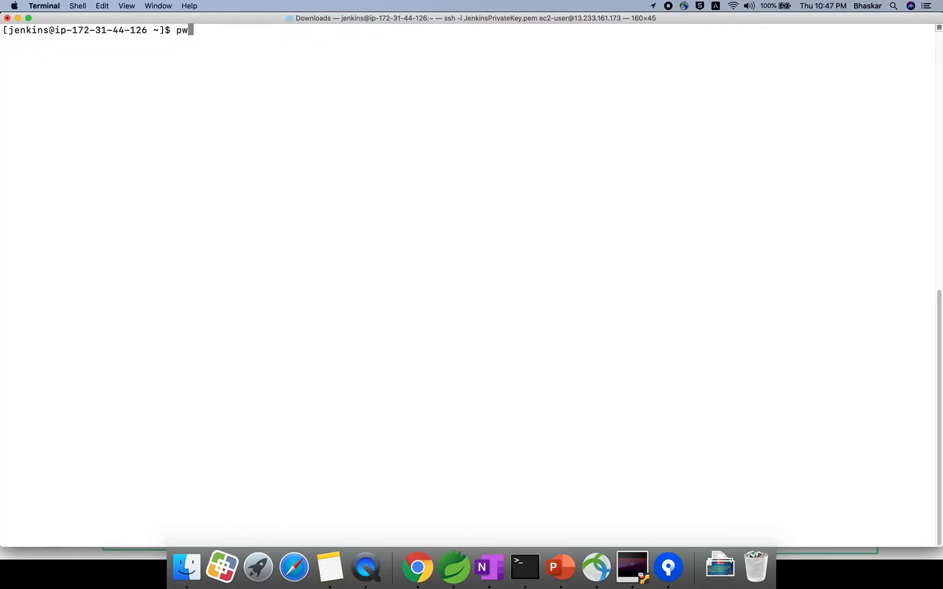
type("d")
key("Return")
type("ls")
key("Return")
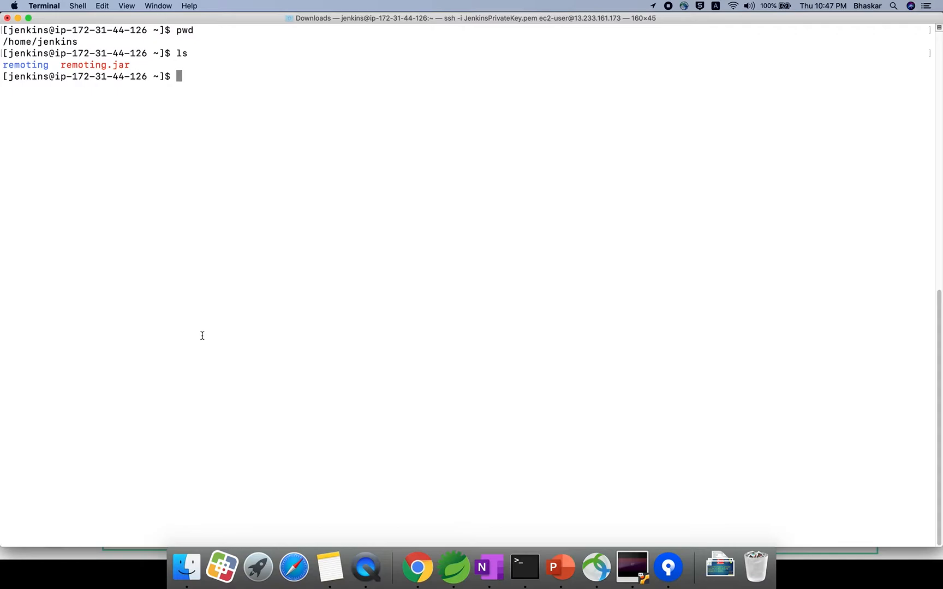
double_click(14, 64)
double_click(62, 65)
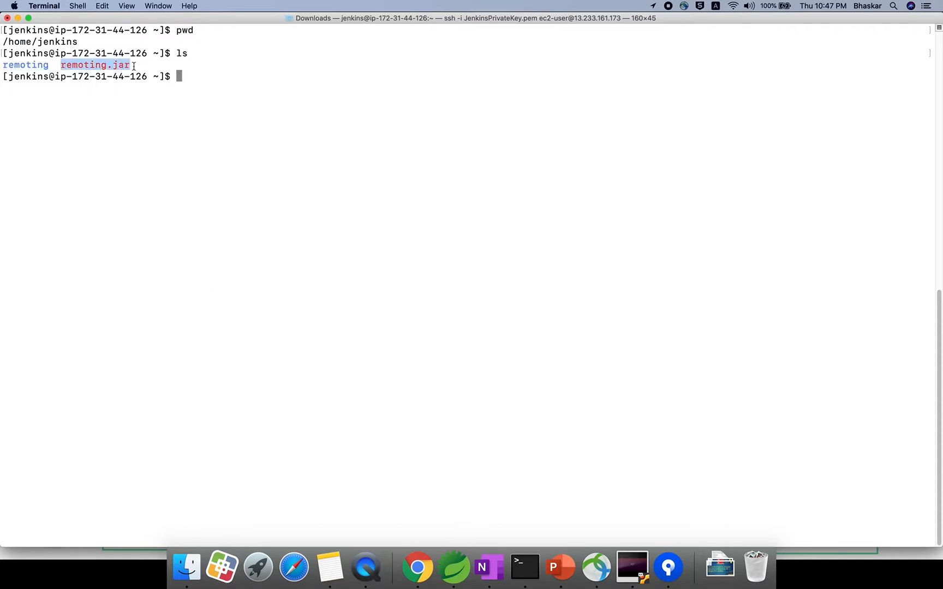
left_click(198, 78)
List the home directory with ls -tl and check the timestamps of remoting and remoting.jar
type("ls -tl")
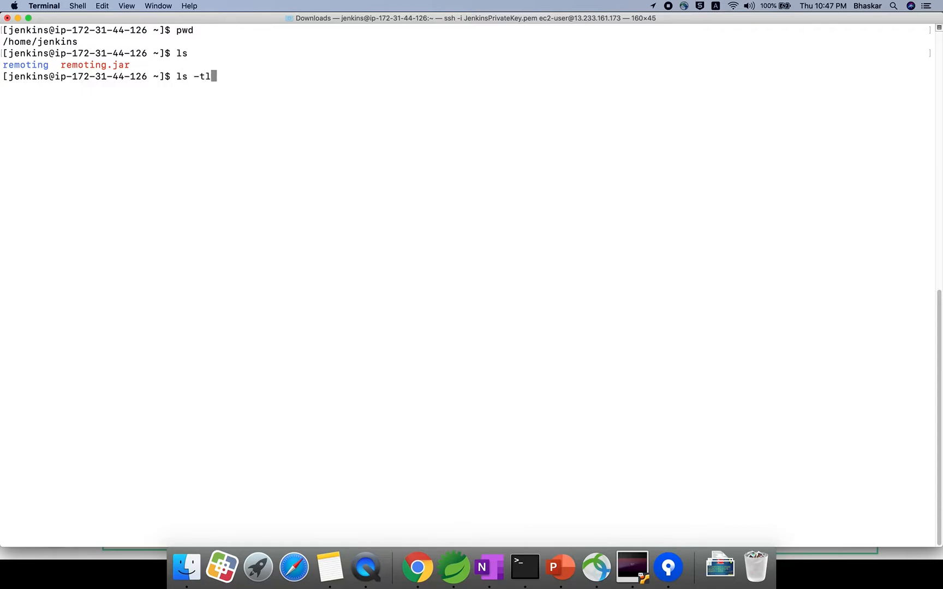
key("Return")
left_click_drag(256, 99, 272, 99)
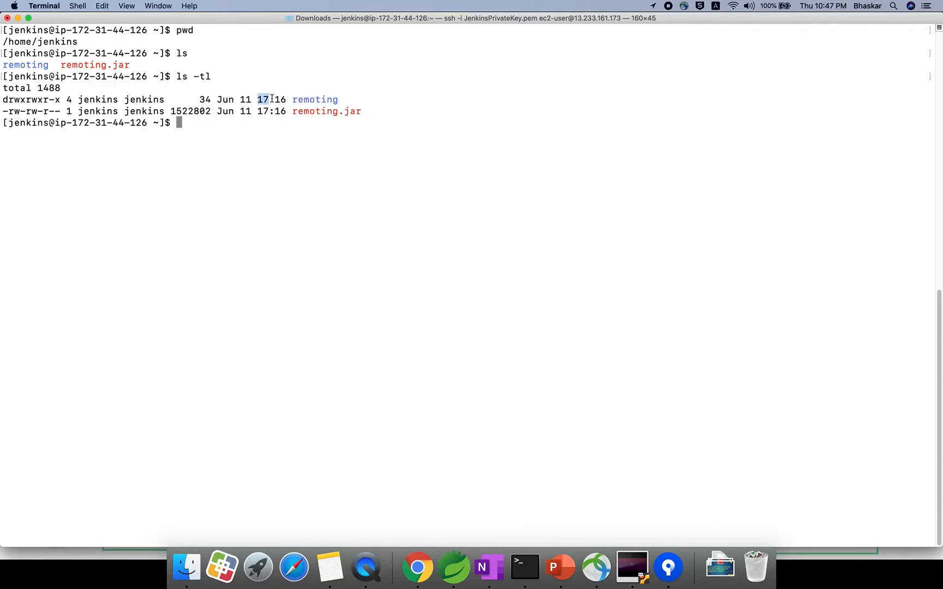
triple_click(332, 112)
left_click(284, 127)
Switch back to Jenkins in Chrome and check ProdSlaveNode in the nodes list and the existing jobs on the dashboard
left_click(418, 567)
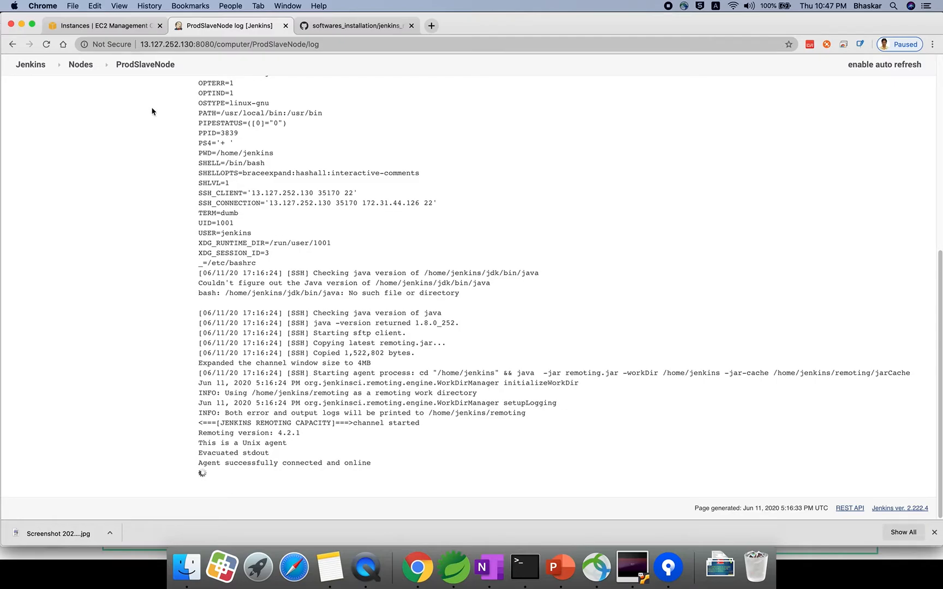
scroll(249, 255, "up", 10)
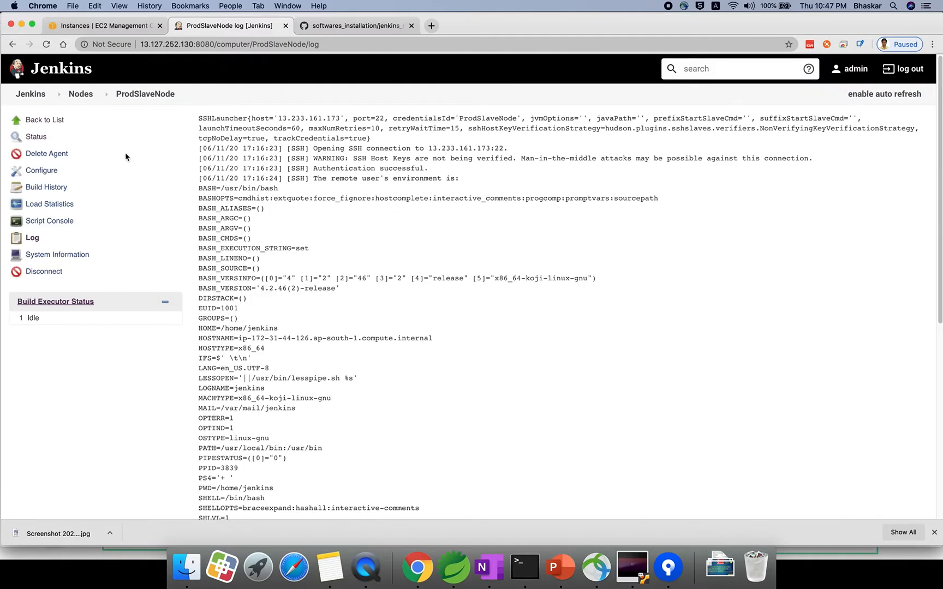
left_click(80, 94)
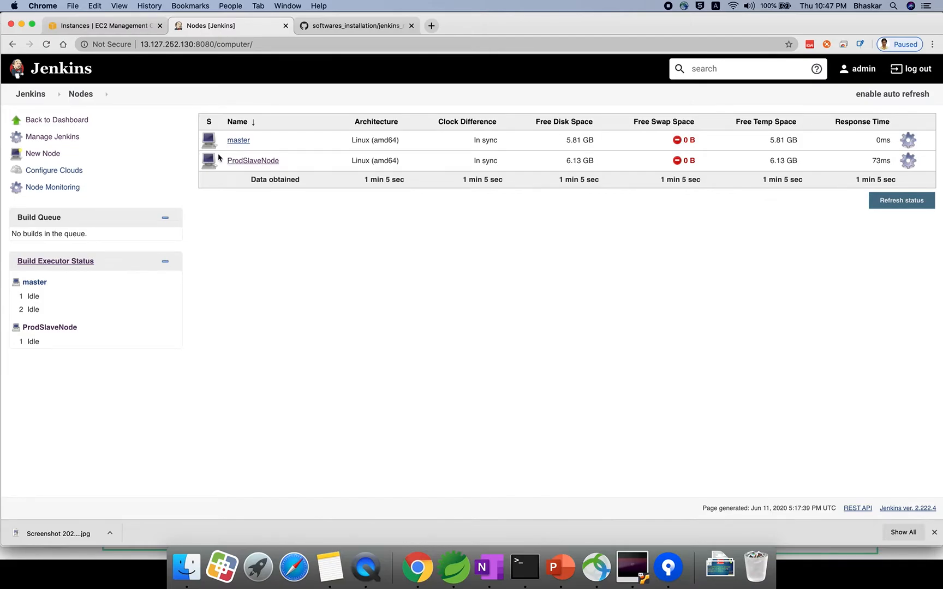
left_click(31, 97)
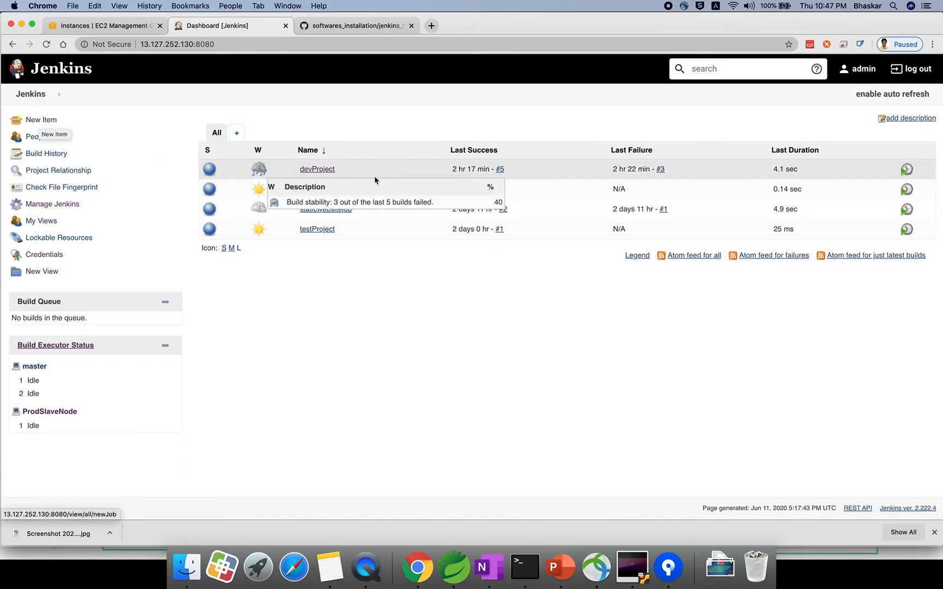
left_click_drag(340, 171, 299, 172)
left_click(329, 329)
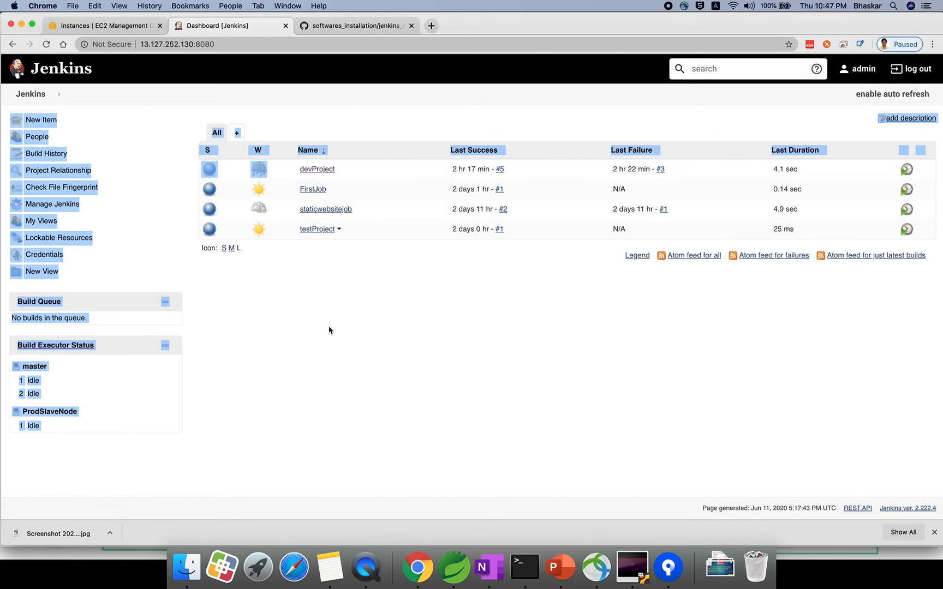
Start a new Jenkins item named ProdProject and choose Freestyle project as its type
left_click(48, 123)
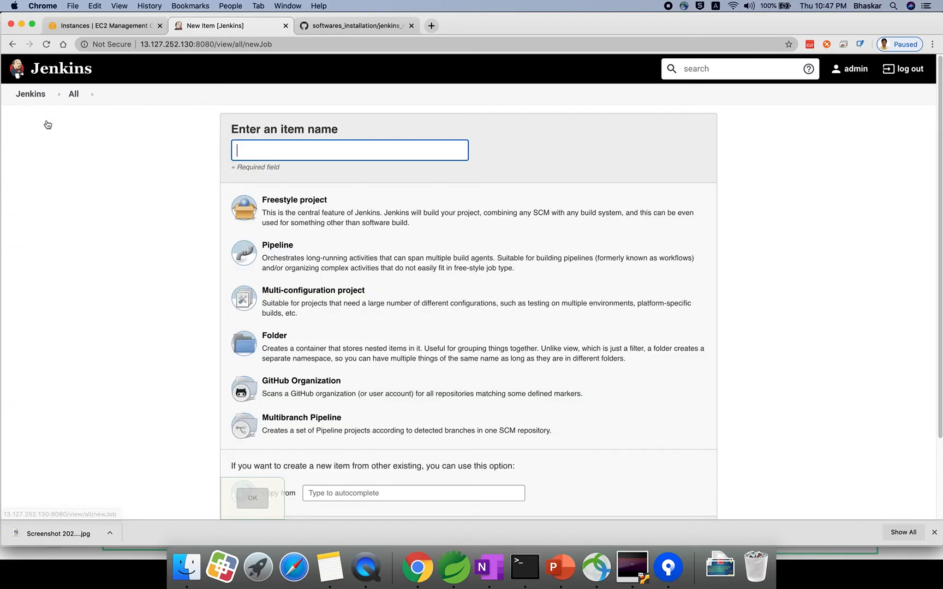
type("ProdProject")
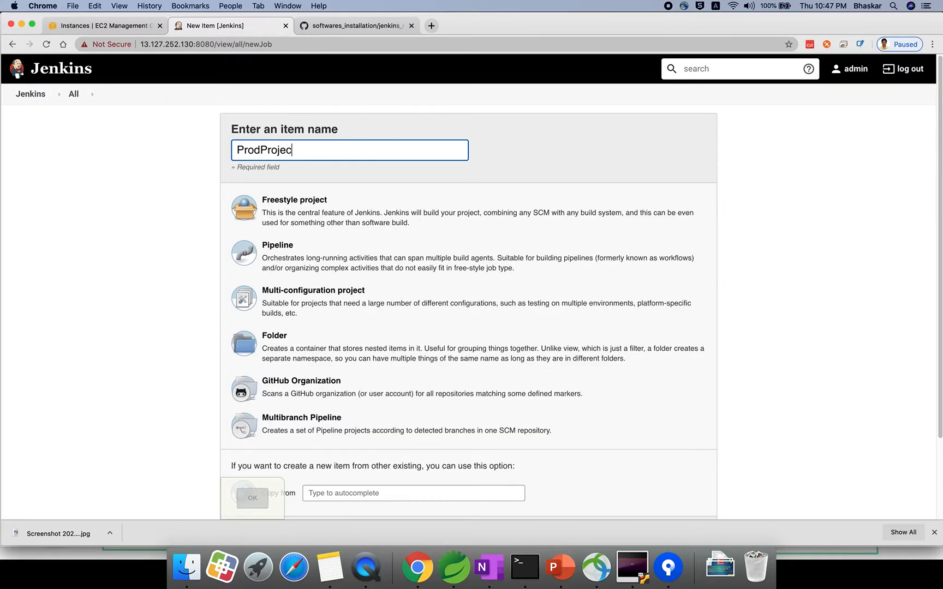
left_click(311, 221)
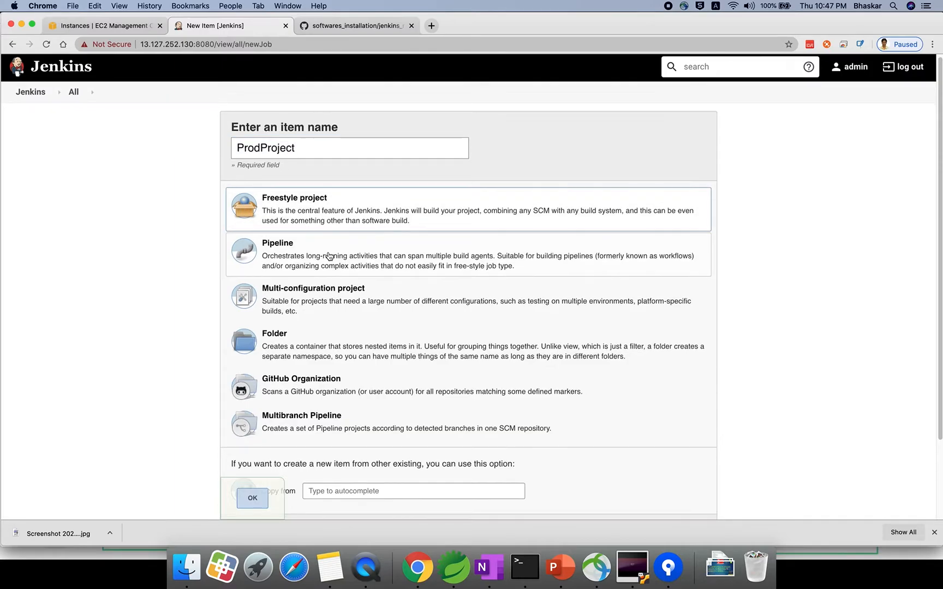
scroll(322, 273, "down", 2)
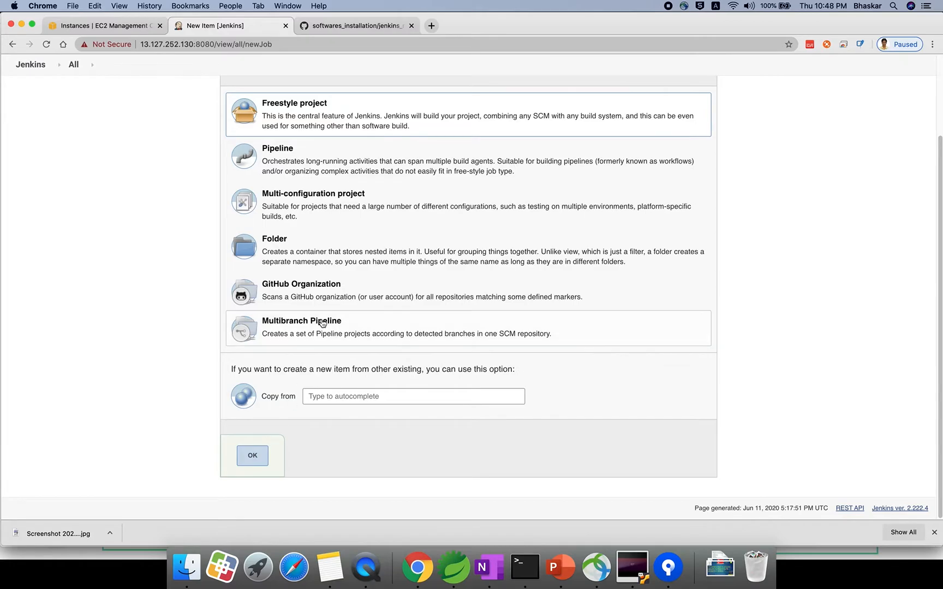
scroll(316, 294, "up", 2)
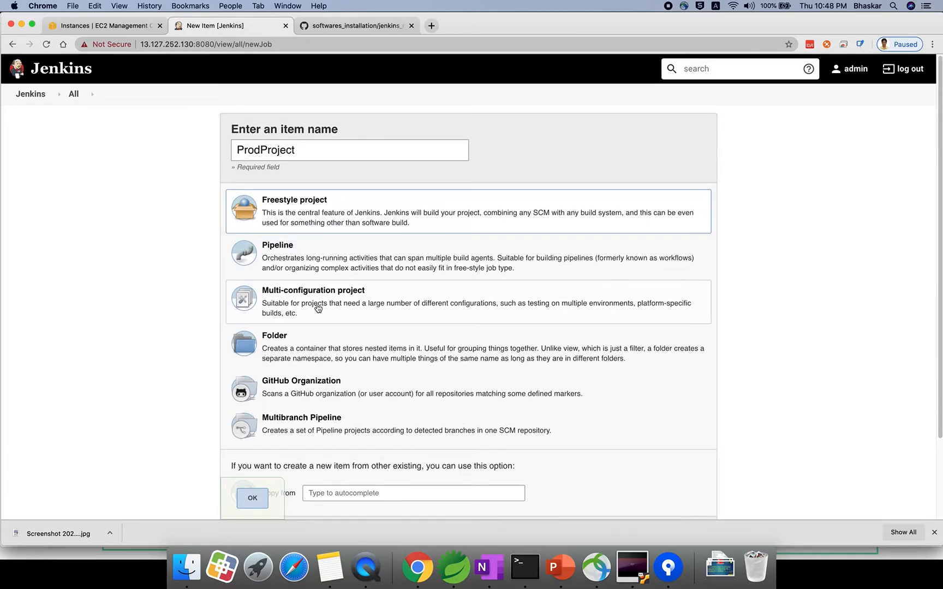
Set devProject as the existing item to copy from and create ProdProject
scroll(318, 301, "down", 2)
left_click(333, 396)
type("dev")
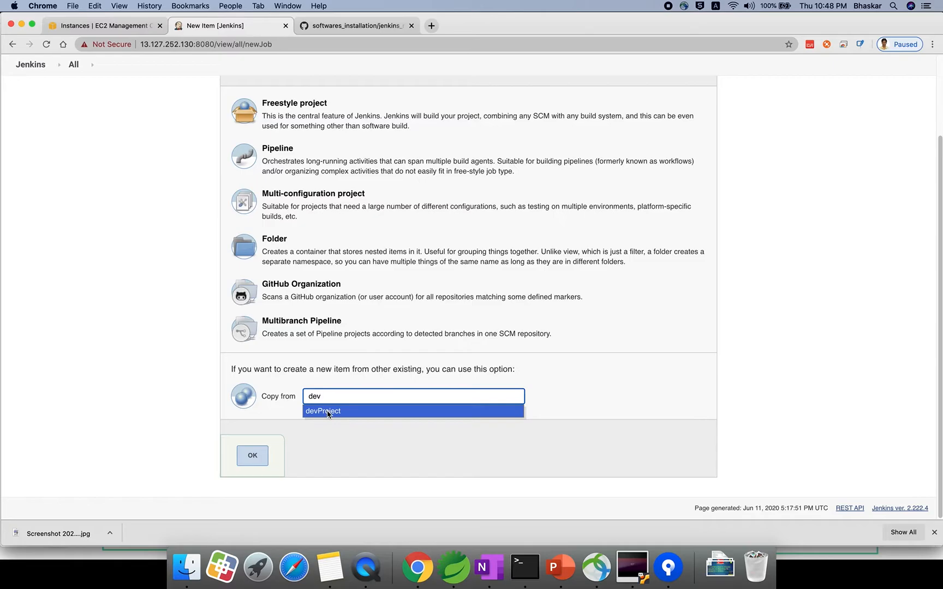
left_click(328, 413)
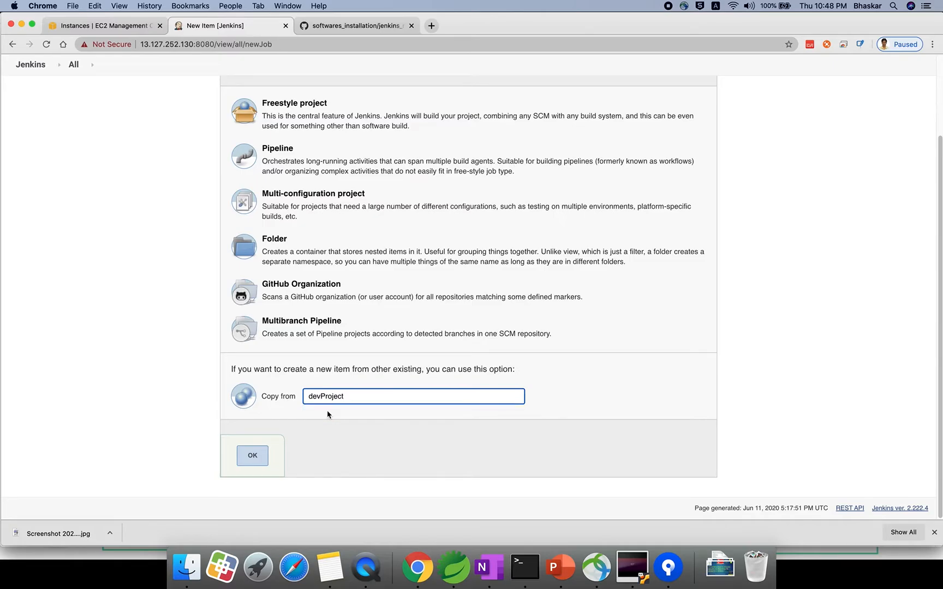
scroll(385, 411, "up", 2)
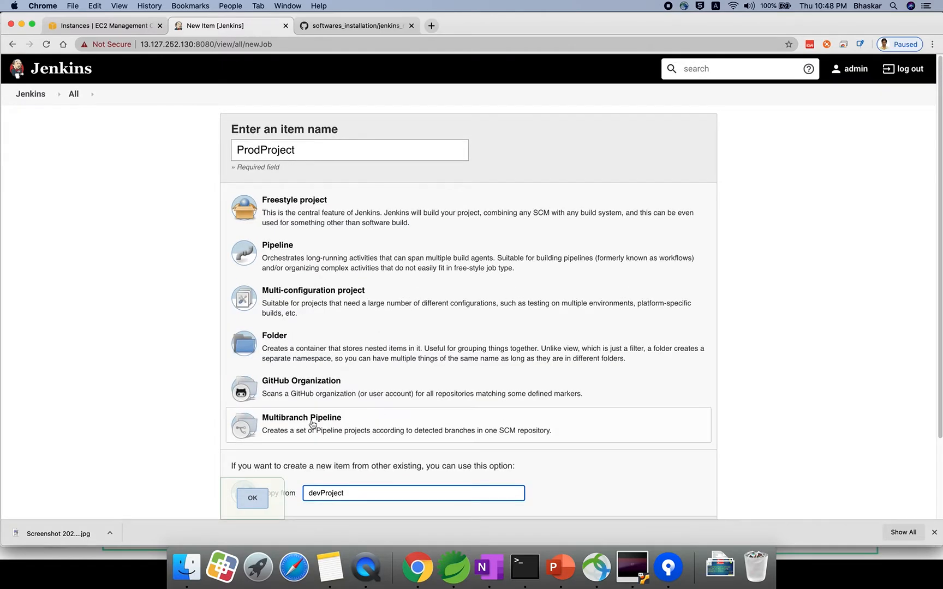
scroll(347, 301, "down", 2)
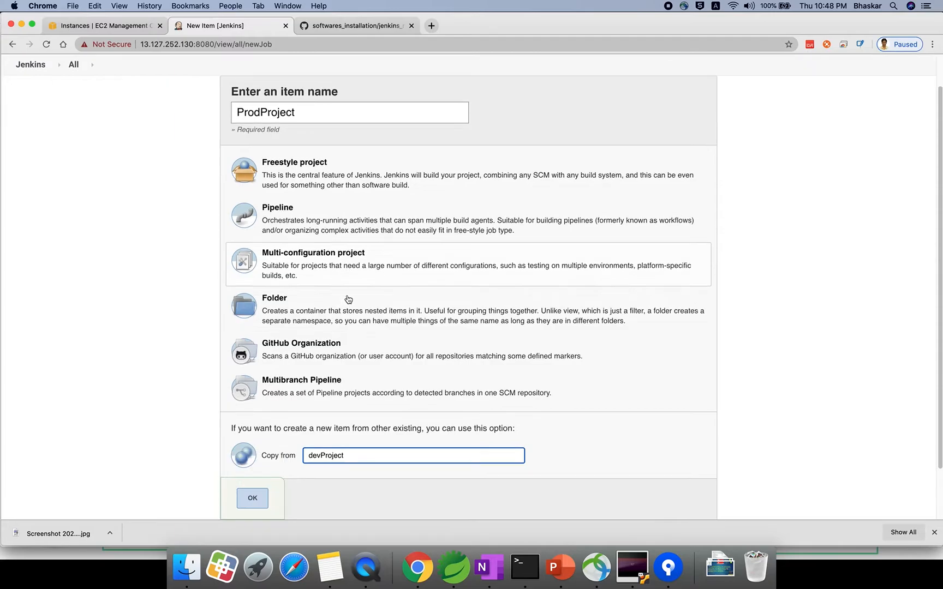
left_click(256, 456)
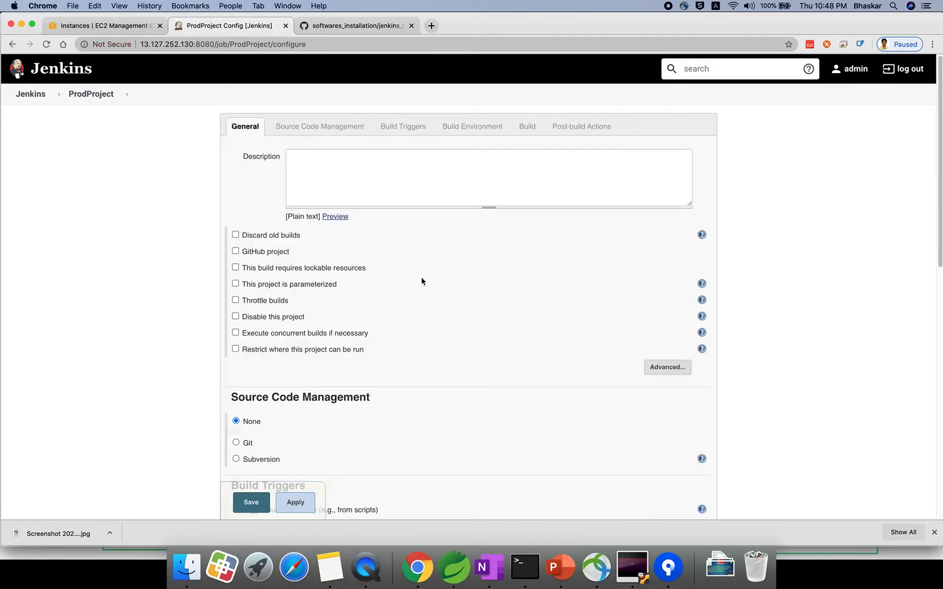
Enter "Prod Deployment" as the description of ProdProject
left_click(336, 170)
type("P")
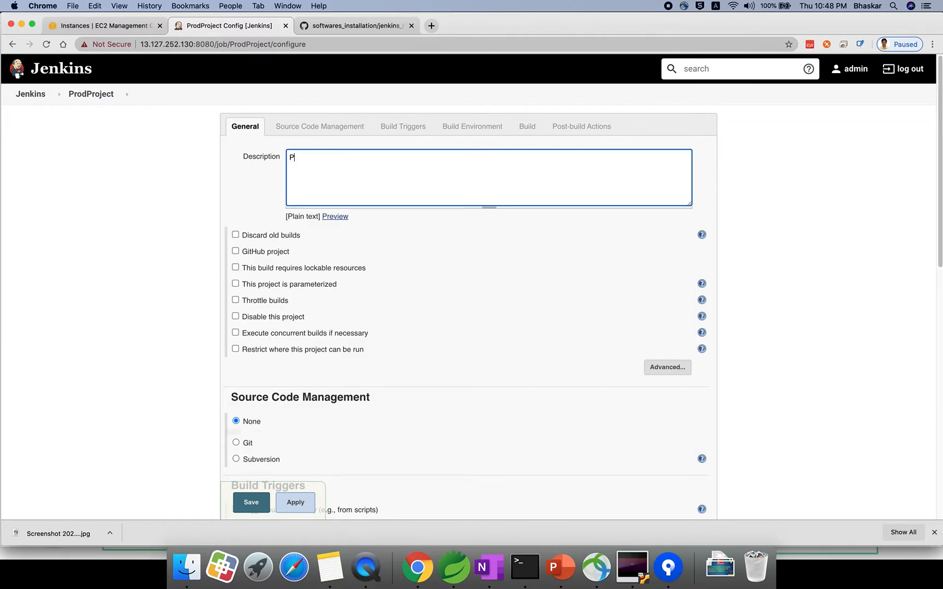
type("rod Dep")
scroll(352, 376, "down", 3)
scroll(384, 361, "down", 2)
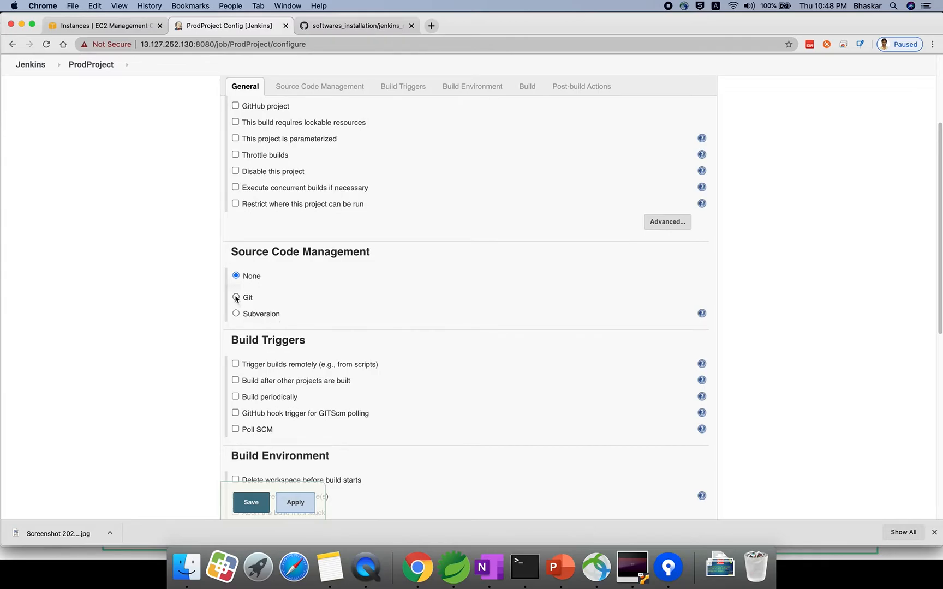
left_click(236, 298)
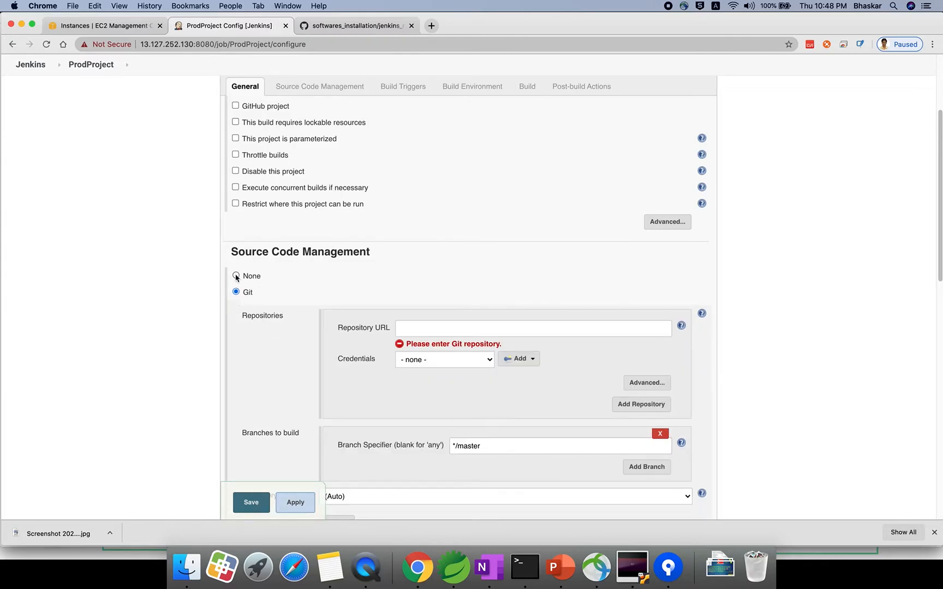
left_click(236, 276)
Review the Execute shell build commands, including the httpd restart and the lines removing /var/www contents
scroll(328, 342, "down", 5)
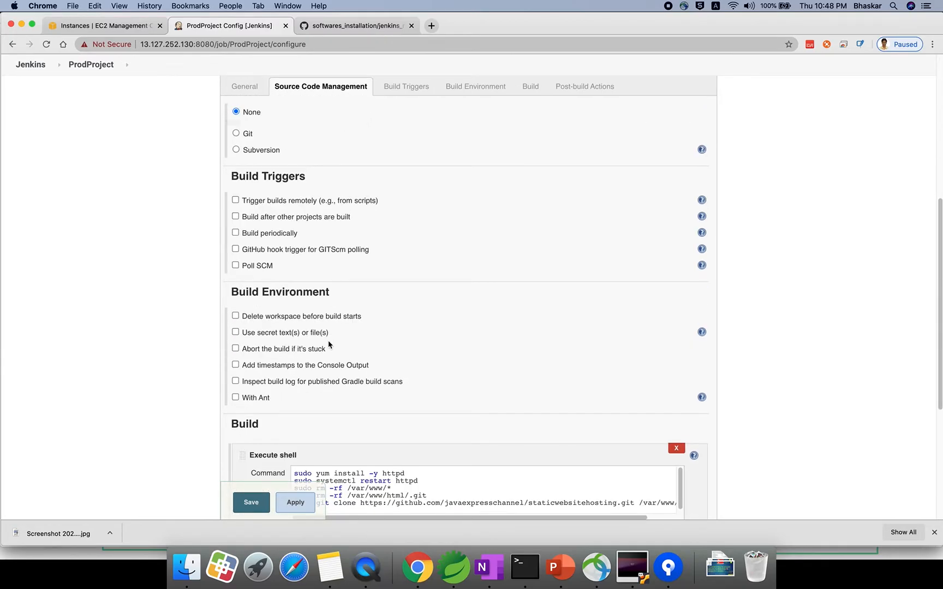
scroll(328, 341, "down", 6)
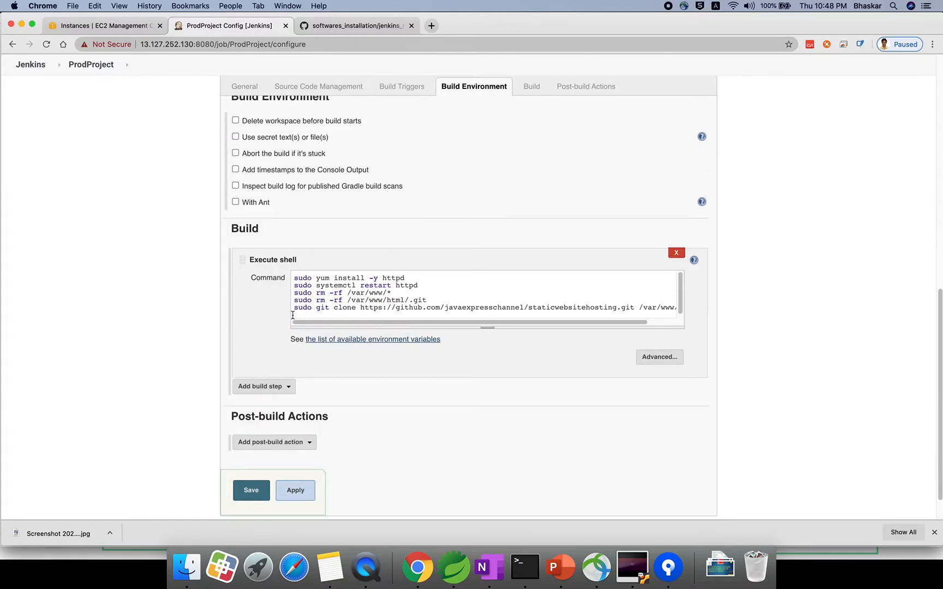
mouse_move(296, 278)
left_mouse_down()
mouse_move(410, 279)
mouse_move(297, 282)
left_mouse_up()
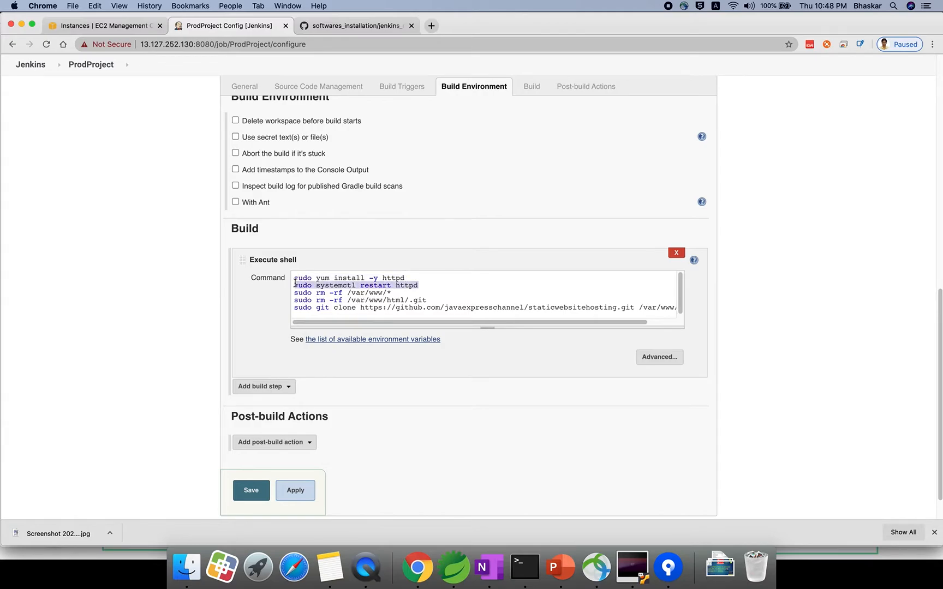
left_click(402, 285)
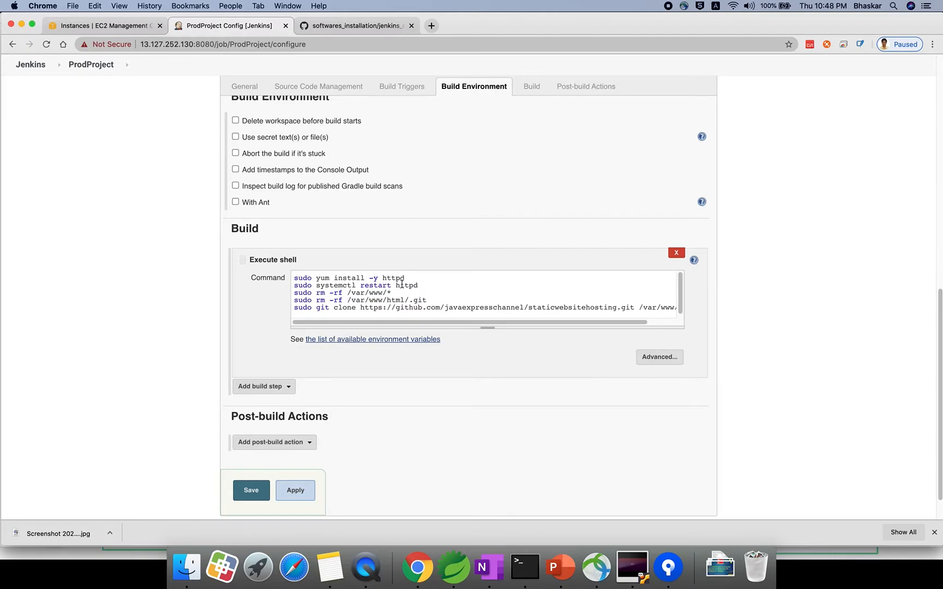
left_click_drag(432, 299, 294, 291)
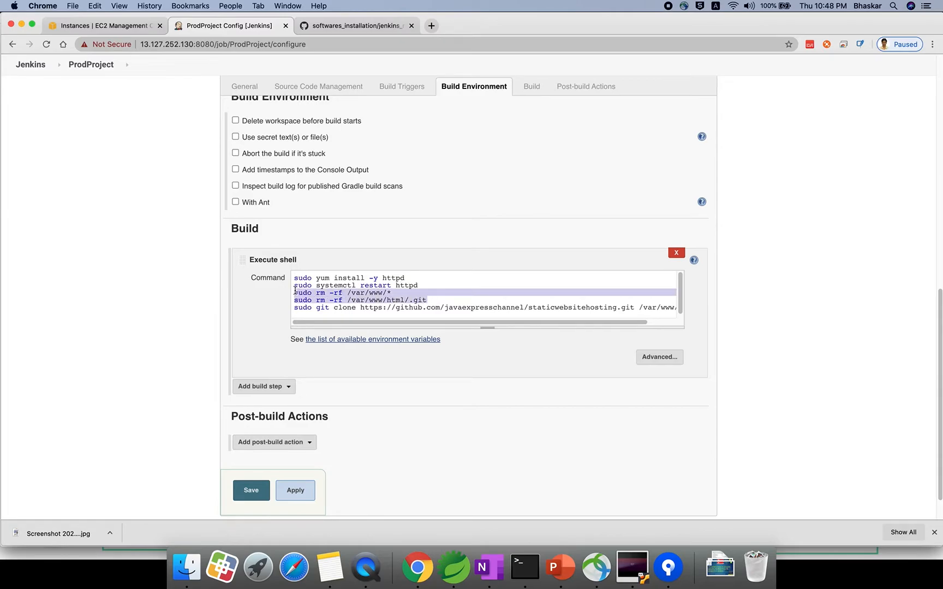
left_click(355, 306)
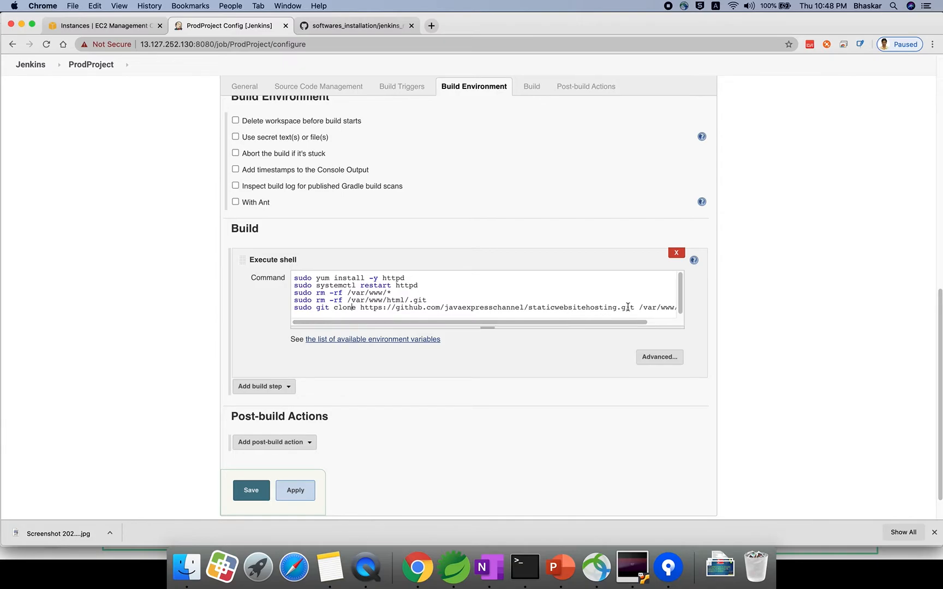
Copy the staticwebsitehosting.git repository URL from the git clone command and open it in a new browser tab
left_click_drag(636, 307, 360, 306)
key("super+c")
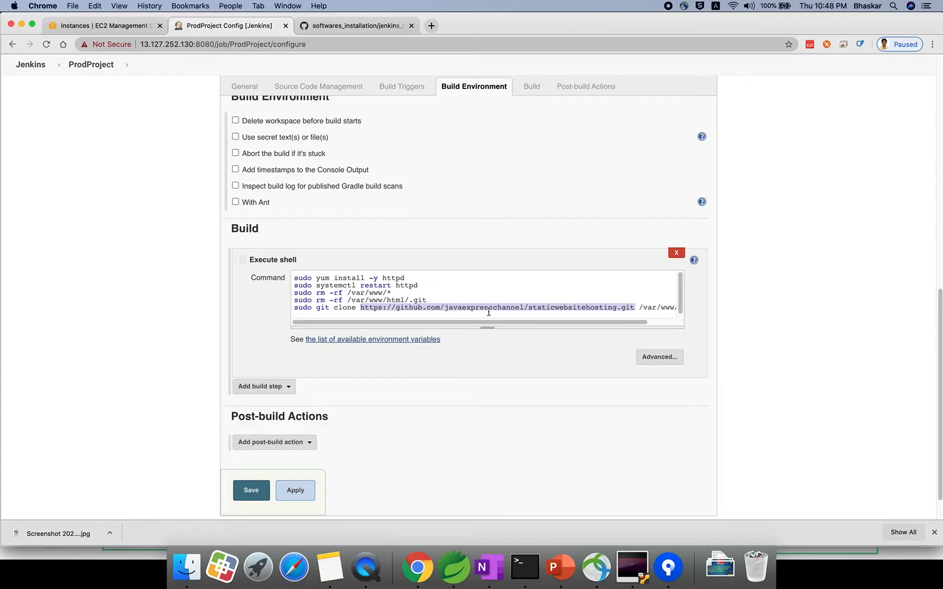
left_click(431, 26)
key("super+v")
key("Return")
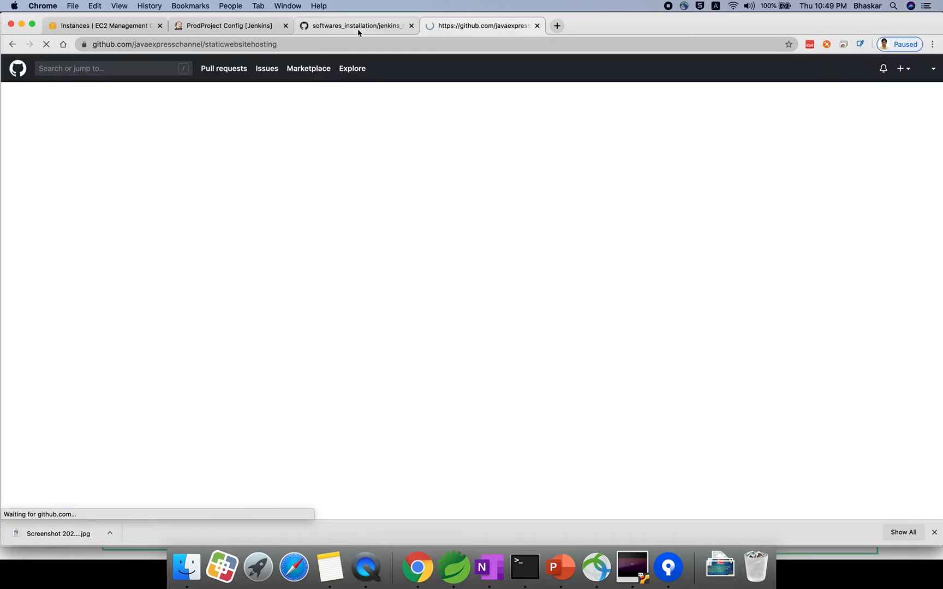
Go from the softwares_installation page to the javaexpresschannel profile, open the staticwebsitehosting repository and look over its files
left_click(357, 28)
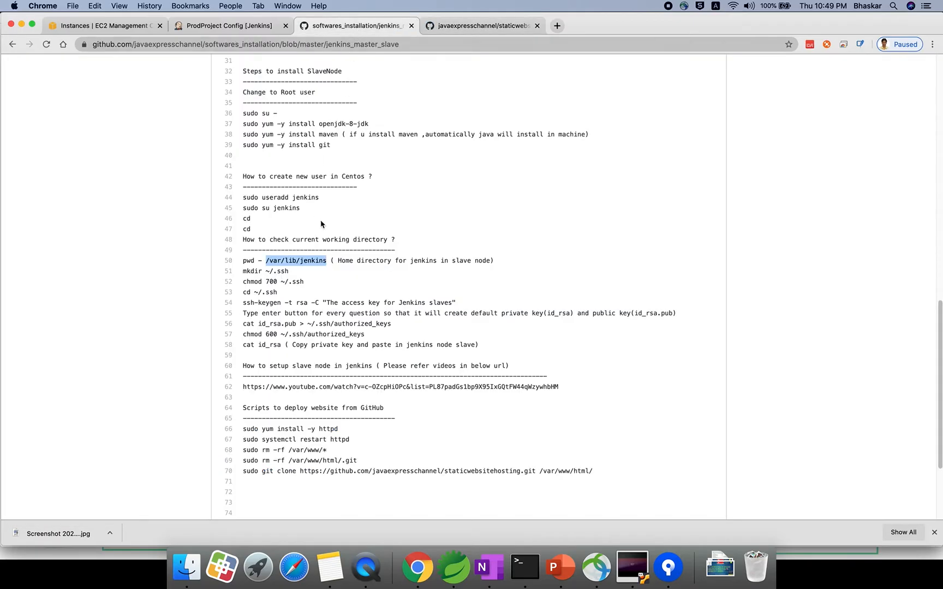
scroll(341, 242, "up", 15)
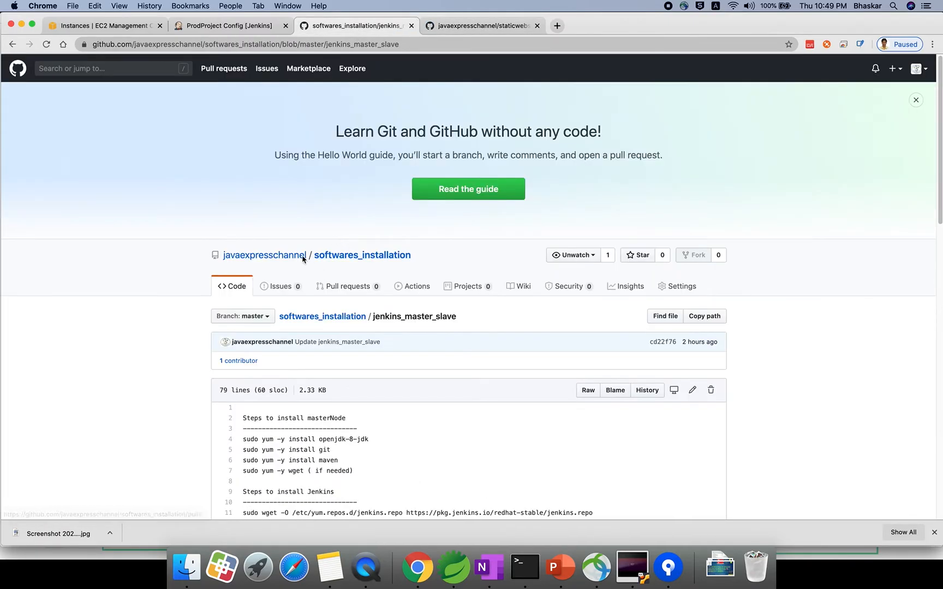
left_click(277, 254)
scroll(361, 230, "down", 2)
scroll(361, 230, "up", 2)
left_click(339, 169)
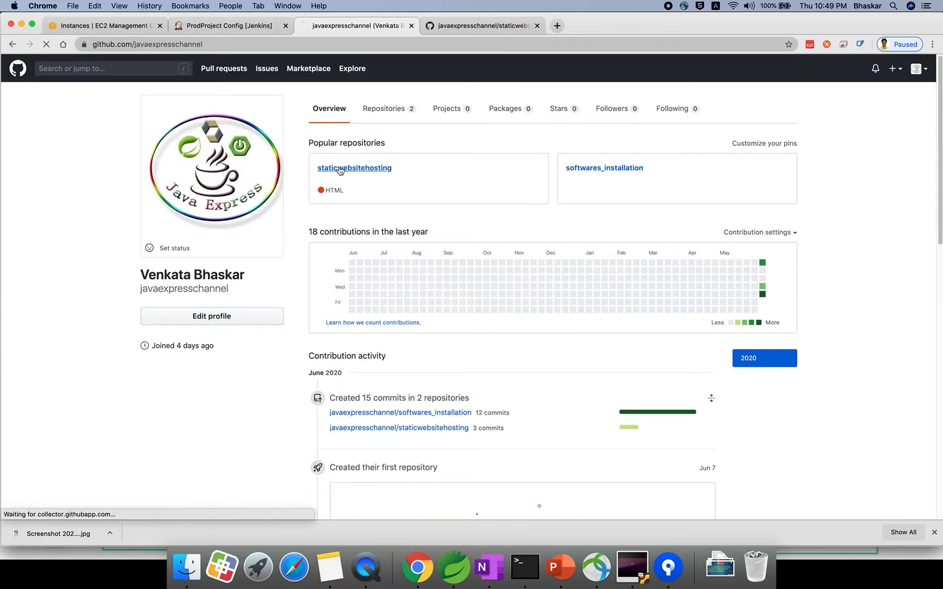
scroll(273, 260, "down", 2)
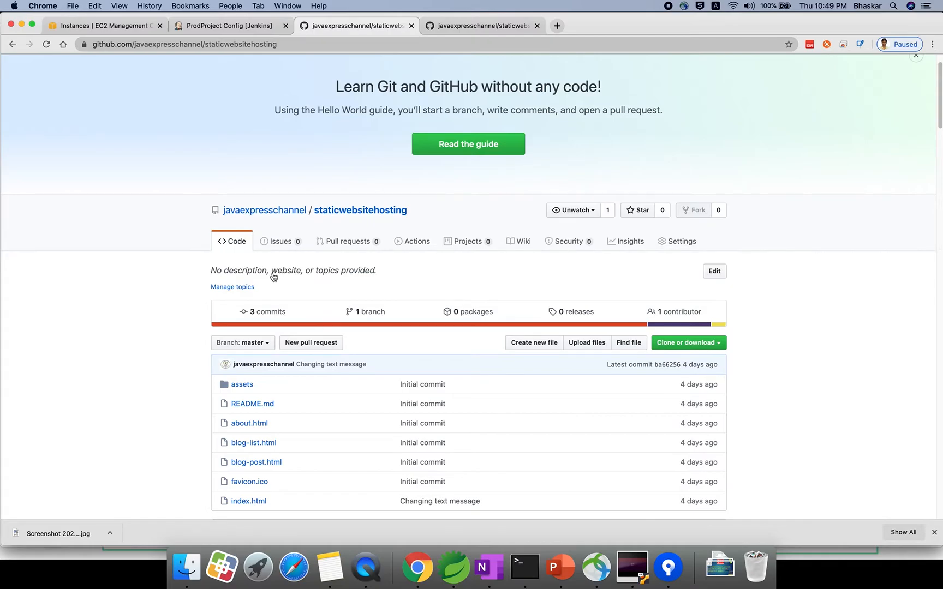
Return to the ProdProject configuration and review its settings from the build commands up to the general section
left_click(261, 25)
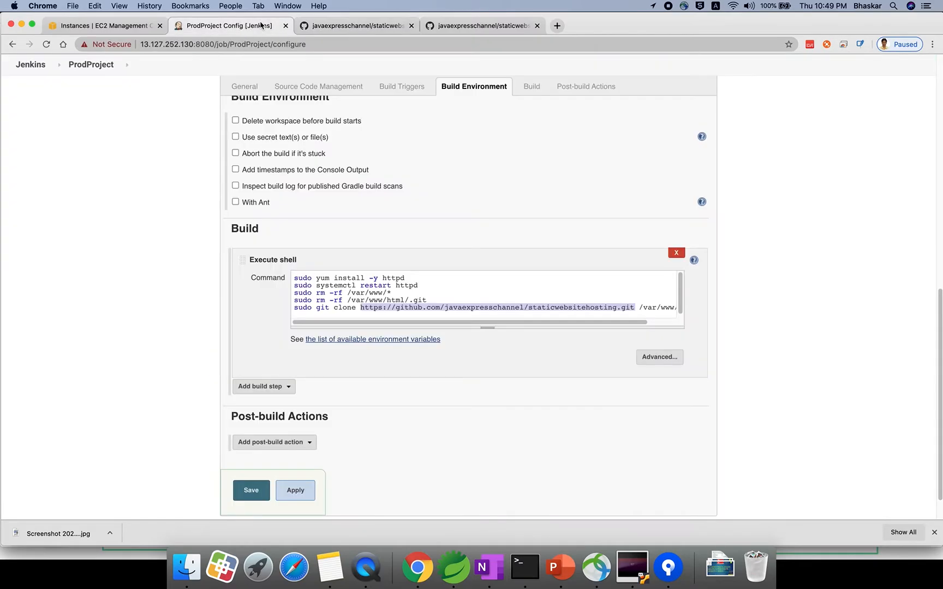
left_click(479, 290)
scroll(390, 361, "down", 2)
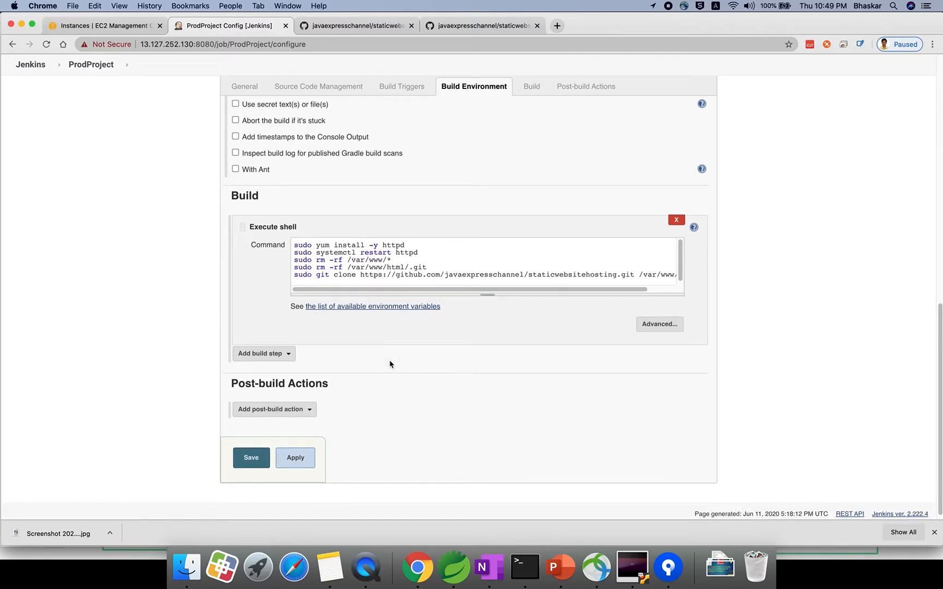
scroll(391, 362, "down", 1)
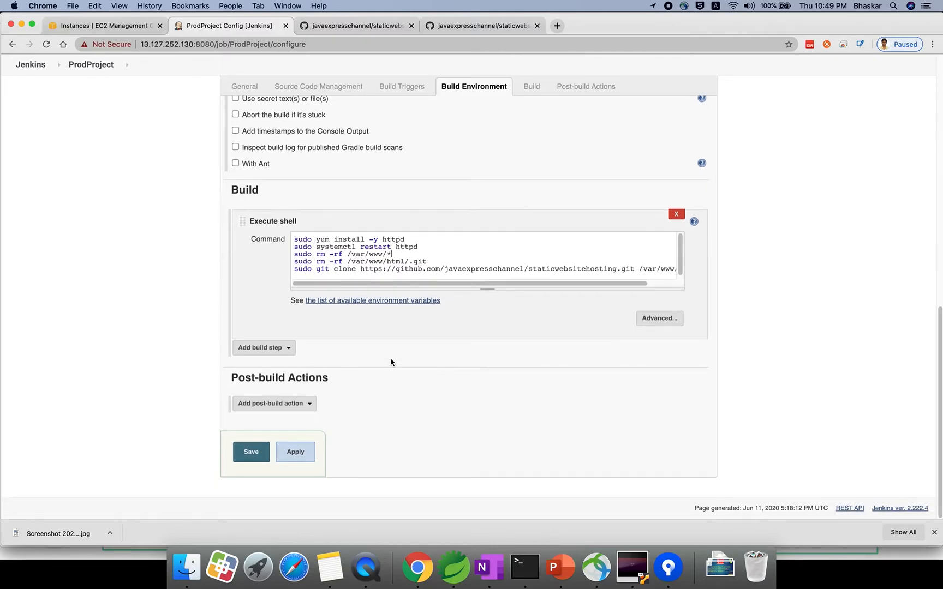
scroll(391, 361, "up", 10)
scroll(402, 399, "down", 10)
scroll(403, 402, "up", 15)
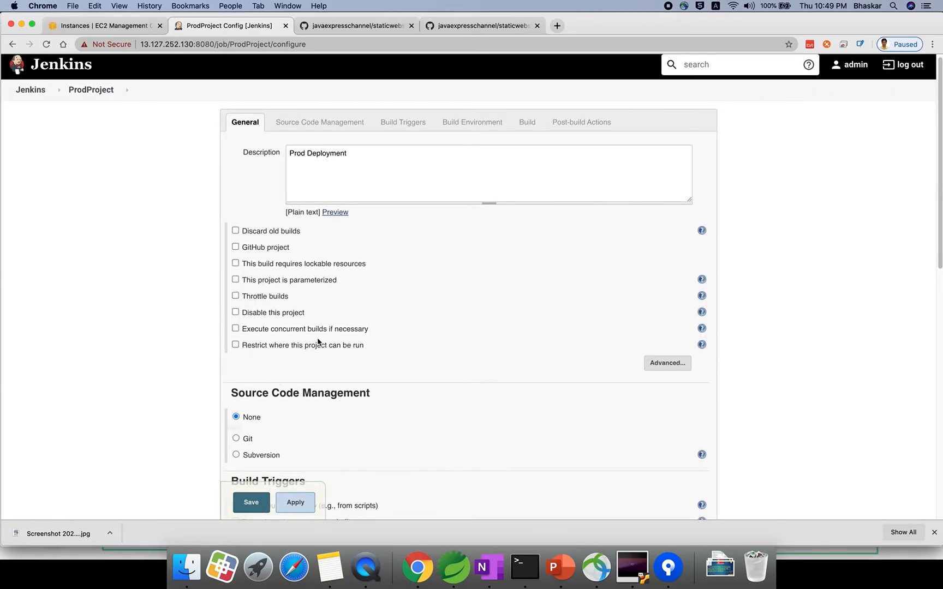
Restrict where ProdProject can be run, with ProdSlaveNode as the label expression
left_click(236, 345)
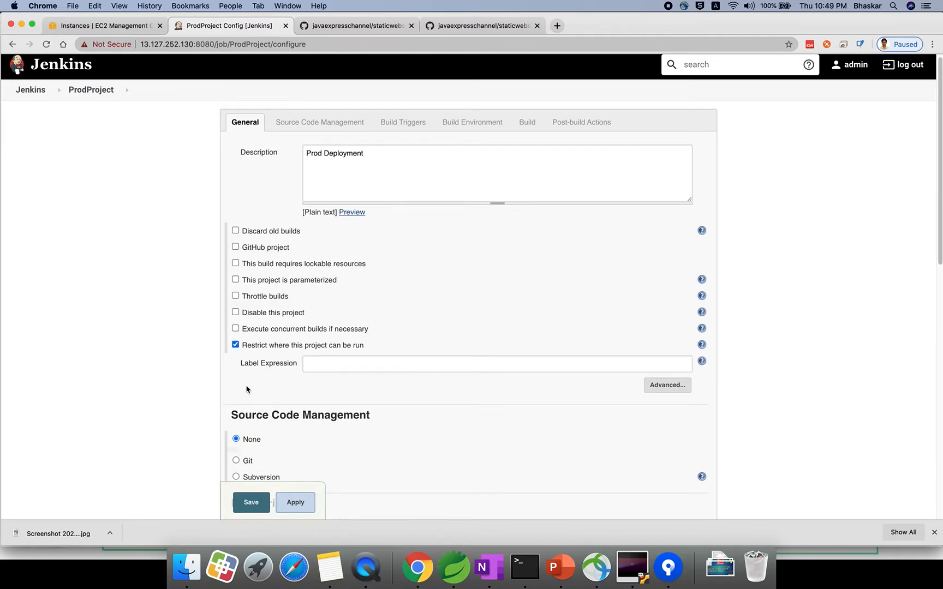
scroll(246, 389, "down", 1)
left_click(309, 352)
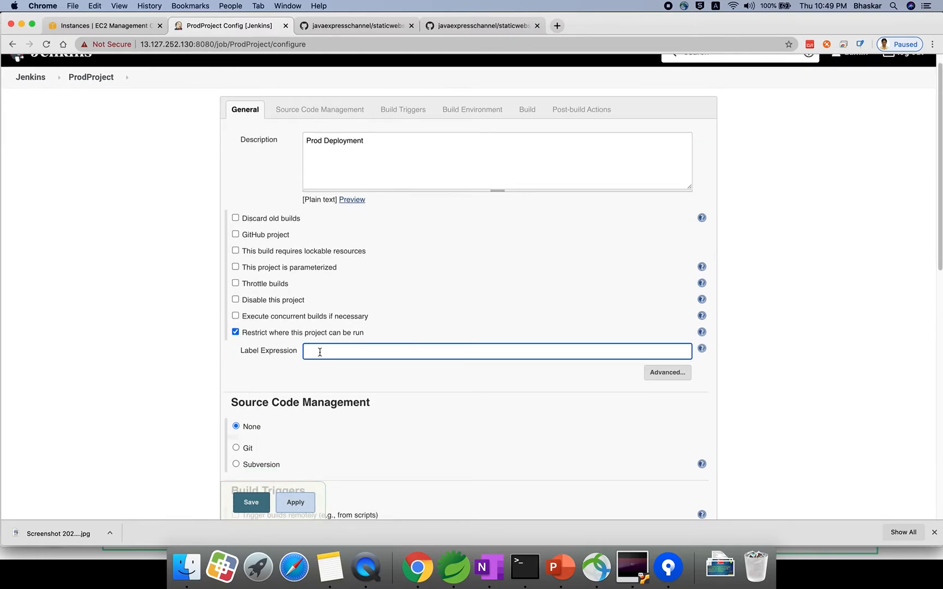
type("pr")
key("BackSpace")
key("BackSpace")
type("Or")
key("BackSpace")
key("BackSpace")
type("Prod")
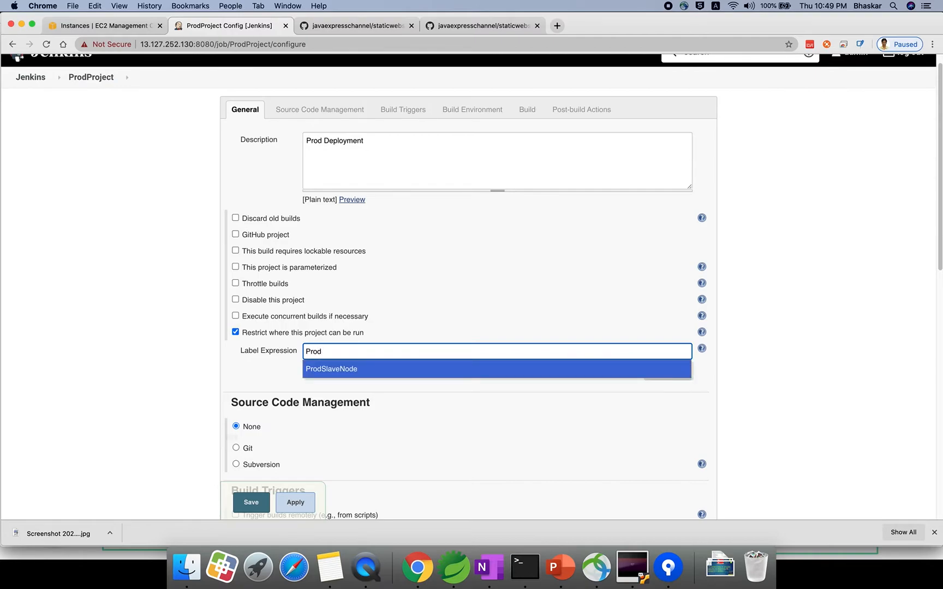
left_click(358, 369)
Check the remaining build settings and save the ProdProject configuration
scroll(377, 402, "down", 1)
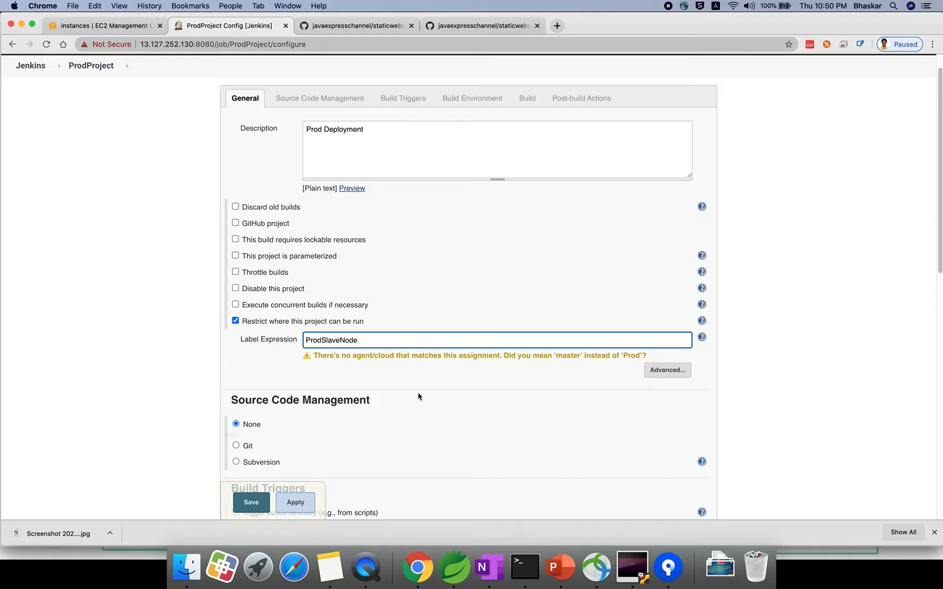
scroll(430, 436, "down", 10)
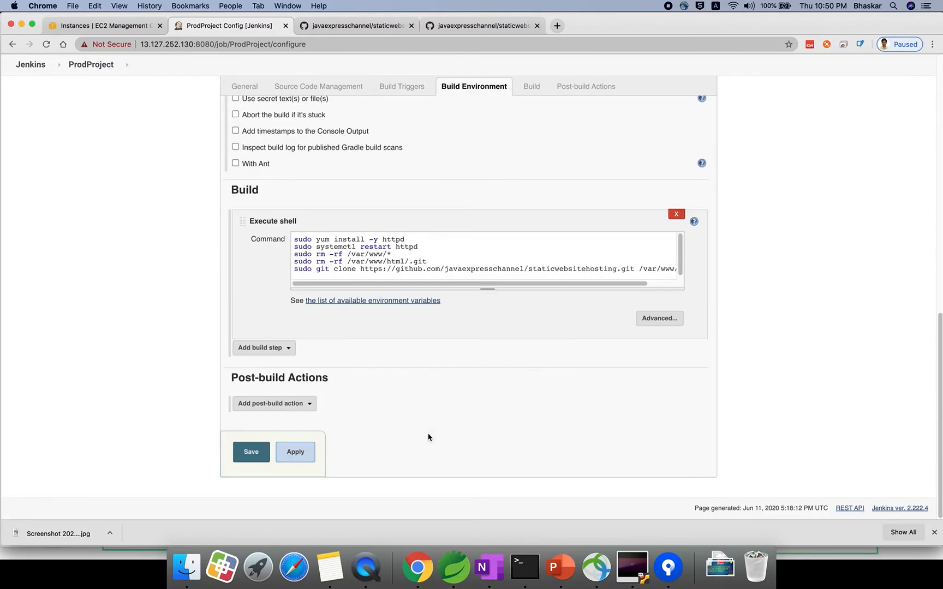
left_click(250, 454)
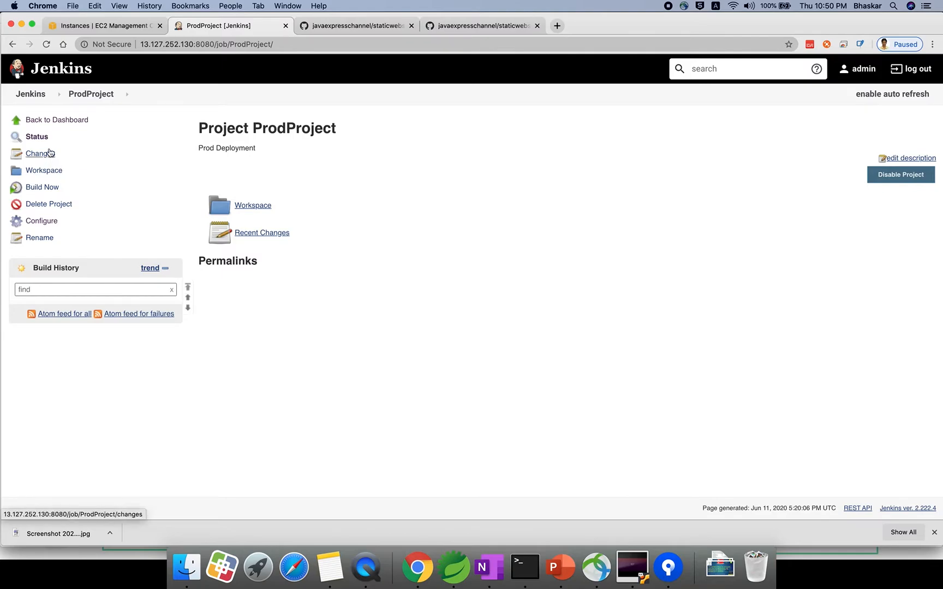
Build ProdProject and open the console output of build #1
left_click(49, 187)
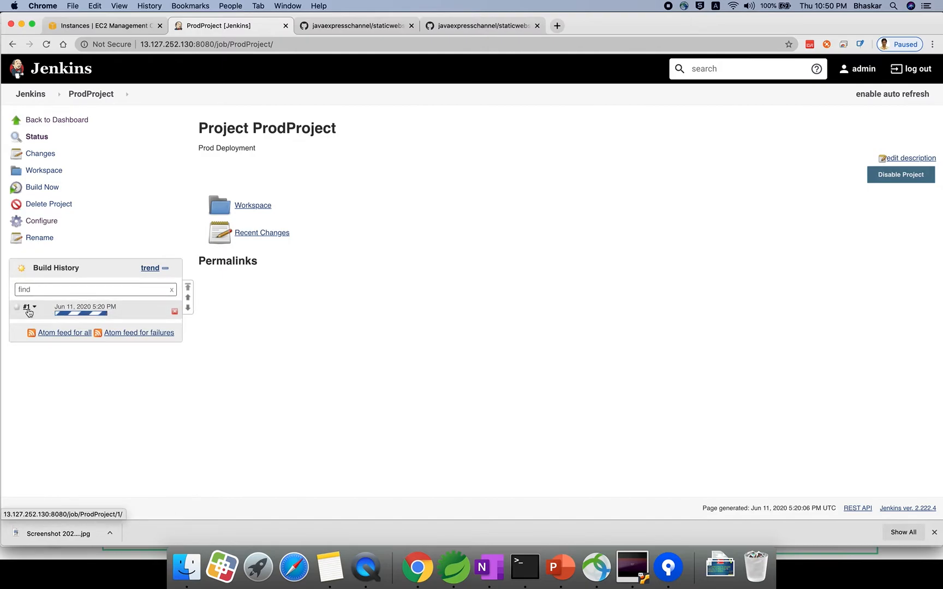
left_click(27, 308)
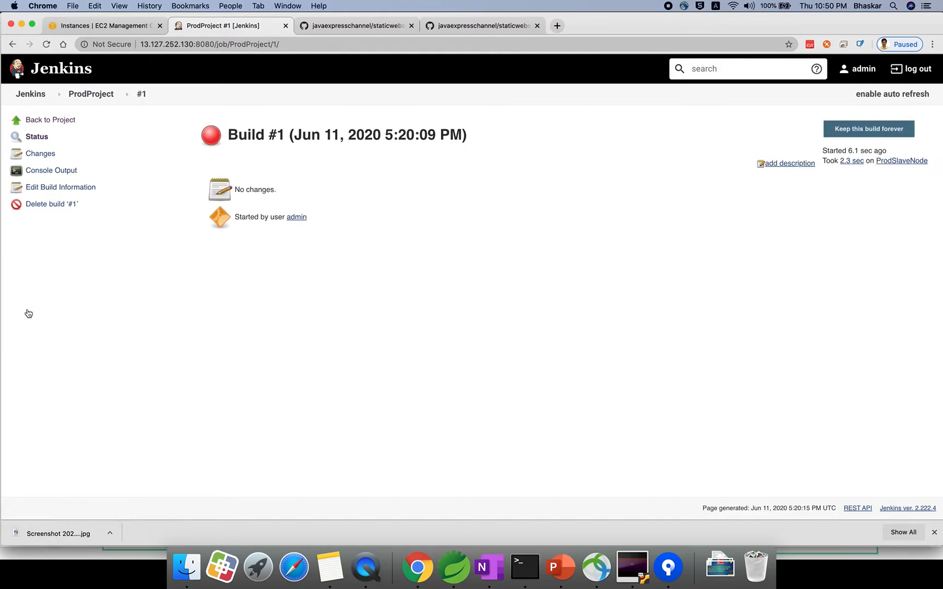
left_click(49, 175)
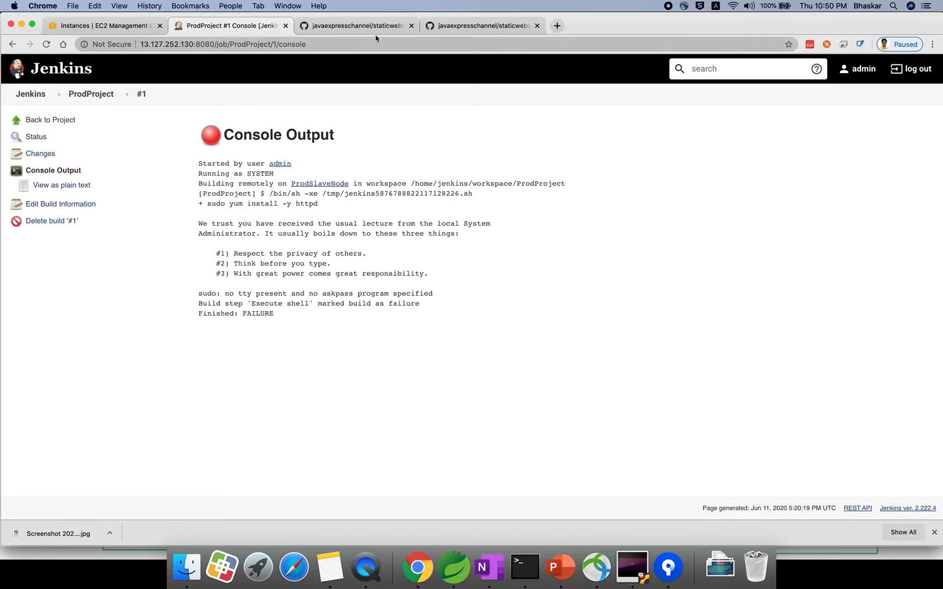
Open the jenkins_master_slave file in the softwares_installation repository and find the jenkins user setup instructions
left_click(481, 26)
scroll(226, 325, "down", 3)
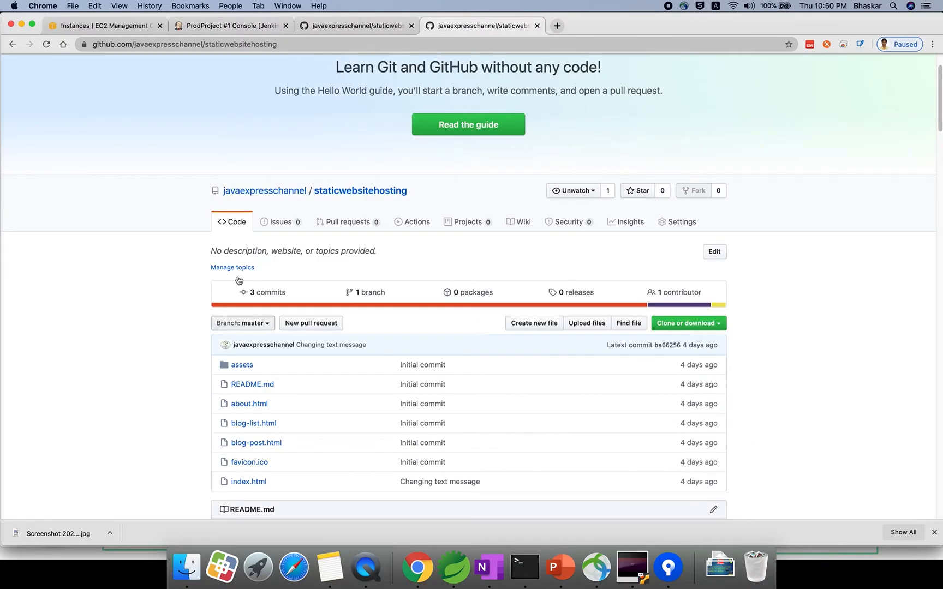
left_click(352, 27)
left_click(256, 211)
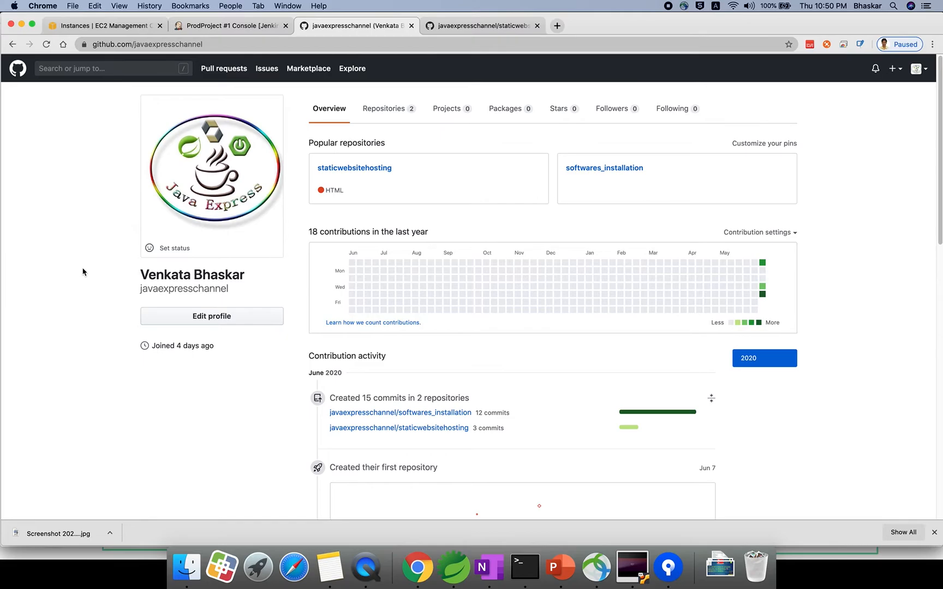
left_click(619, 170)
scroll(440, 326, "down", 2)
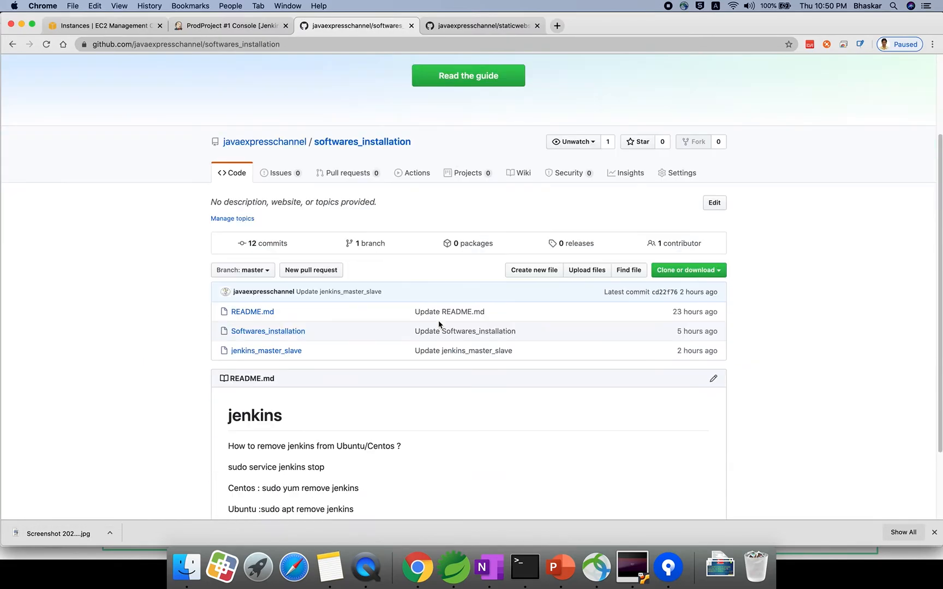
left_click(249, 352)
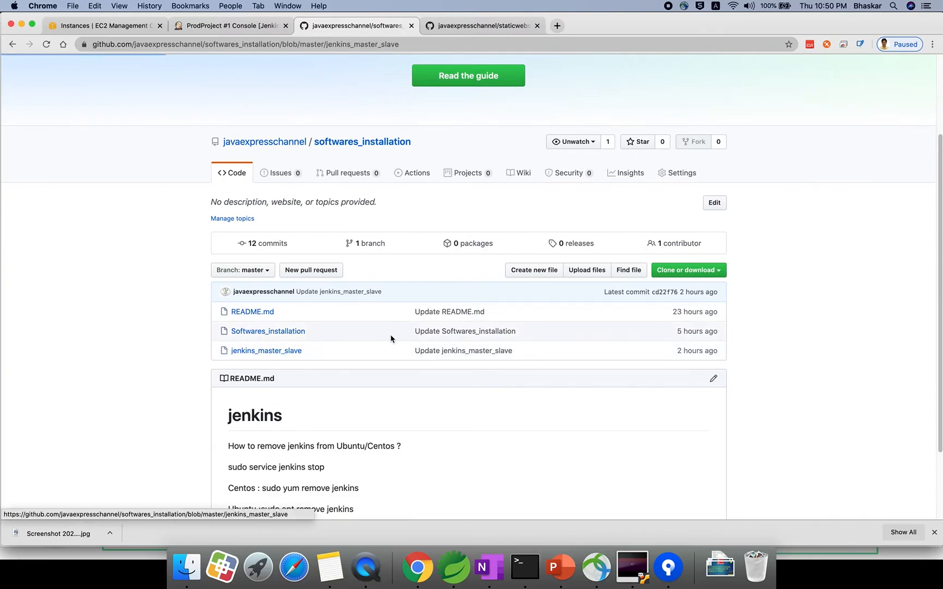
scroll(393, 337, "down", 10)
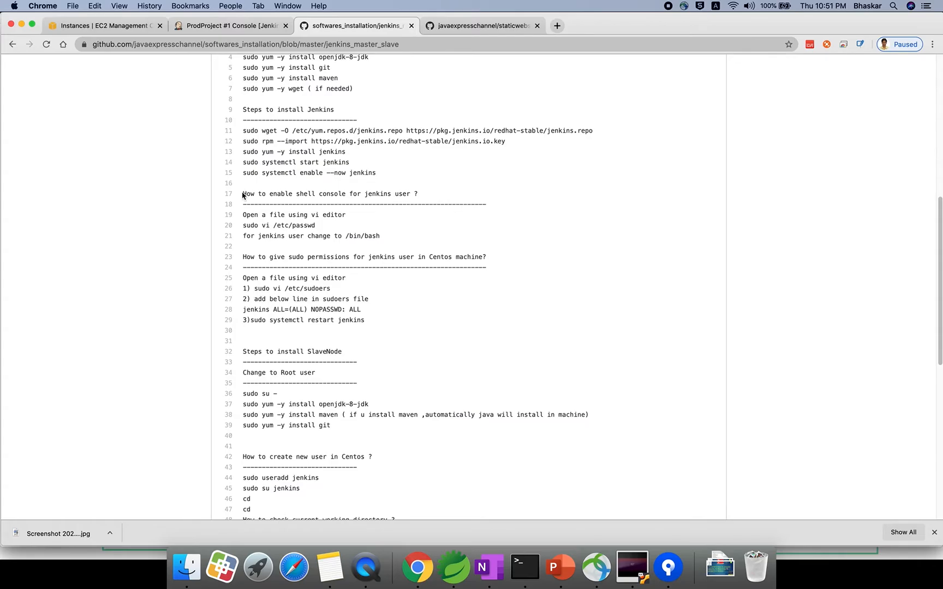
Review the shell console and sudo permission notes, copying the sudoers line "jenkins ALL=(ALL) NOPASSWD: ALL"
left_click_drag(243, 196, 453, 239)
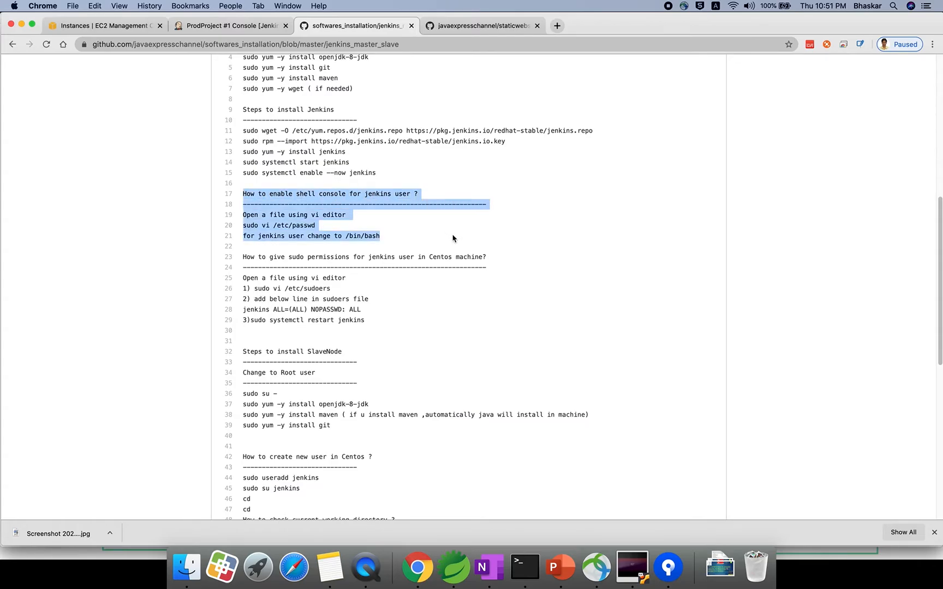
scroll(375, 270, "down", 2)
left_click(352, 275)
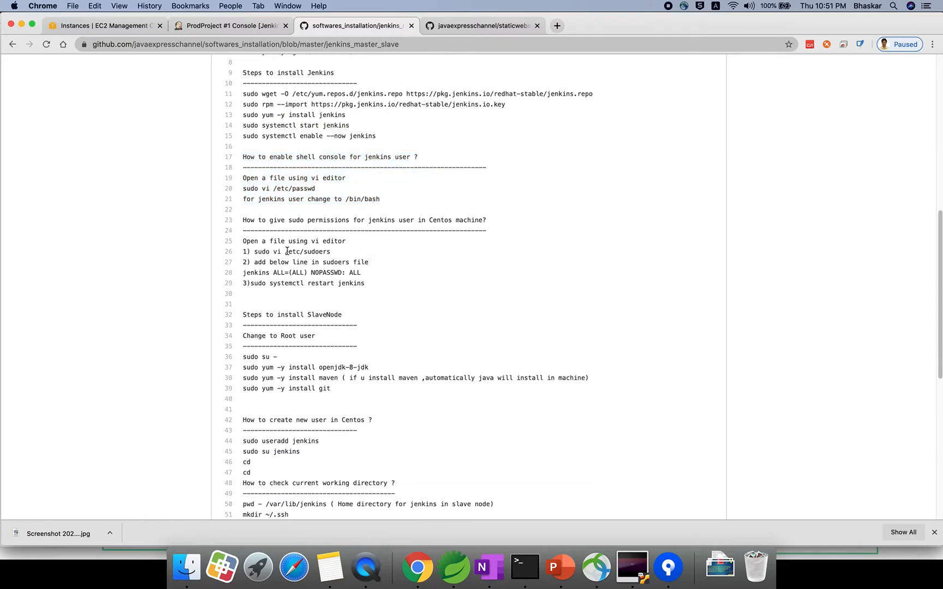
left_click_drag(286, 250, 242, 274)
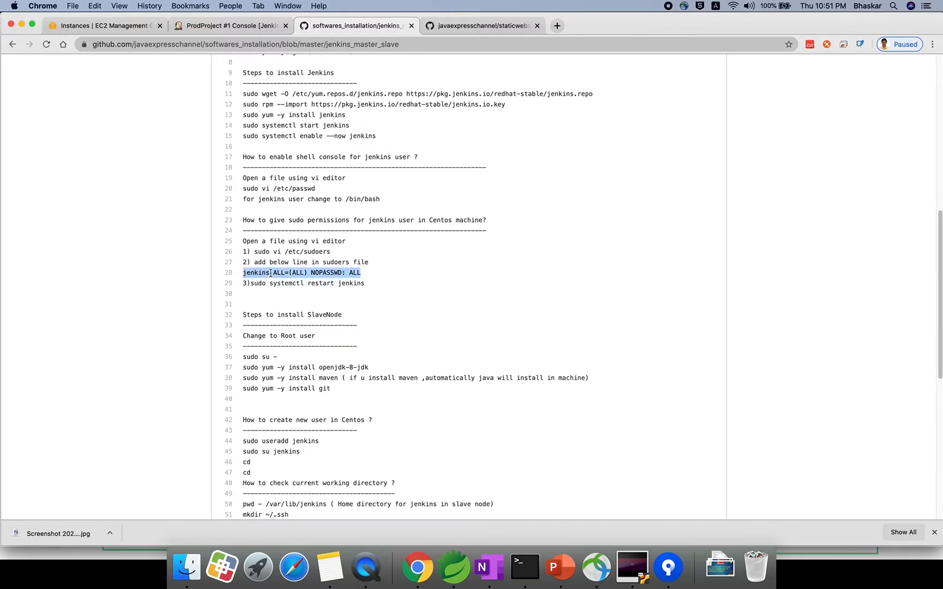
right_click(270, 275)
left_click(289, 295)
left_click_drag(254, 252, 336, 254)
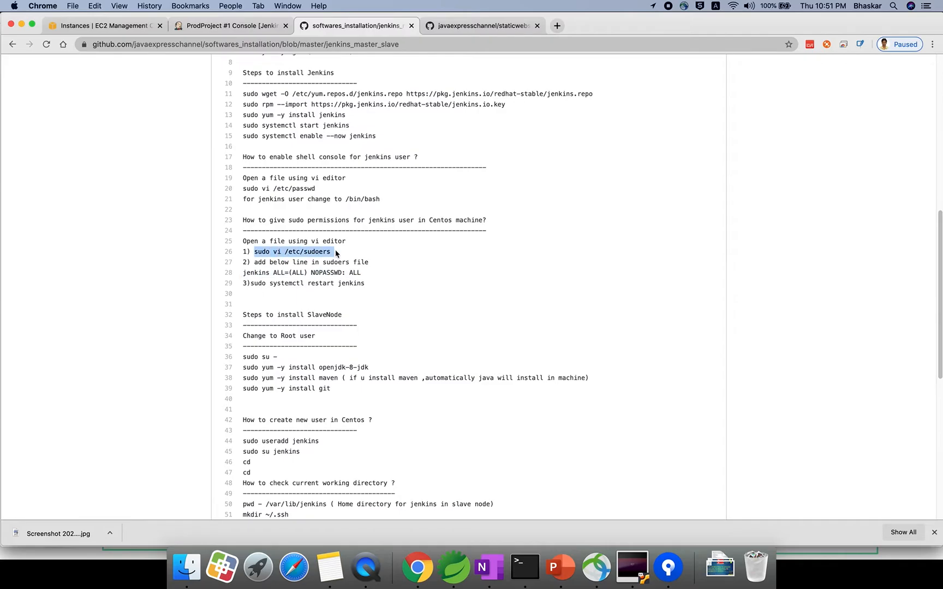
Switch to Terminal, exit the jenkins user's shell back to root, and print the working directory
left_click(524, 568)
type("fdasfda")
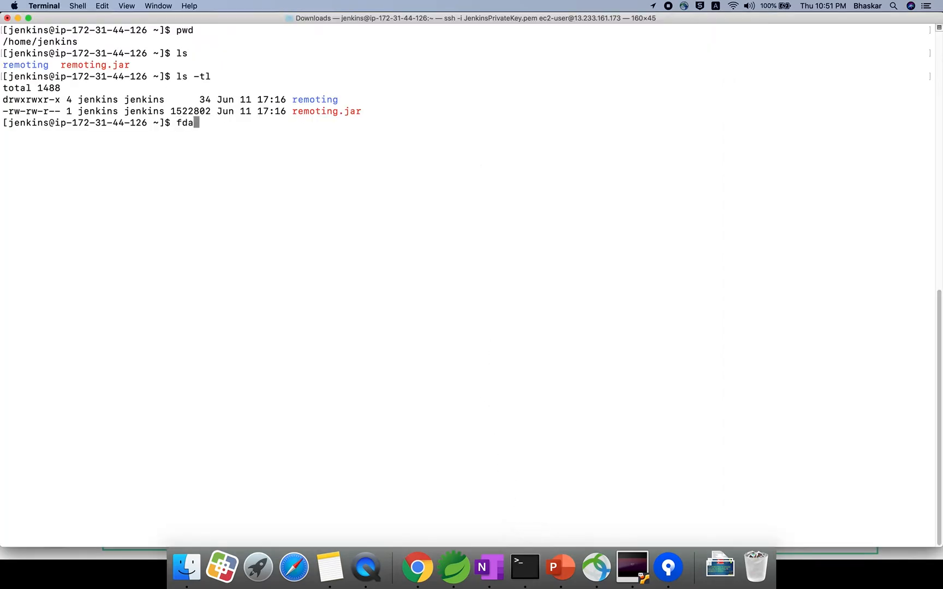
key("BackSpace")
key("BackSpace")
key("BackSpace")
key("BackSpace")
key("BackSpace")
key("BackSpace")
key("BackSpace")
type("cd")
key("BackSpace")
key("BackSpace")
key("BackSpace")
type("exit")
key("Return")
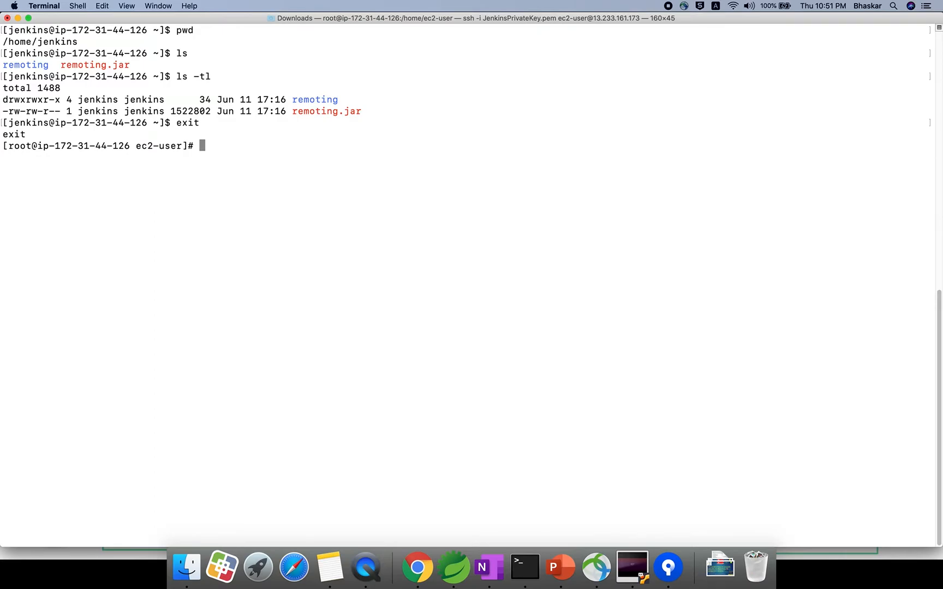
type("pwd")
key("Return")
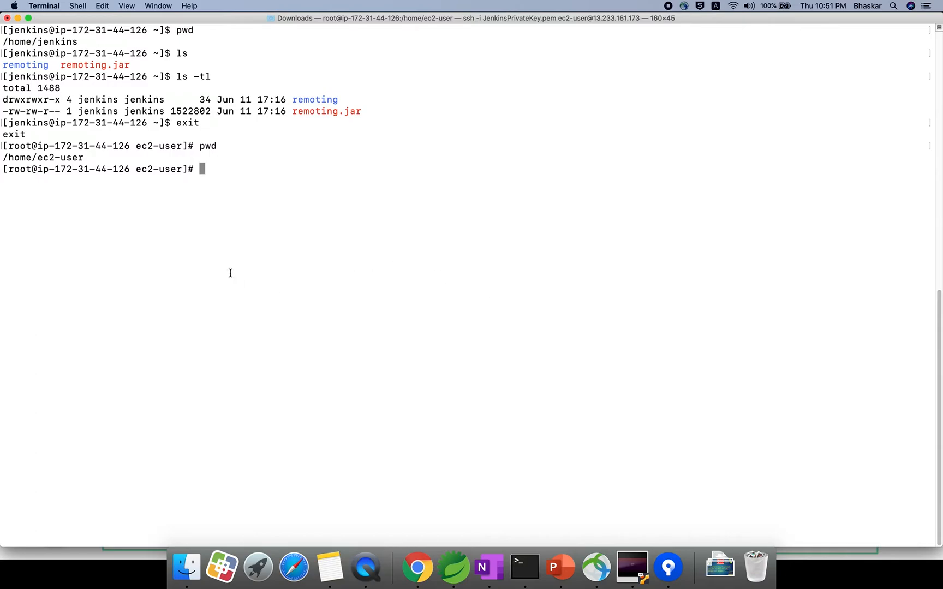
Open /etc/sudoers in vi and go to the final line, "#includedir /etc/sudoers.d"
type("vi /etc/sudoers")
key("Return")
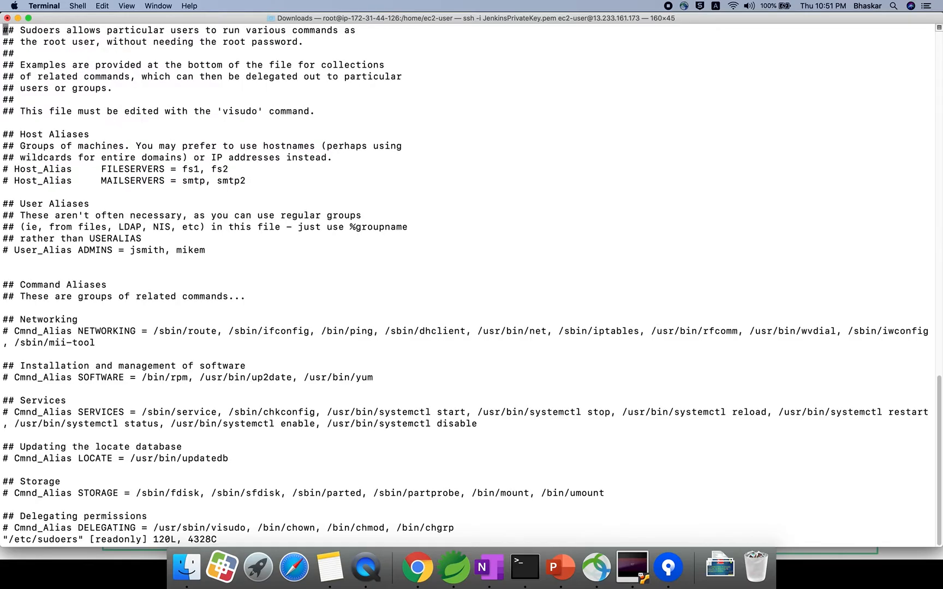
key("Down")
key("Down")
key("Down")
key("Down")
key("Down")
key("Down")
key("Down")
key("Down")
key("Down")
key("Down")
key("Down")
key("Down")
key("Down")
key("Down")
key("Down")
key("Down")
key("Down")
key("Down")
key("Down")
key("Down")
key("Down")
key("Down")
key("Down")
key("Down")
key("Down")
key("Down")
key("Down")
key("Down")
key("Down")
key("Down")
key("Down")
key("Down")
key("Down")
key("Down")
key("Down")
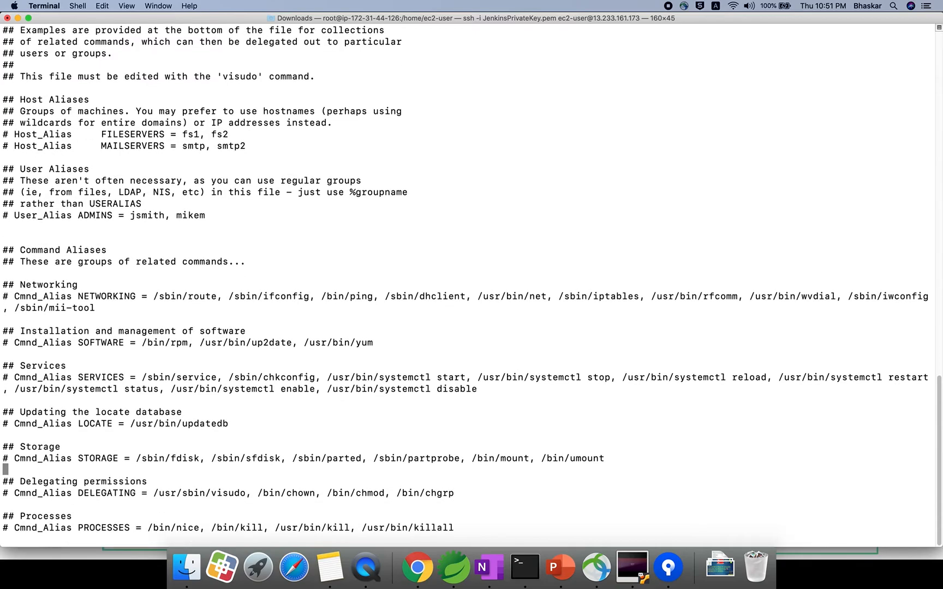
key("Down")
key("Down")
key("Down")
key("Down")
key("Down")
key("Down")
key("Down")
key("Down")
key("Down")
key("Down")
key("Down")
key("Down")
key("Down")
key("Down")
key("Down")
key("Down")
key("Down")
key("Down")
key("Down")
key("Down")
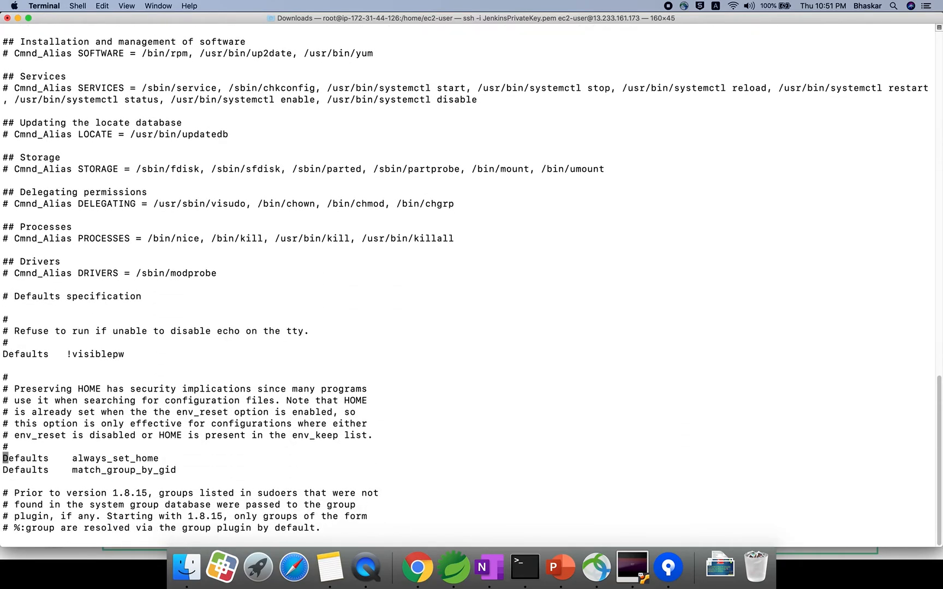
key("Down")
key("Down")
key("Down")
key("Down")
key("Down")
key("Down")
key("Down")
key("Down")
key("Down")
key("Down")
key("Down")
key("Down")
key("Down")
key("Down")
key("Down")
key("Down")
key("Down")
key("Down")
key("Down")
key("Down")
key("Down")
key("Down")
key("Down")
key("Down")
key("Down")
key("Down")
key("Down")
key("Down")
key("Down")
key("Down")
key("Down")
key("Down")
key("Down")
key("Down")
key("Down")
key("Down")
key("Down")
key("Down")
key("Down")
key("Down")
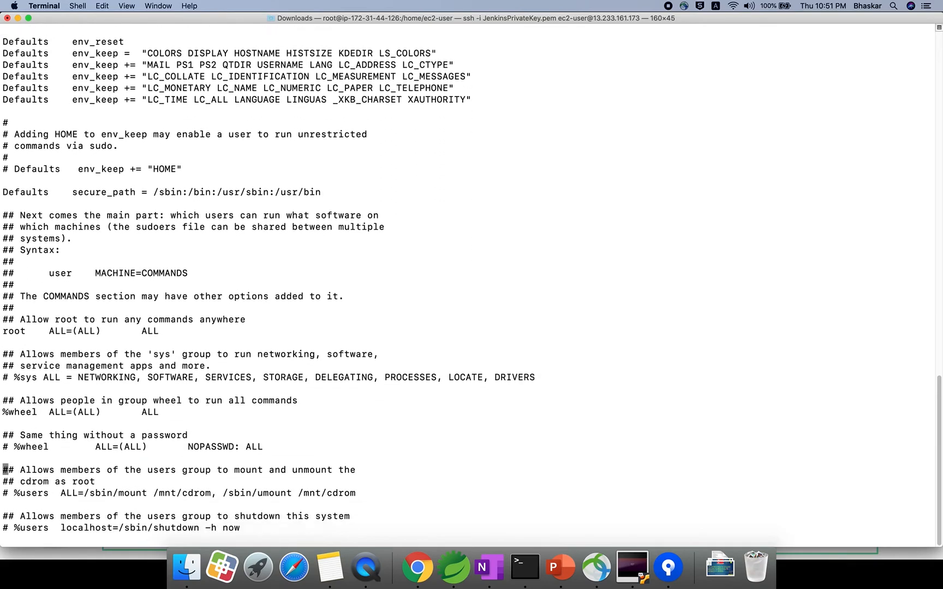
key("Down")
key("Down")
key("Down")
key("Down")
key("Down")
key("Down")
key("Down")
key("Down")
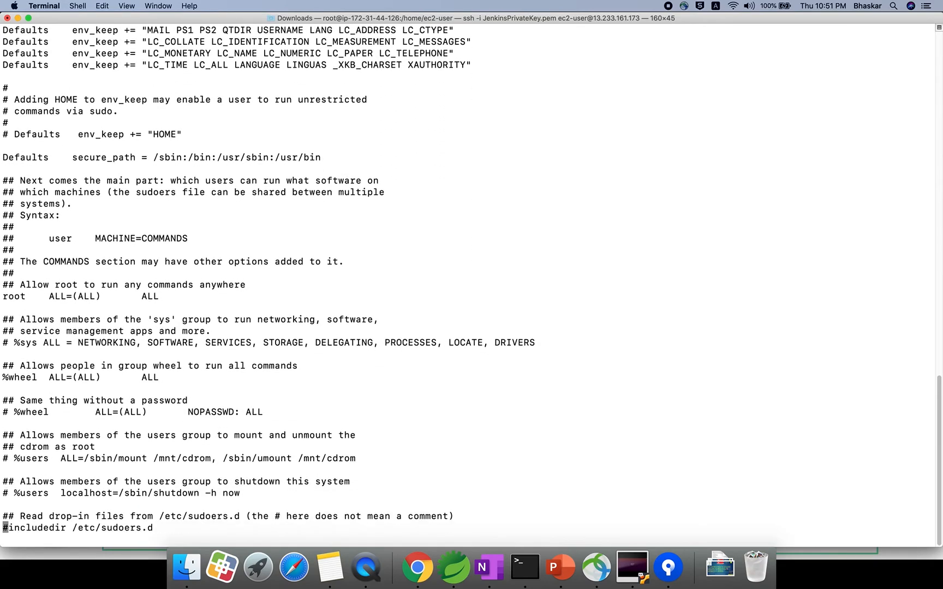
Start inserting text and add two new lines after "#includedir /etc/sudoers.d" at the end of the file
key("i")
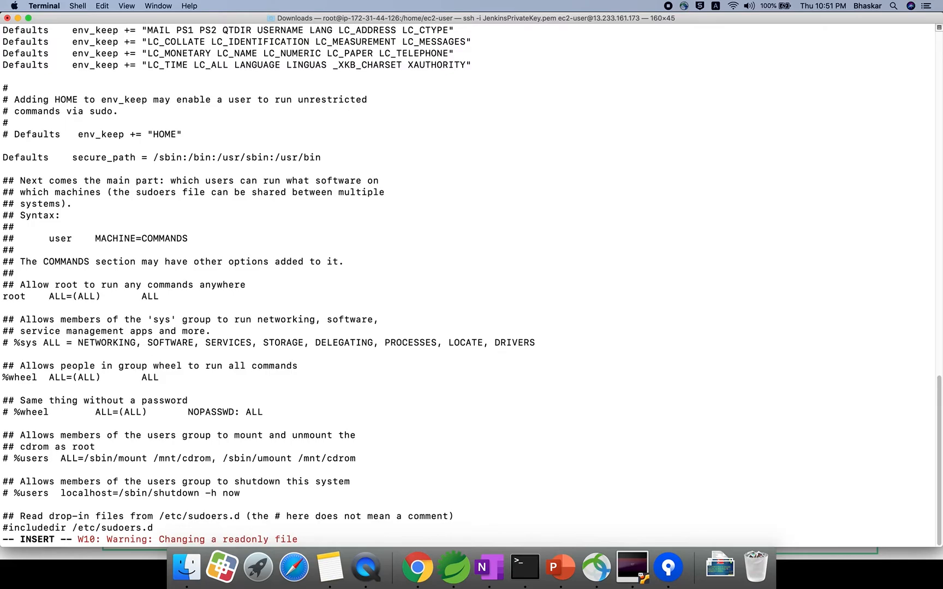
key("Right")
key("Right")
key("Right")
key("Right")
key("Right")
key("Right")
key("Right")
key("Right")
key("Right")
key("Right")
key("Right")
key("Right")
key("Right")
key("Right")
key("Right")
key("Right")
key("Right")
key("Right")
key("Right")
key("Right")
key("Right")
key("Right")
key("Right")
key("Right")
key("Right")
key("Right")
key("Return")
key("Return")
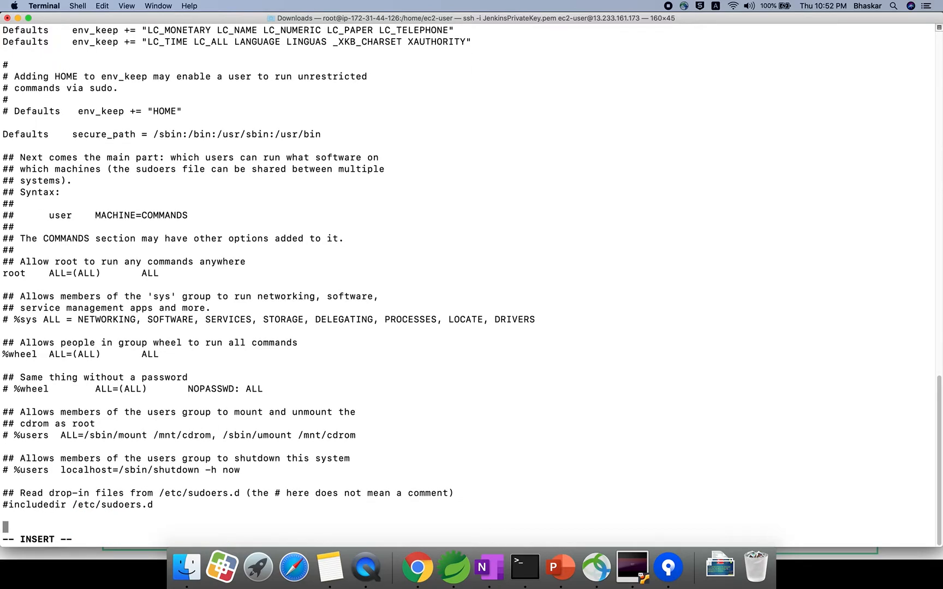
Copy "jenkins ALL=(ALL) NOPASSWD: ALL" from the jenkins_master_slave notes in Chrome and paste it as the last sudoers line in Terminal
left_click(401, 570)
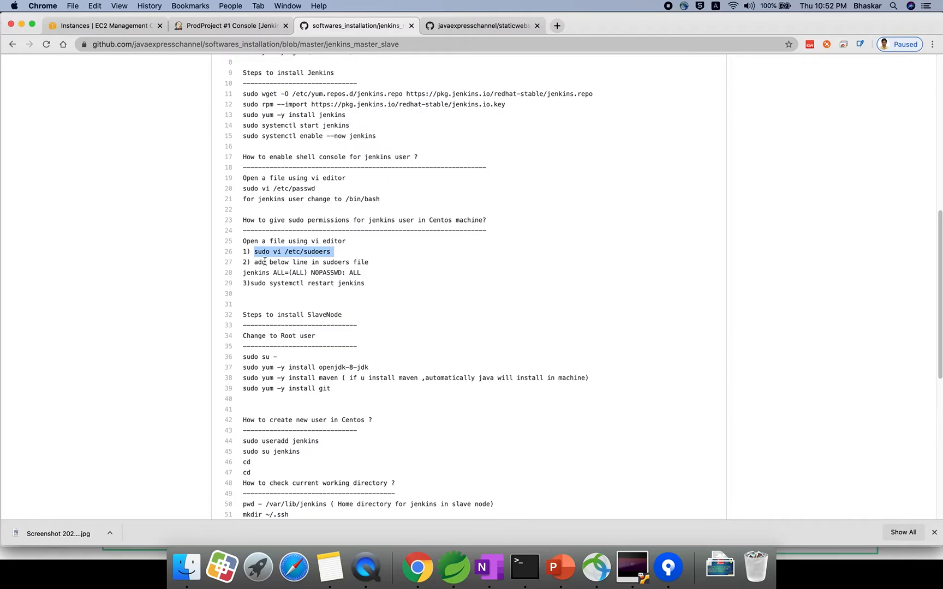
left_click_drag(243, 273, 361, 274)
right_click(361, 274)
left_click(368, 295)
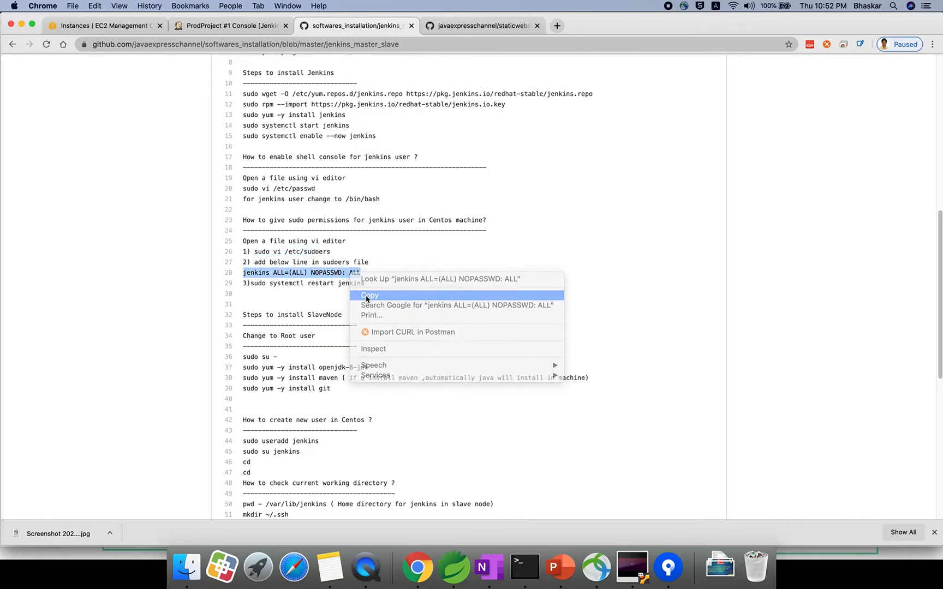
key("super+Tab")
key("super+v")
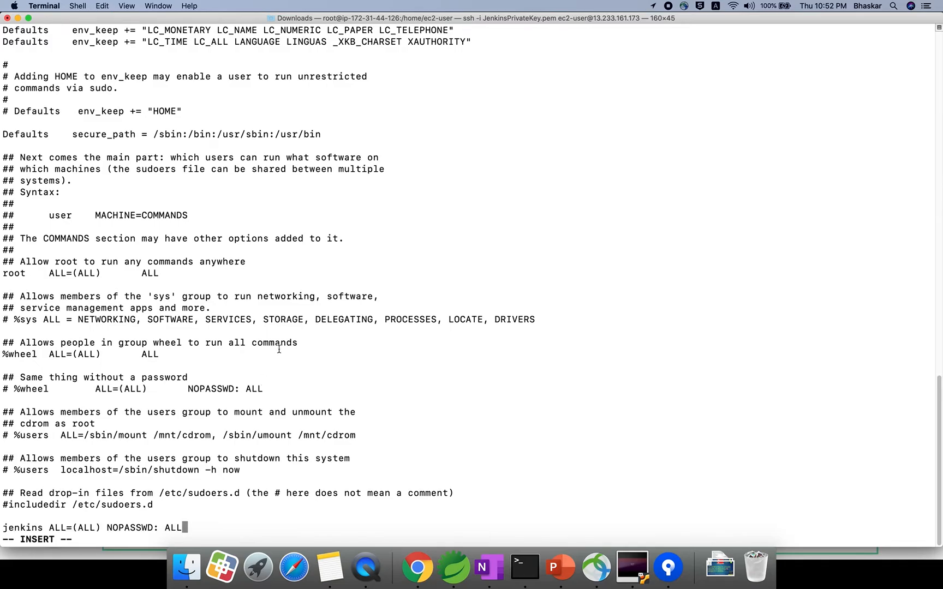
Force-save the read-only sudoers file with ":wq!" and quit vi
key("Escape")
type(":")
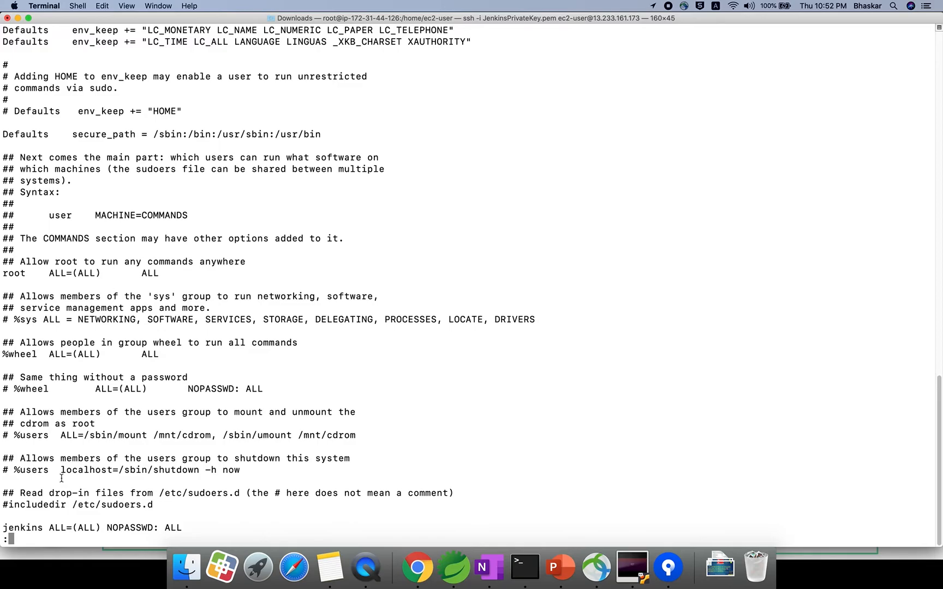
type("wq!")
key("Return")
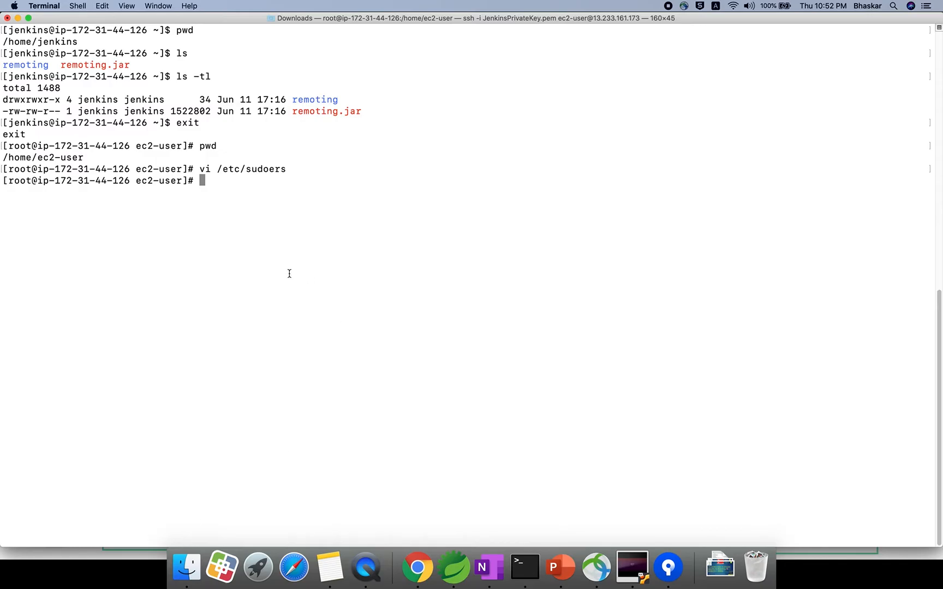
Switch to Chrome, run a new build of the Jenkins job ProdProject and open build #2
key("super+Tab")
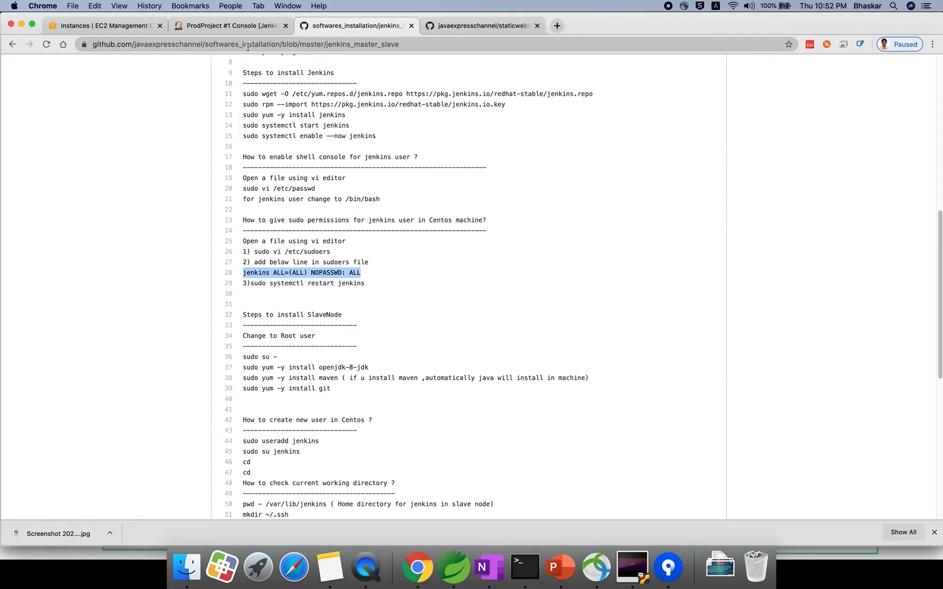
left_click(247, 29)
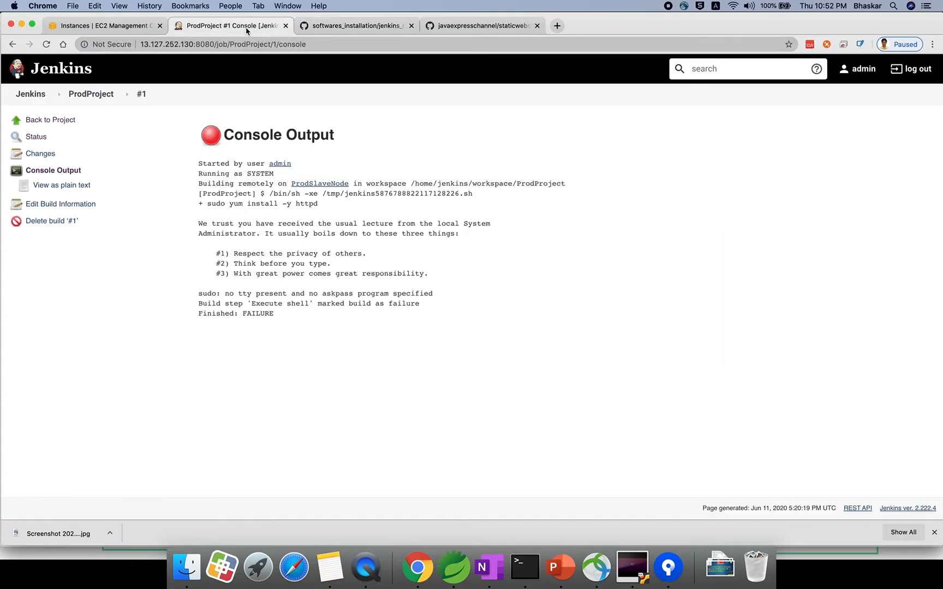
left_click(91, 94)
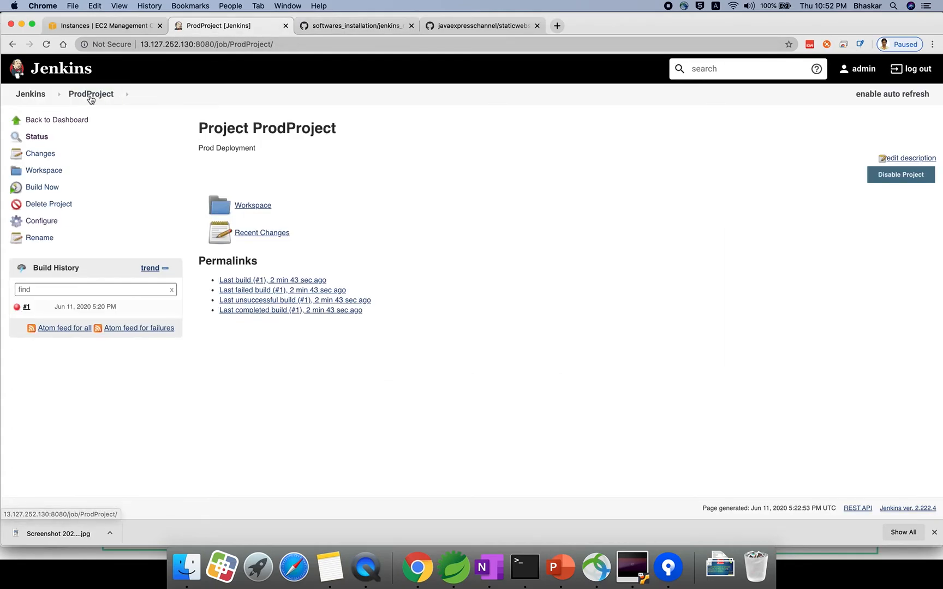
left_click(43, 186)
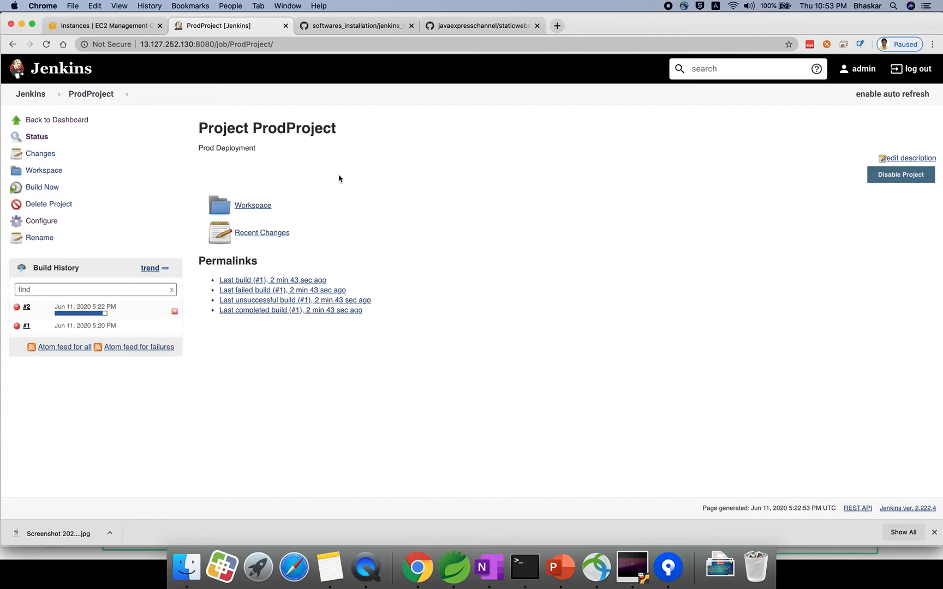
left_click(25, 307)
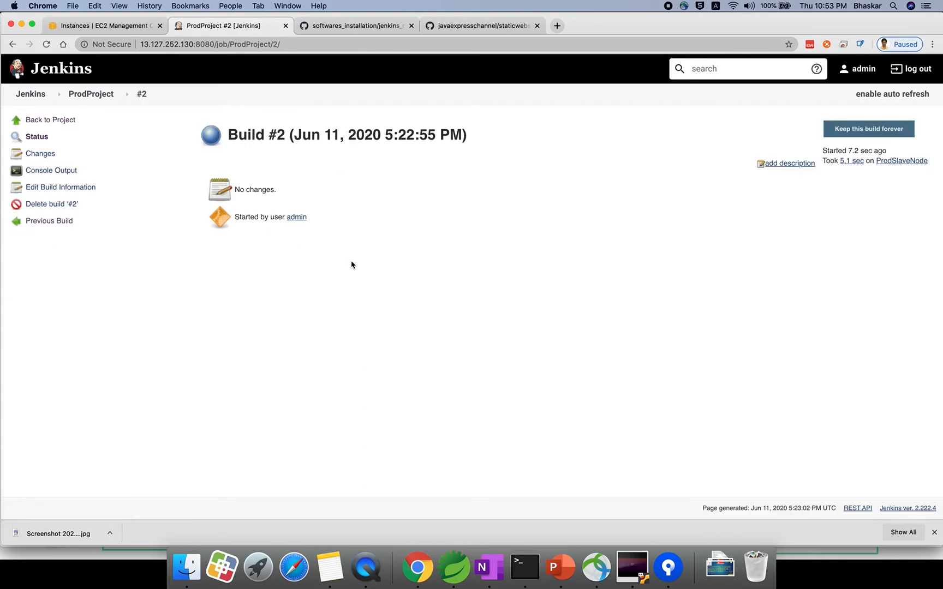
Return to the jenkins_master_slave notes on GitHub and open the file for editing
left_click(454, 28)
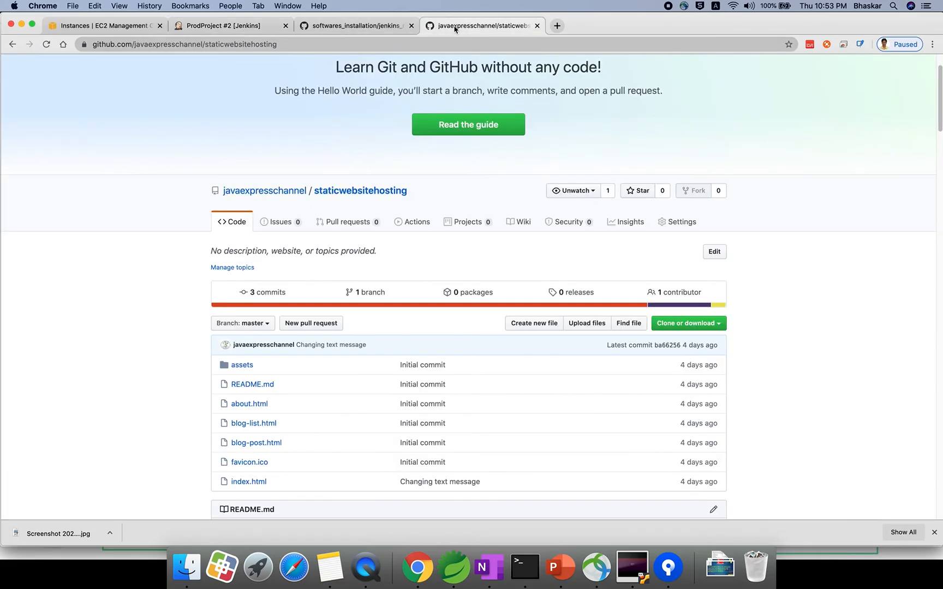
left_click(355, 25)
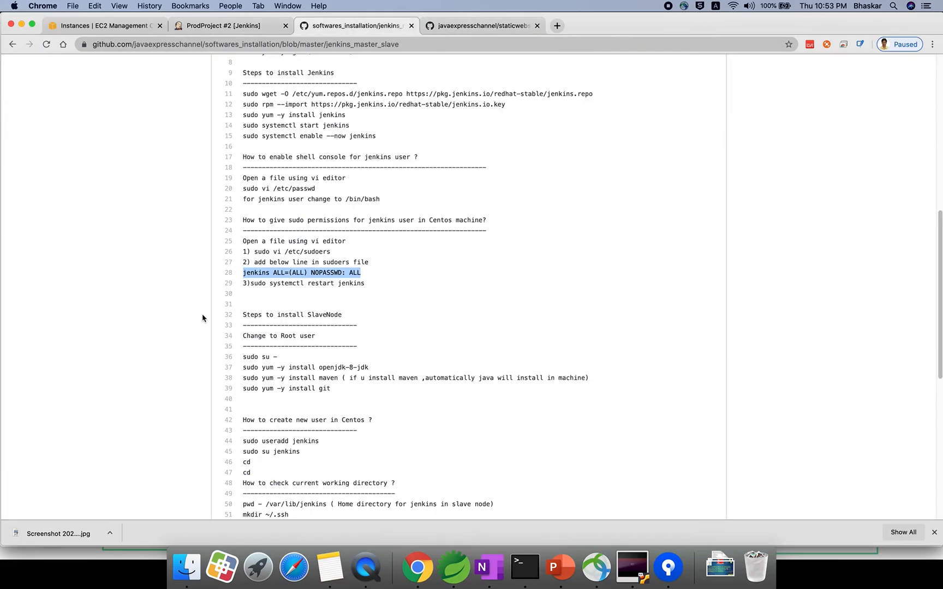
left_click(311, 285)
left_click_drag(366, 284, 246, 282)
scroll(479, 298, "up", 5)
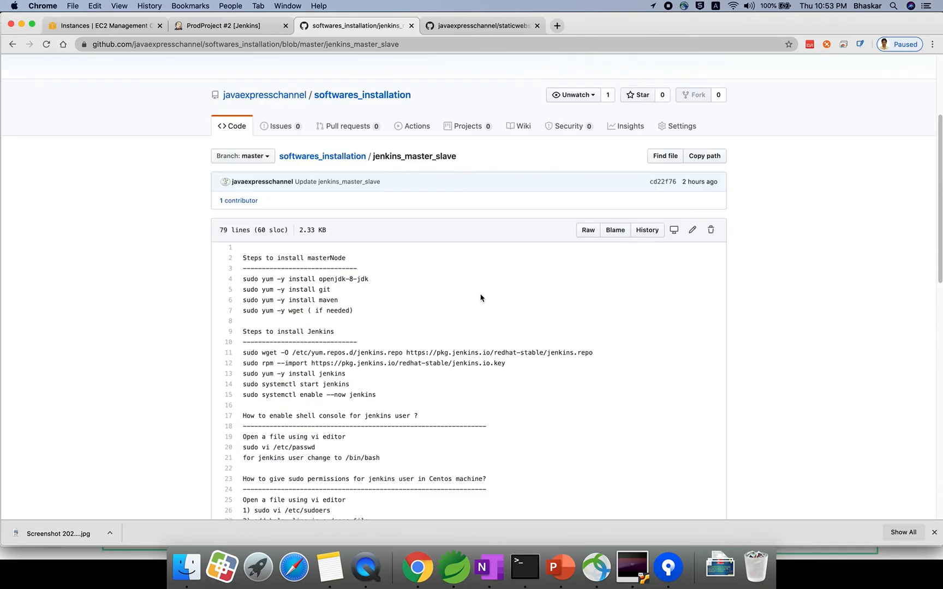
left_click(690, 231)
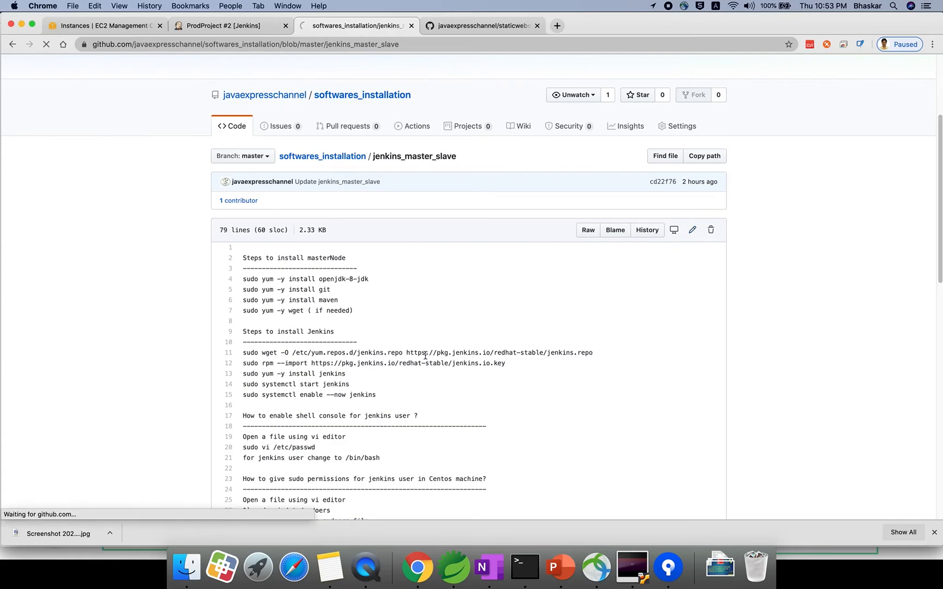
scroll(425, 361, "down", 10)
scroll(425, 361, "up", 2)
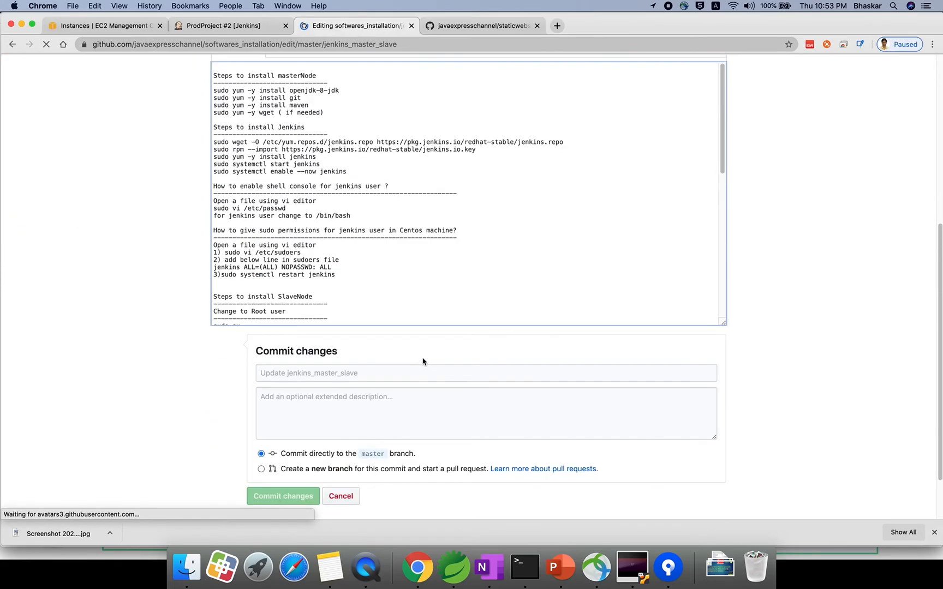
Append "in Master Node" to the heading about sudo permissions for the jenkins user and copy the whole section
left_click_drag(339, 275, 202, 276)
left_click(316, 256)
left_click_drag(348, 271, 208, 233)
key("ctrl+c")
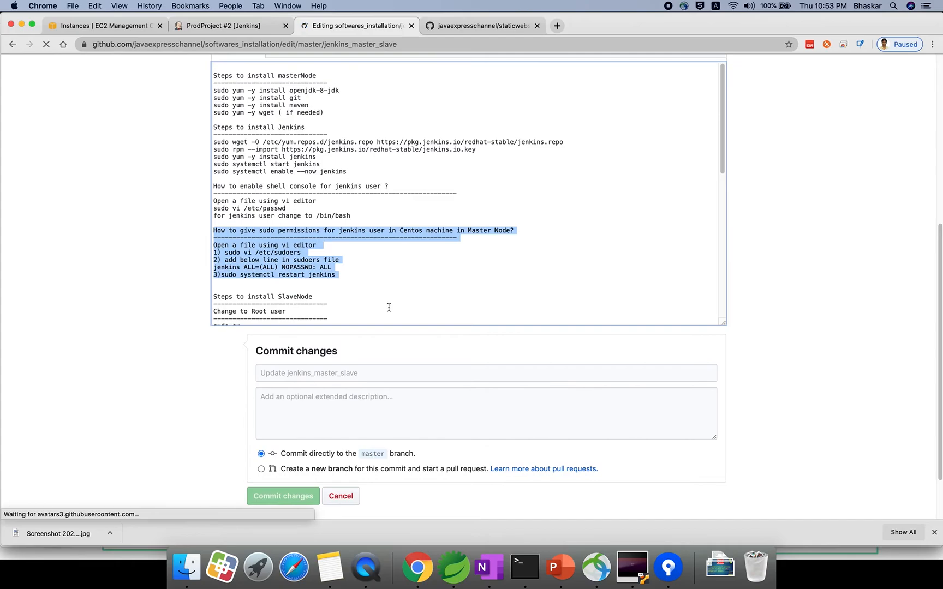
Paste the copied sudo permissions section above "How to check current working directory ?", separated by blank lines
scroll(389, 307, "up", 5)
scroll(371, 341, "down", 5)
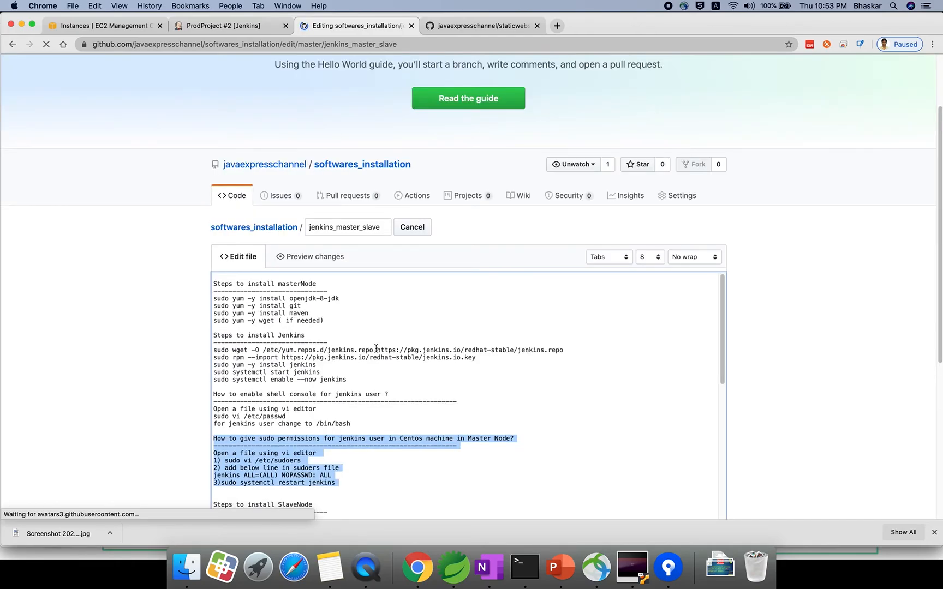
scroll(413, 350, "down", 4)
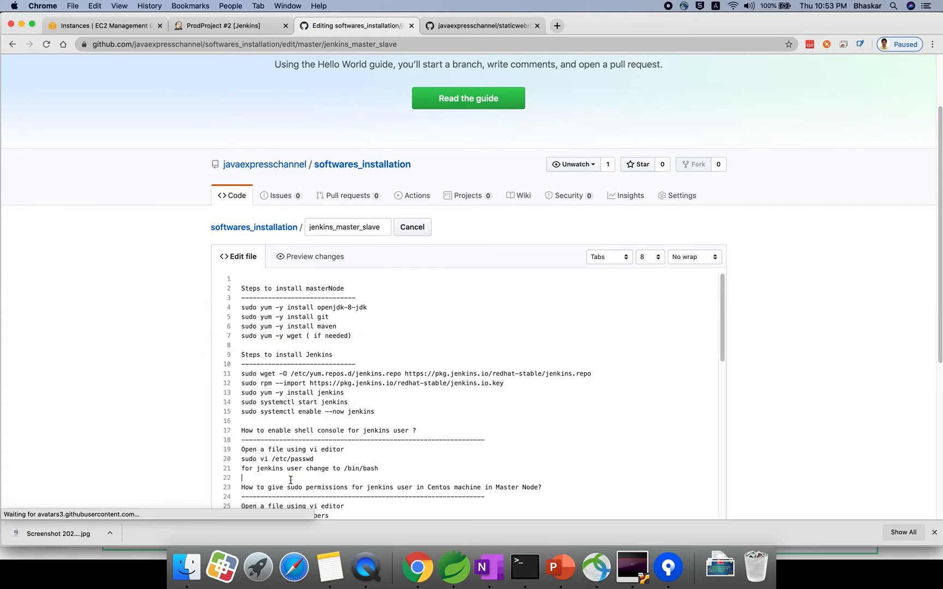
scroll(406, 415, "down", 3)
scroll(462, 400, "down", 5)
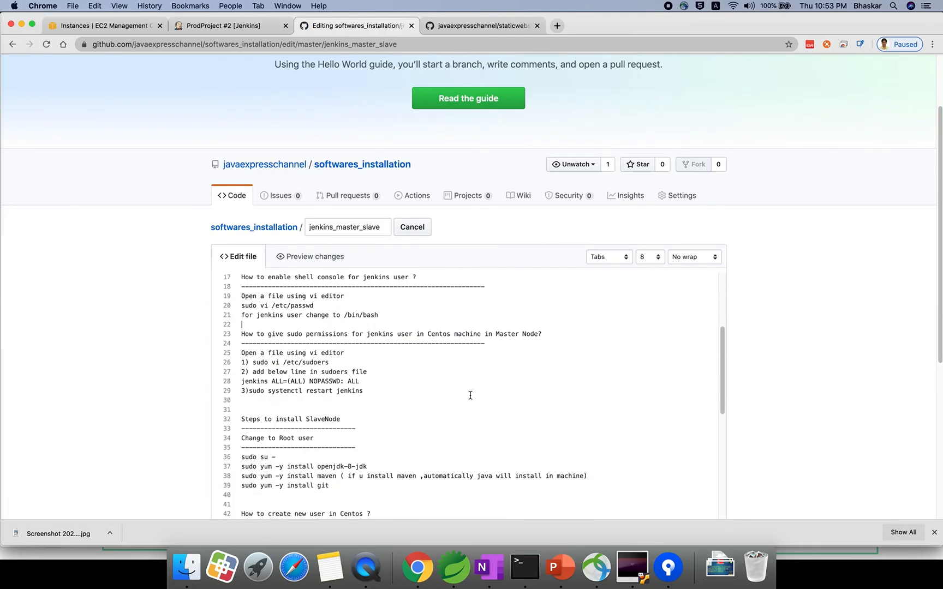
scroll(461, 408, "down", 1)
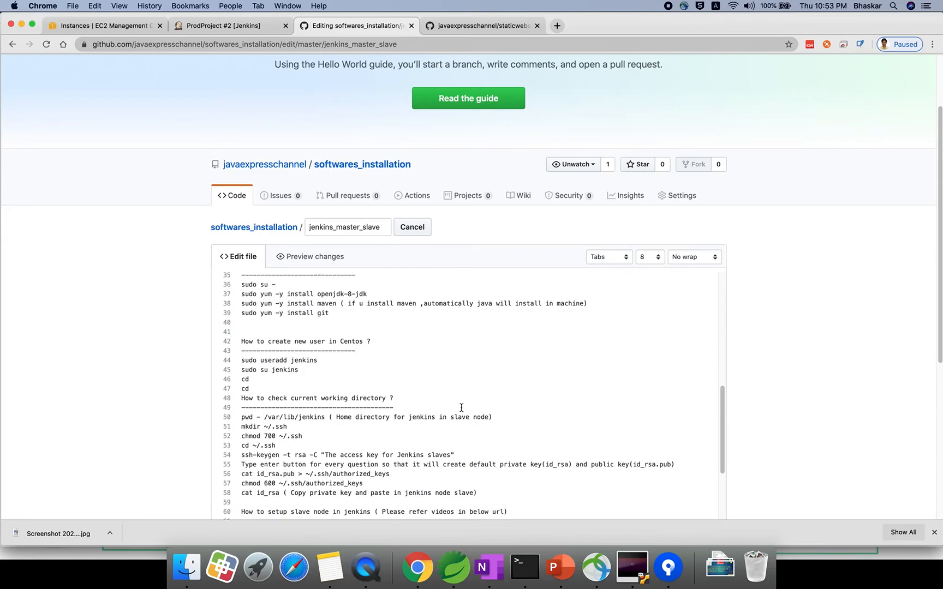
left_click(391, 389)
scroll(391, 388, "down", 2)
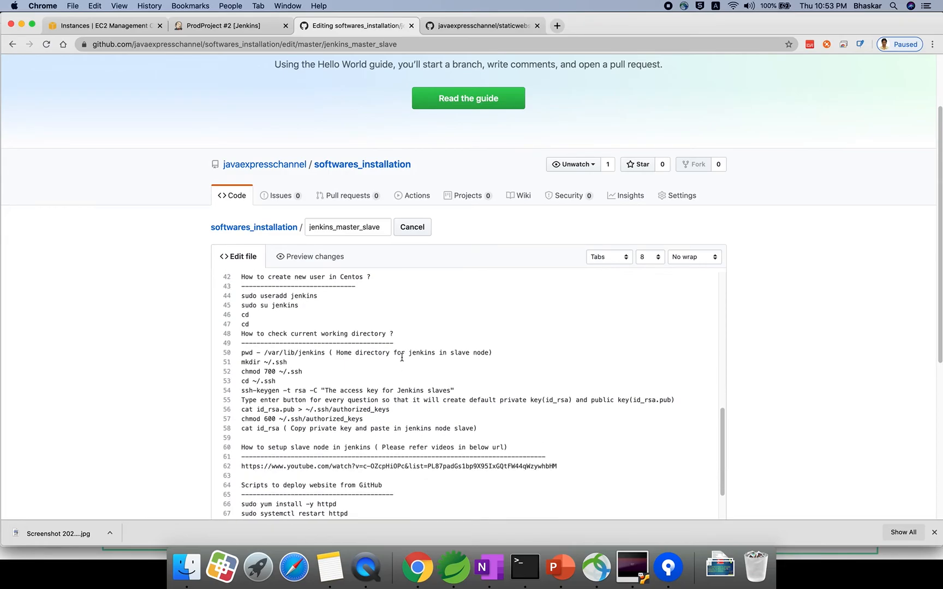
key("Return")
key("Return")
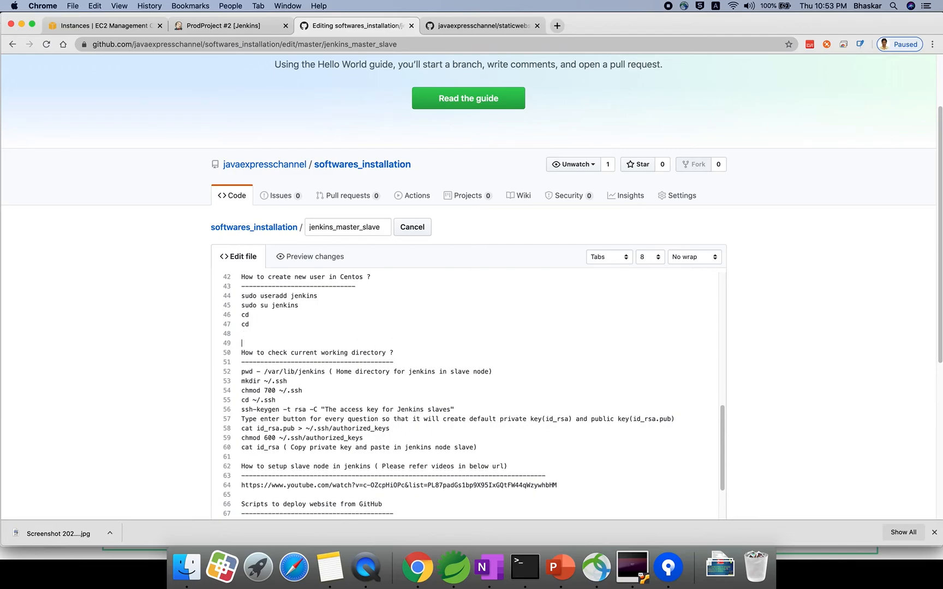
key("ctrl+v")
key("Return")
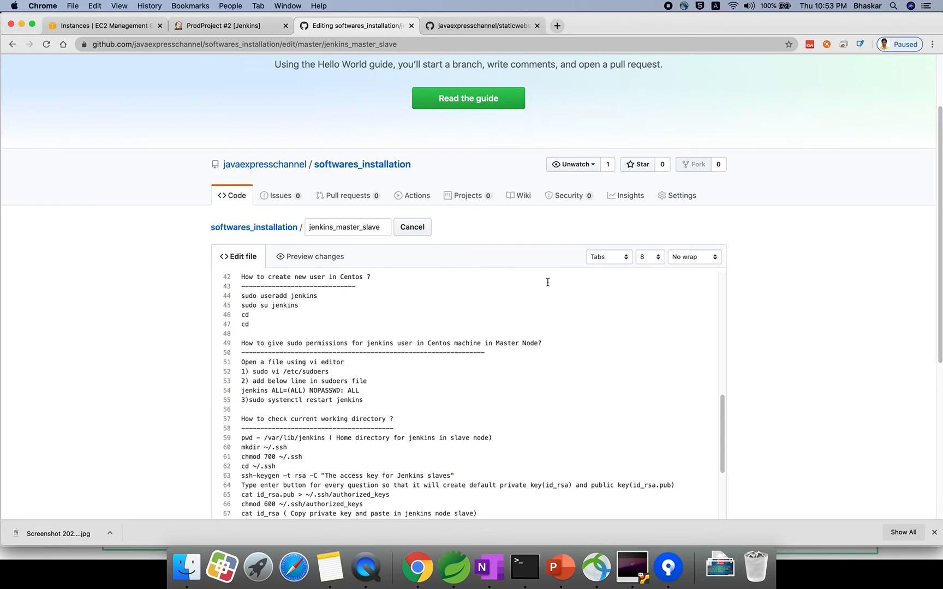
Change "Master" to "Slave" in the pasted section's heading and delete its "3)sudo systemctl restart jenkins" line
double_click(509, 344)
type("Slave")
left_click_drag(371, 401, 233, 400)
key("BackSpace")
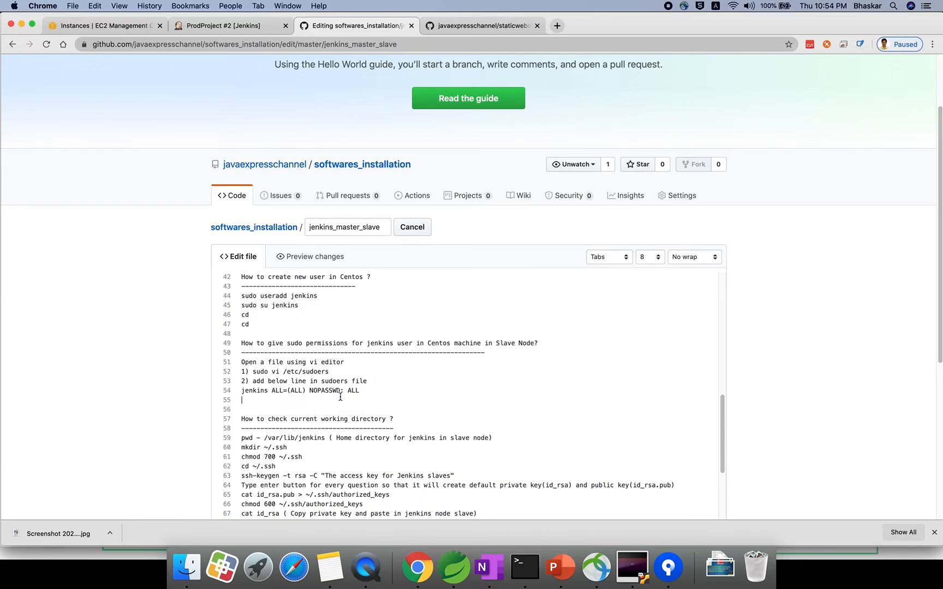
Commit the edited jenkins_master_slave file directly to the master branch
scroll(327, 399, "down", 15)
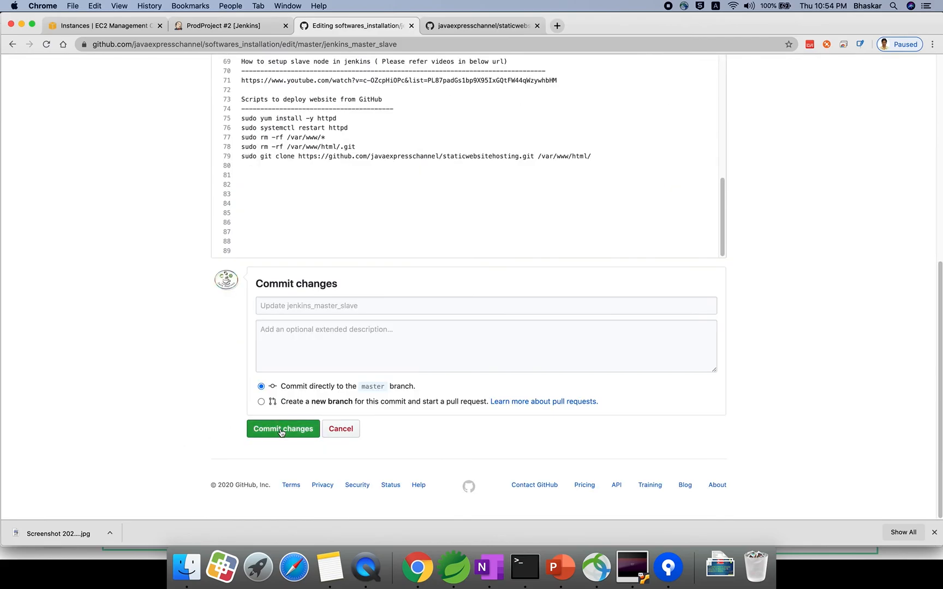
left_click(282, 431)
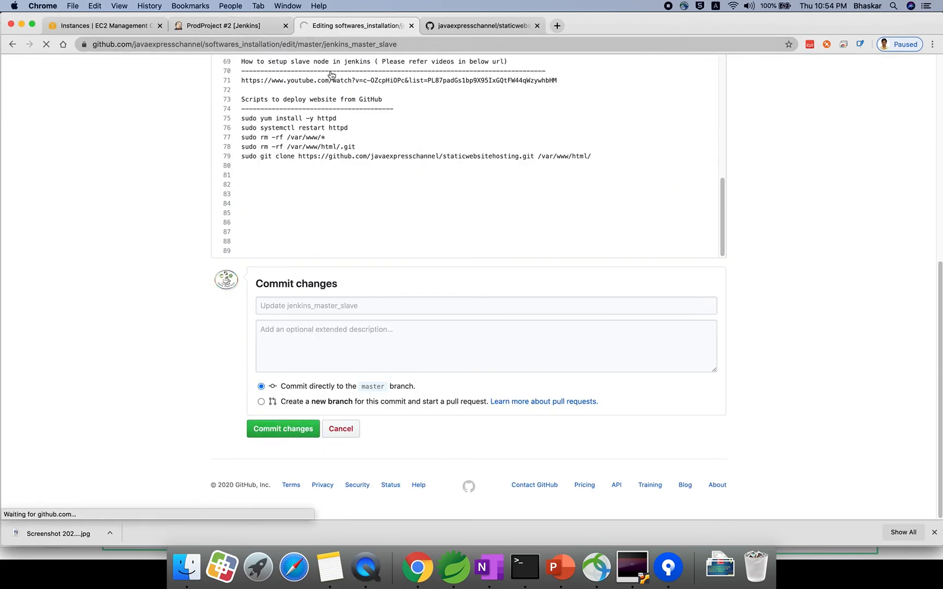
scroll(263, 203, "down", 3)
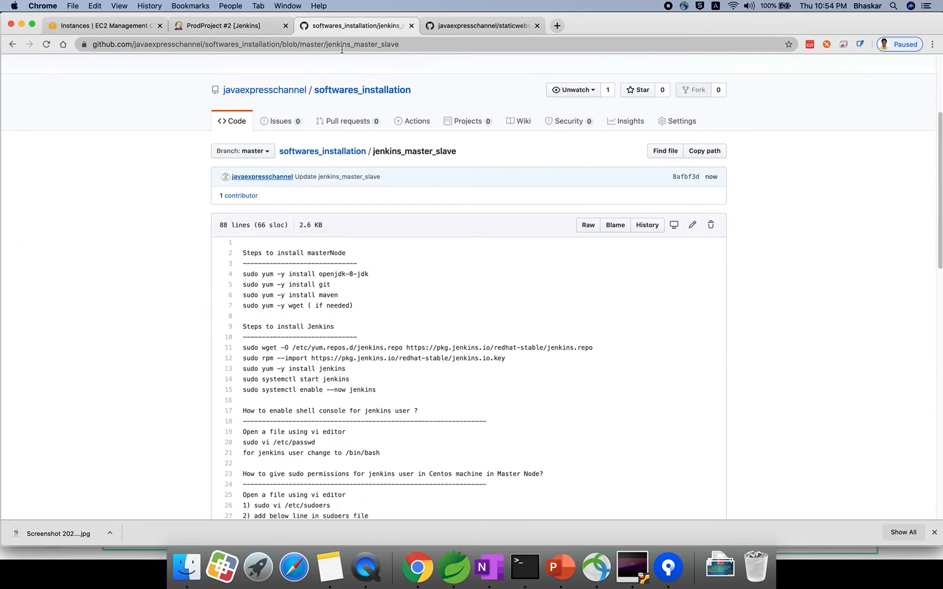
Examine the console output of ProdProject build #2 in Jenkins down to its final status line
left_click(268, 28)
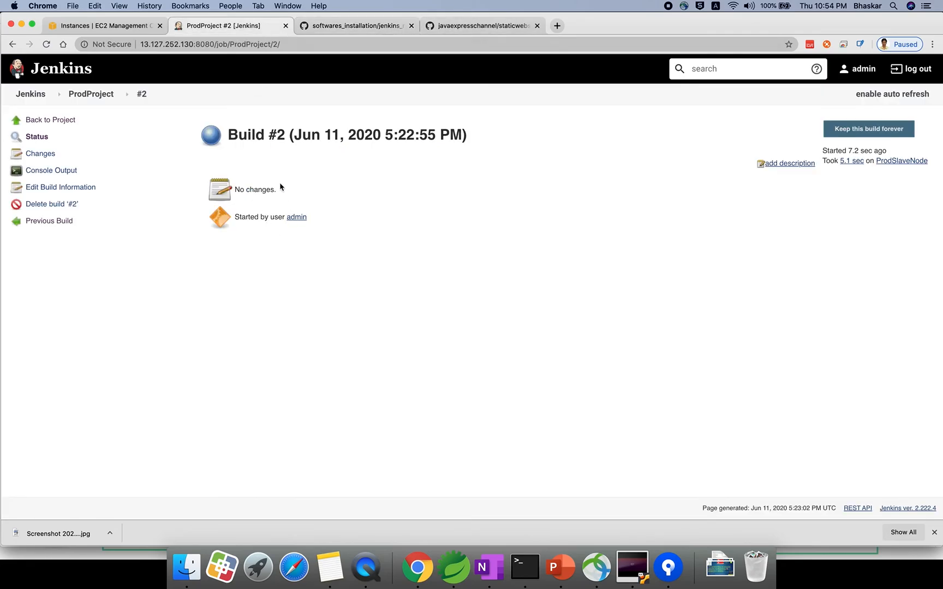
left_click(42, 170)
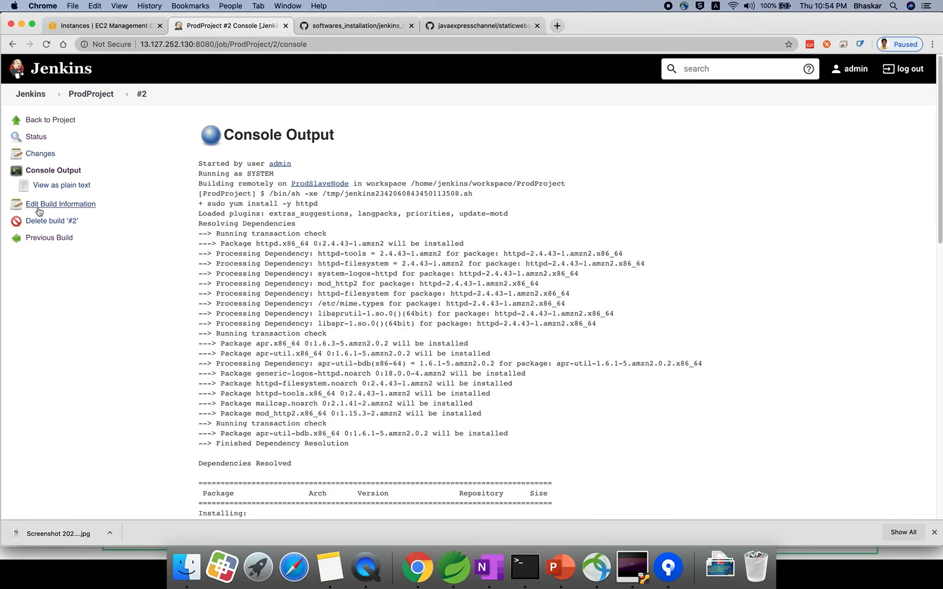
scroll(424, 290, "down", 3)
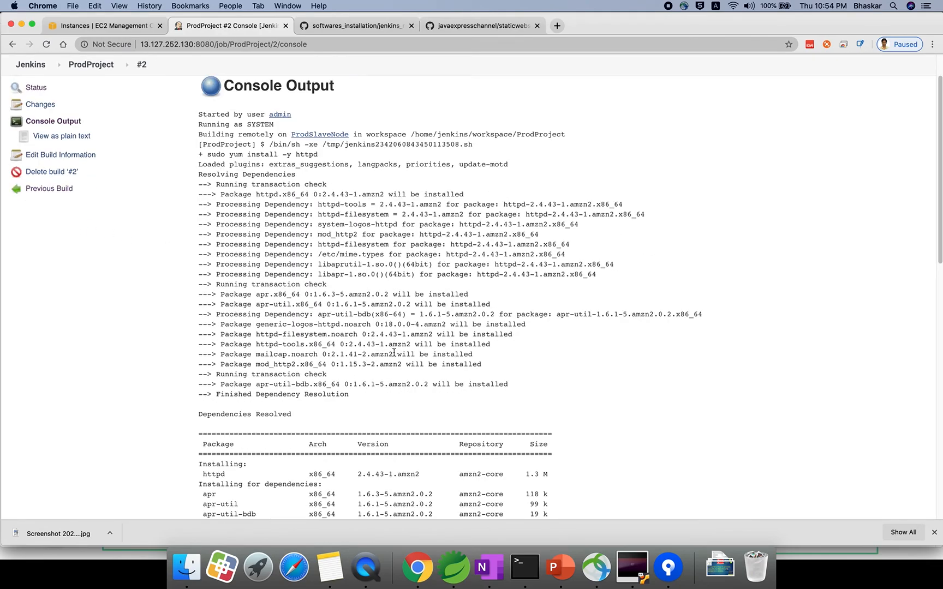
scroll(420, 379, "down", 15)
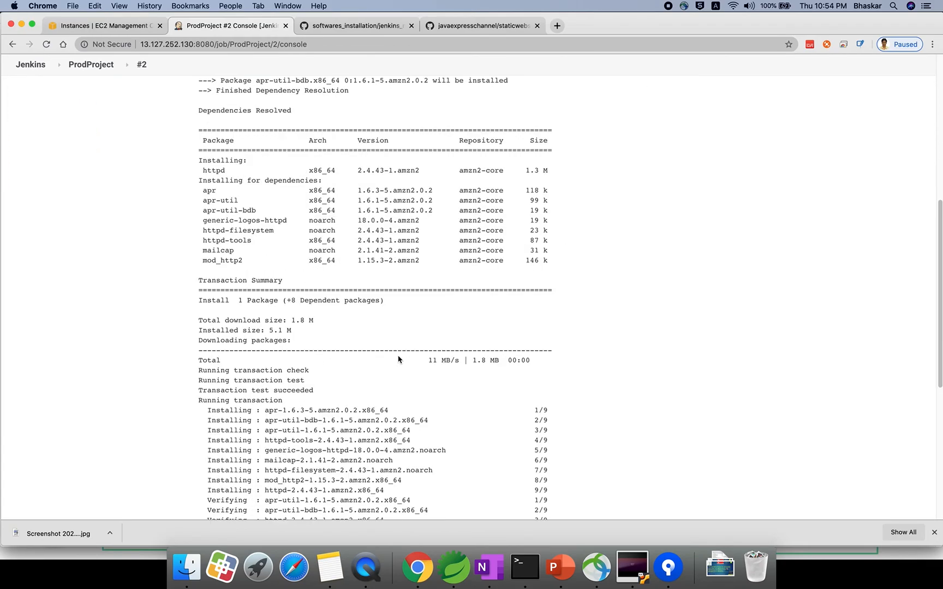
scroll(326, 357, "down", 15)
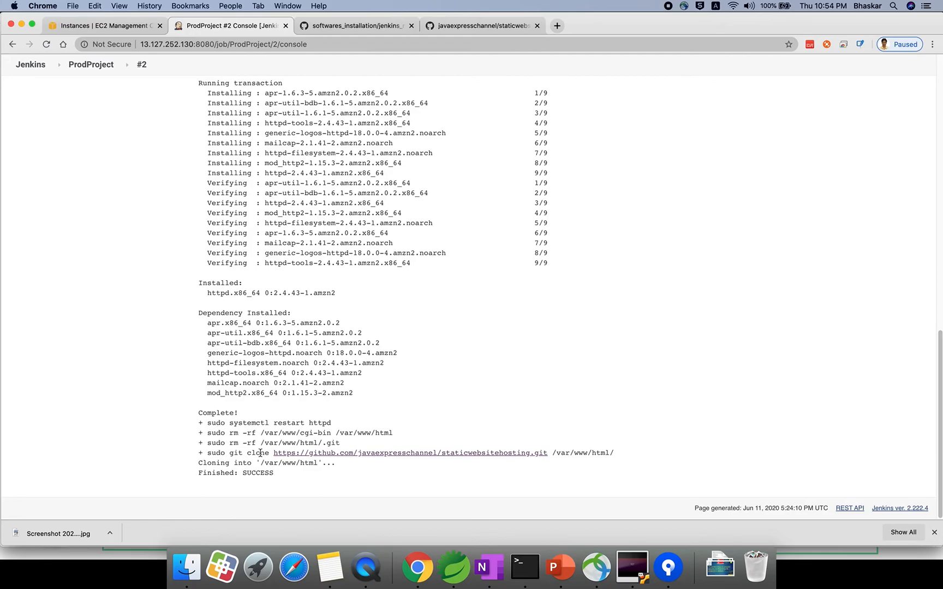
left_click_drag(242, 470, 276, 478)
Copy the Jenkins VM's public IP from the EC2 instances list and load it in a new tab, first alone and again with port 8080
left_click(112, 27)
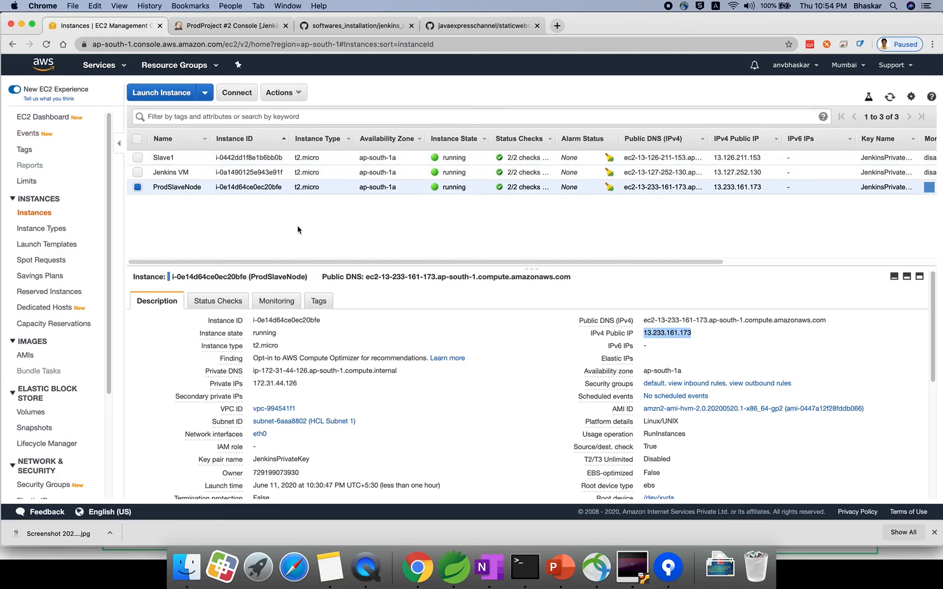
left_click(288, 172)
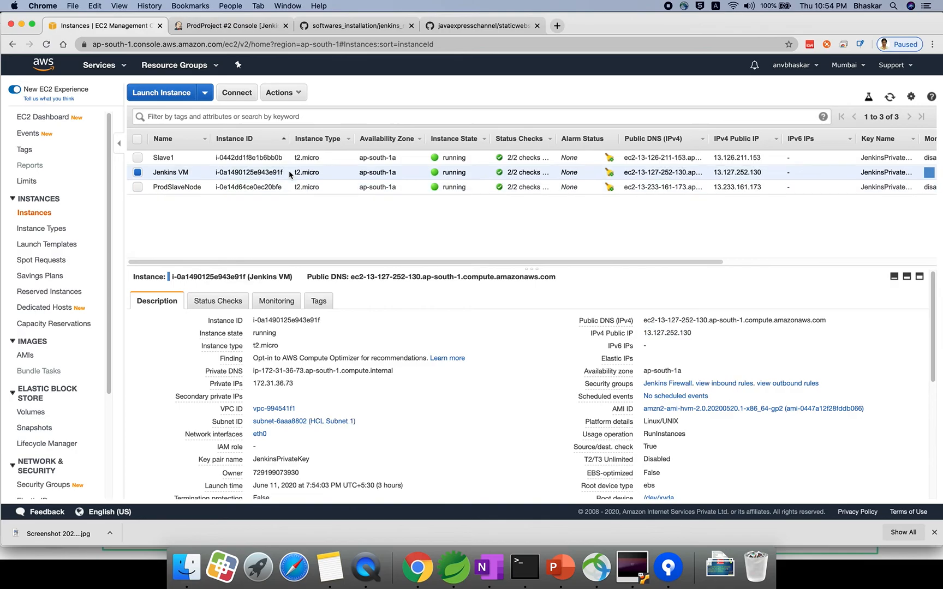
left_click(700, 334)
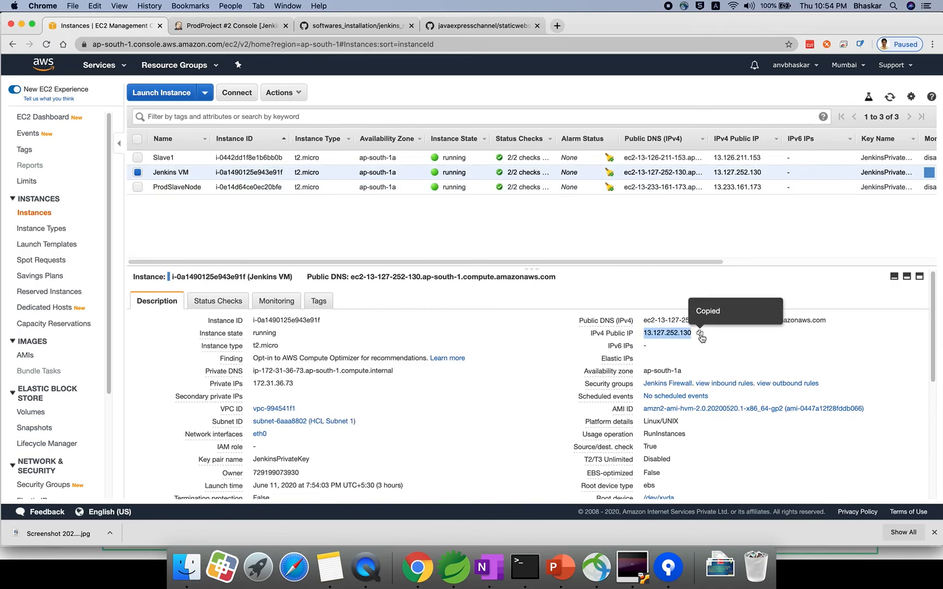
left_click(516, 26)
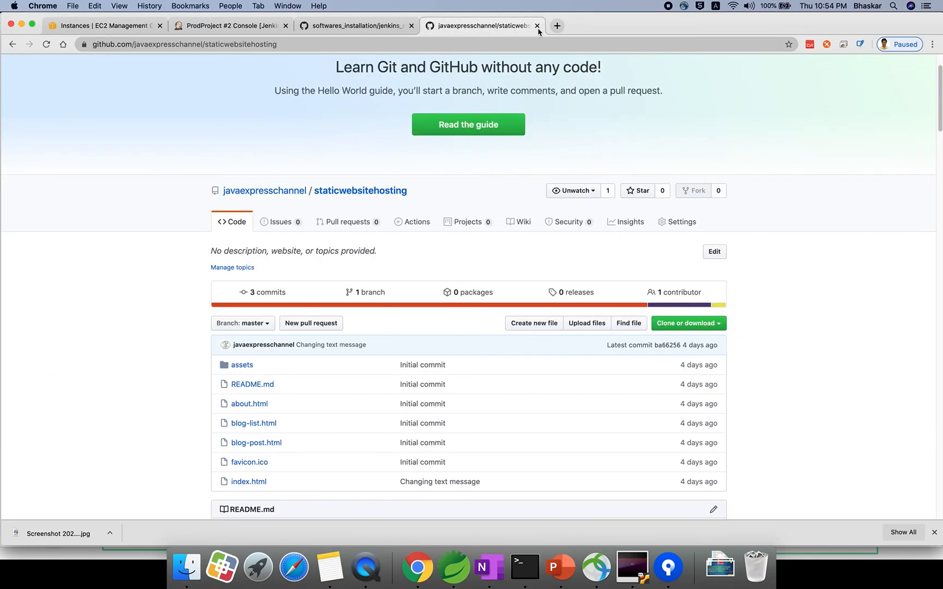
left_click(557, 26)
key("super+v")
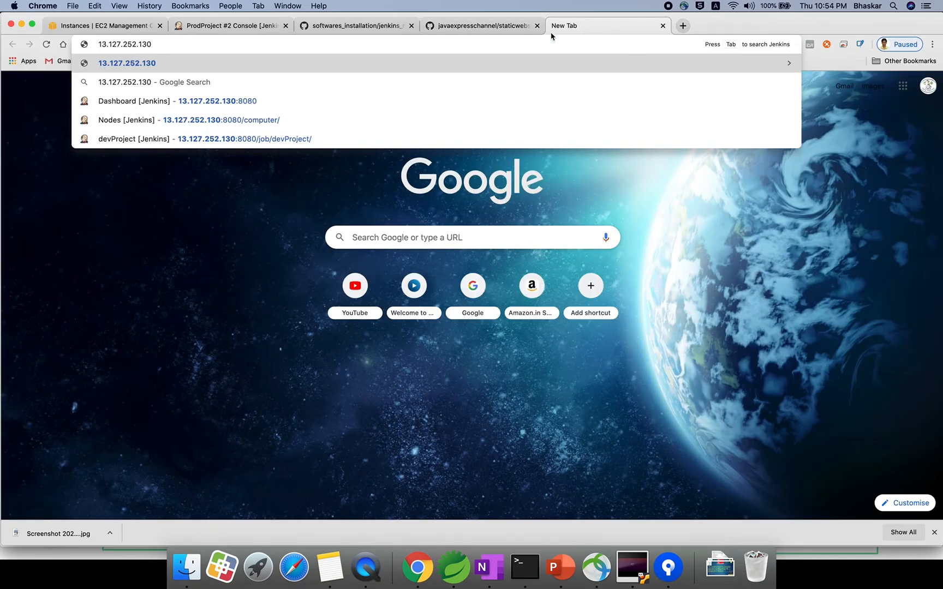
key("Return")
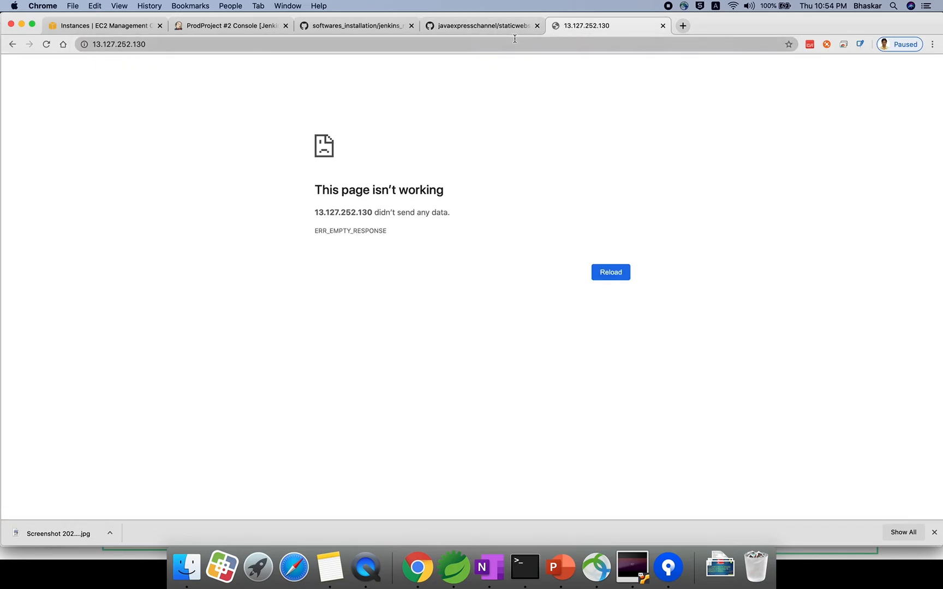
left_click(521, 44)
type(":8080")
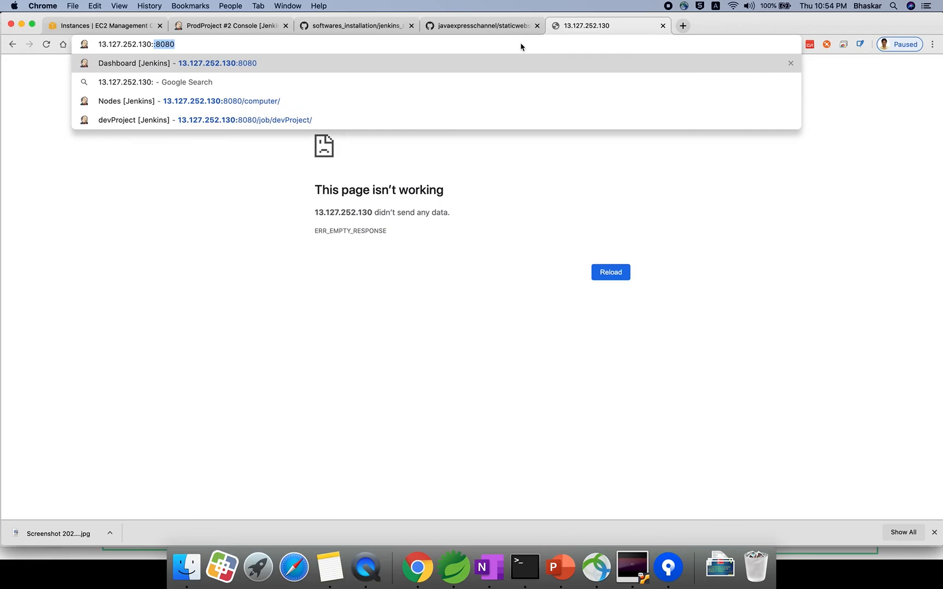
key("Return")
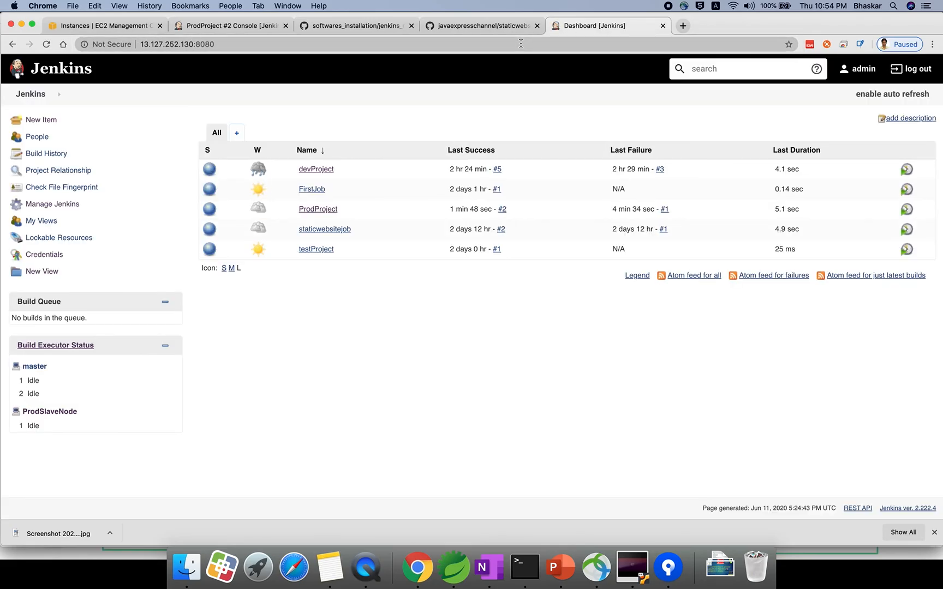
Copy ProdSlaveNode's public IP from EC2, load it in the Jenkins dashboard's tab to check the deployed website, and return to build #2's console output
left_click(218, 27)
left_click(124, 24)
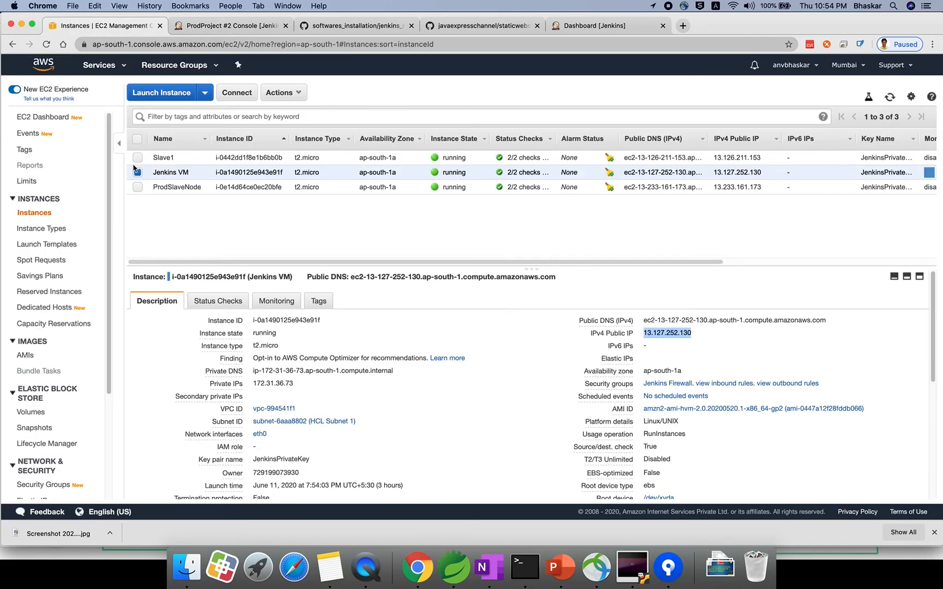
left_click(241, 185)
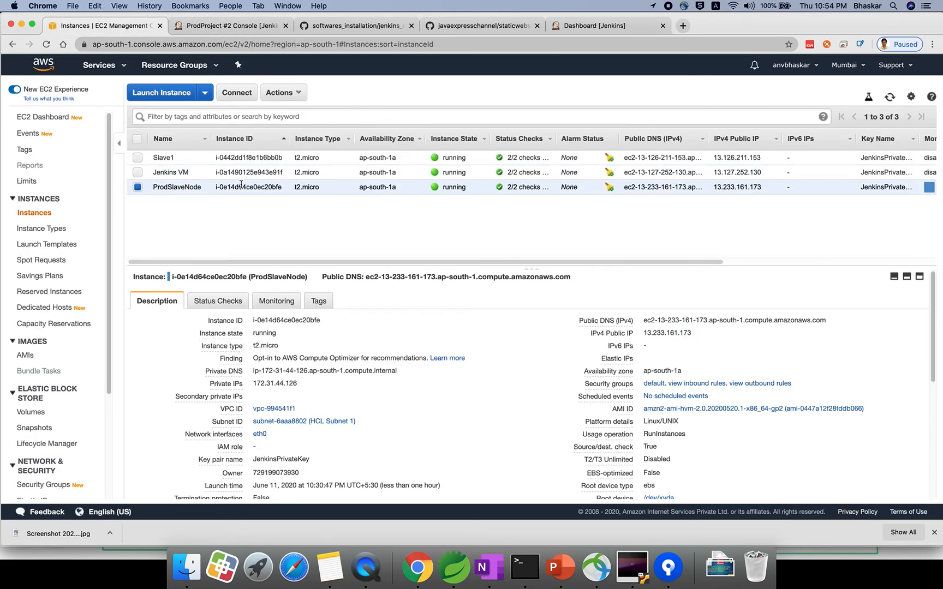
left_click(700, 333)
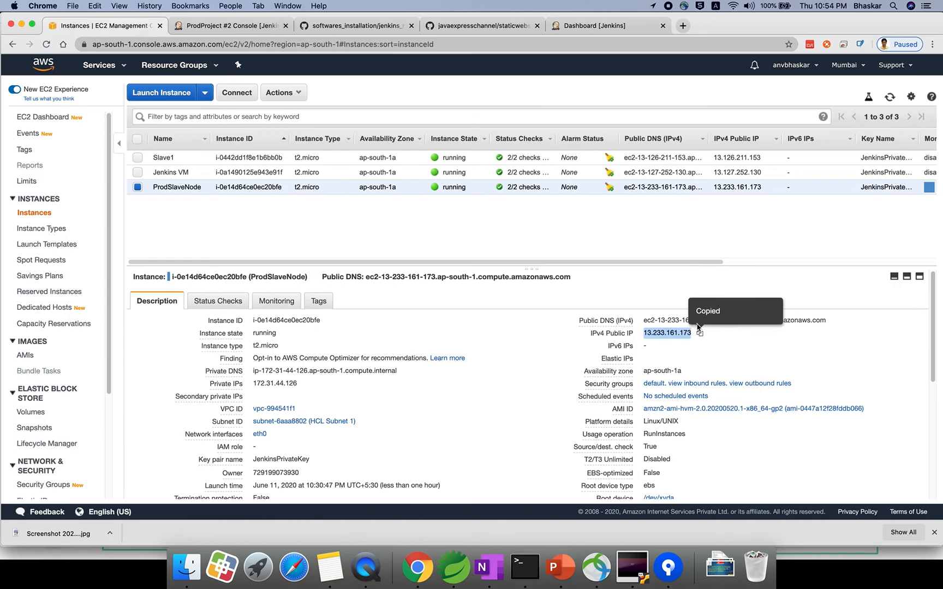
left_click(632, 26)
left_click(627, 40)
key("super+v")
key("Return")
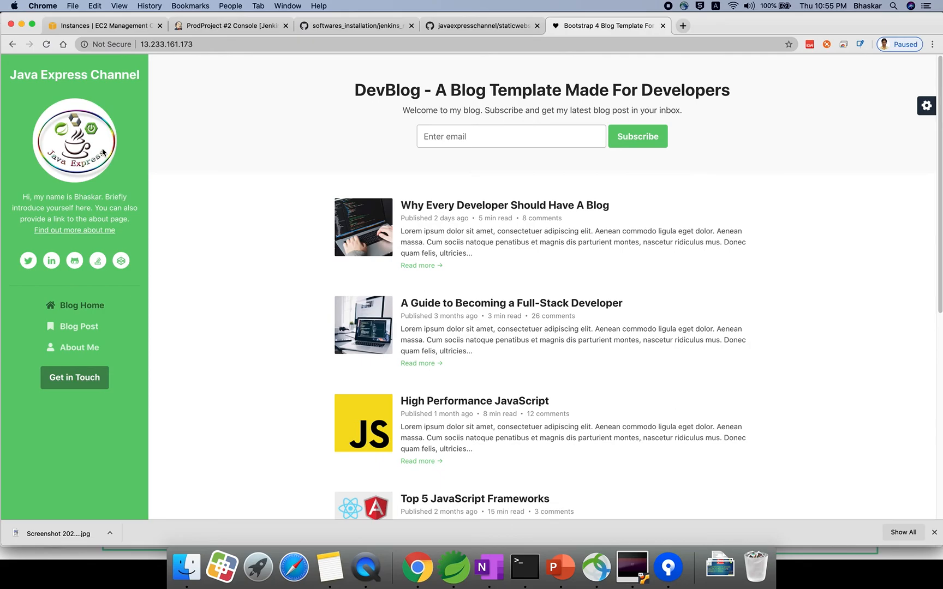
left_click(234, 26)
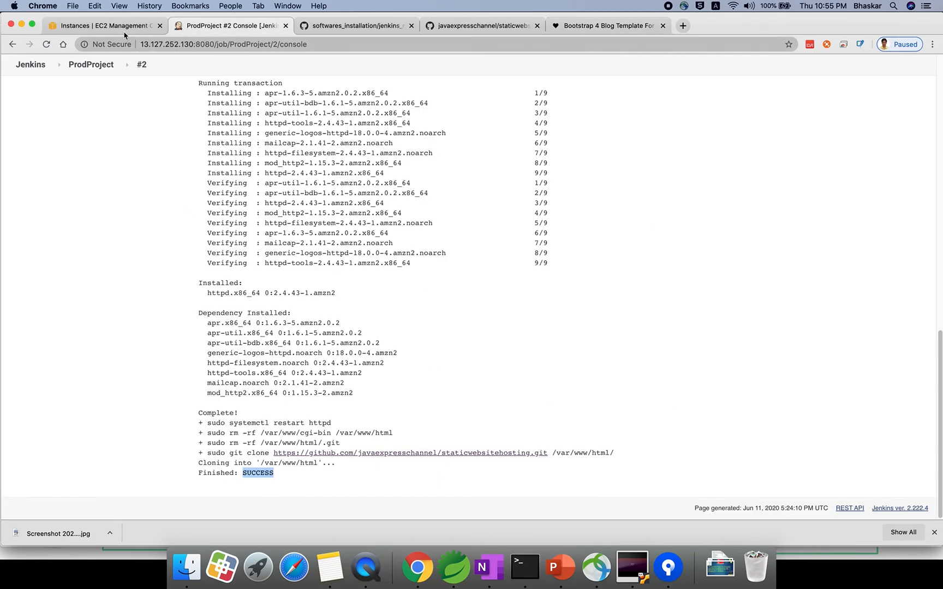
Copy the Jenkins VM's public IP from the EC2 instance details and load it in a new browser tab
left_click(125, 31)
left_click(245, 170)
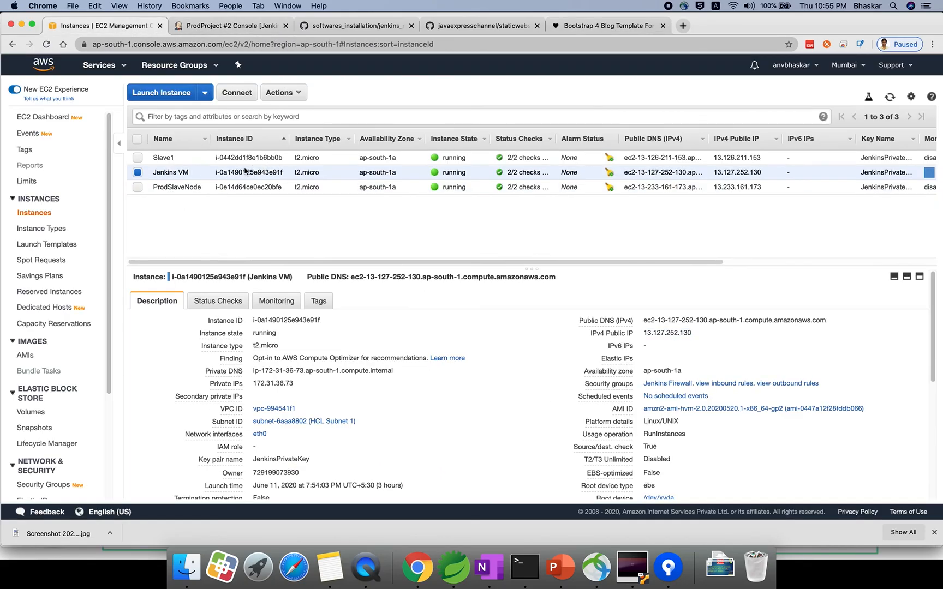
left_click_drag(684, 333, 687, 333)
left_click(700, 334)
left_click(682, 25)
key("super+v")
key("Return")
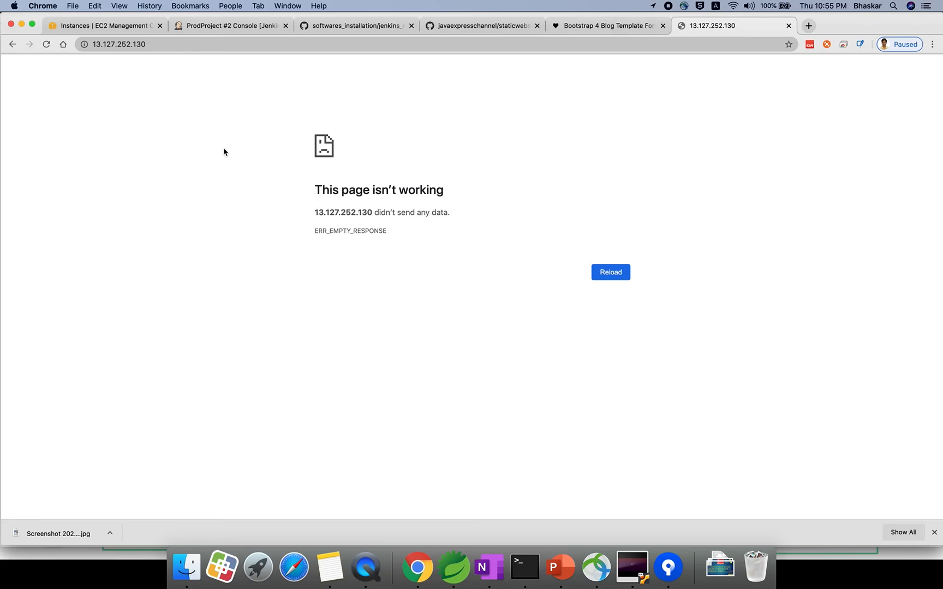
Open devProject's configuration in Jenkins, review its Execute shell build commands, and save the configuration
left_click(220, 26)
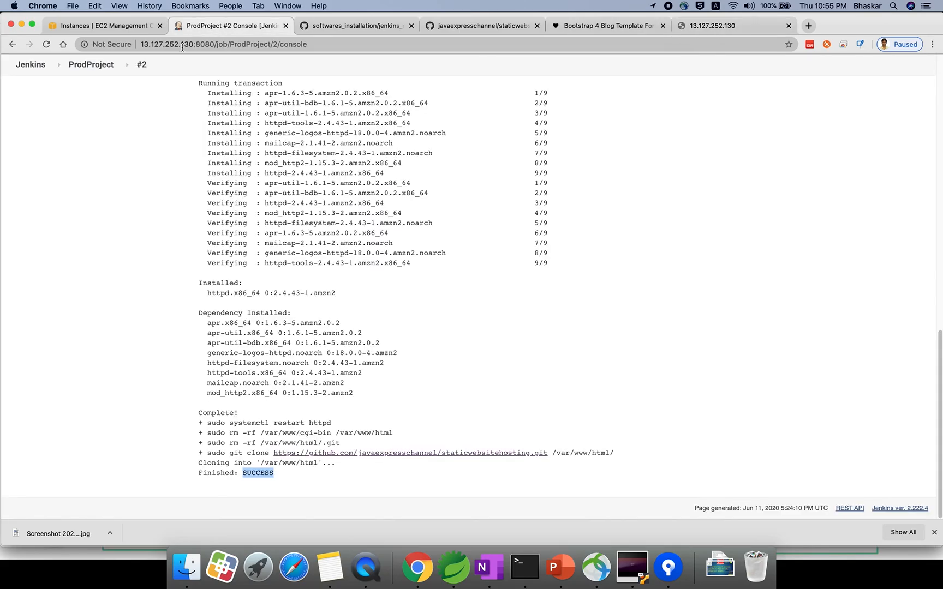
scroll(96, 103, "up", 15)
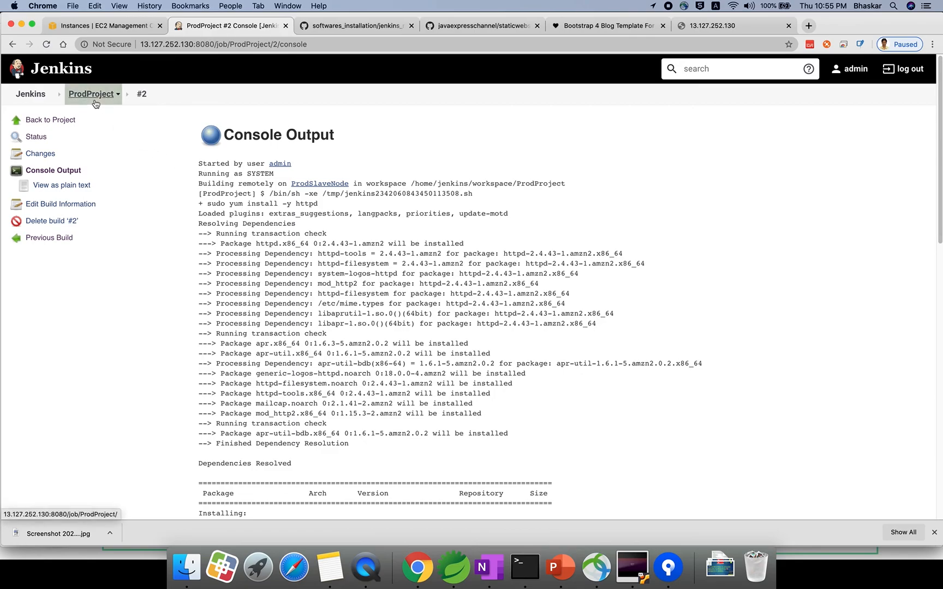
left_click(94, 101)
left_click(41, 100)
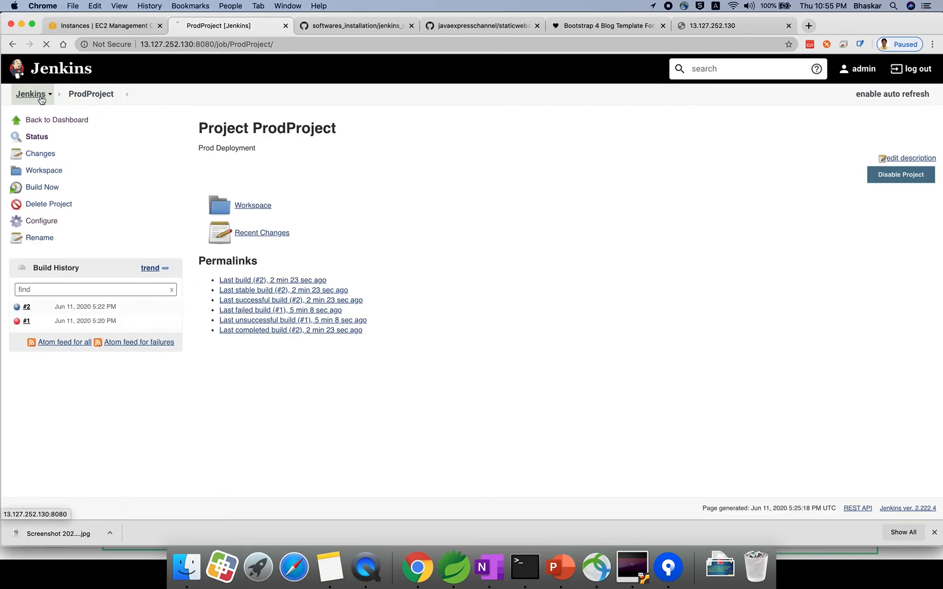
left_click(327, 173)
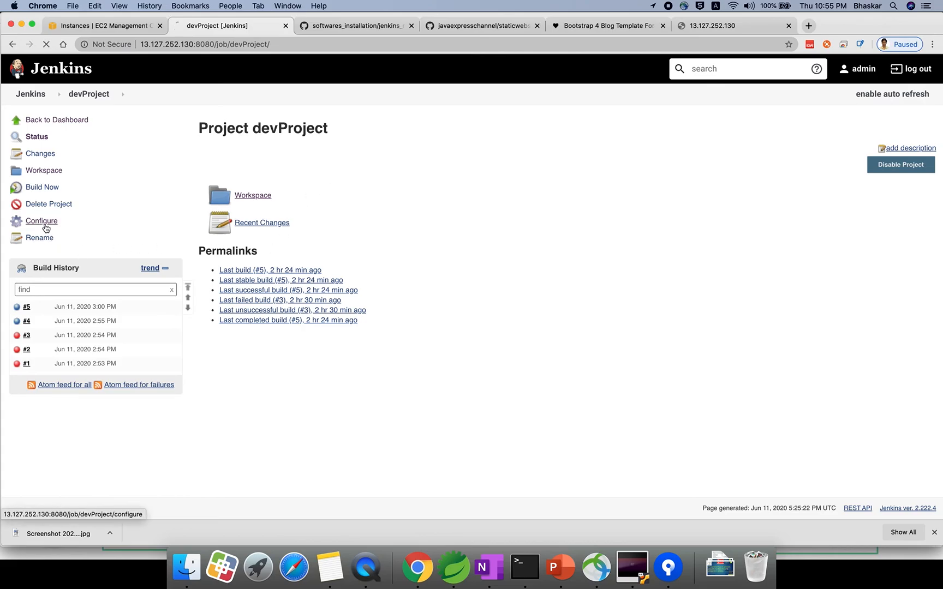
left_click(46, 228)
scroll(592, 340, "down", 4)
scroll(593, 339, "down", 6)
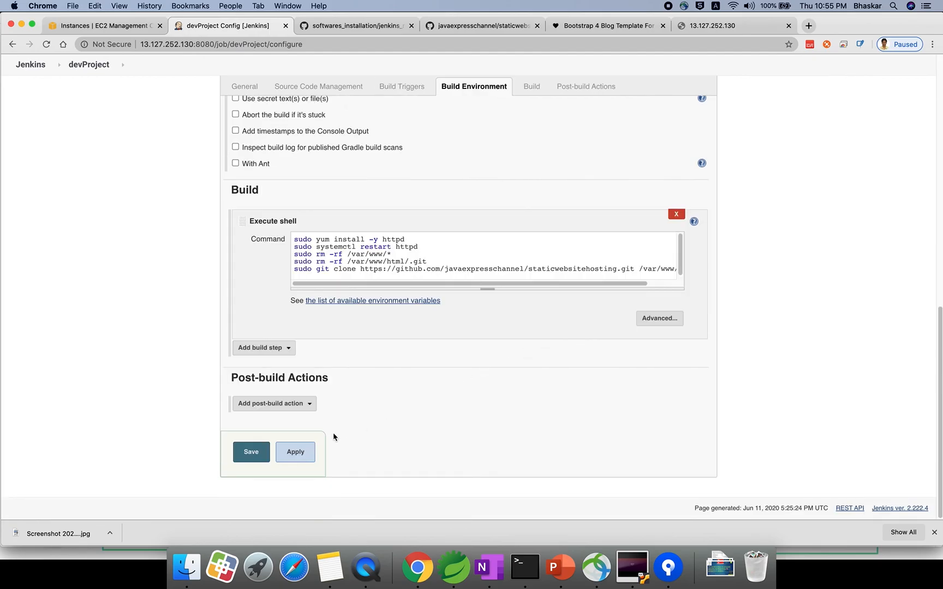
left_click(257, 452)
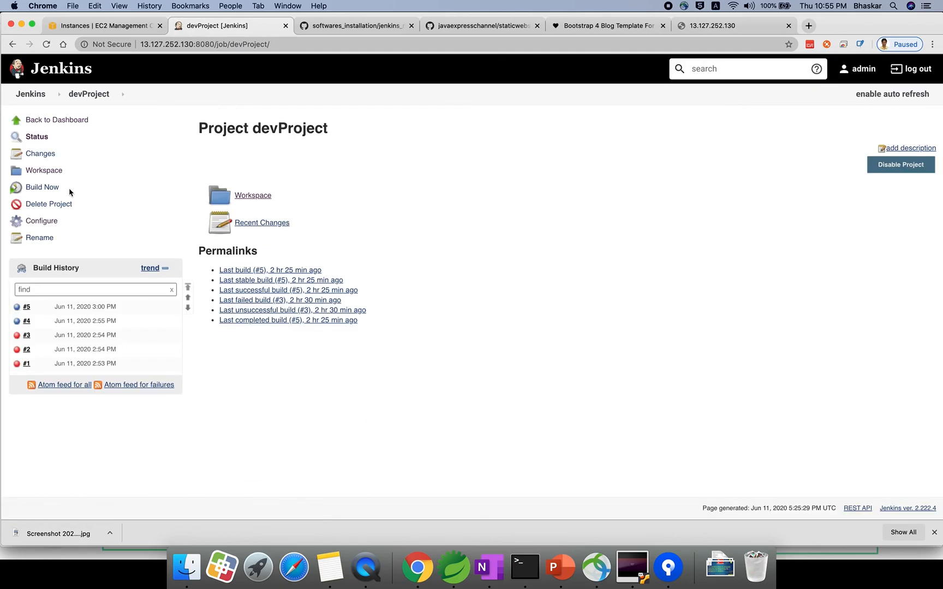
Run a new build of devProject and open the status page of build #6
left_click(45, 189)
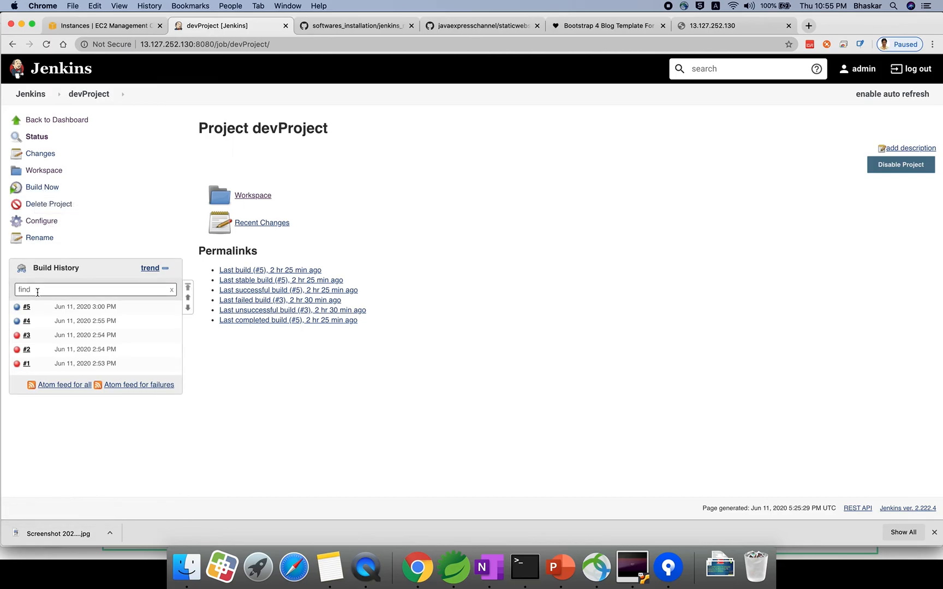
left_click(27, 307)
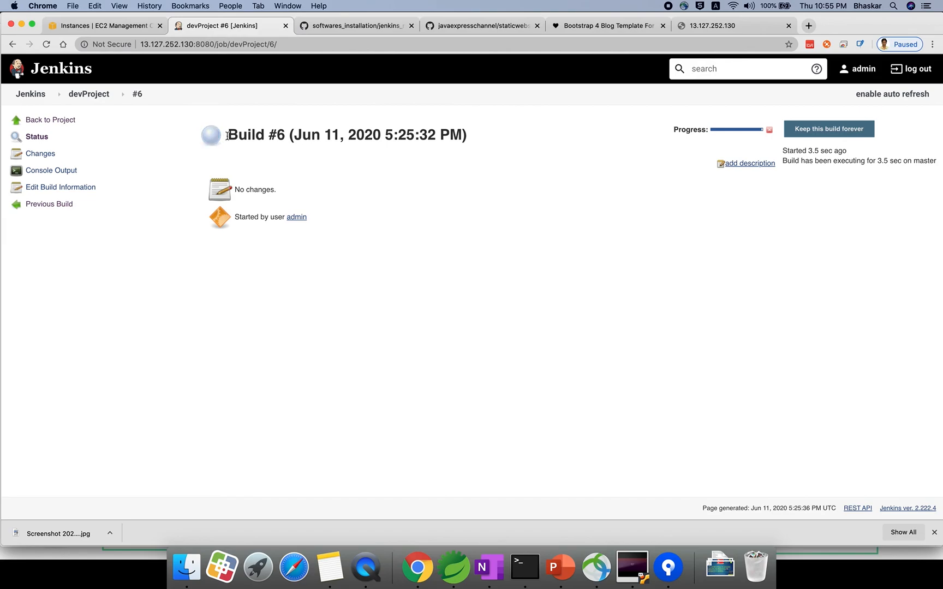
left_click_drag(228, 136, 447, 140)
left_click(322, 155)
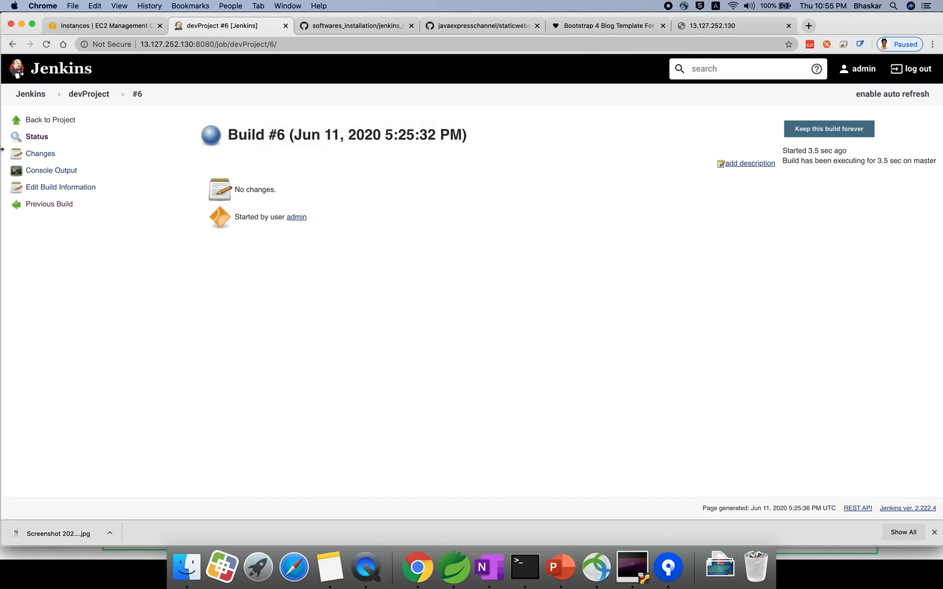
Reload the website at the Jenkins VM's IP 13.127.252.130 to check the deployment, and return to build #6
left_click(744, 33)
left_click(47, 44)
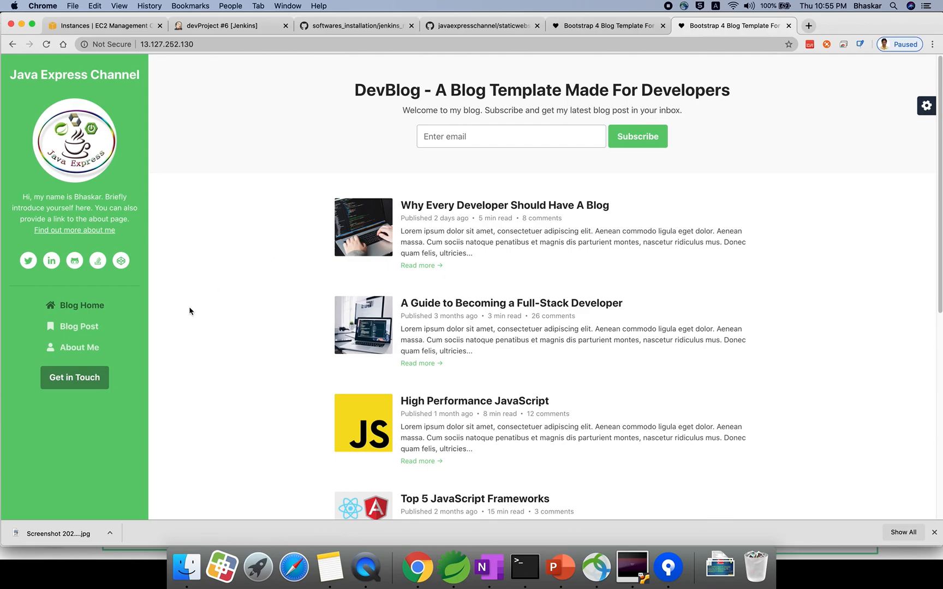
left_click(245, 27)
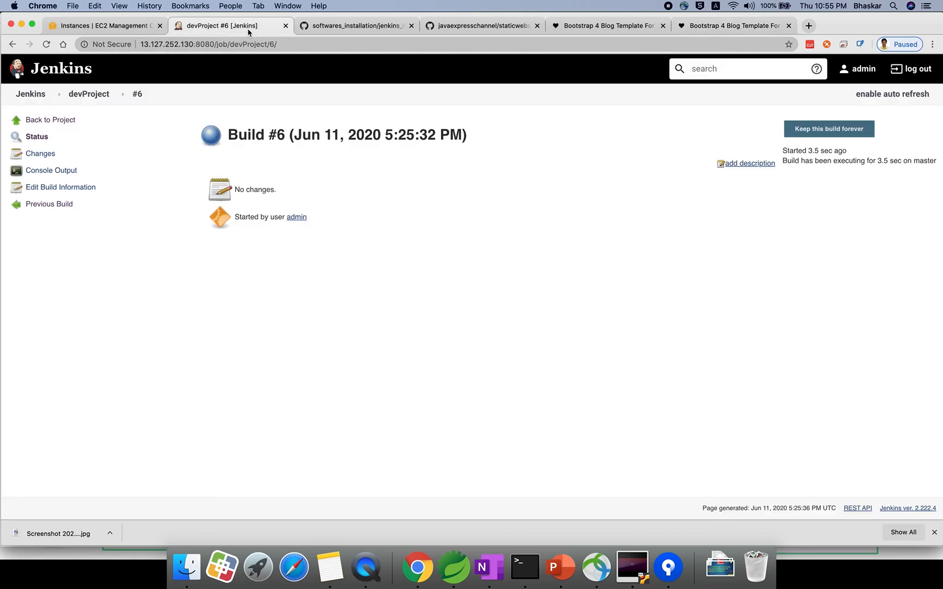
Restrict devProject to run only on the label ProdSlaveNode and save the job configuration
left_click(83, 96)
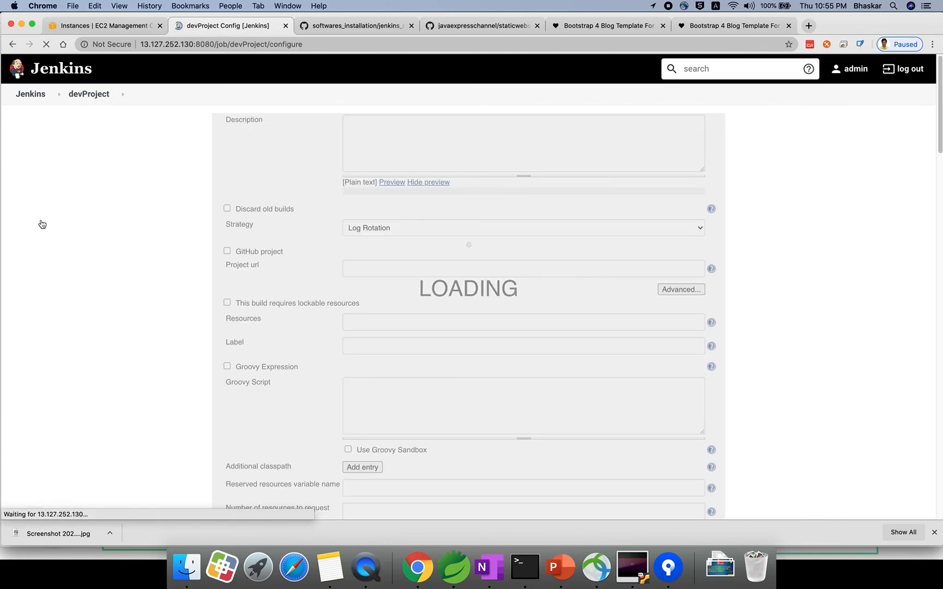
scroll(422, 334, "down", 2)
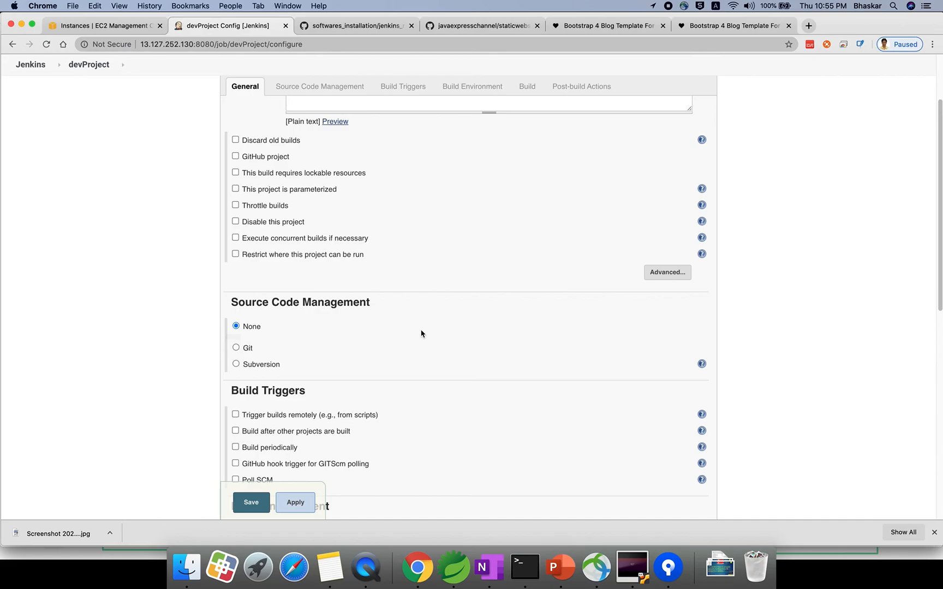
left_click(236, 254)
left_click(371, 272)
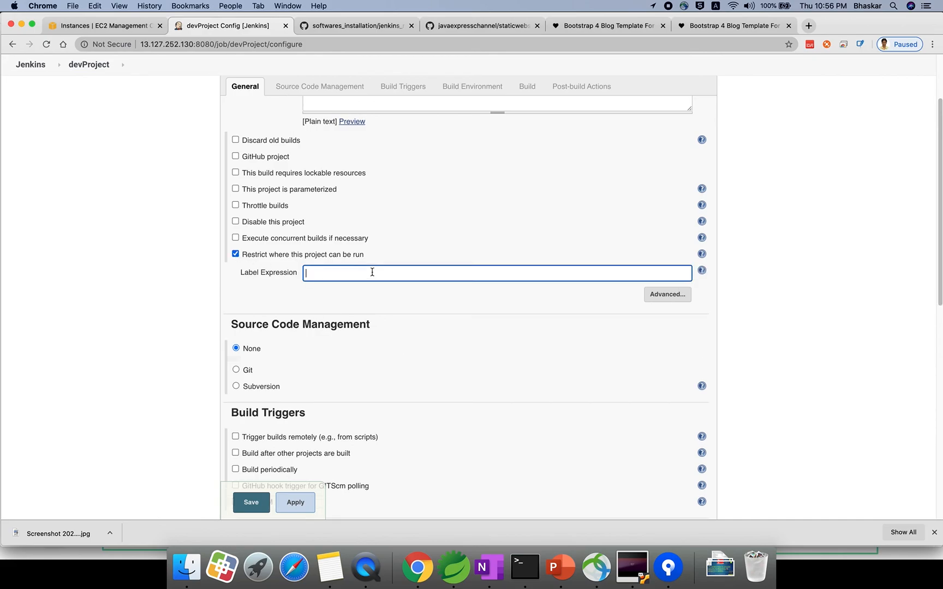
type("slave")
key("BackSpace")
key("BackSpace")
key("BackSpace")
key("BackSpace")
key("BackSpace")
type("Prod")
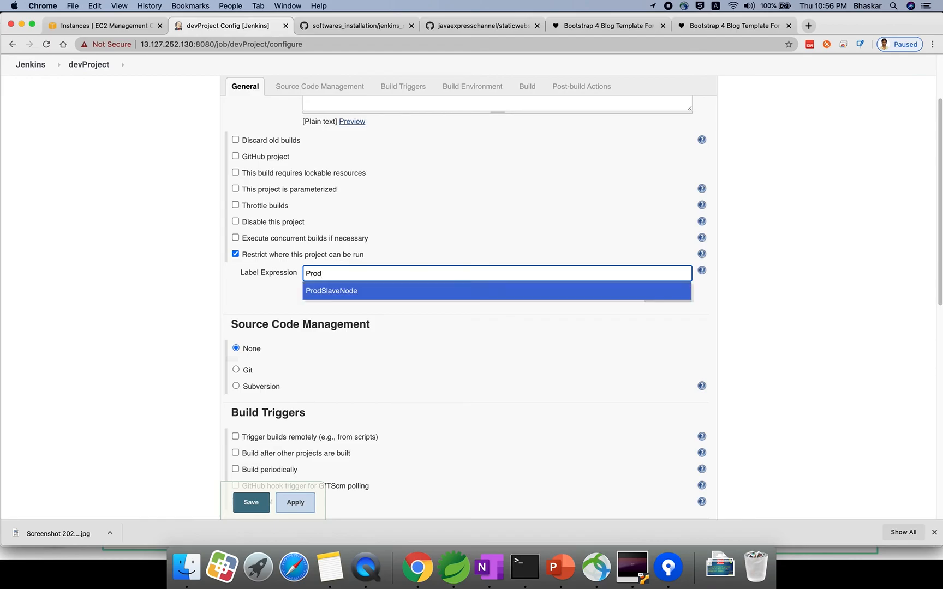
key("Return")
scroll(474, 342, "down", 5)
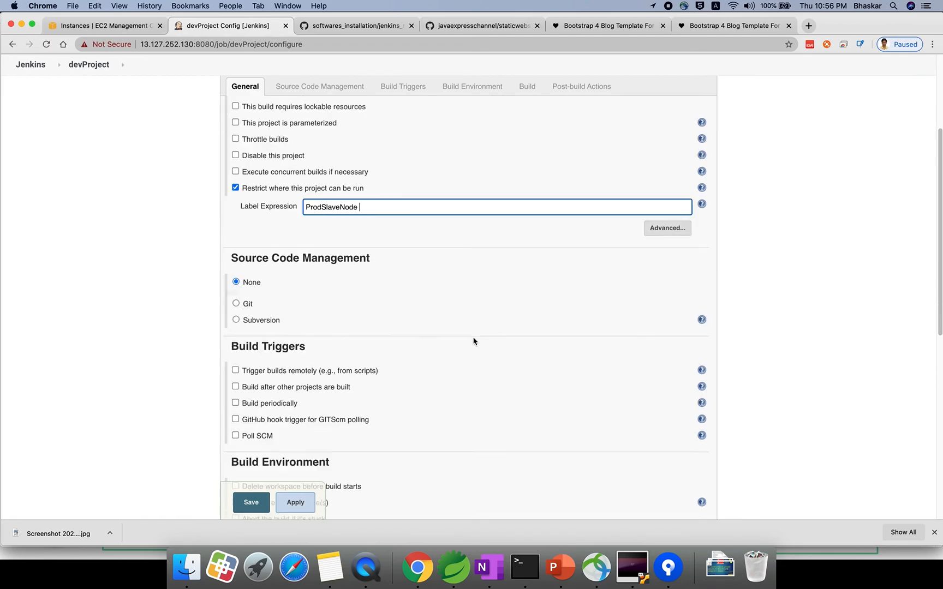
left_click(248, 505)
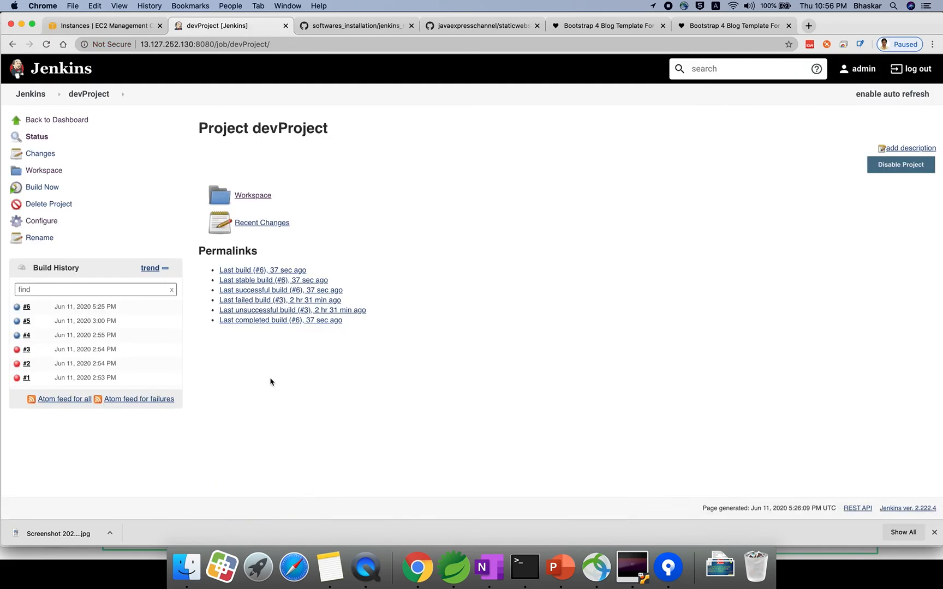
Start another devProject build and bring up the ProdSlaveNode website at 13.233.161.173
left_click(43, 188)
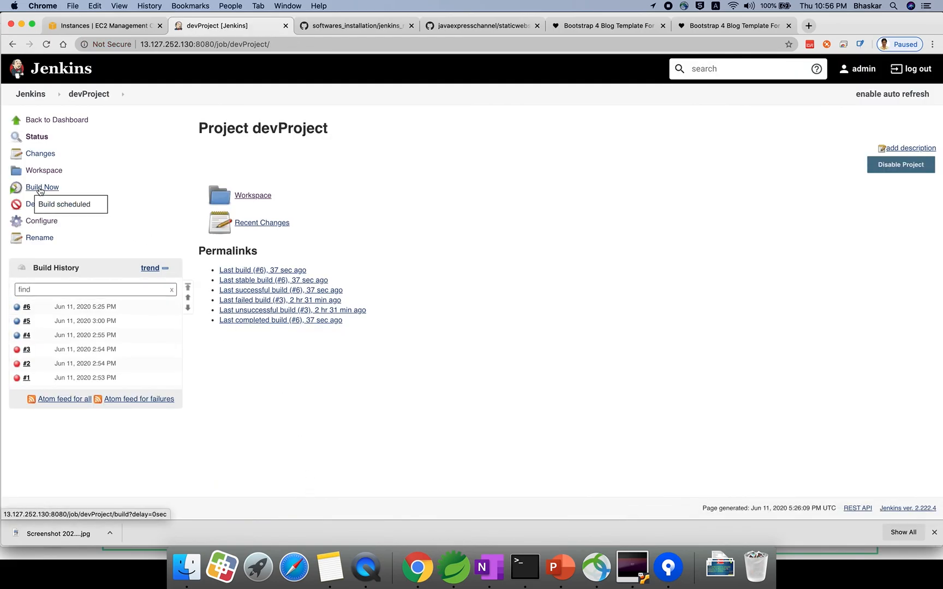
left_click(609, 26)
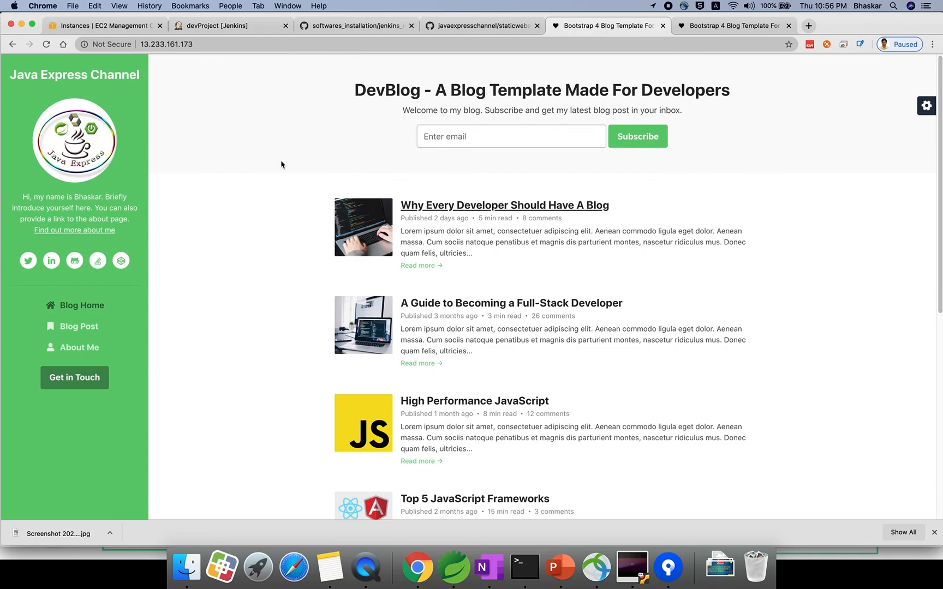